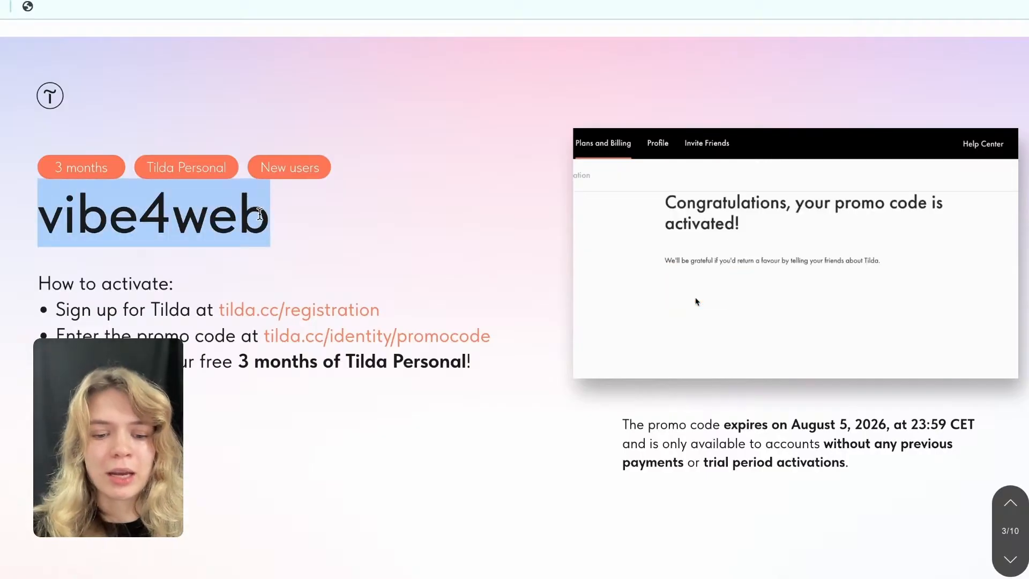
click(325, 237)
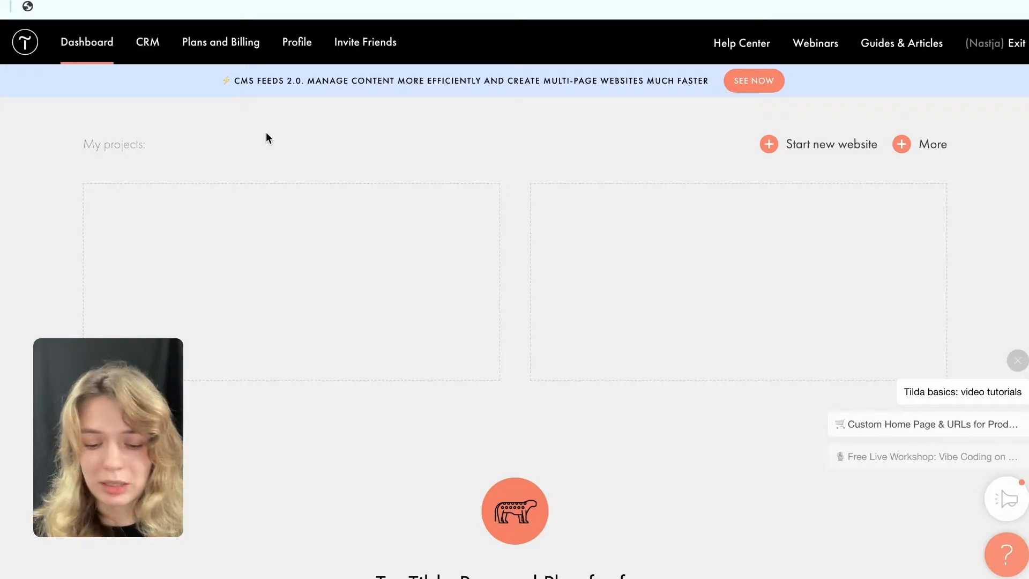
Open Plans and Billing and review the current plan's limits, the trial offer and the purchasable Personal and Business plans.
click(239, 47)
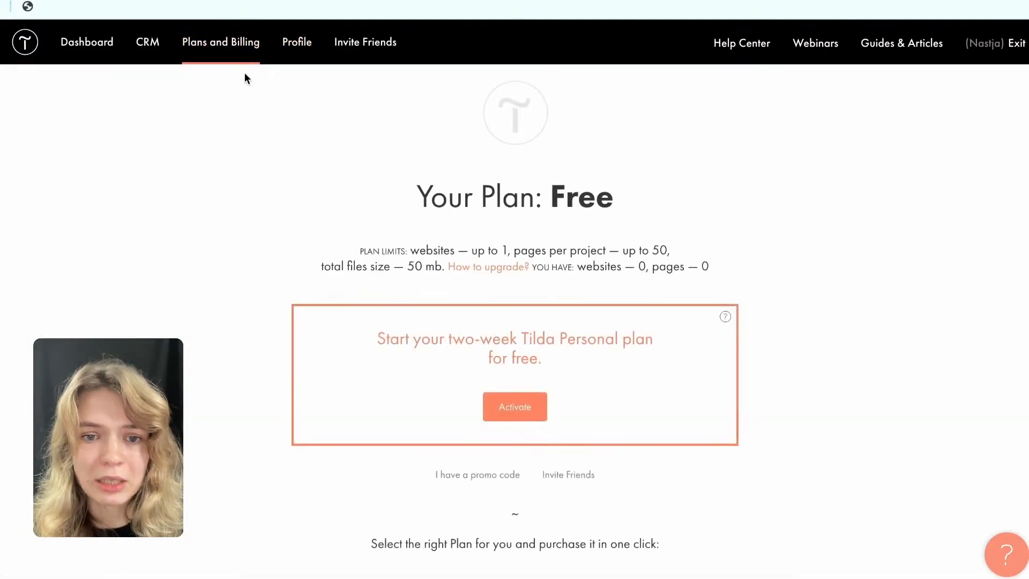
scroll(335, 239, down, 3)
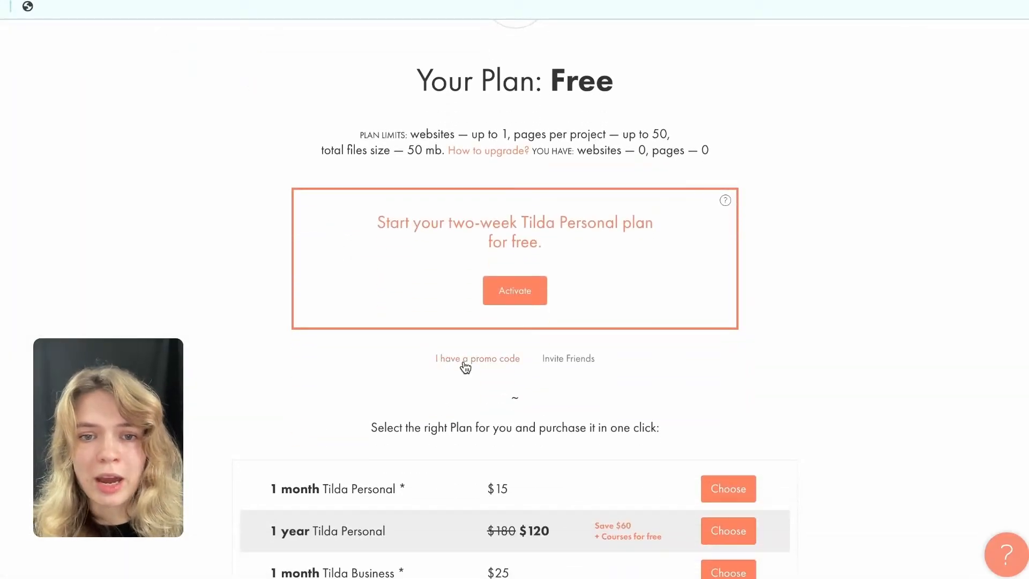
scroll(590, 416, down, 4)
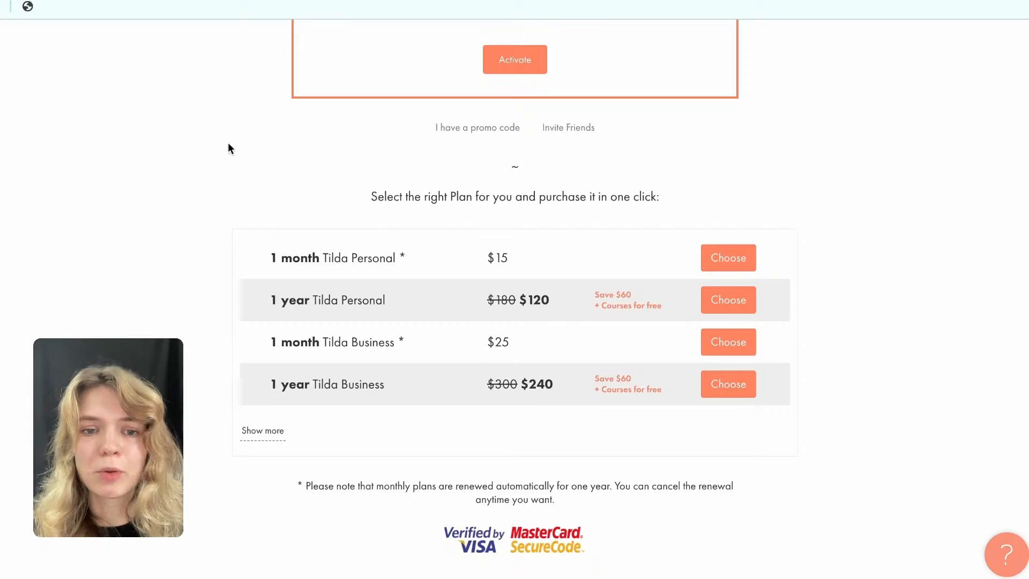
scroll(569, 477, down, 3)
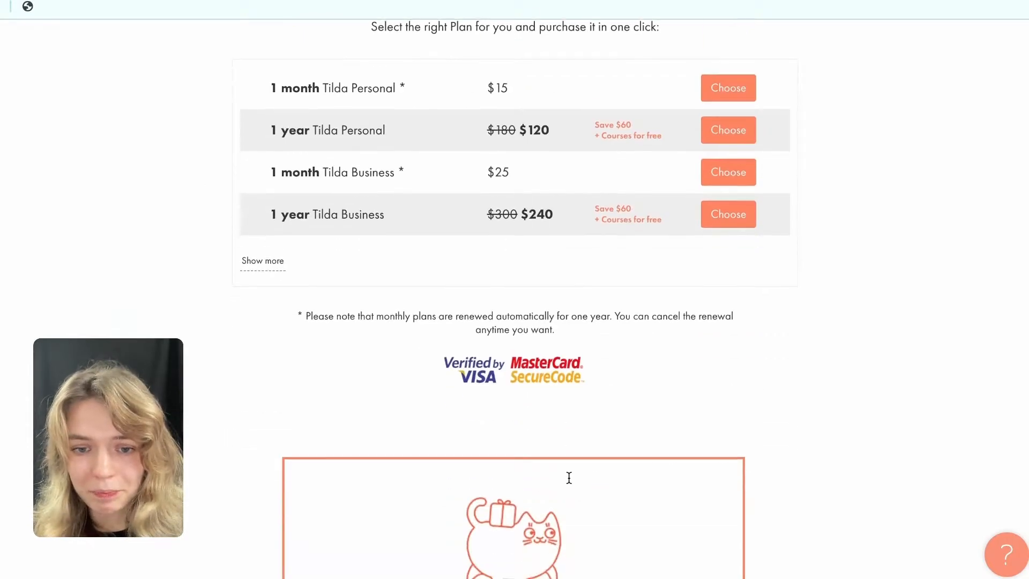
scroll(570, 477, up, 8)
scroll(569, 479, up, 1)
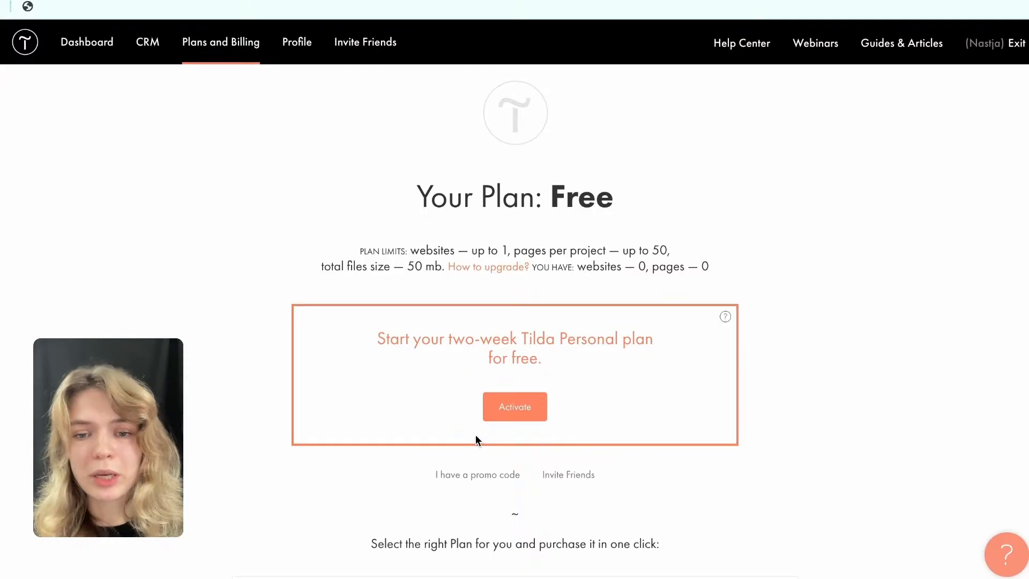
scroll(477, 434, down, 2)
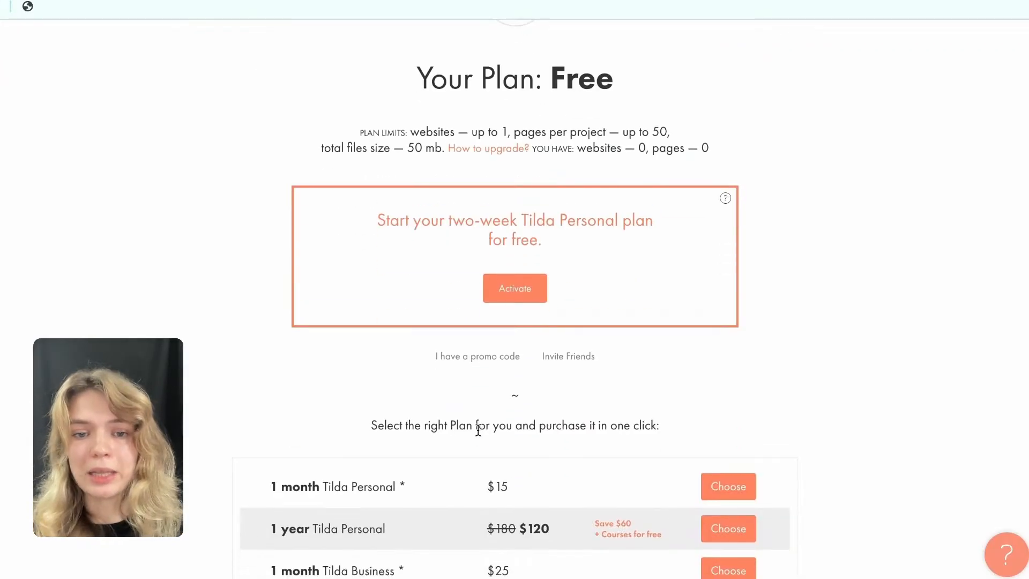
Activate the promo code vibe4web on the account.
click(462, 361)
click(337, 189)
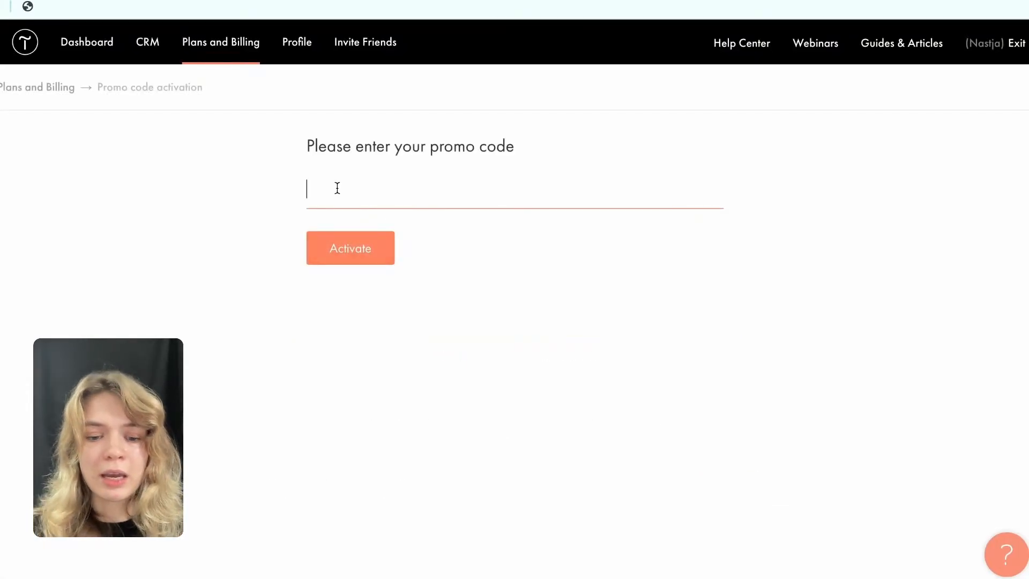
text(vibe4web)
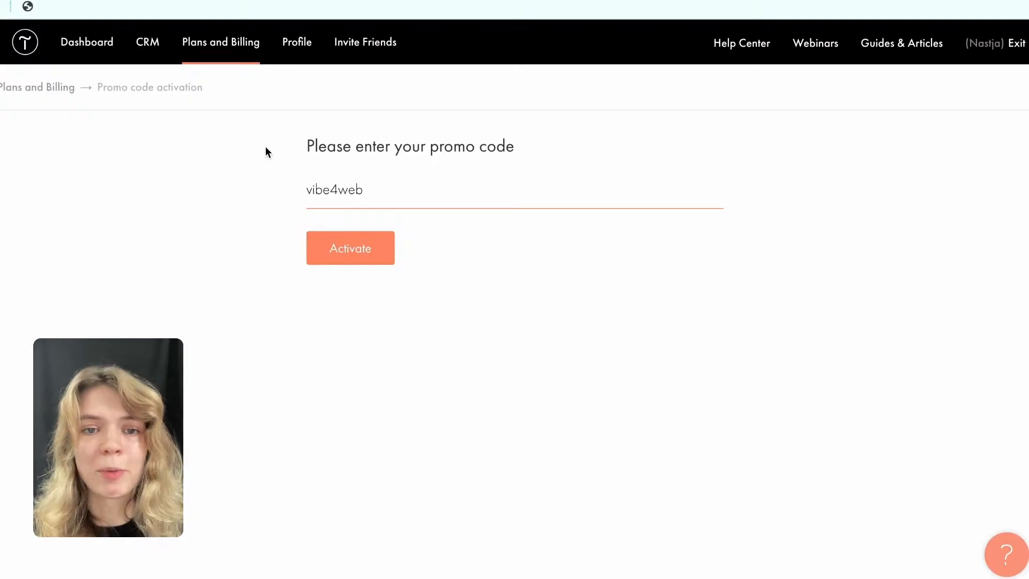
click(348, 248)
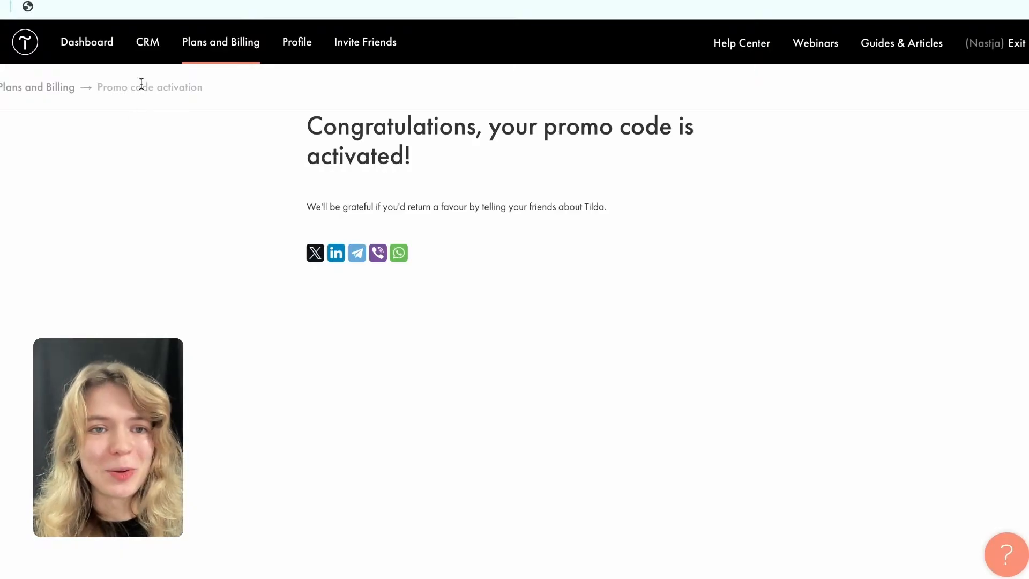
Return to the Dashboard and create a new website titled "My project".
click(84, 45)
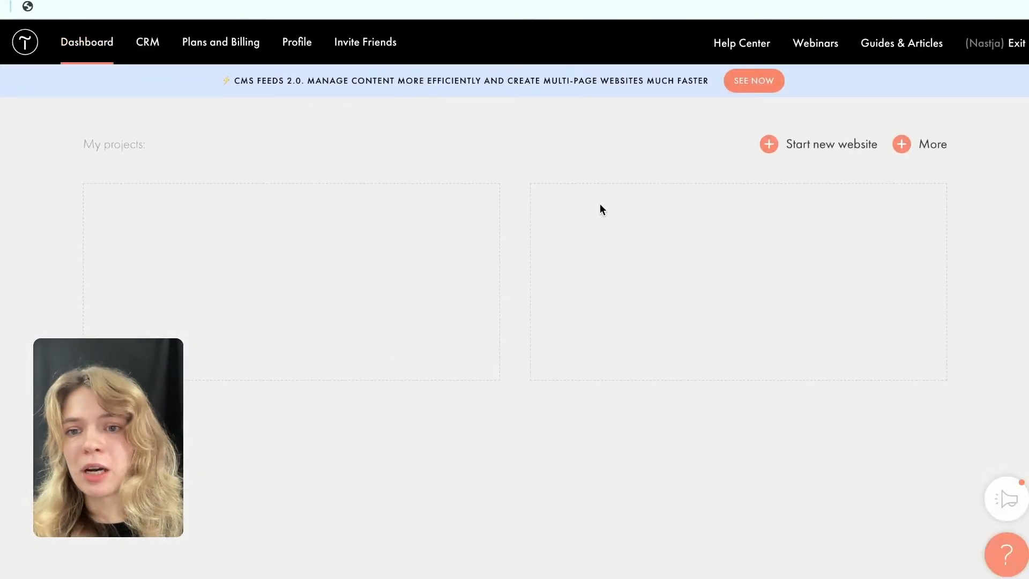
click(781, 150)
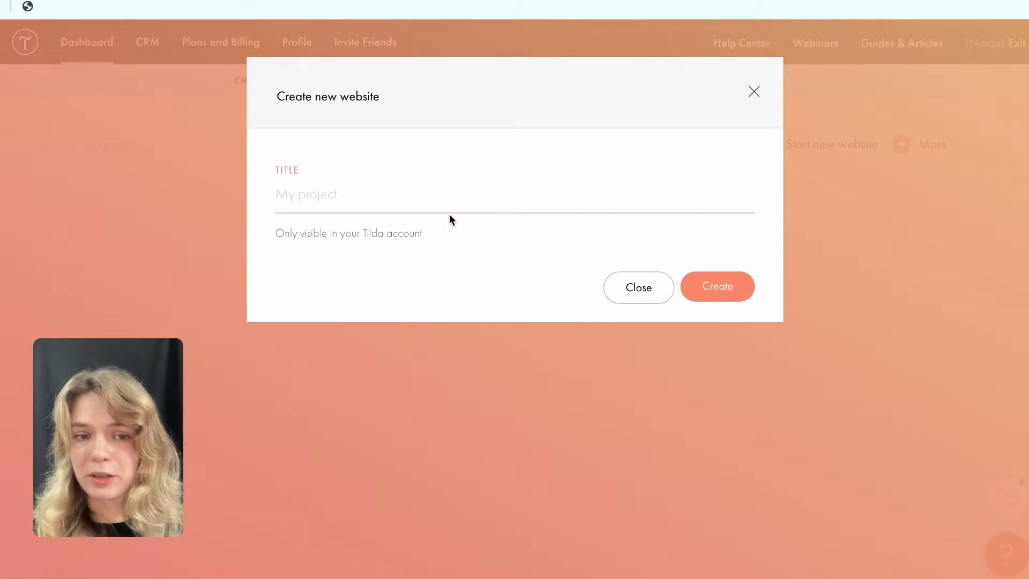
text(P)
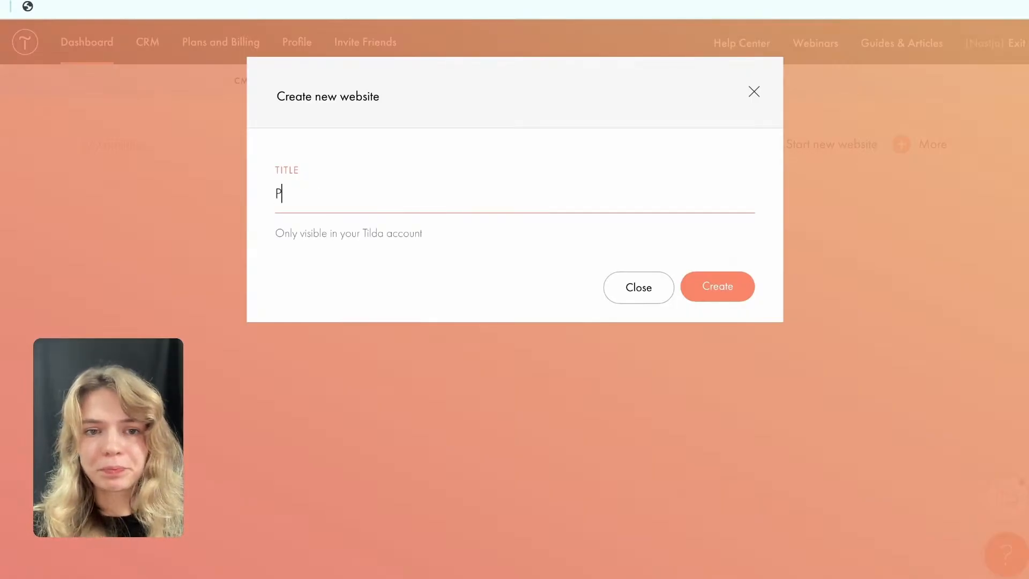
key(BackSpace)
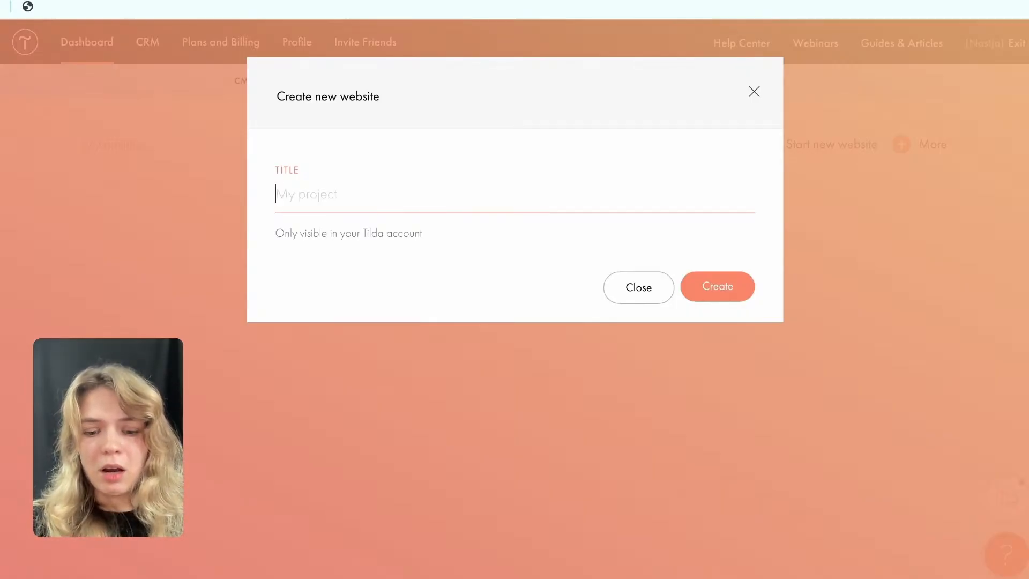
text(My project)
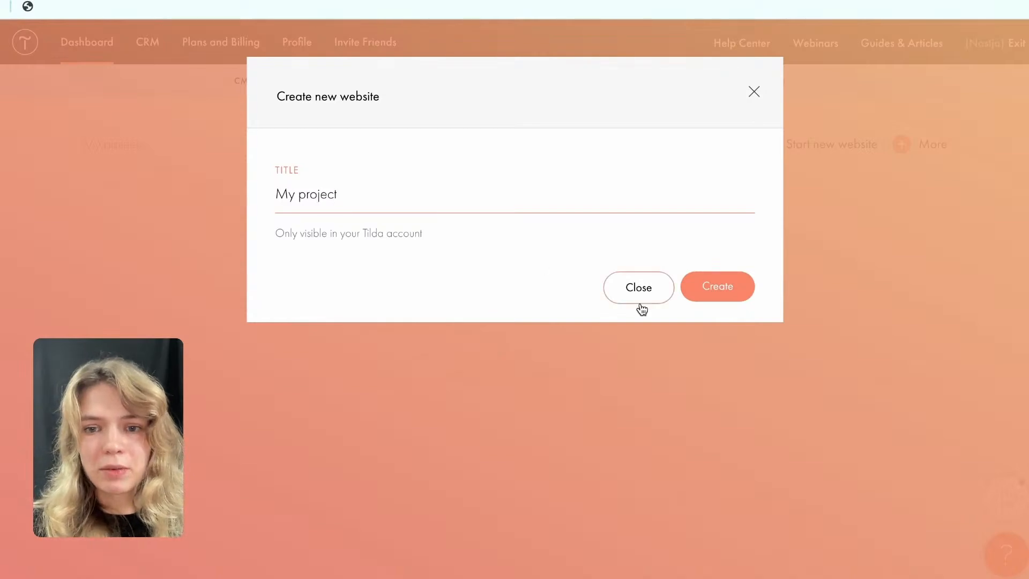
click(713, 300)
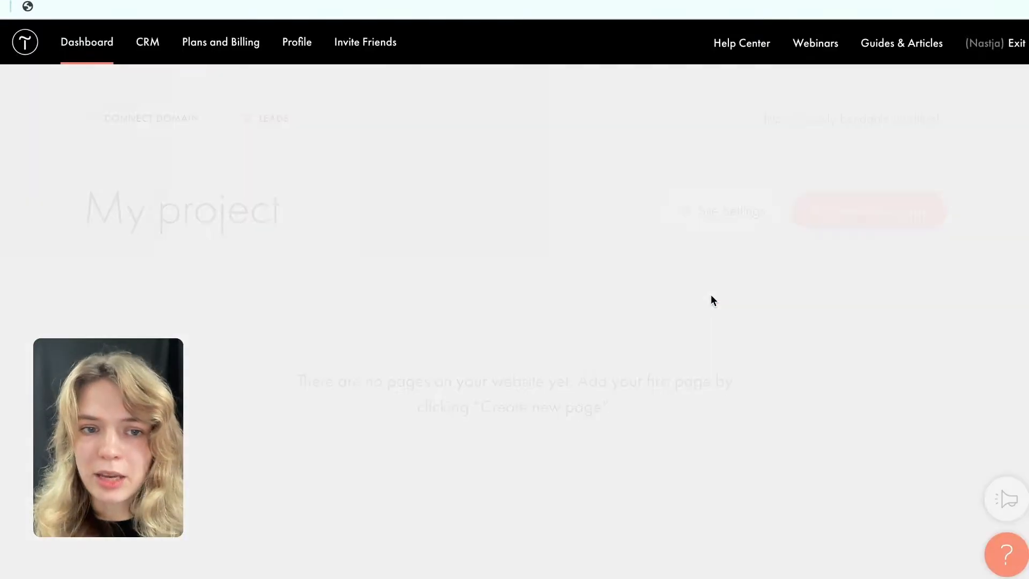
Start creating a new page in My project, dismissing the introductory hint.
scroll(697, 289, down, 2)
scroll(683, 305, up, 2)
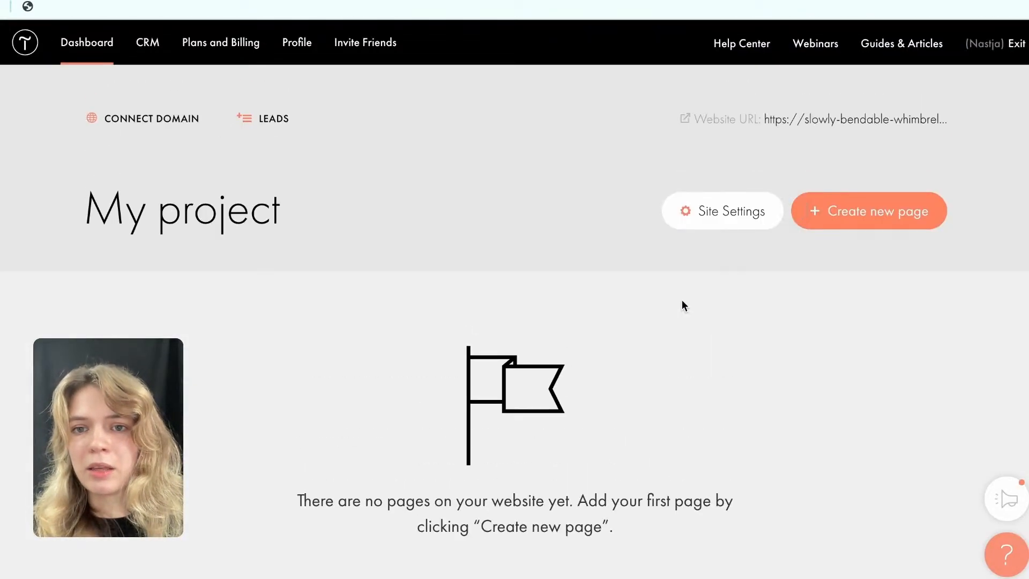
scroll(555, 455, down, 2)
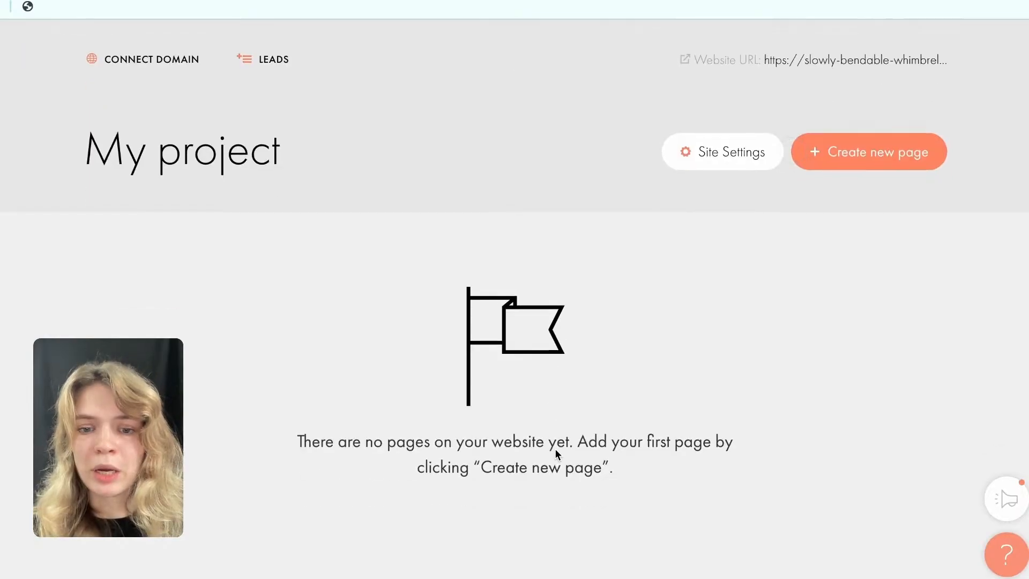
scroll(336, 389, up, 2)
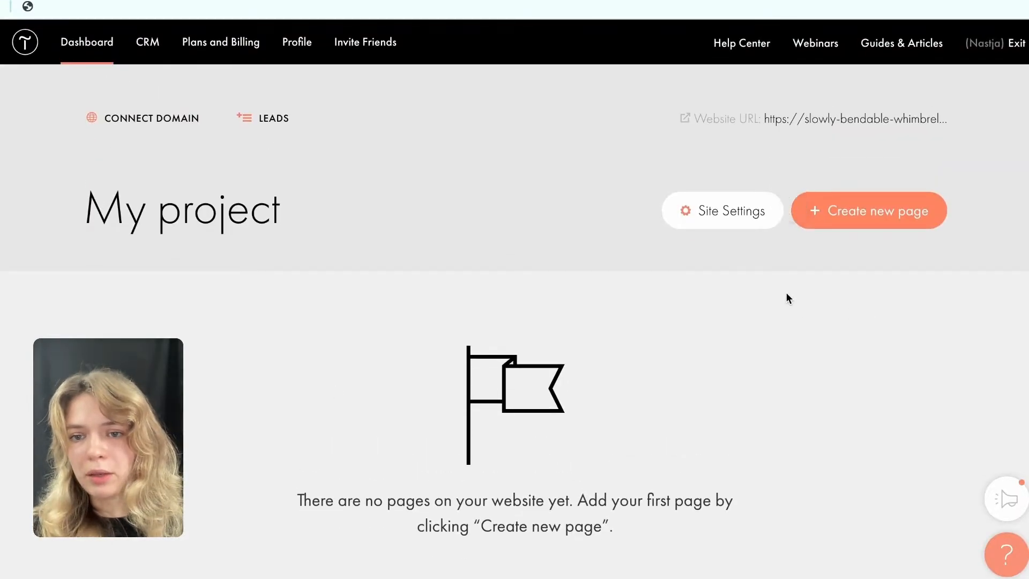
click(785, 213)
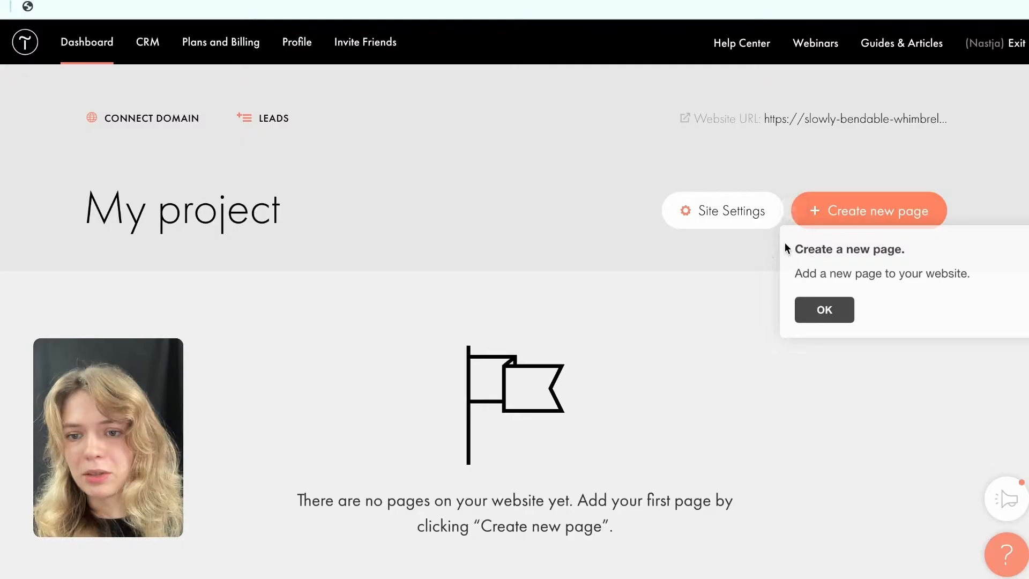
click(824, 314)
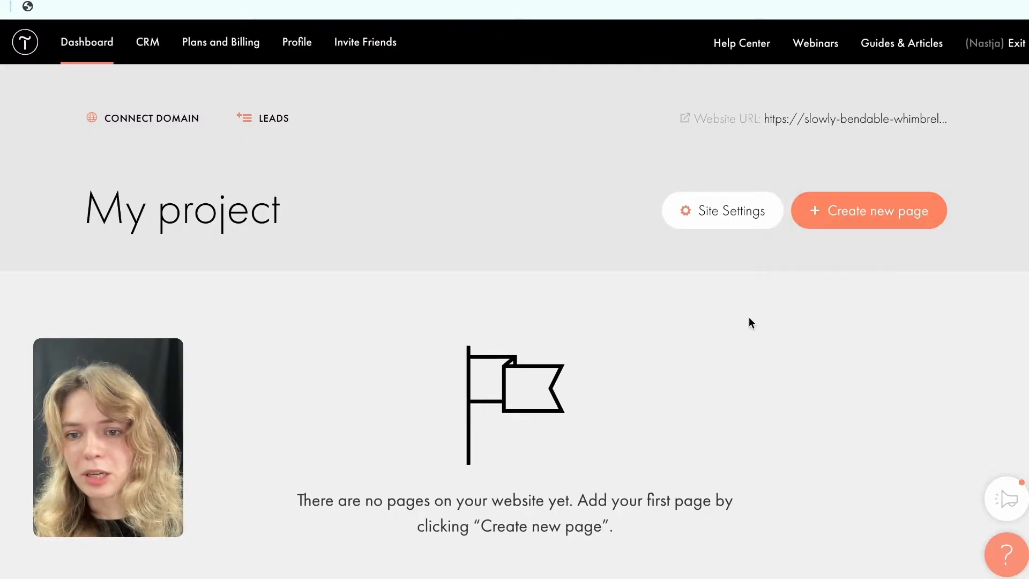
click(831, 214)
Examine the starting options for a new page: Blank page, Generate a page with AI, and Basic business template.
scroll(558, 187, down, 1)
scroll(558, 187, up, 1)
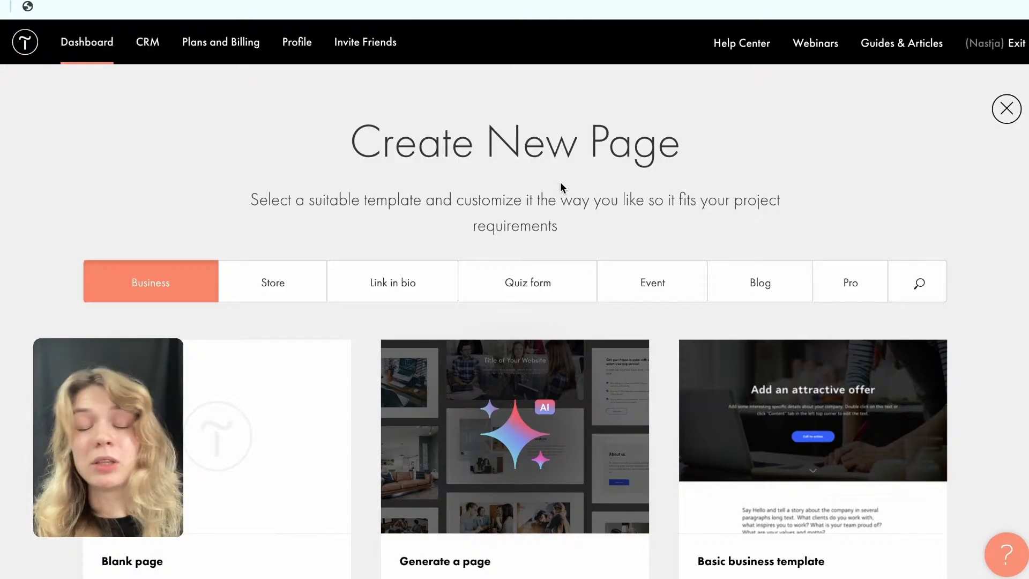
scroll(560, 189, down, 1)
scroll(586, 215, down, 5)
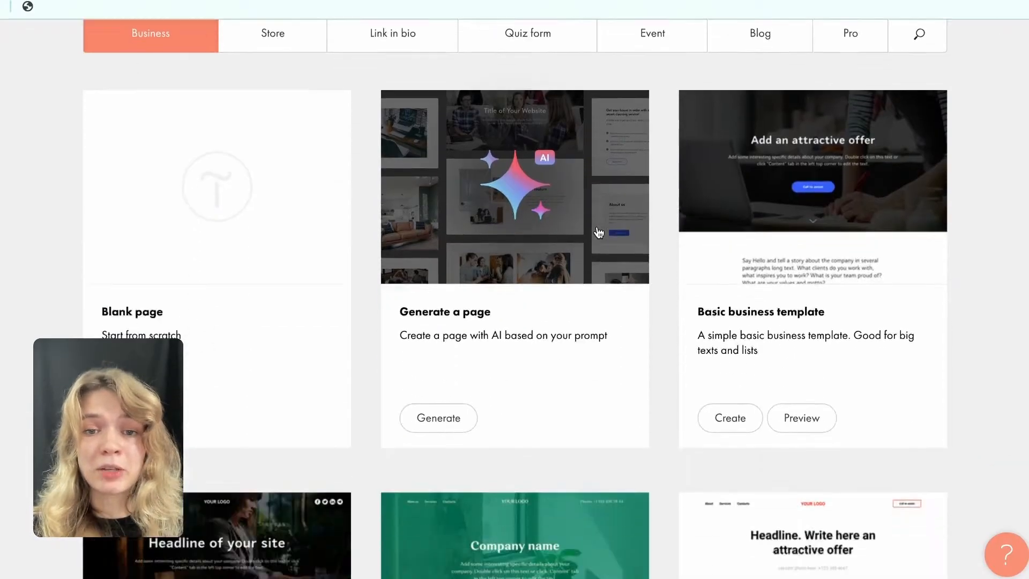
scroll(597, 227, down, 4)
scroll(596, 227, up, 8)
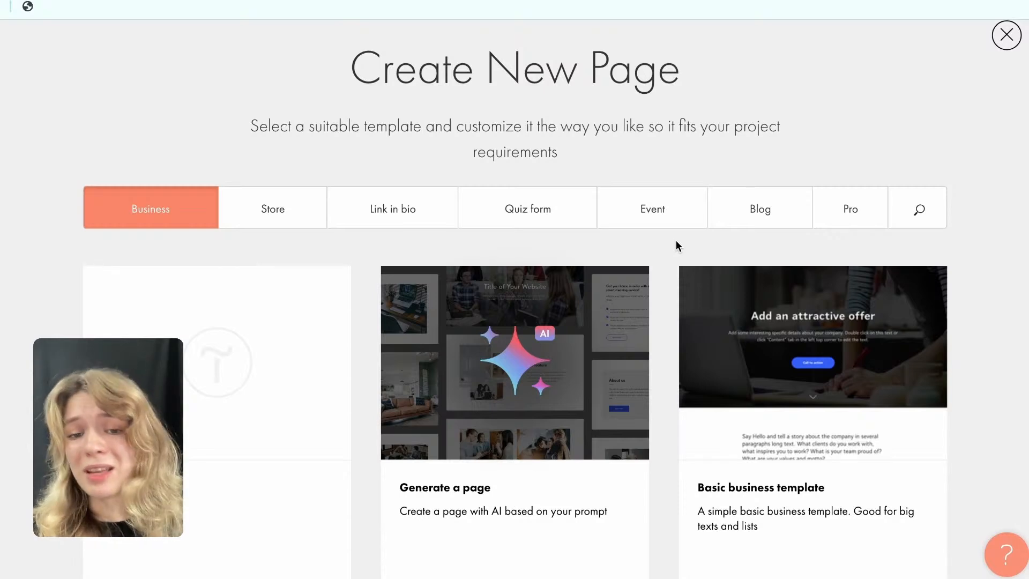
scroll(386, 380, down, 1)
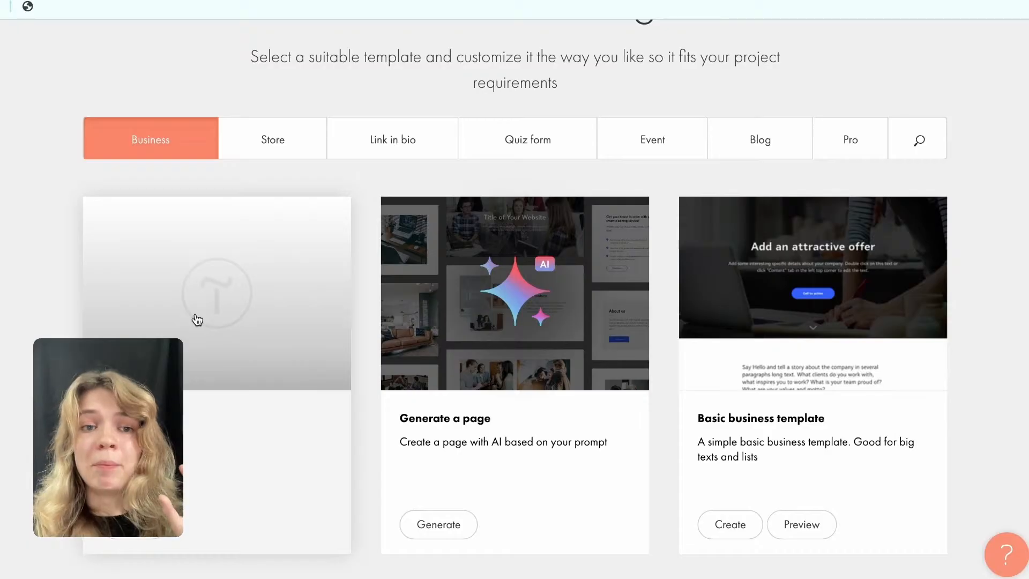
scroll(197, 320, down, 2)
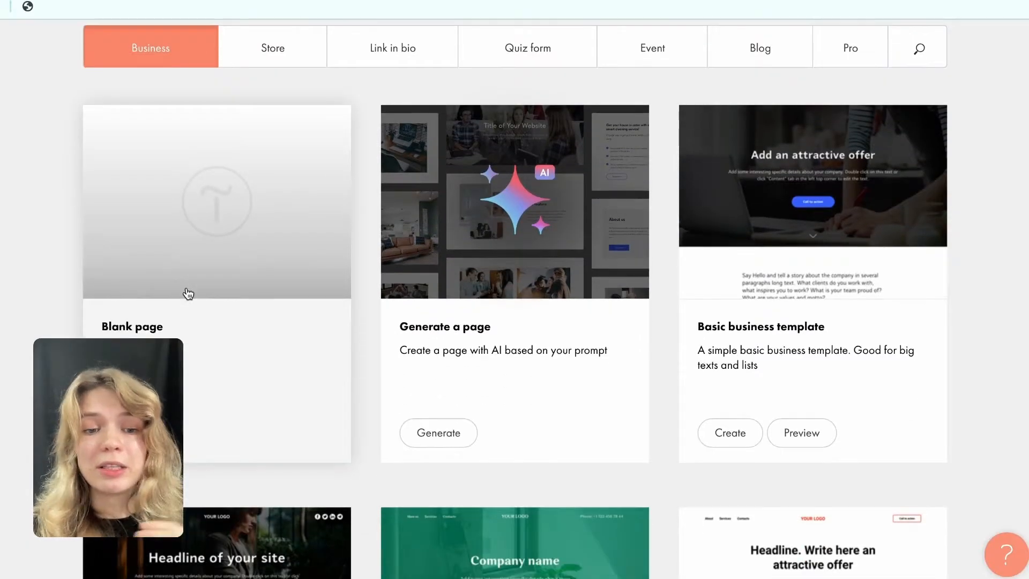
scroll(188, 293, down, 5)
scroll(188, 292, up, 4)
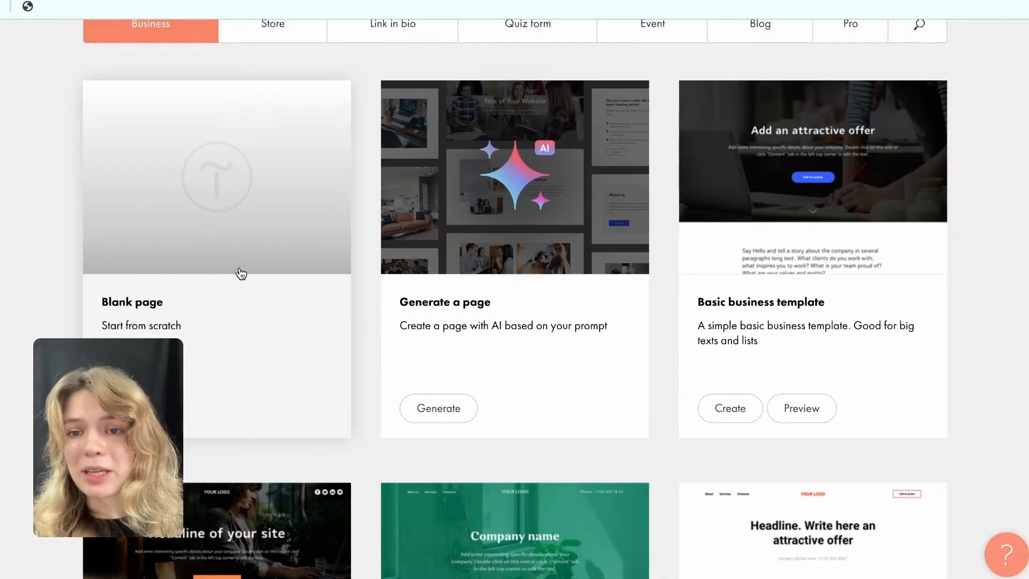
scroll(239, 272, up, 2)
Browse the Business template collection, looking over the designs for companies, services, experts, beauty studios and cultural institutions.
scroll(436, 304, down, 9)
scroll(435, 306, down, 20)
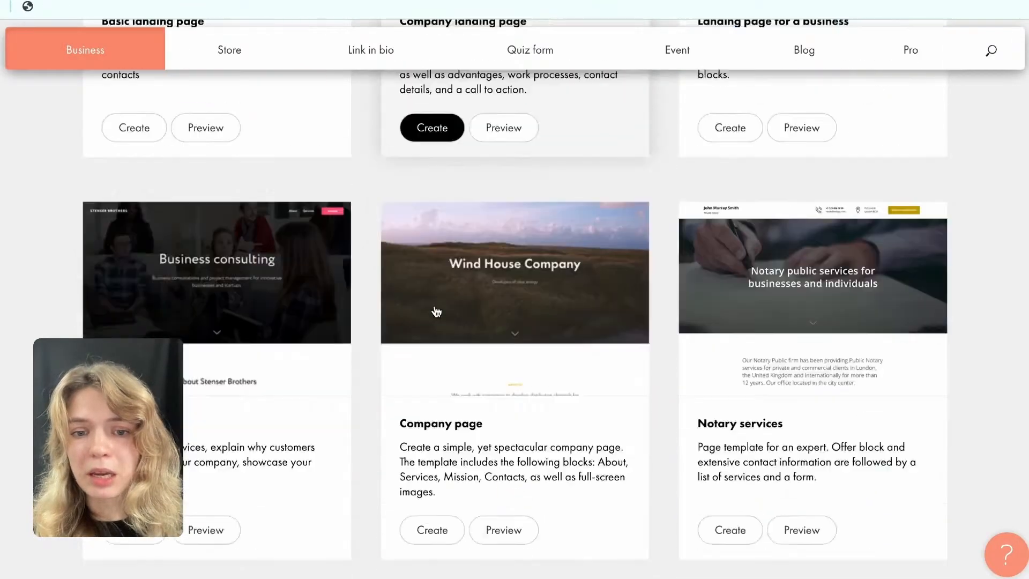
scroll(435, 309, down, 12)
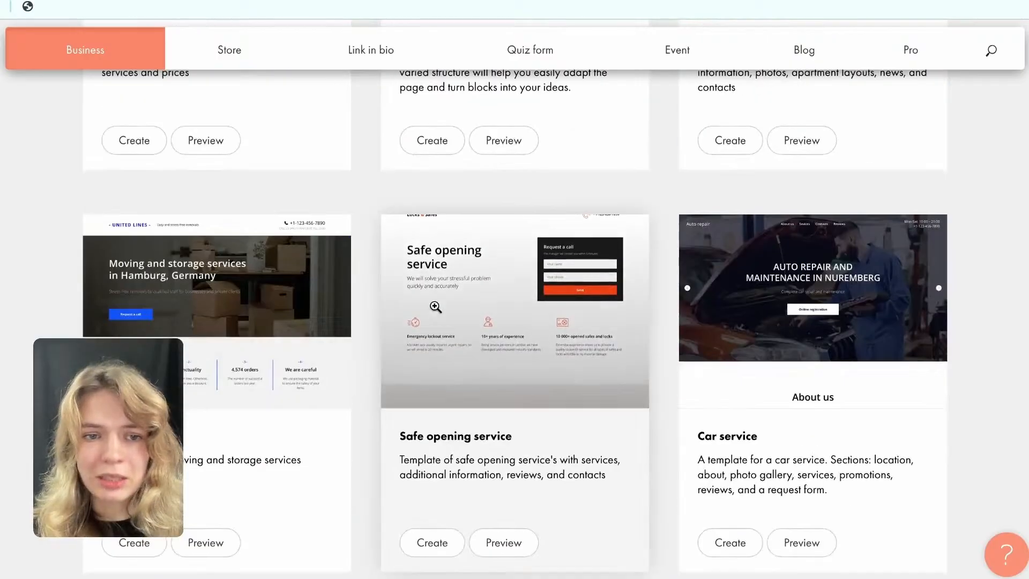
scroll(436, 311, up, 10)
scroll(436, 310, down, 18)
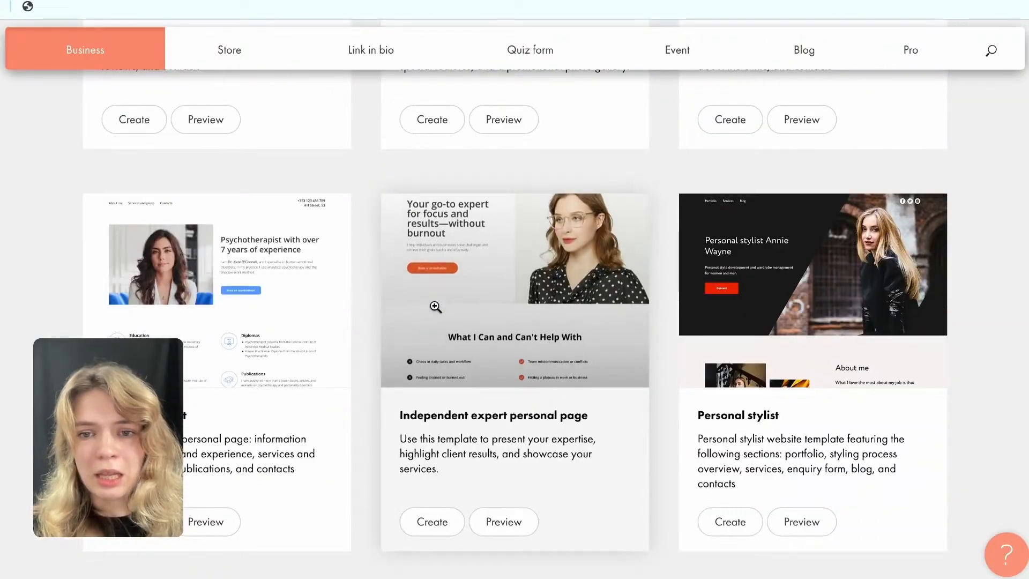
scroll(435, 307, down, 9)
scroll(326, 252, down, 15)
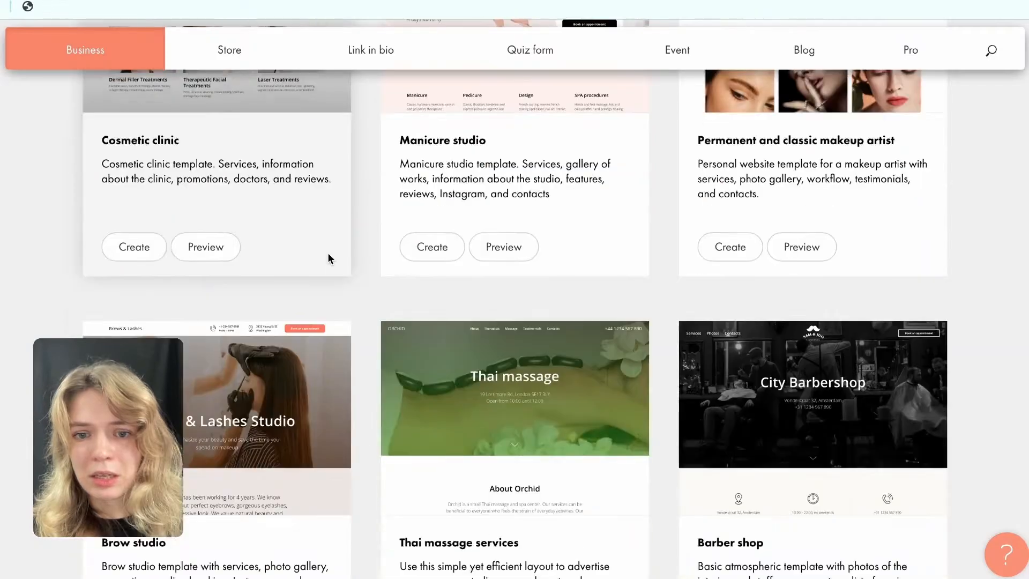
scroll(328, 254, down, 16)
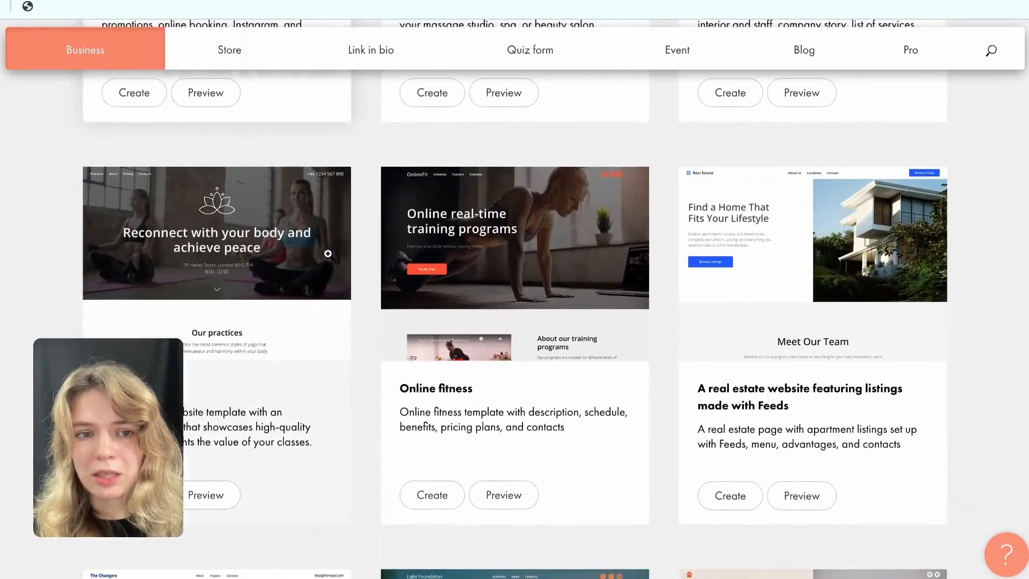
scroll(328, 254, down, 1)
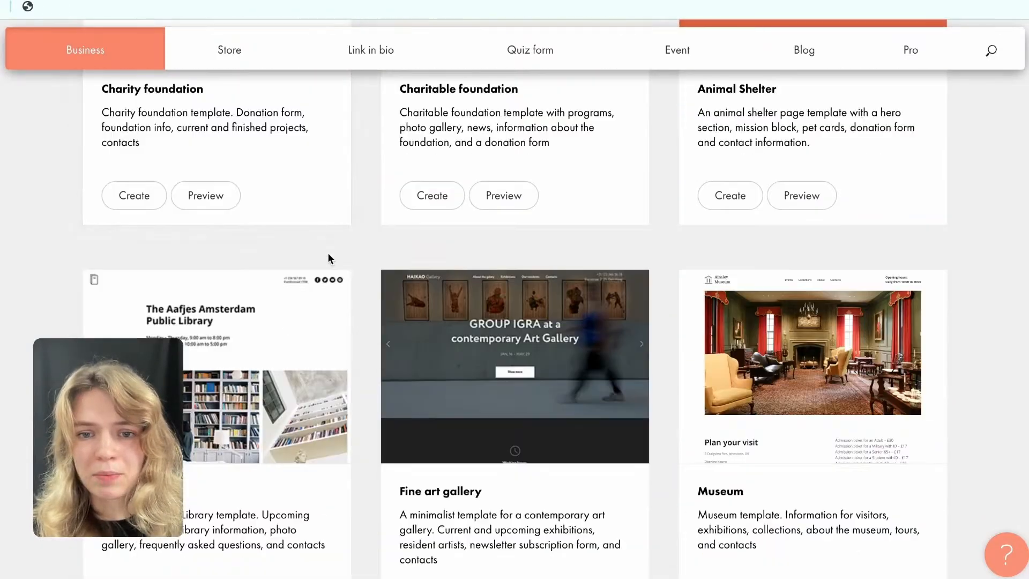
scroll(335, 268, down, 6)
scroll(339, 272, up, 20)
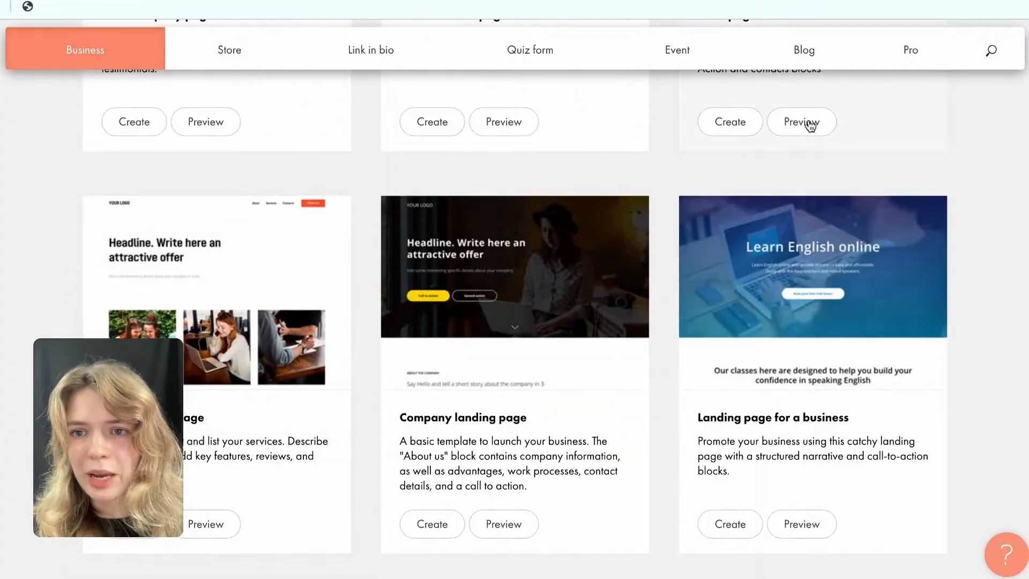
Switch the template gallery to the Pro collection.
click(909, 50)
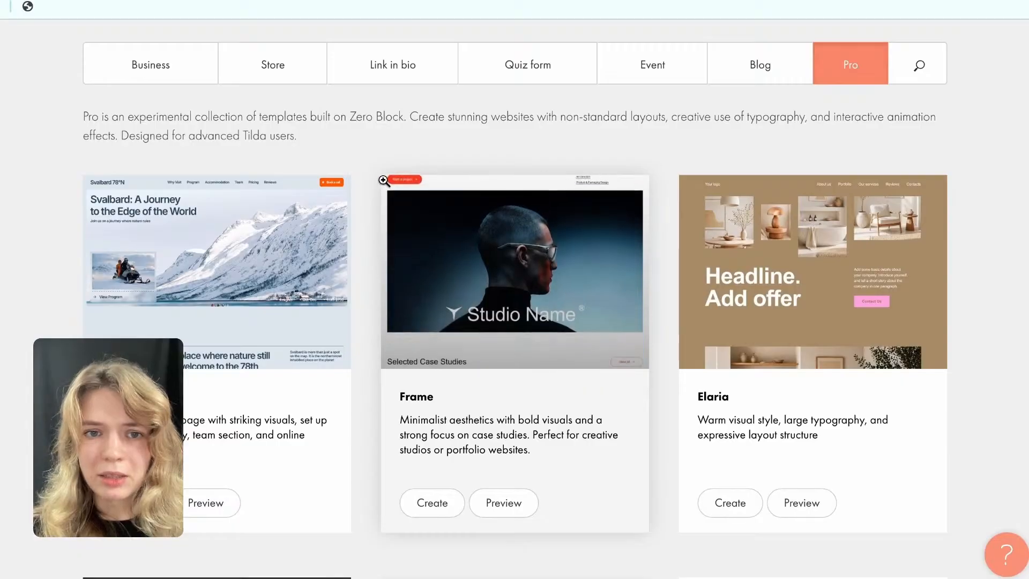
Browse the Pro template collection and create the new page from the Frame template.
scroll(729, 424, down, 3)
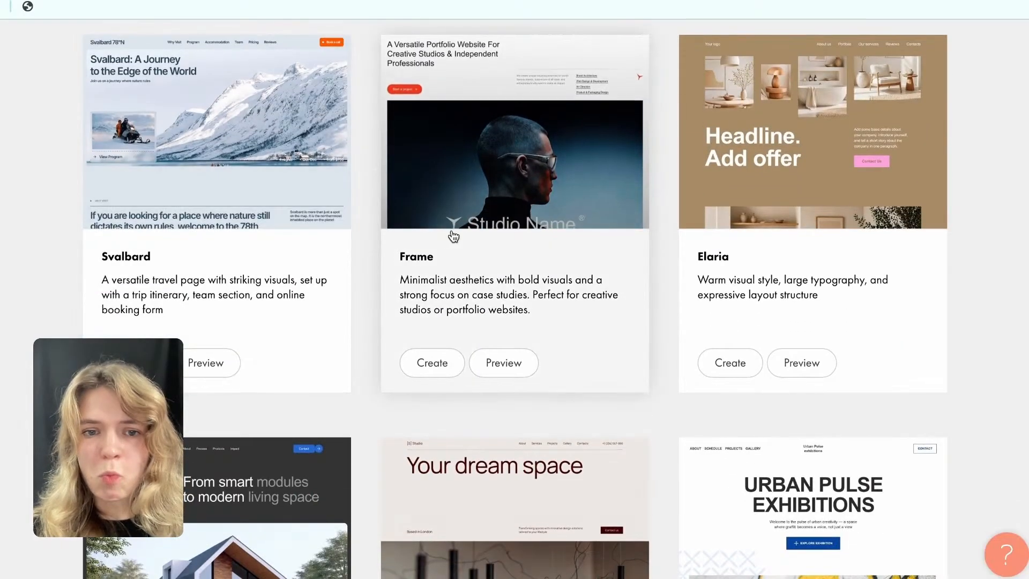
scroll(378, 257, down, 5)
scroll(370, 261, down, 2)
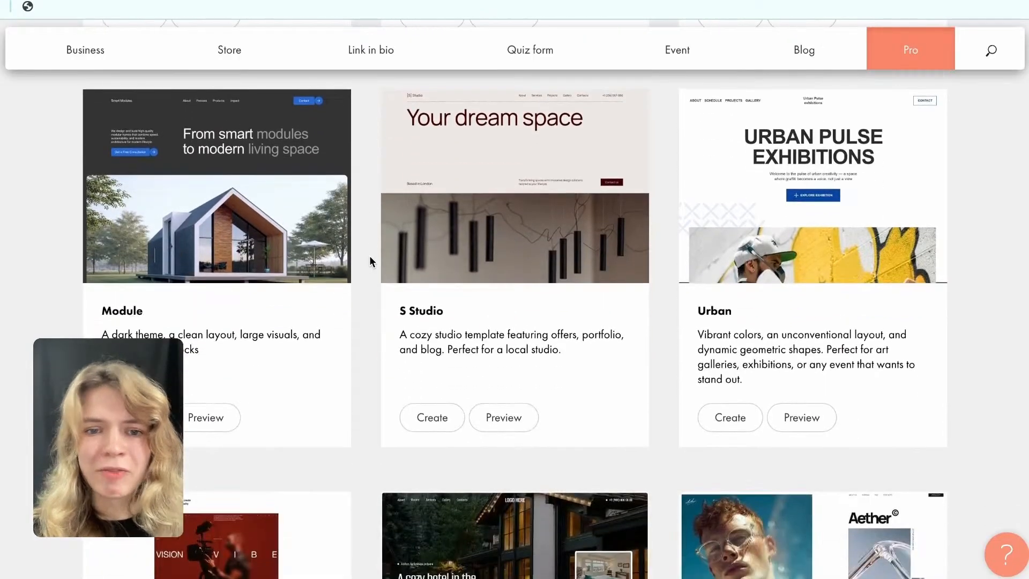
scroll(398, 301, down, 6)
scroll(401, 299, up, 7)
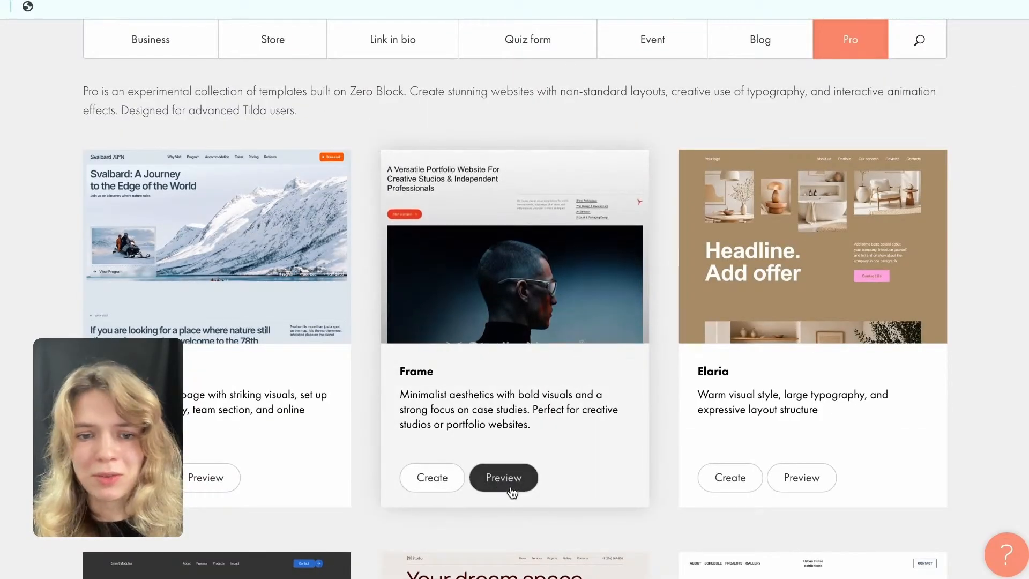
click(423, 491)
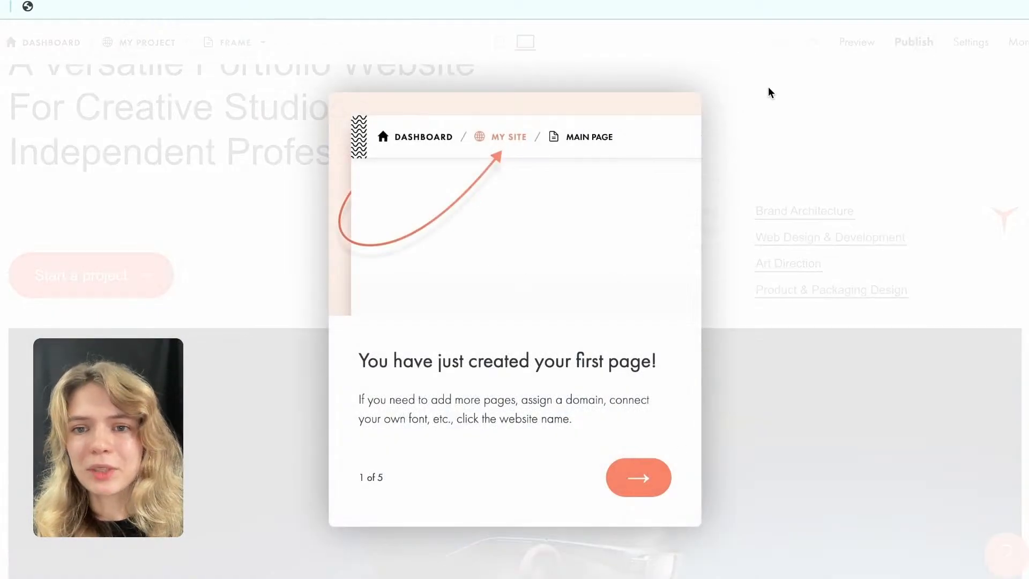
Go through the five-part introduction to the page editor, close it and look over the Frame page.
click(629, 481)
click(628, 482)
click(628, 479)
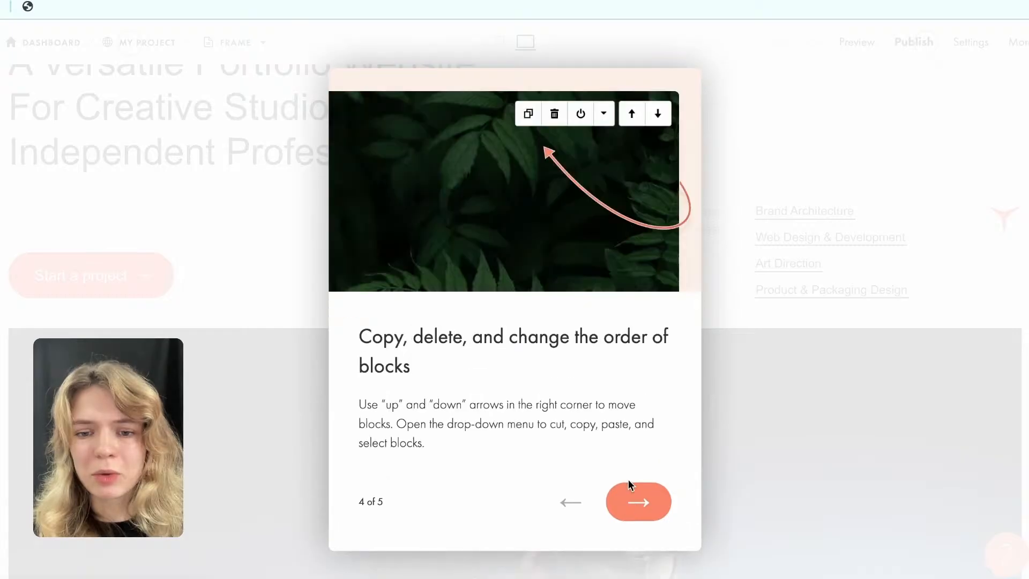
click(630, 500)
click(636, 488)
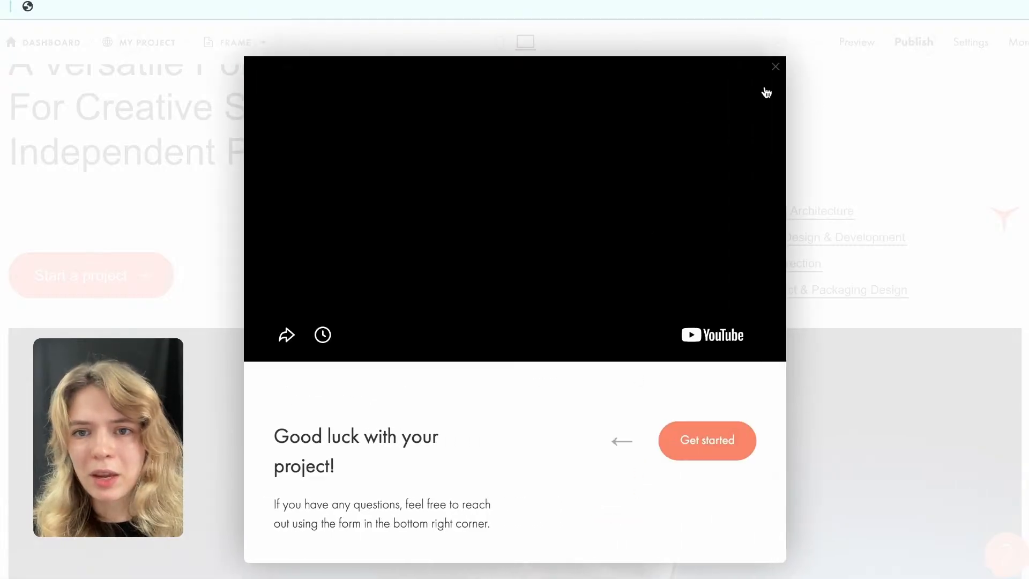
click(772, 72)
scroll(535, 352, down, 5)
scroll(536, 351, down, 8)
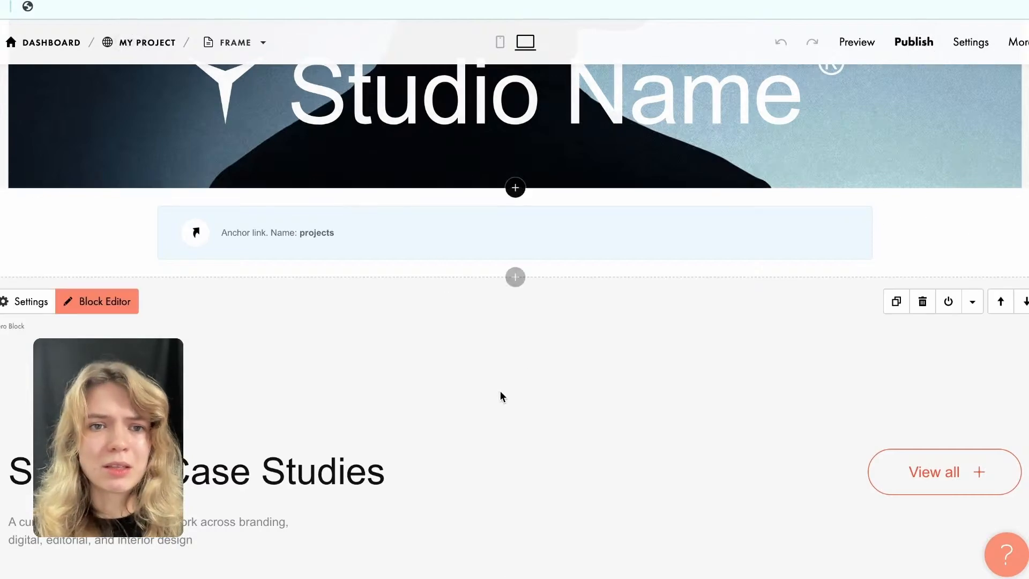
scroll(426, 394, up, 3)
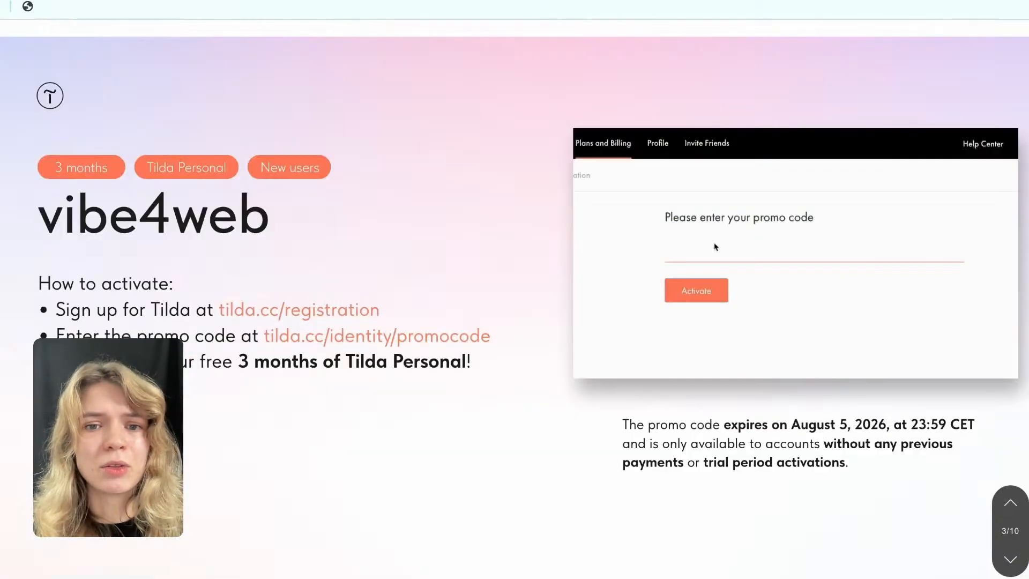
key(Down)
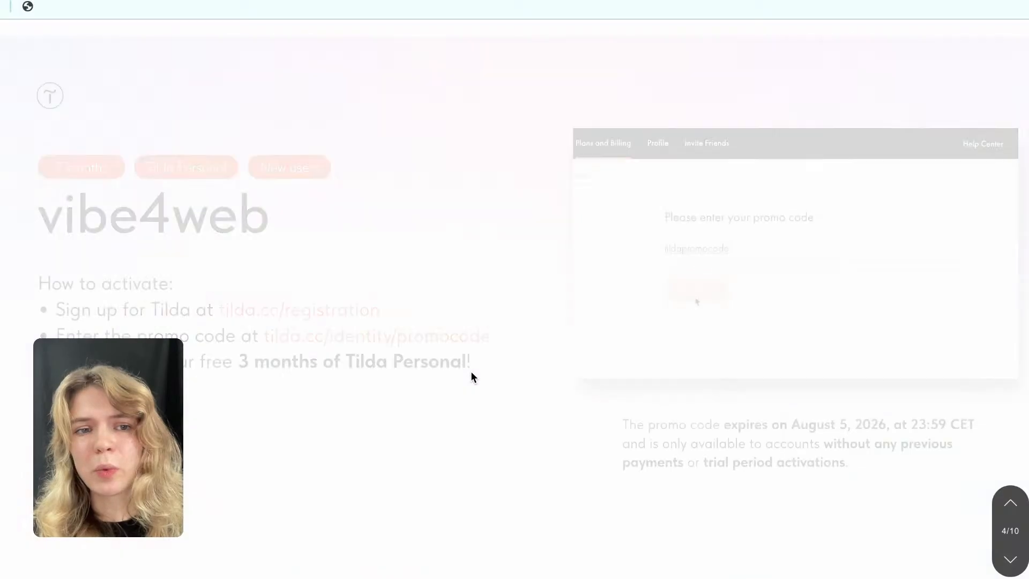
scroll(474, 375, down, 1)
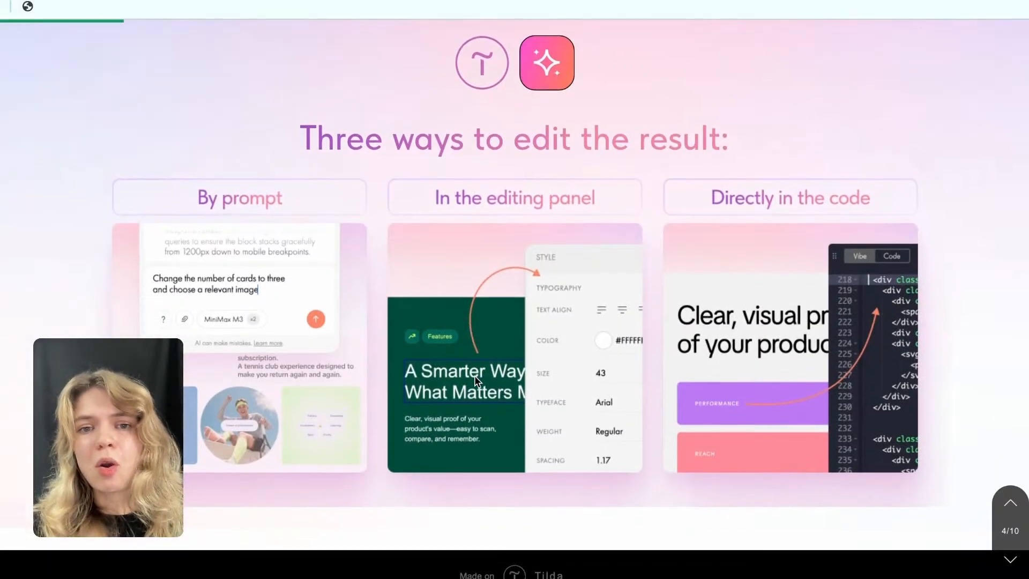
scroll(474, 375, up, 1)
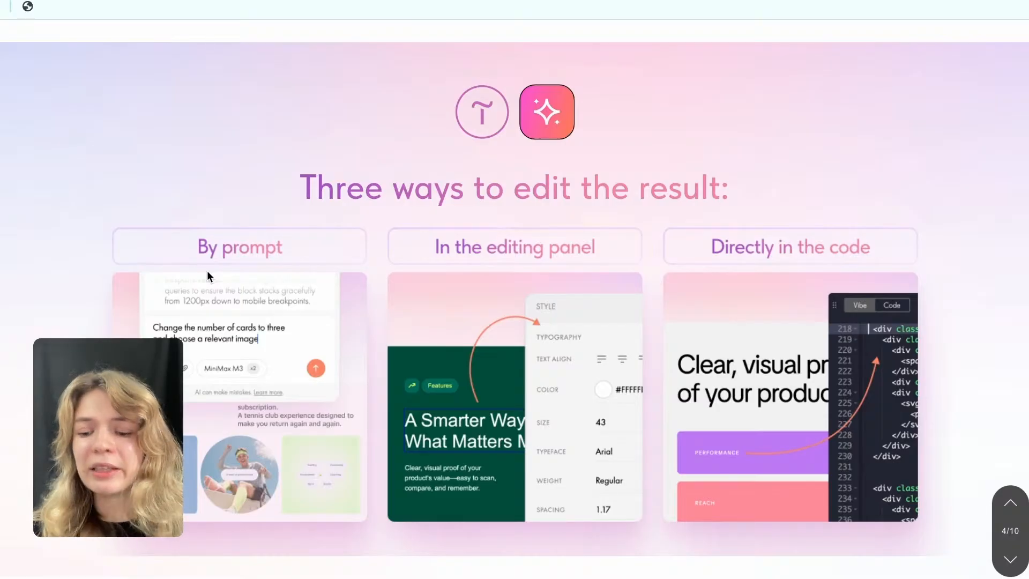
key(Down)
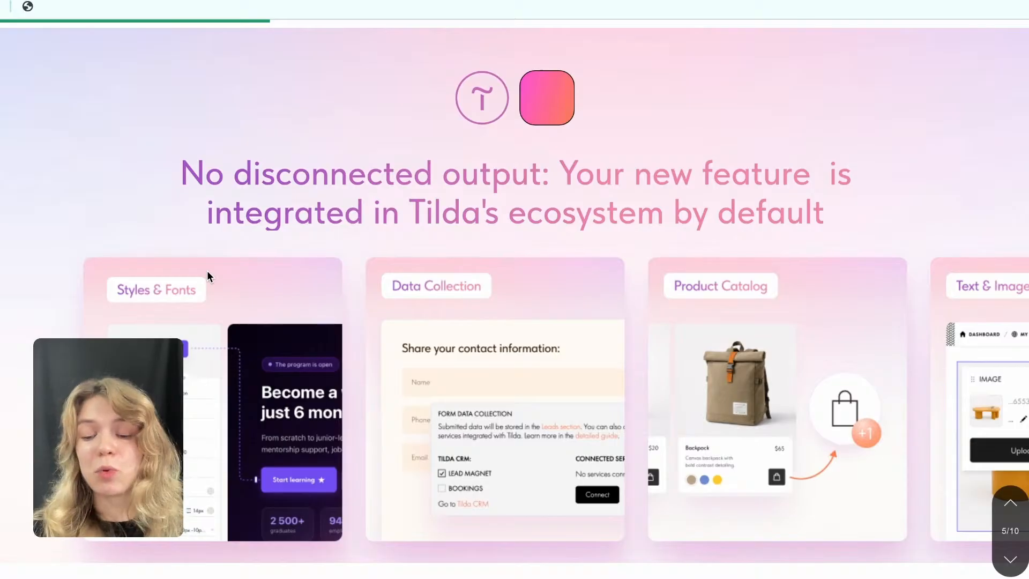
key(Down)
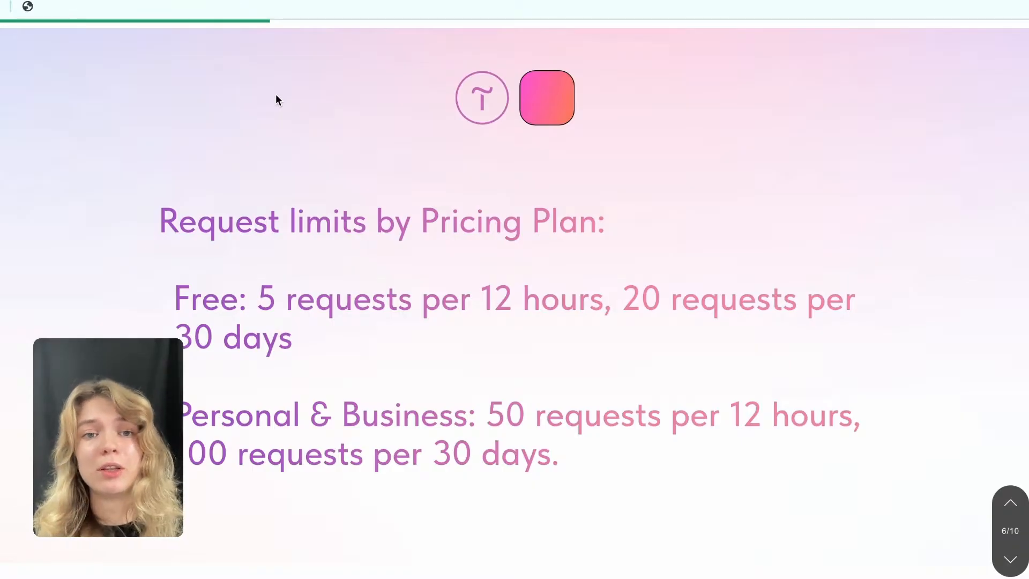
scroll(275, 100, down, 1)
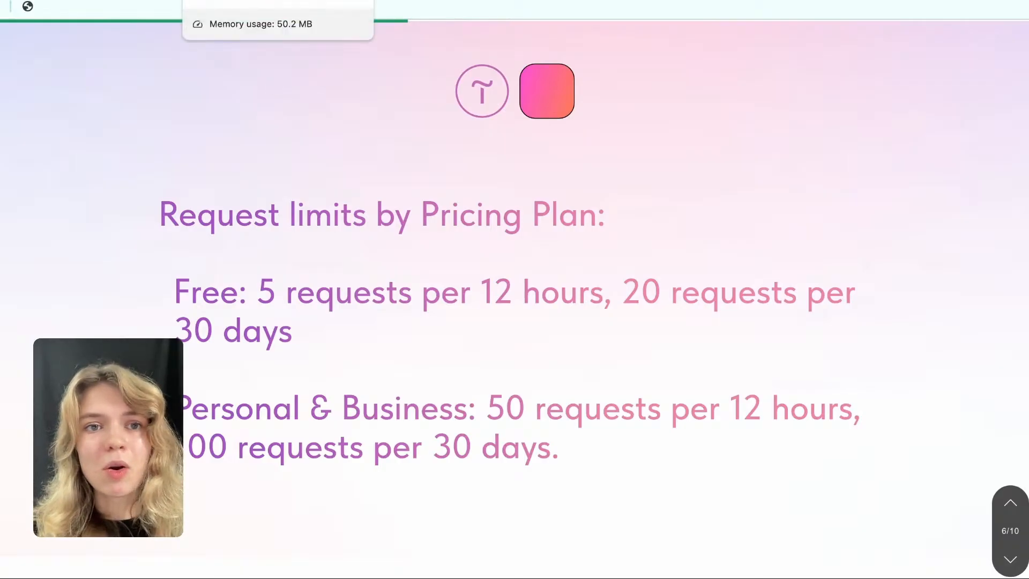
Switch to the Conference on Web Design example page and look over its opening section and first sessions.
click(268, 1)
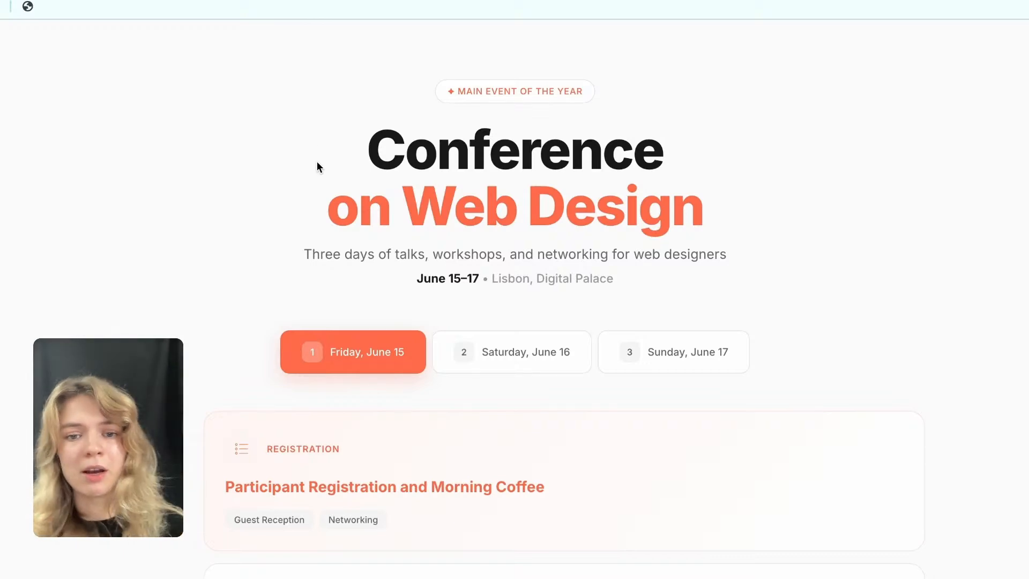
scroll(364, 236, down, 7)
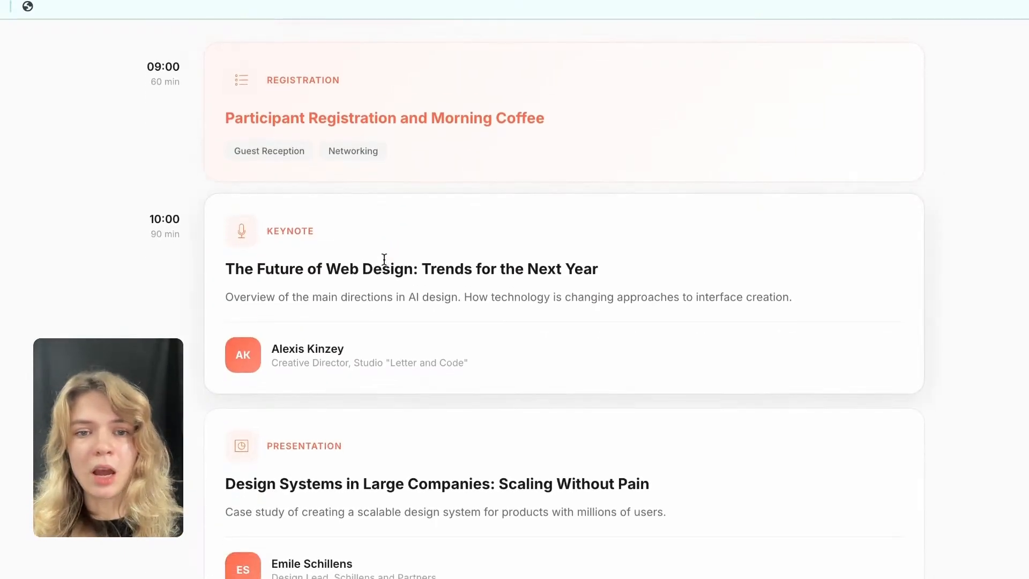
scroll(356, 147, up, 3)
scroll(150, 257, down, 4)
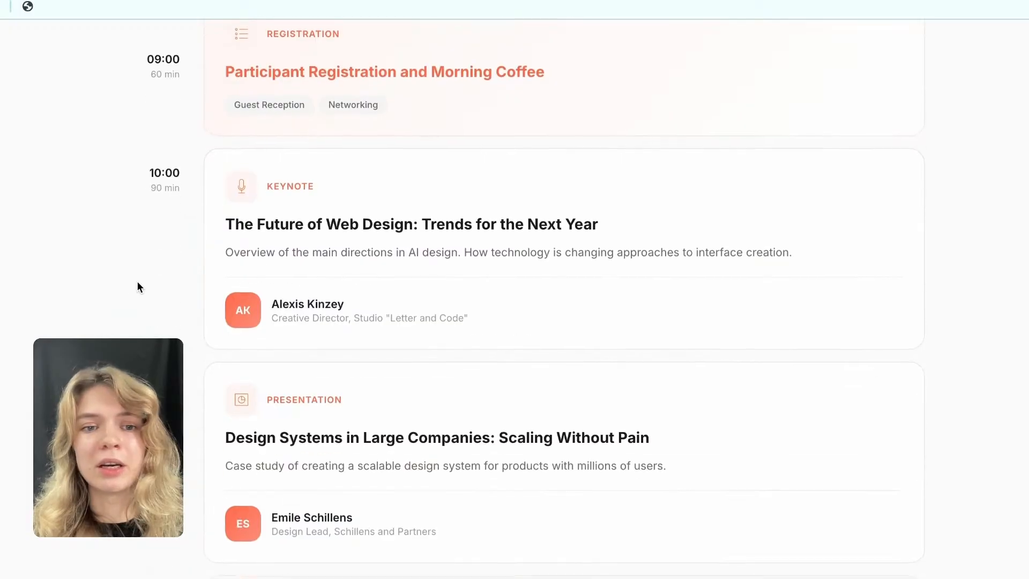
scroll(167, 239, down, 2)
scroll(166, 238, up, 3)
scroll(167, 237, up, 7)
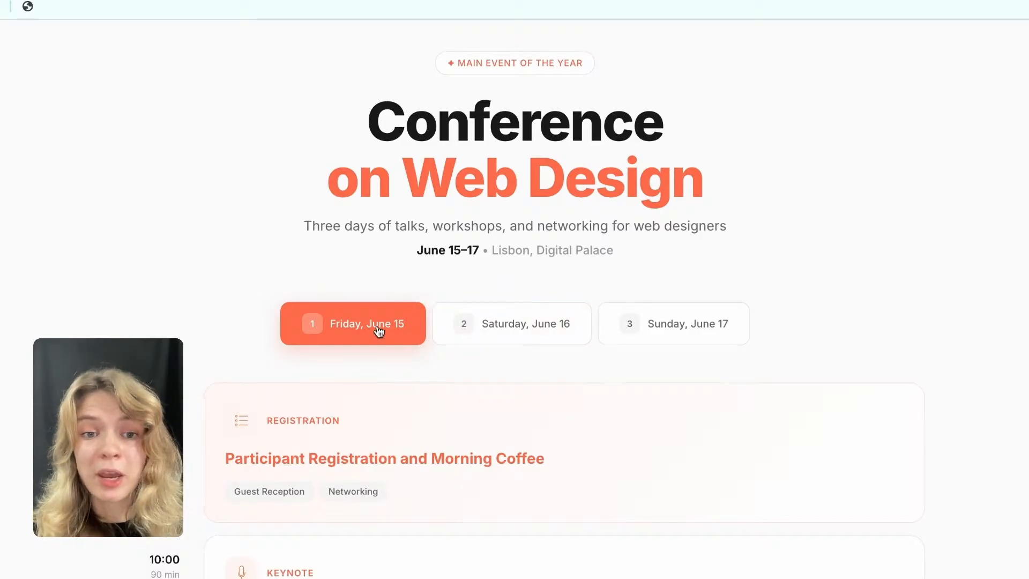
Switch the conference schedule to Saturday, June 16, to Sunday, June 17, and back to Friday, June 15.
click(503, 334)
click(688, 333)
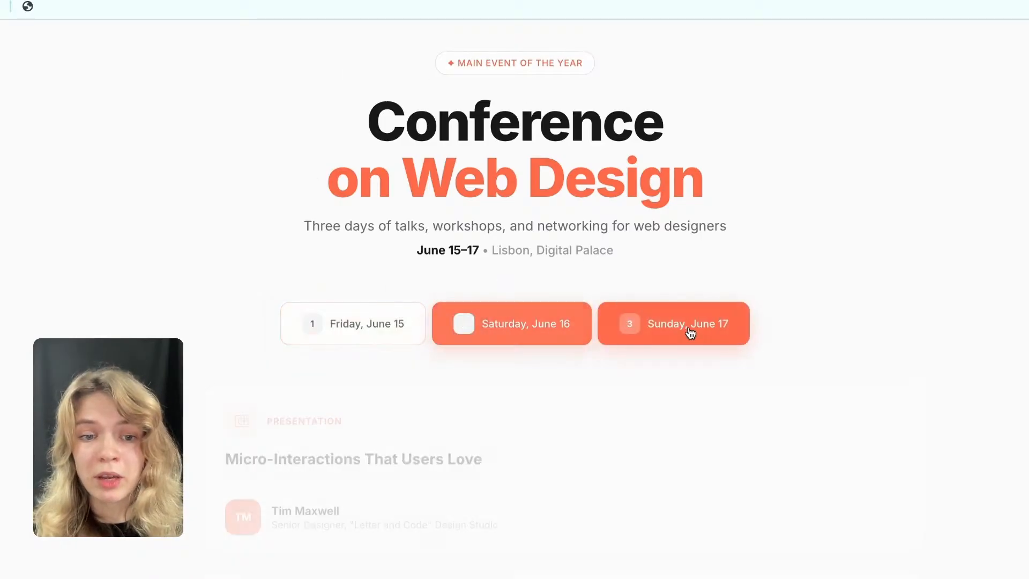
click(381, 324)
Examine the whole Friday, June 15 program, from the morning registration to the closing panel discussion.
scroll(379, 327, down, 4)
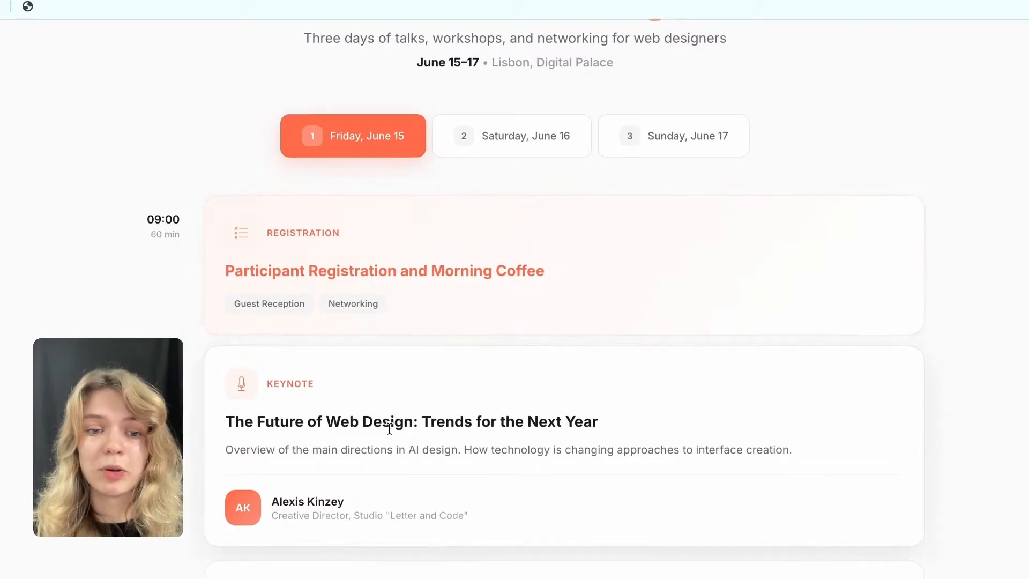
scroll(395, 436, down, 3)
scroll(367, 351, down, 2)
scroll(394, 418, down, 1)
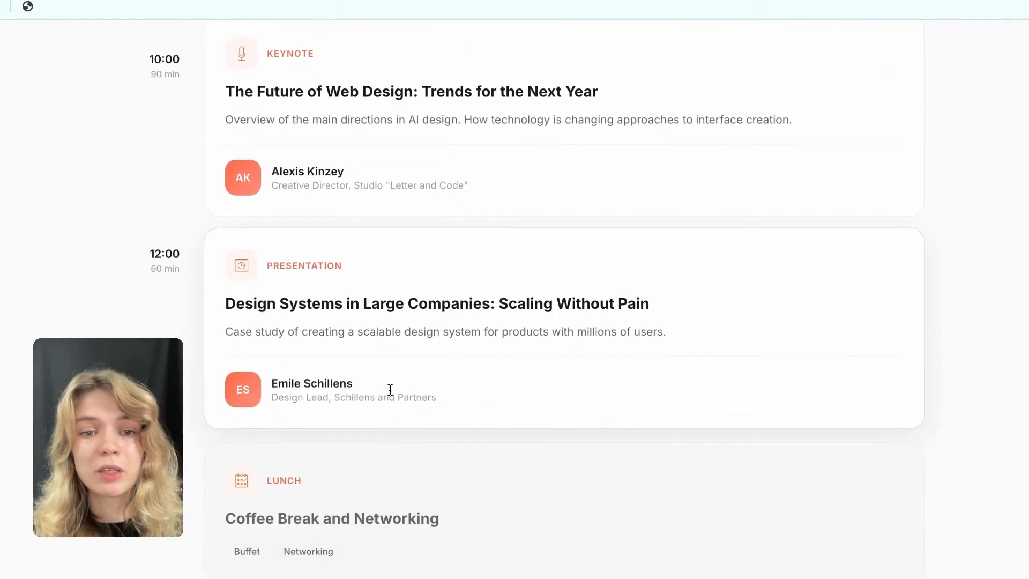
scroll(375, 504, down, 3)
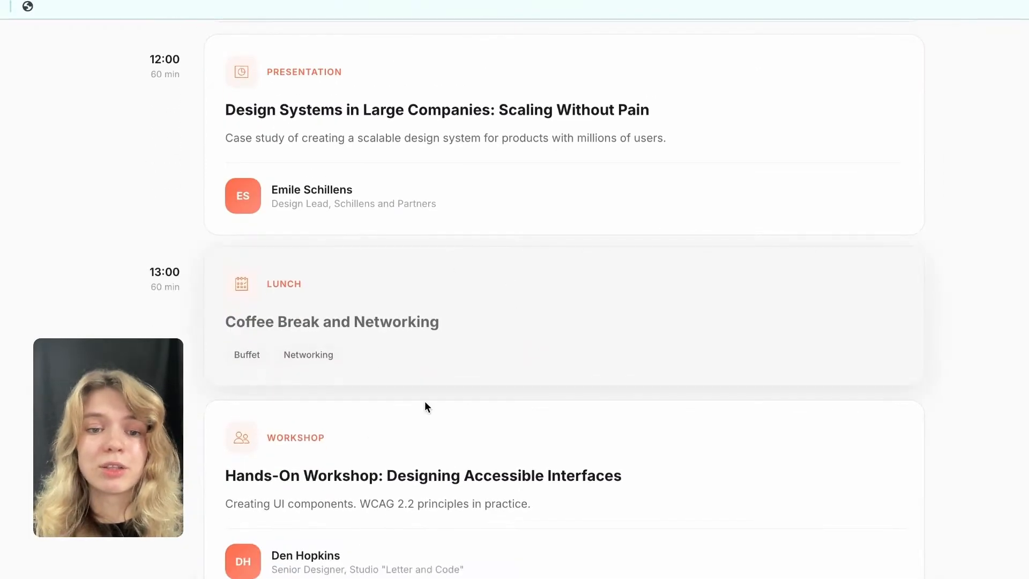
scroll(429, 424, down, 3)
scroll(438, 436, down, 3)
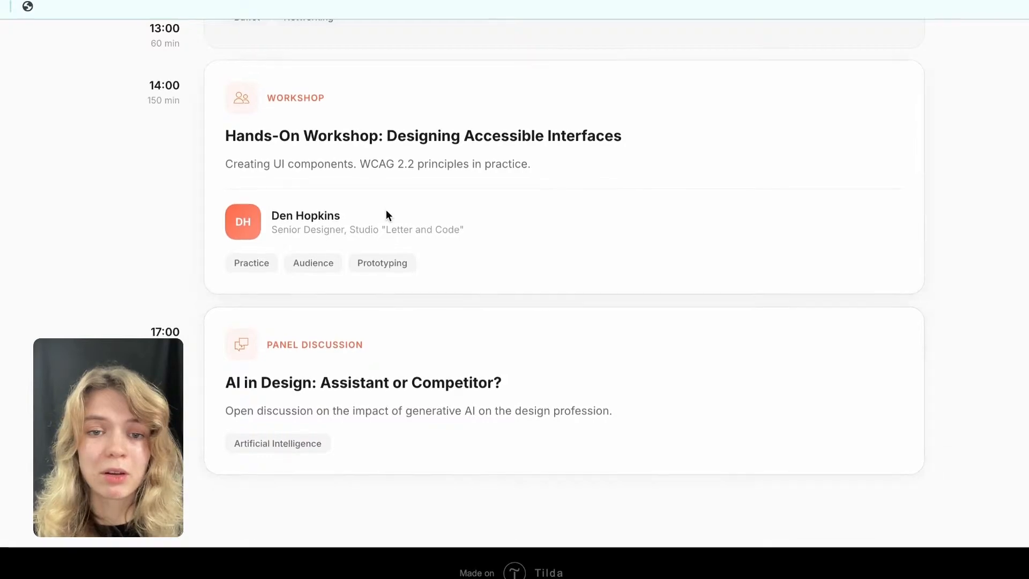
scroll(386, 214, up, 15)
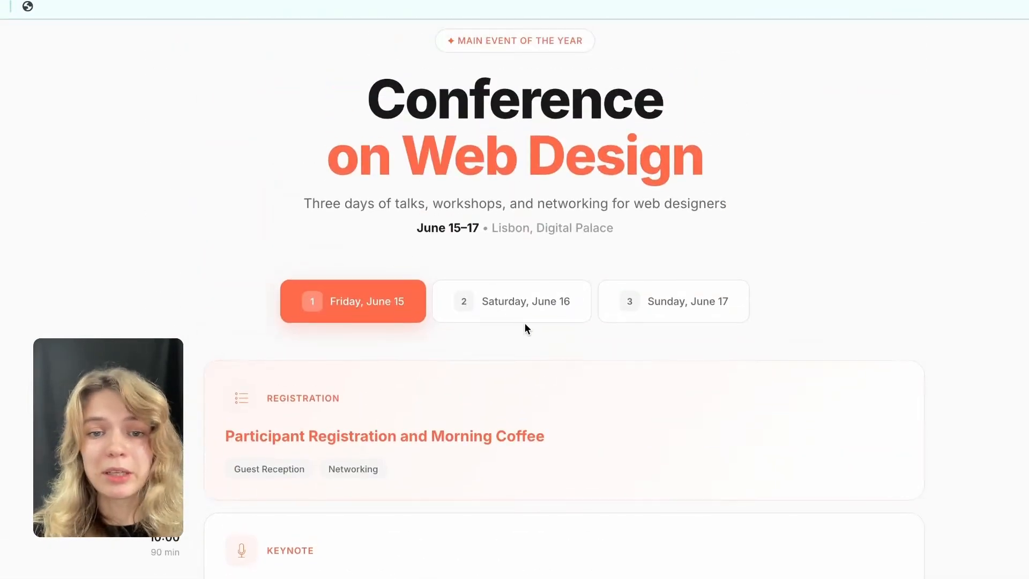
View the Saturday, June 16 sessions, followed by the Sunday, June 17 and Friday, June 15 programs.
click(542, 301)
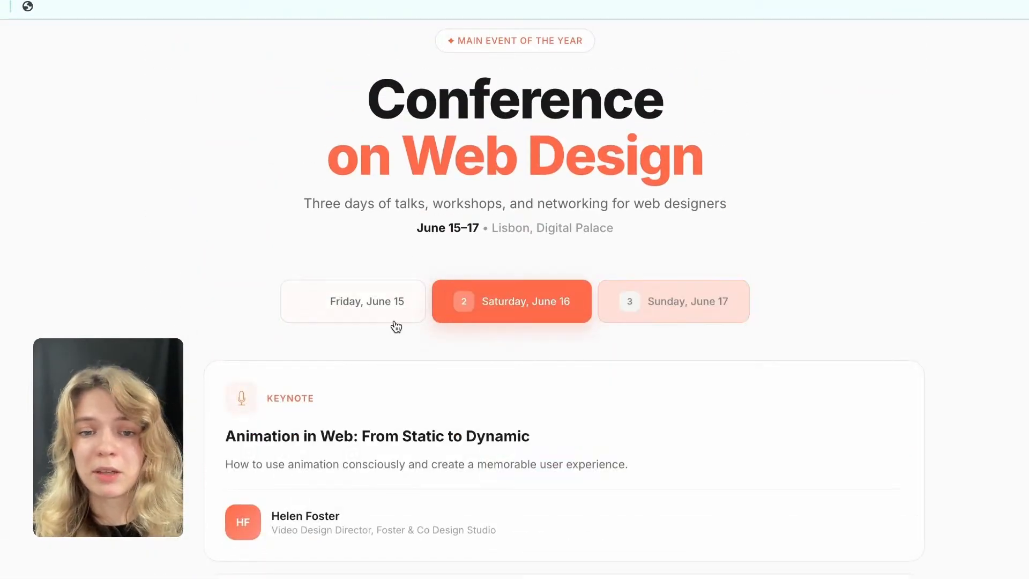
scroll(567, 337, down, 2)
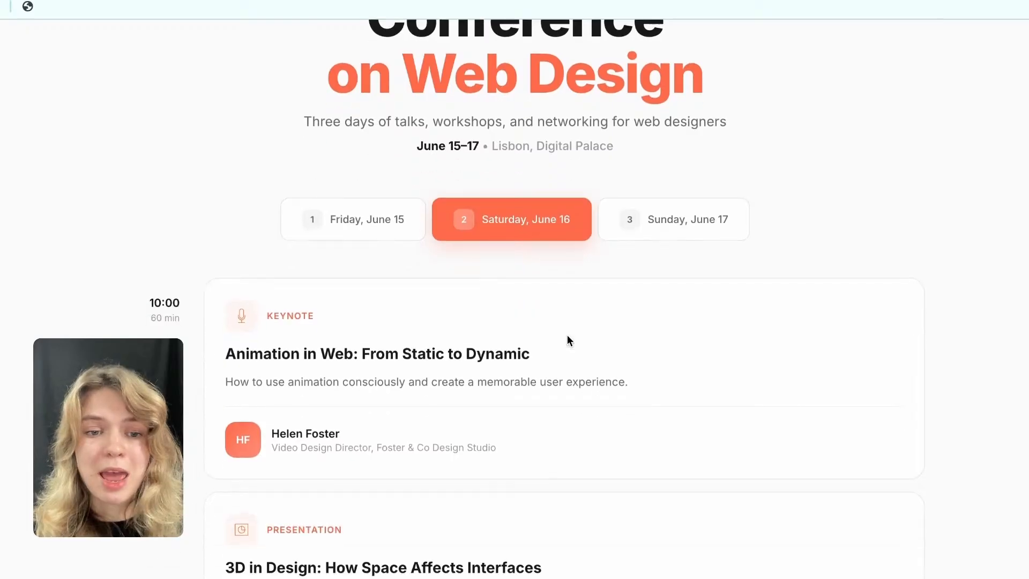
scroll(552, 363, down, 3)
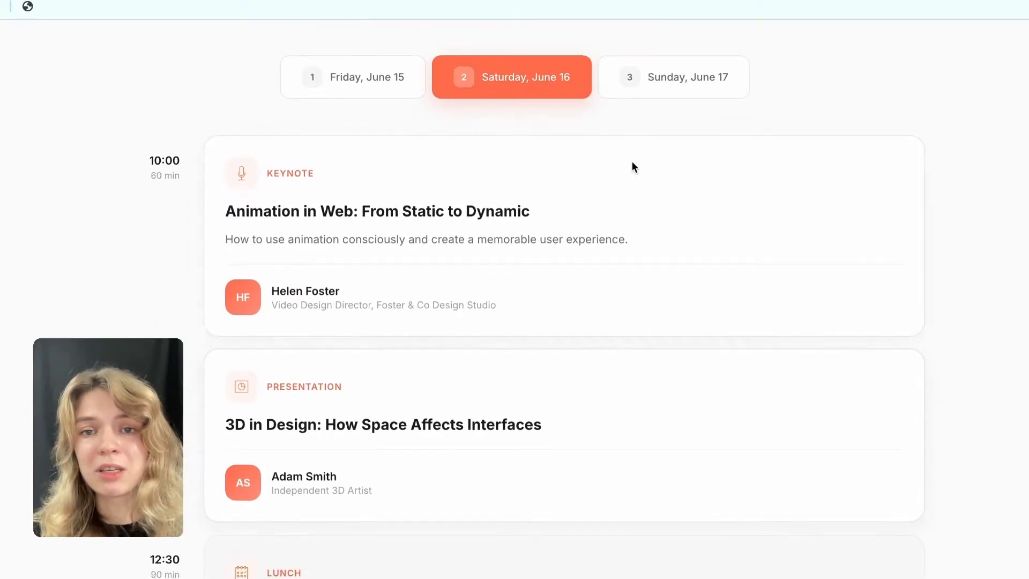
click(660, 96)
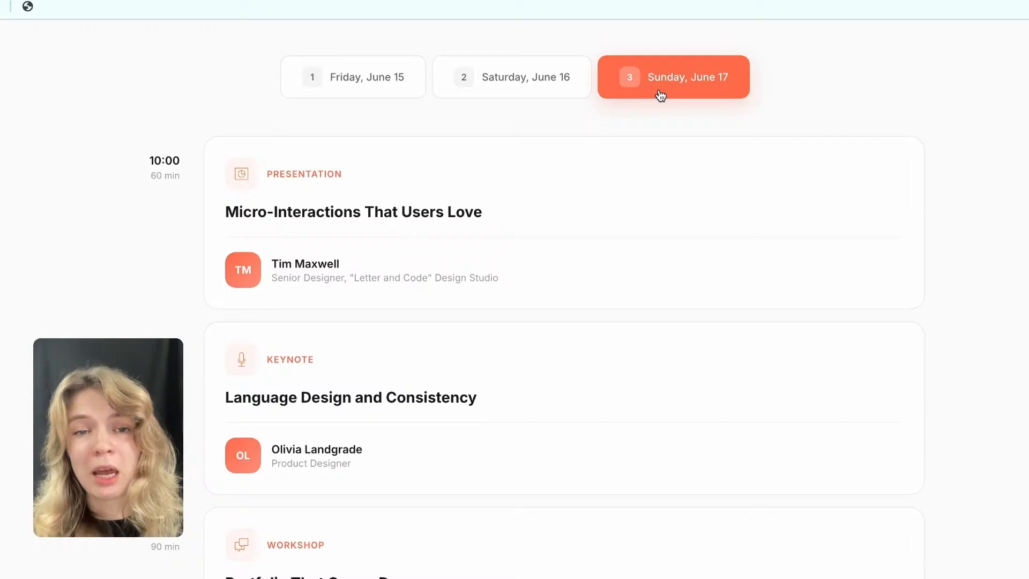
click(384, 80)
scroll(301, 249, down, 3)
scroll(322, 249, up, 3)
Pass through the Saturday, June 16 schedule and examine the Sunday, June 17 program down to its closing session.
click(568, 140)
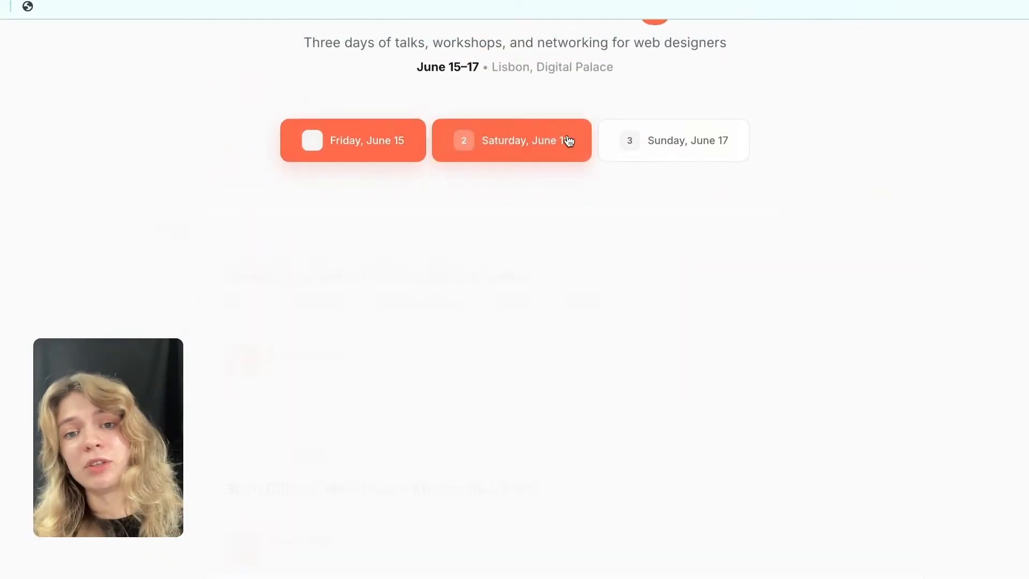
click(666, 143)
scroll(586, 46, down, 3)
scroll(473, 343, down, 4)
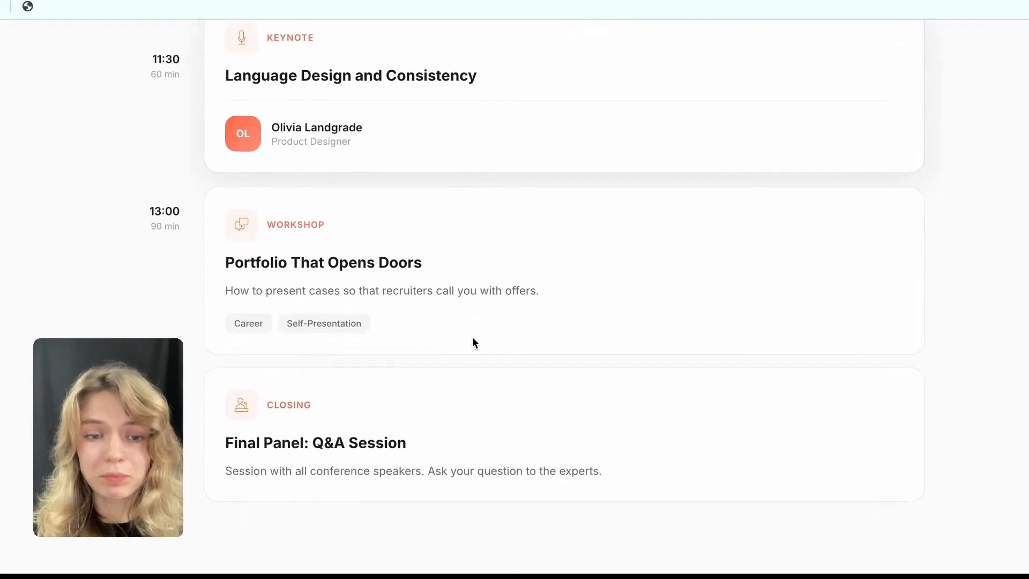
scroll(340, 255, up, 8)
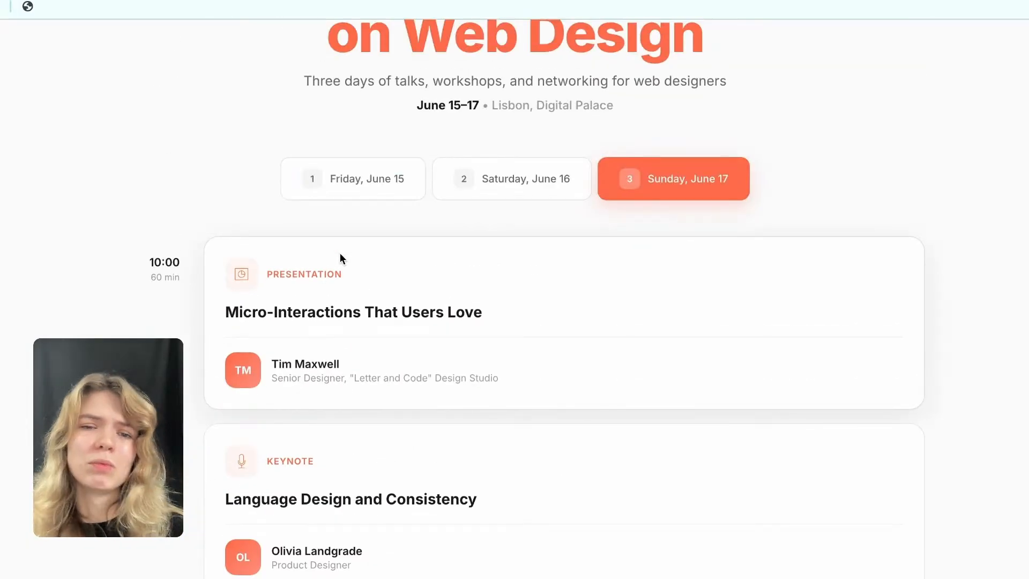
scroll(340, 259, up, 3)
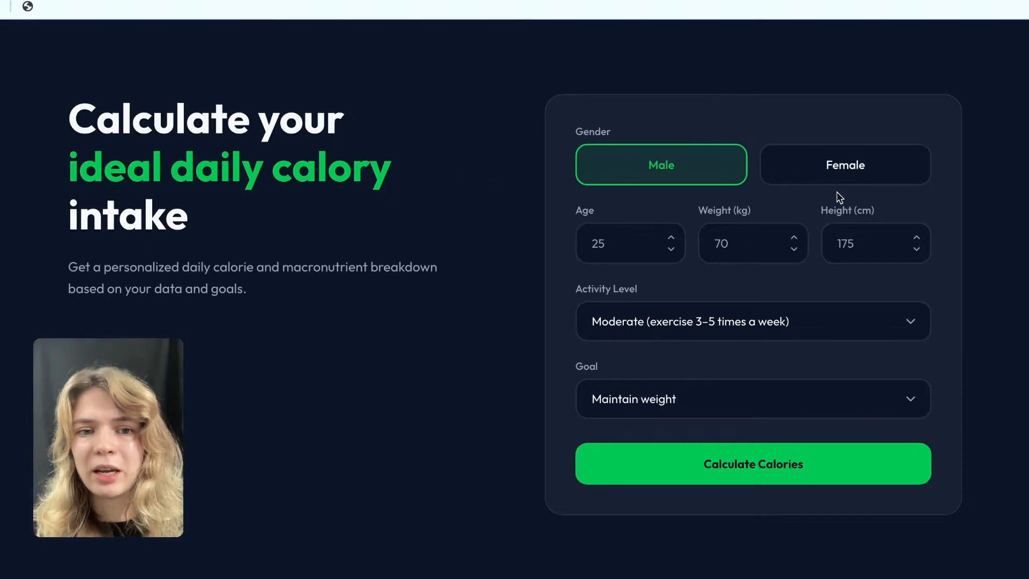
Fill in the calorie calculator with age 24, weight 87 kg and height 178 cm.
click(629, 244)
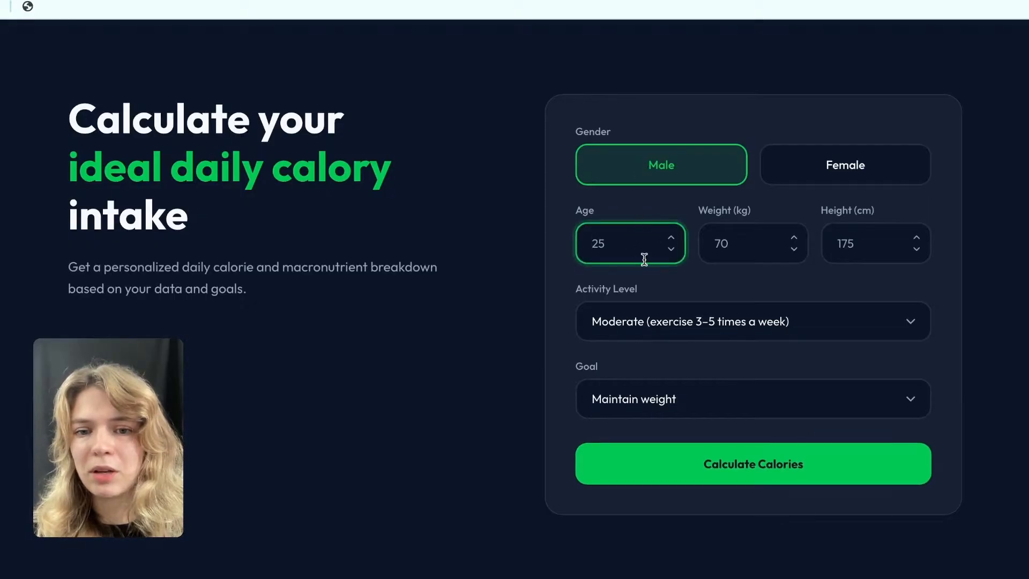
text(24)
click(734, 239)
text(8)
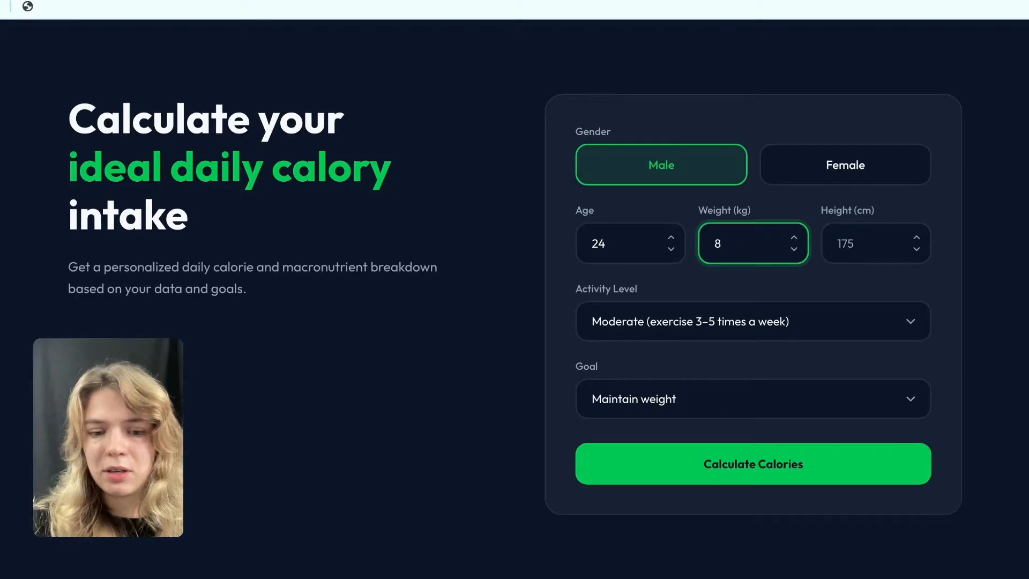
text(7)
click(861, 246)
text(1)
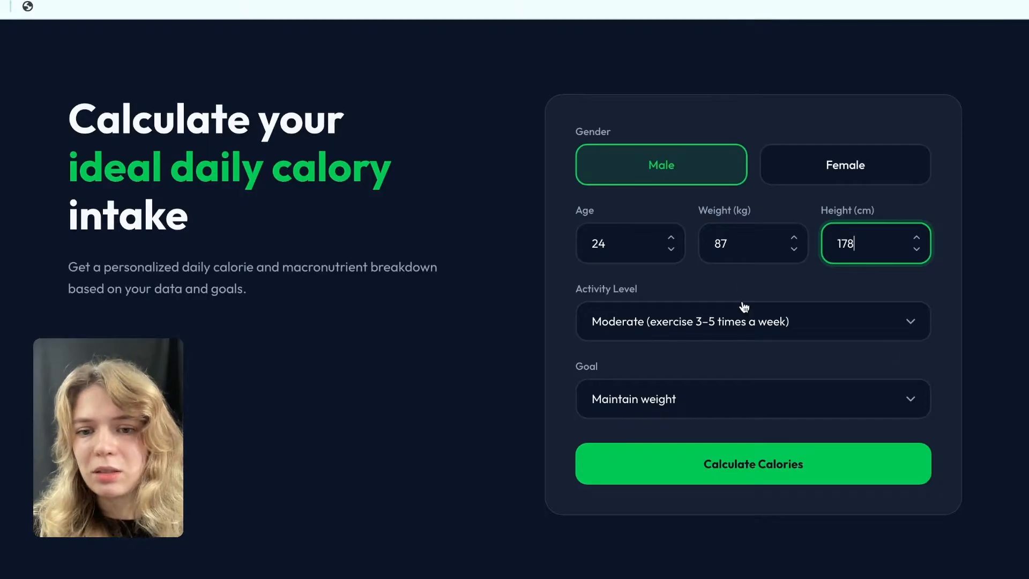
Set the activity level to Minimal (sedentary work), calculate the calories, and view the daily intake breakdown.
click(704, 322)
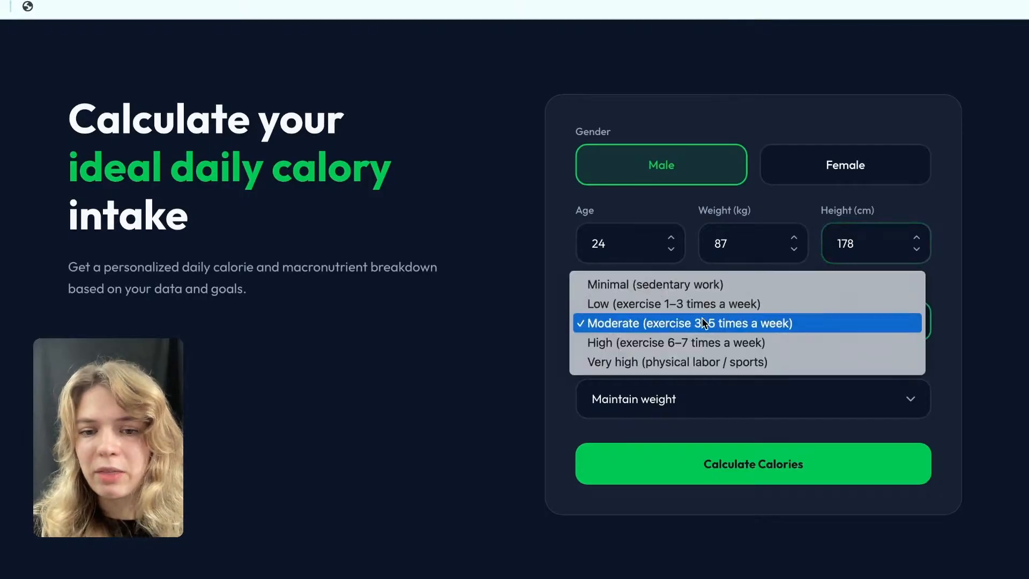
click(697, 285)
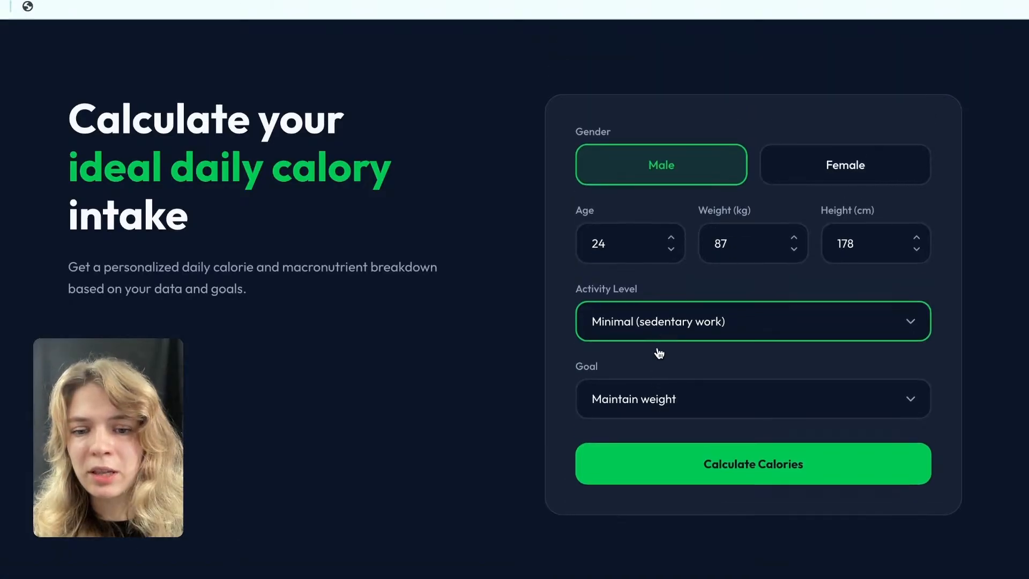
click(716, 475)
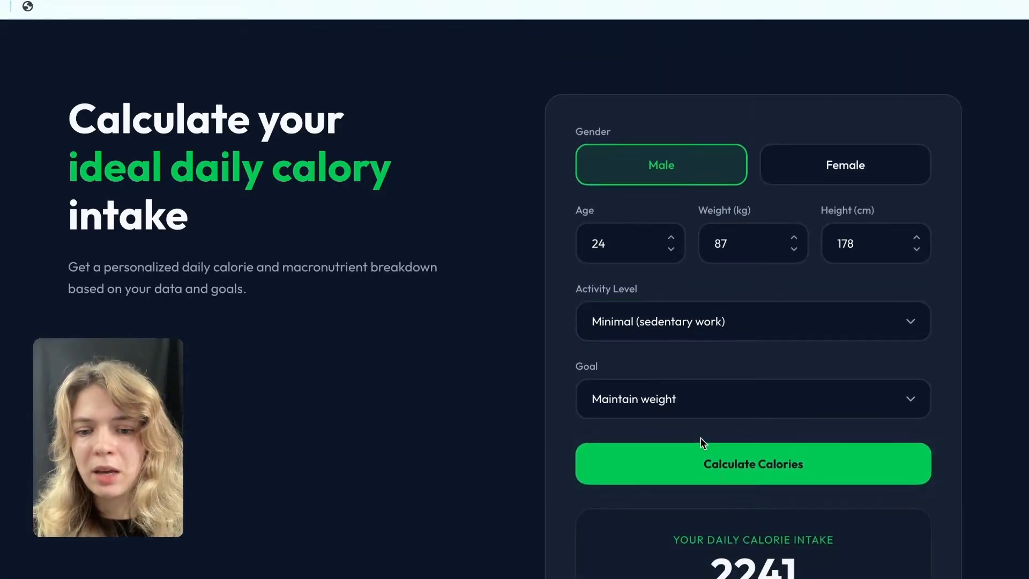
scroll(701, 443, down, 4)
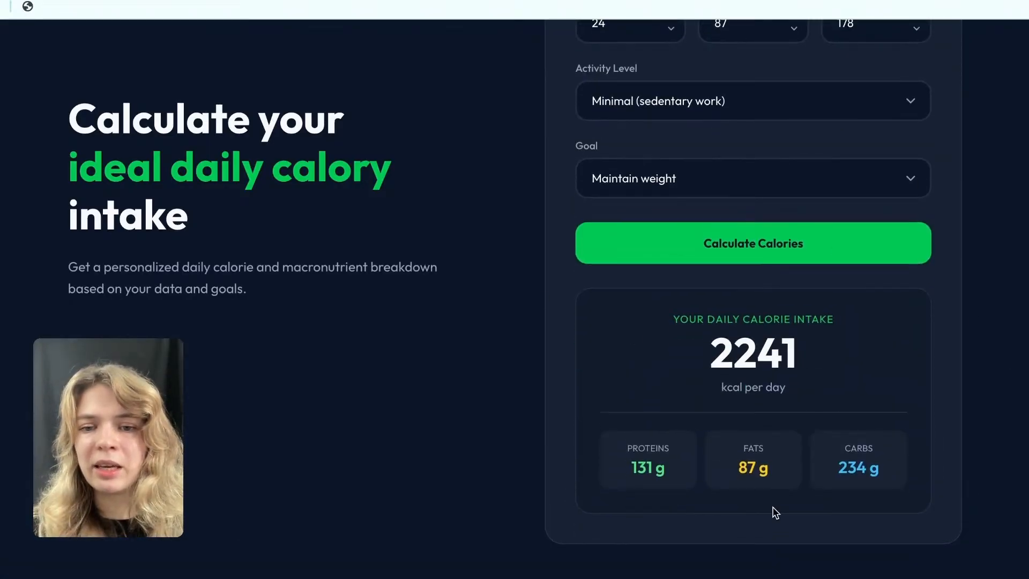
scroll(620, 260, up, 4)
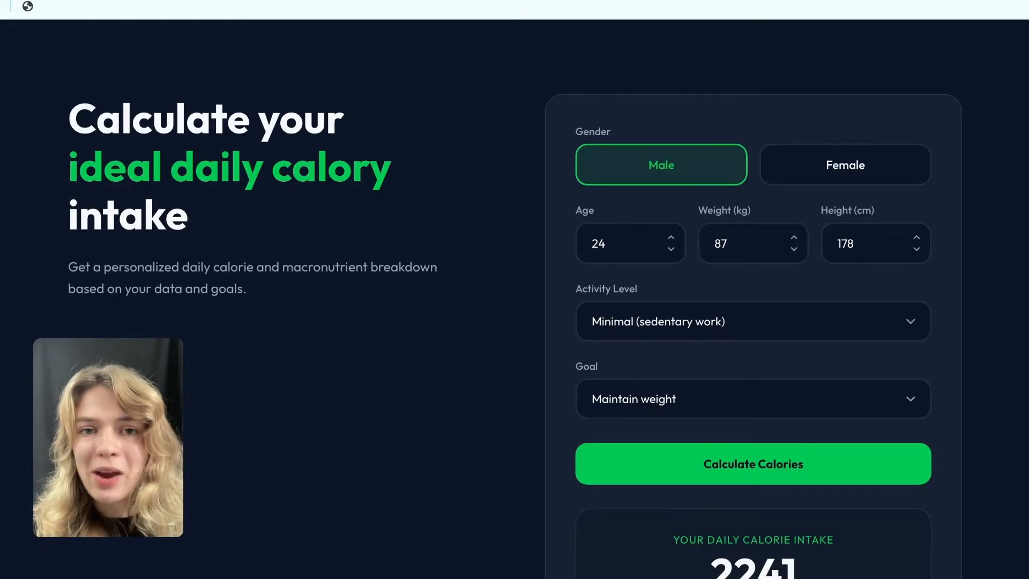
Switch to the interior design process example and examine its stages down to the "Ready to start your story?" section.
click(504, 1)
scroll(507, 117, down, 10)
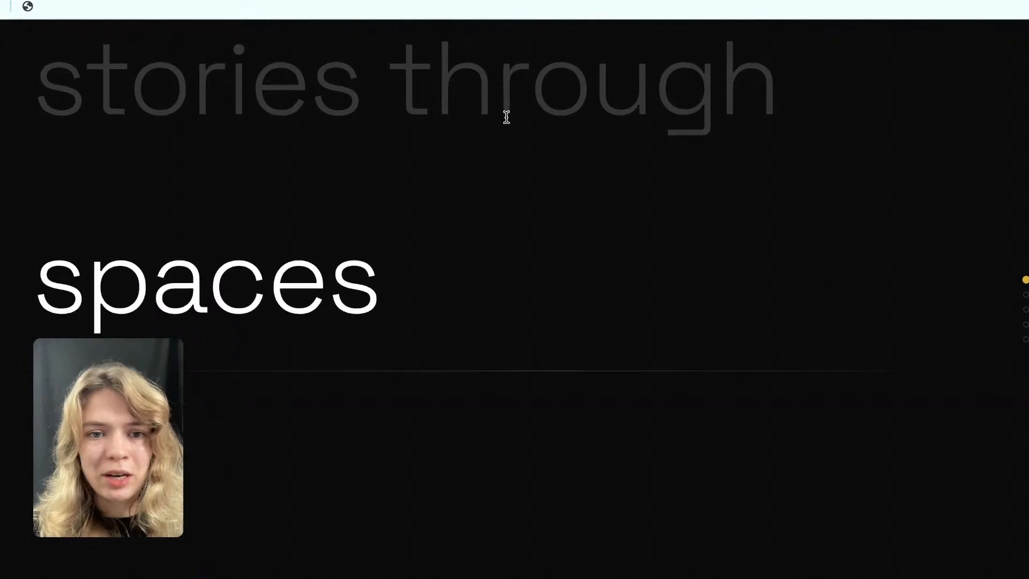
scroll(509, 122, down, 15)
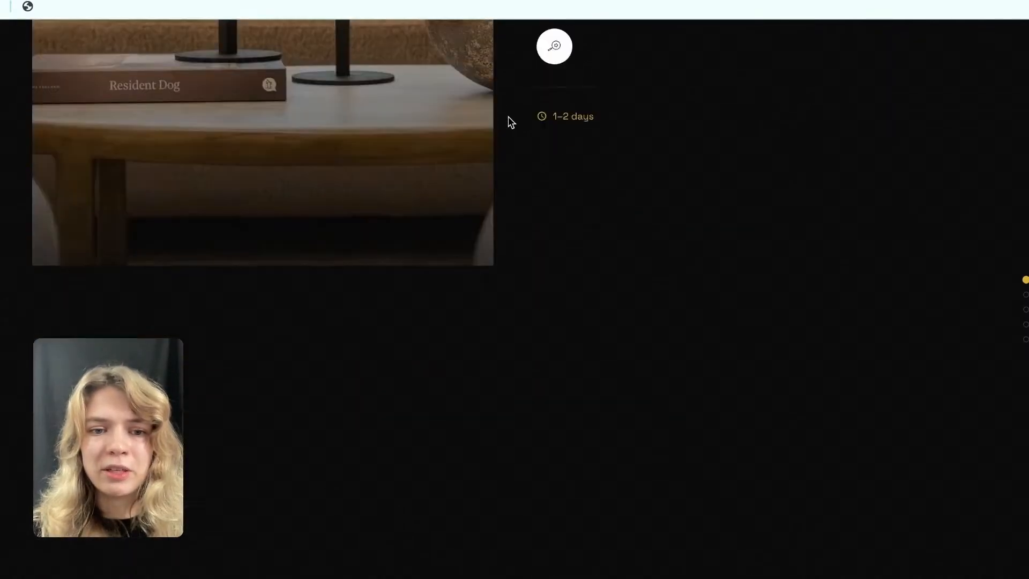
scroll(511, 122, down, 8)
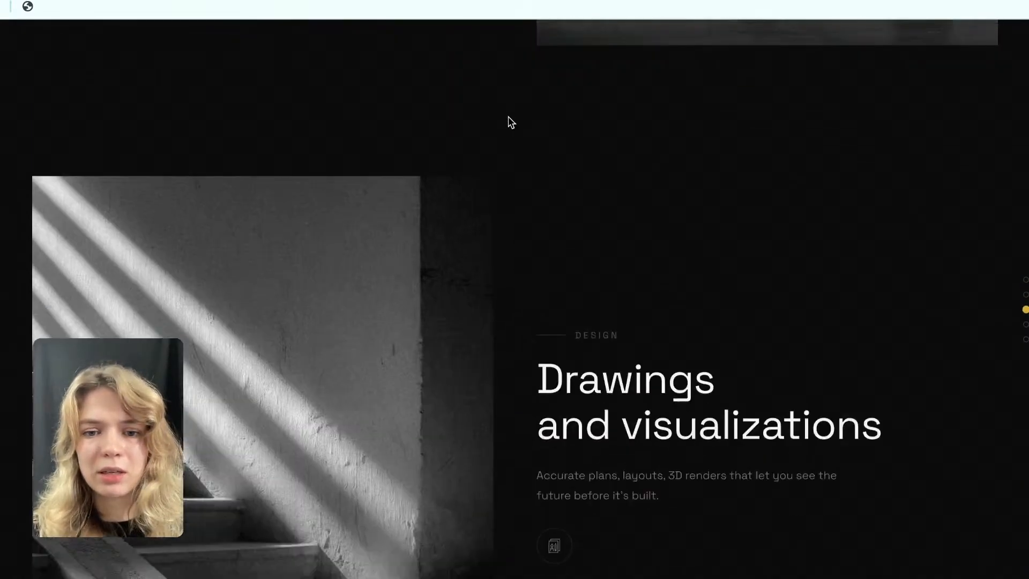
scroll(511, 122, down, 5)
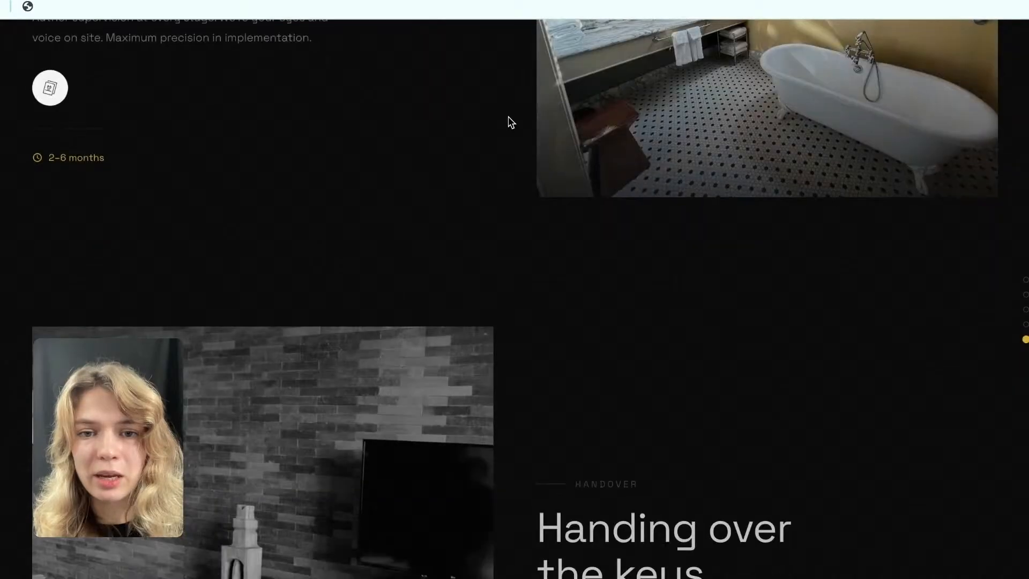
scroll(511, 122, down, 5)
scroll(511, 122, down, 3)
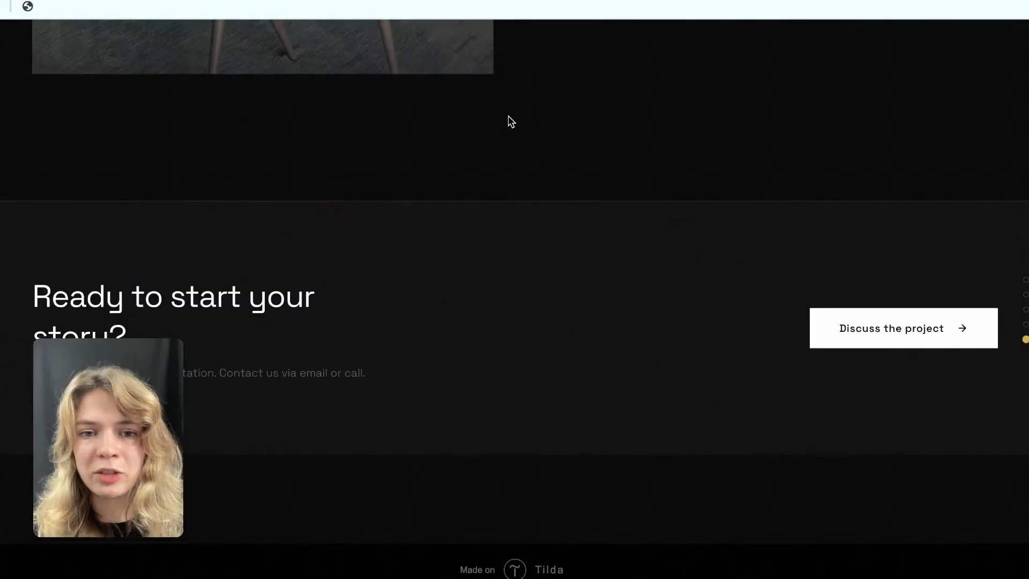
Review the design stages in reverse, from Supervision and control back up to the "We create stories through spaces" headline.
scroll(511, 122, up, 8)
scroll(510, 122, up, 10)
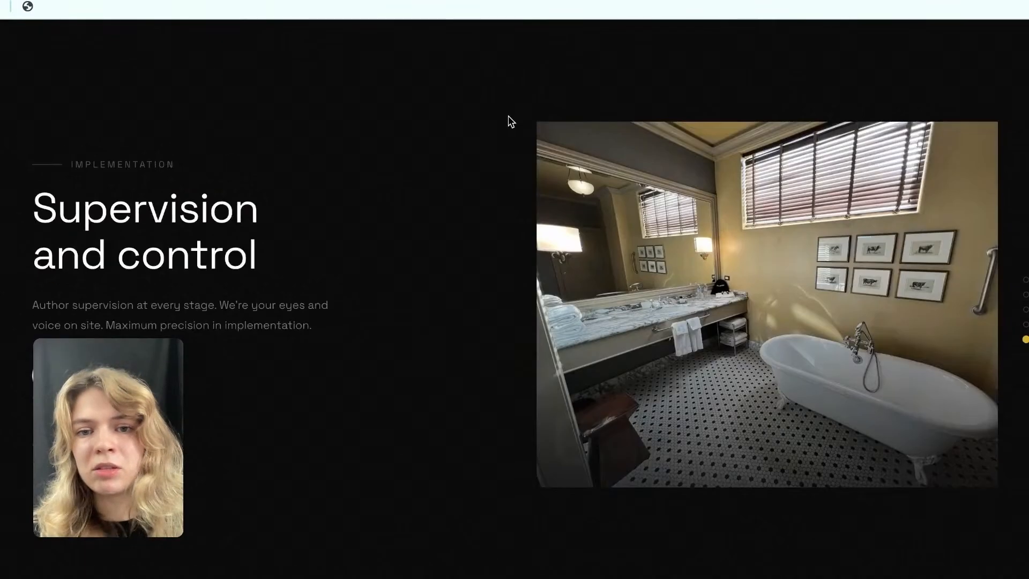
scroll(511, 122, up, 3)
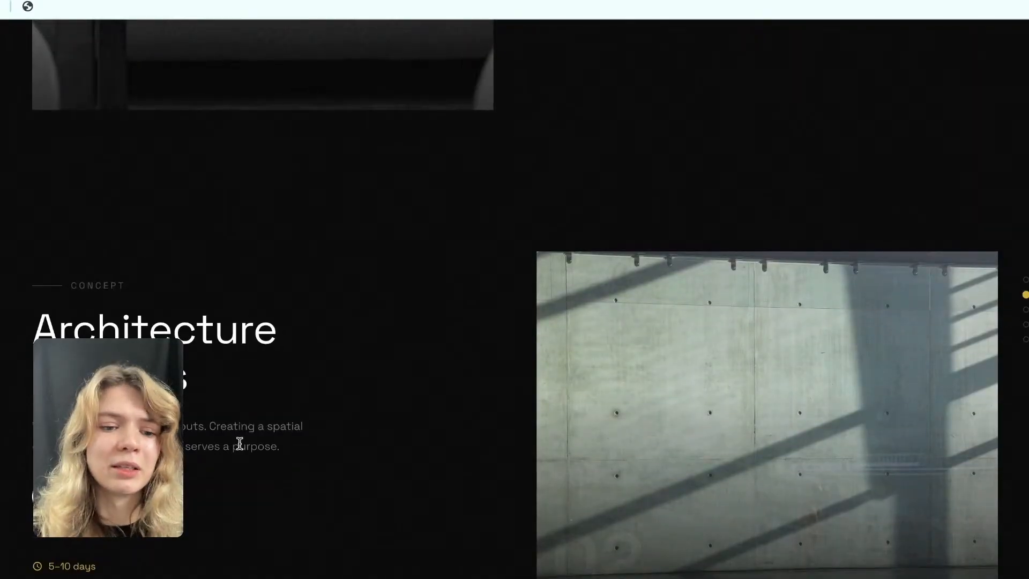
scroll(430, 289, up, 6)
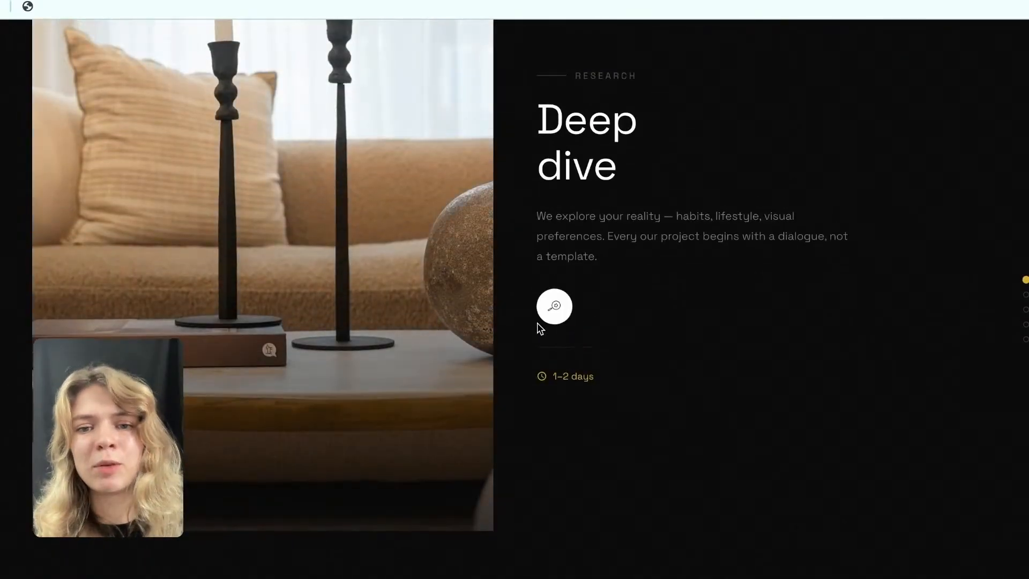
scroll(581, 367, up, 5)
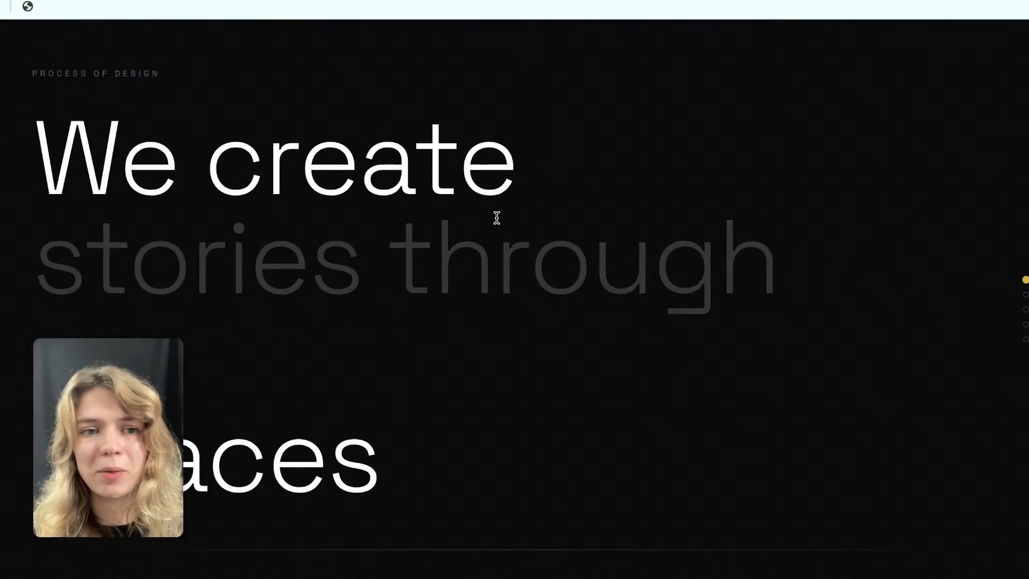
scroll(497, 218, up, 1)
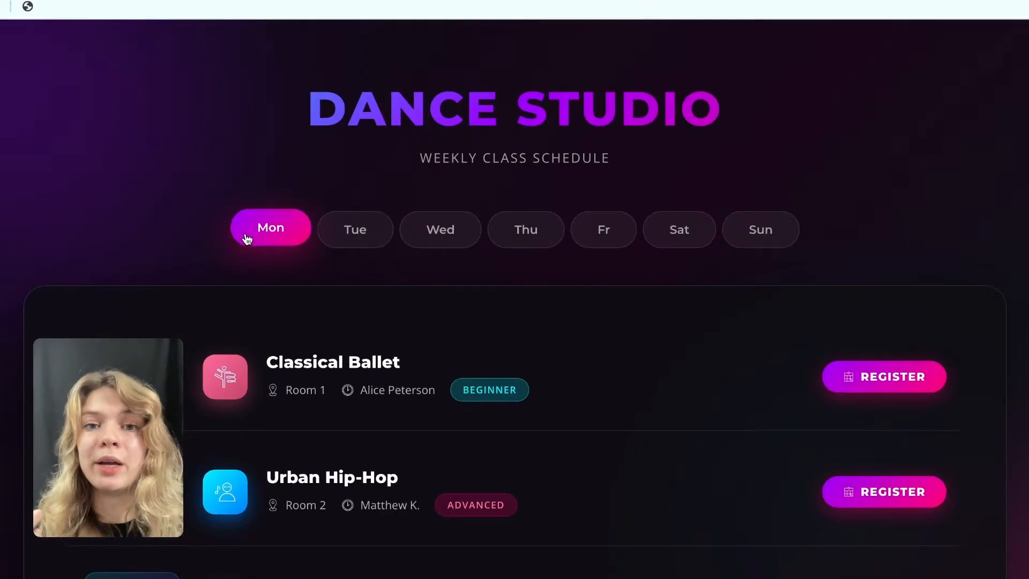
Examine the Monday classes in the Dance Studio weekly schedule.
scroll(246, 226, down, 1)
scroll(246, 226, up, 1)
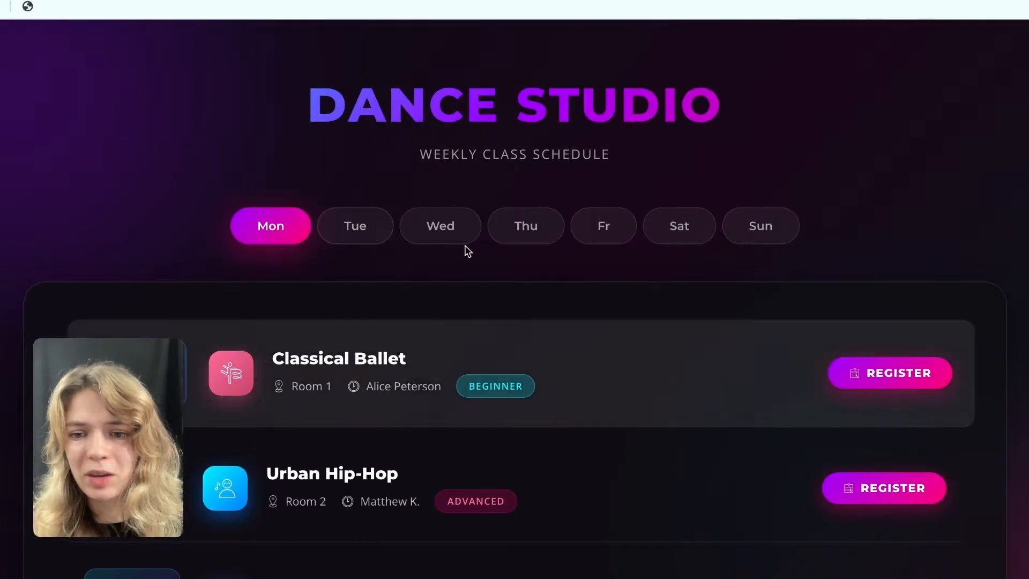
scroll(311, 232, down, 2)
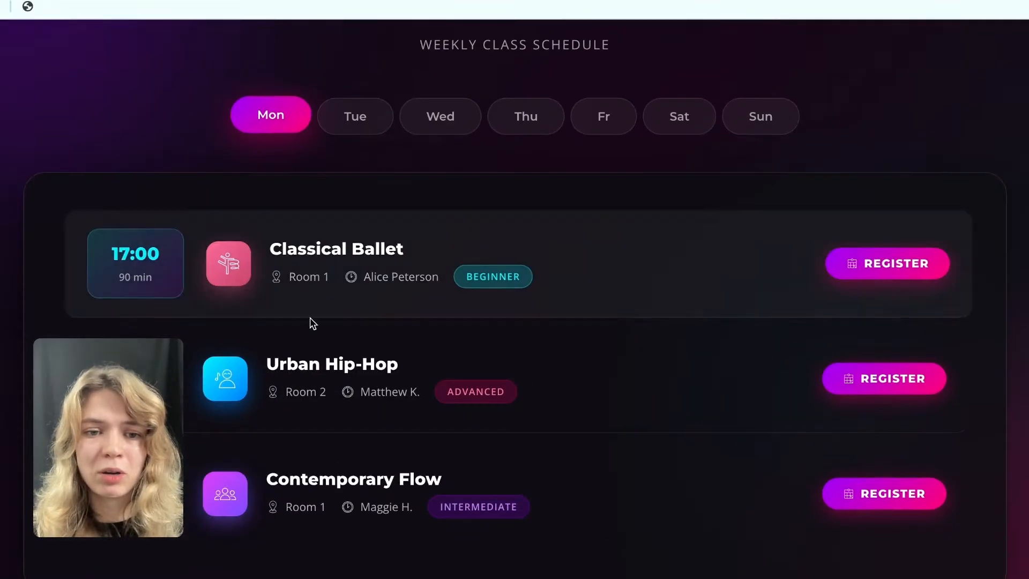
scroll(386, 218, up, 2)
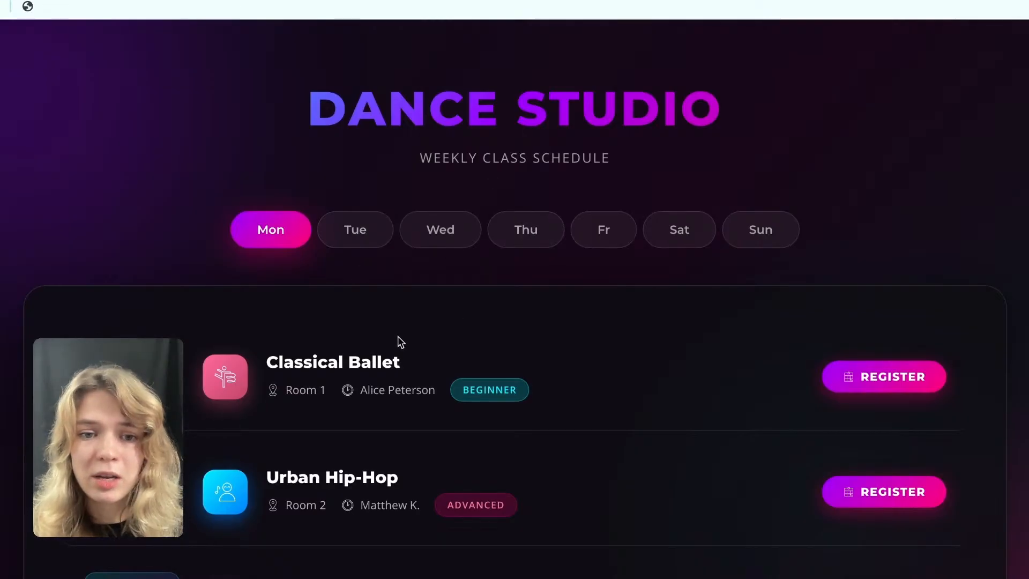
scroll(399, 339, down, 3)
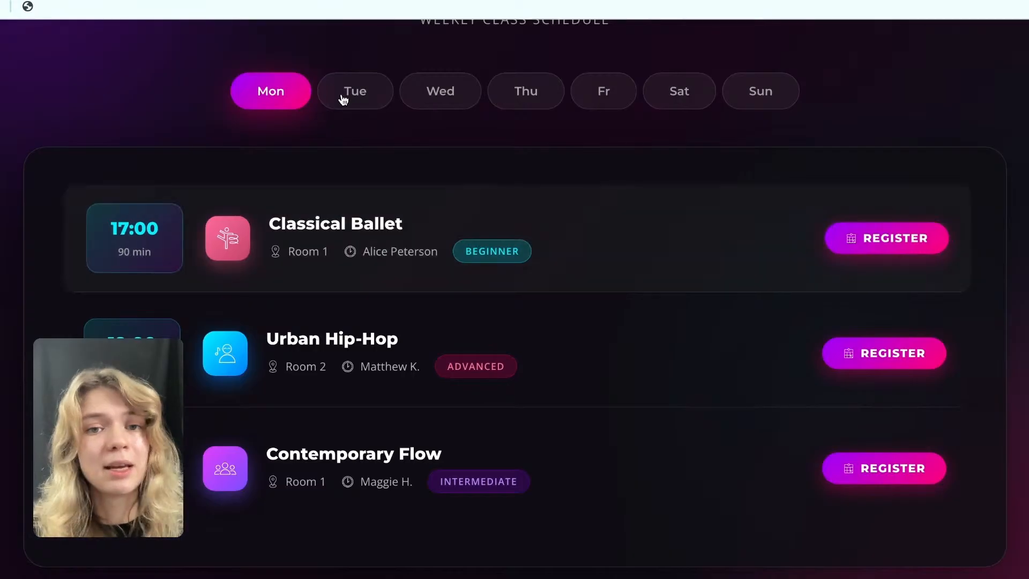
View the Dance Studio classes for Tuesday, Wednesday, Thursday, Friday and Saturday in turn.
click(355, 100)
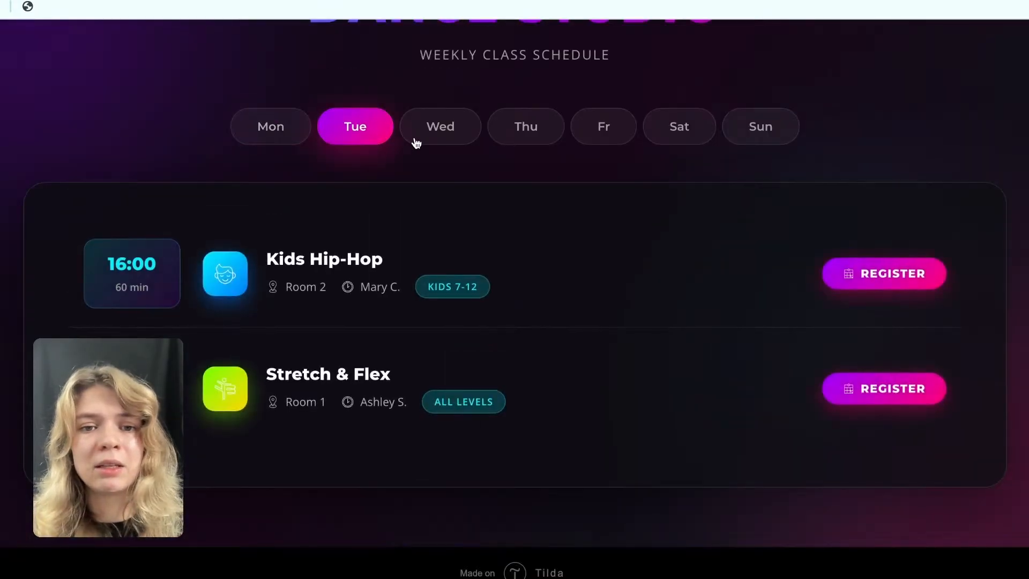
click(443, 135)
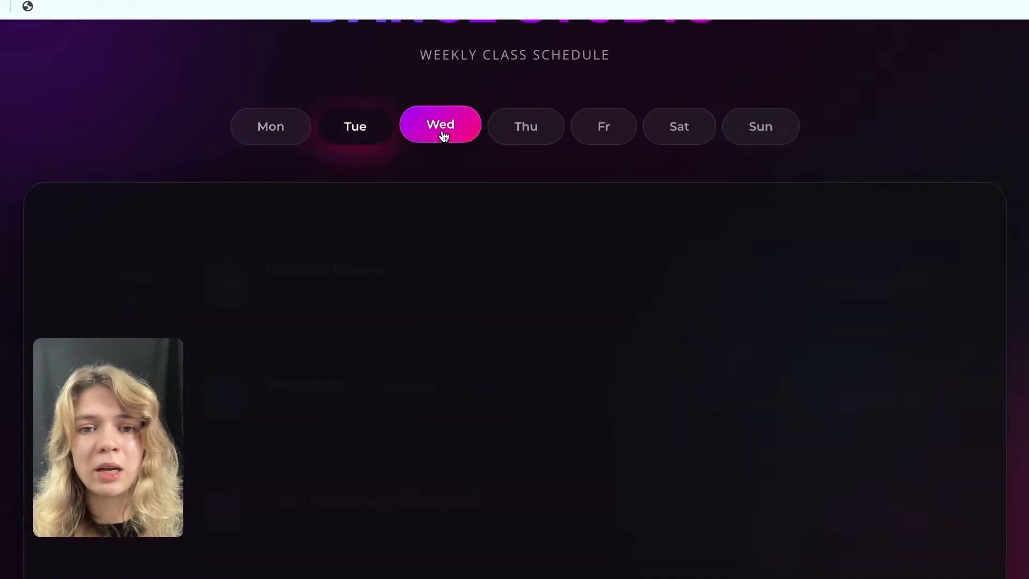
click(539, 137)
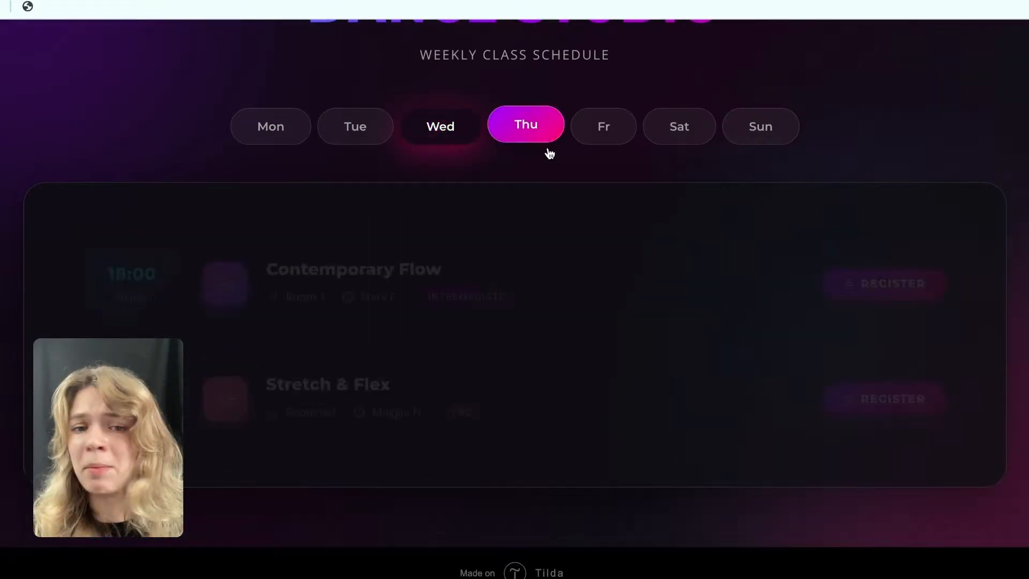
click(599, 140)
click(684, 138)
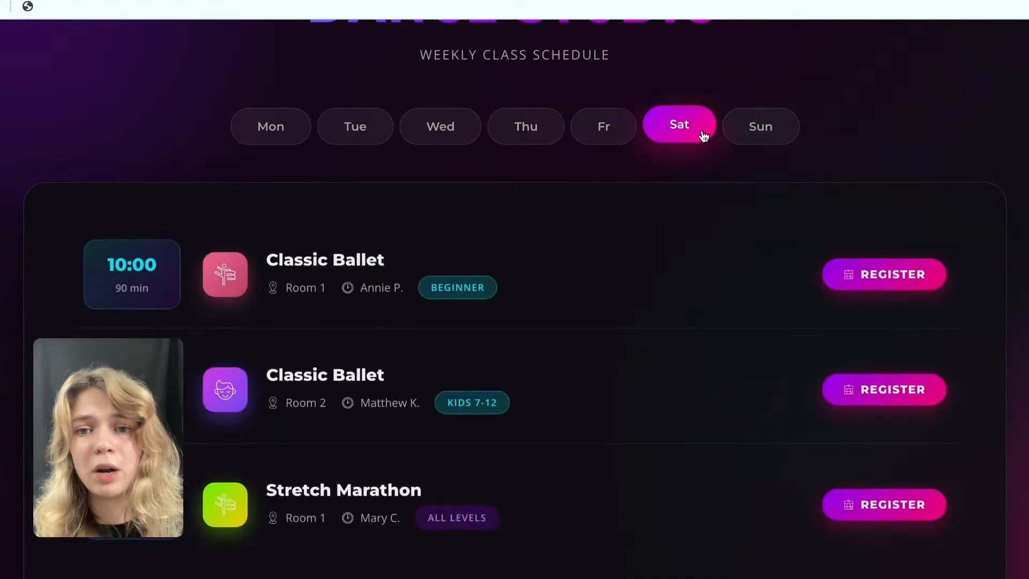
scroll(682, 233, up, 2)
scroll(682, 233, up, 3)
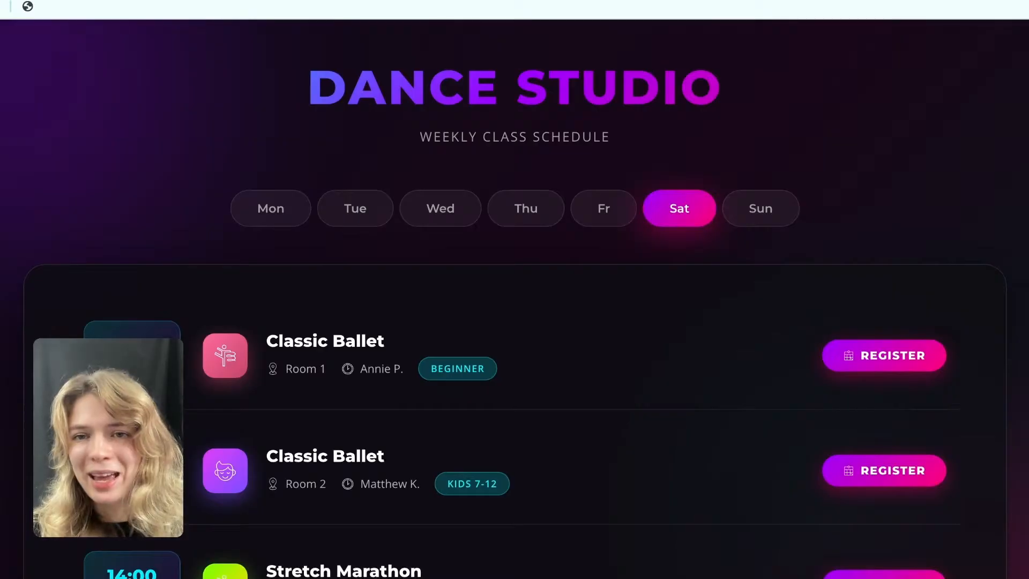
Switch to the Frame page in the Tilda editor and go through its blocks to the services anchor above Brand Architecture.
click(758, 0)
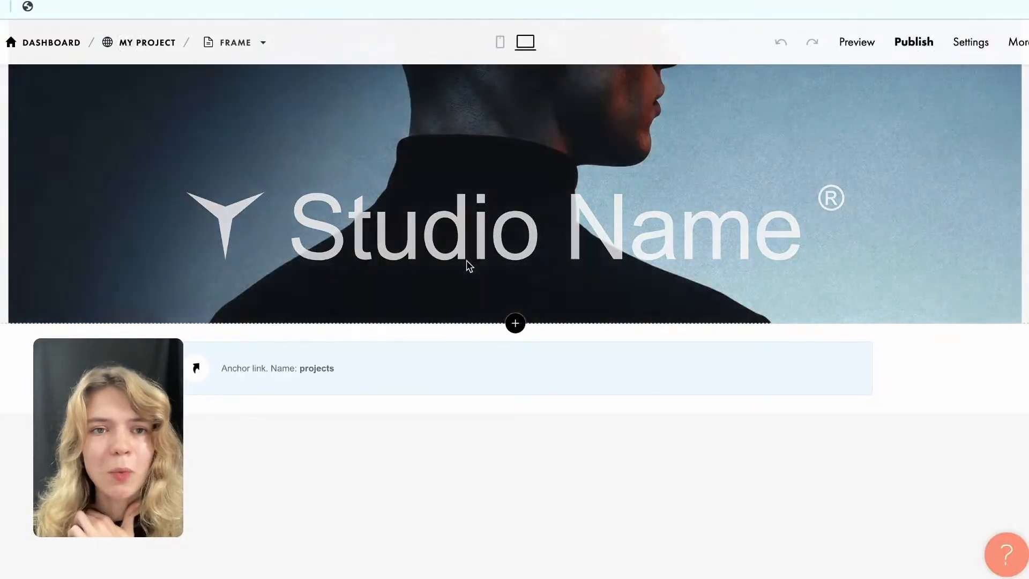
scroll(467, 261, up, 1)
scroll(467, 261, down, 3)
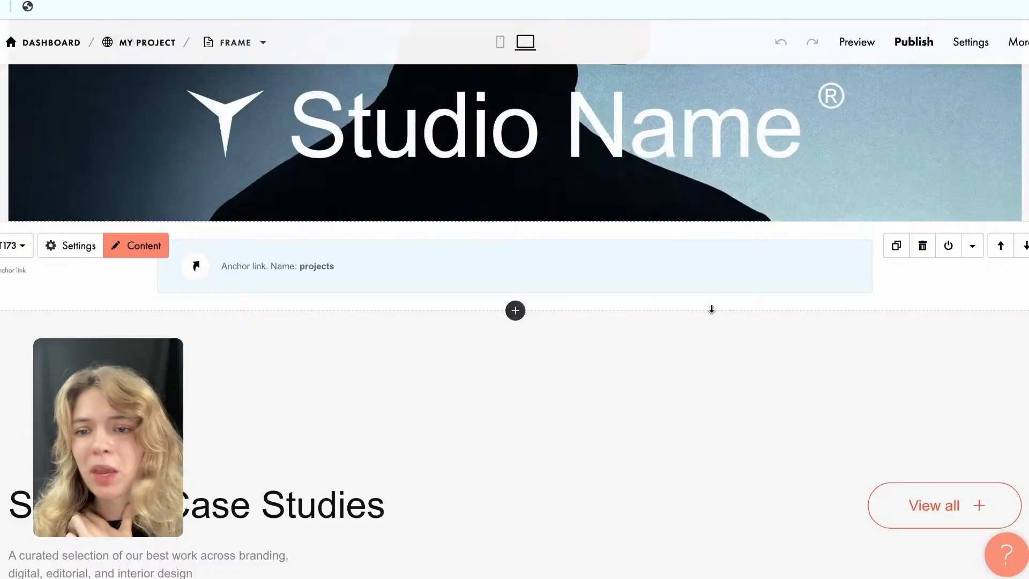
scroll(721, 310, down, 10)
scroll(721, 310, down, 15)
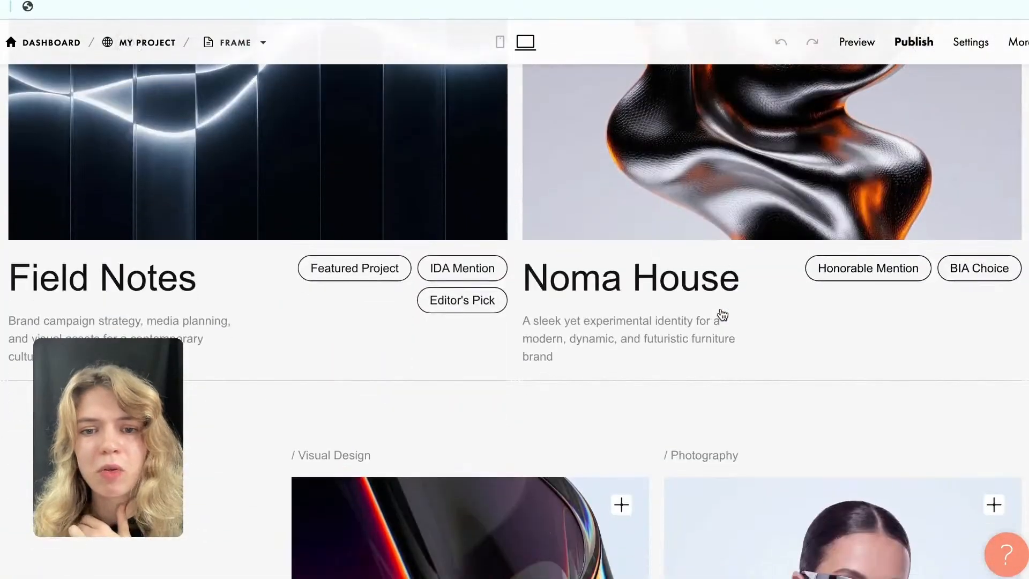
scroll(722, 310, down, 5)
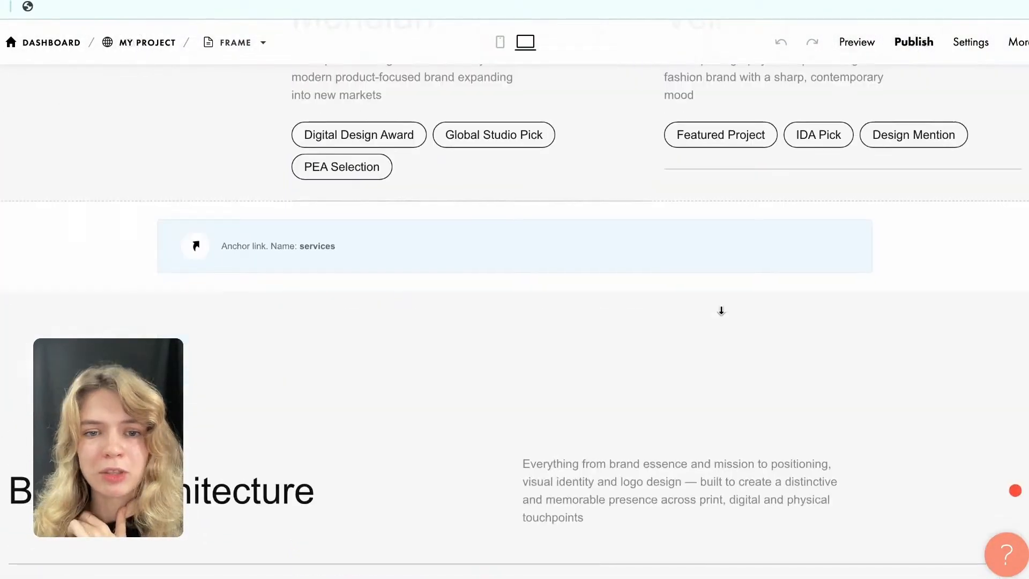
scroll(719, 309, up, 1)
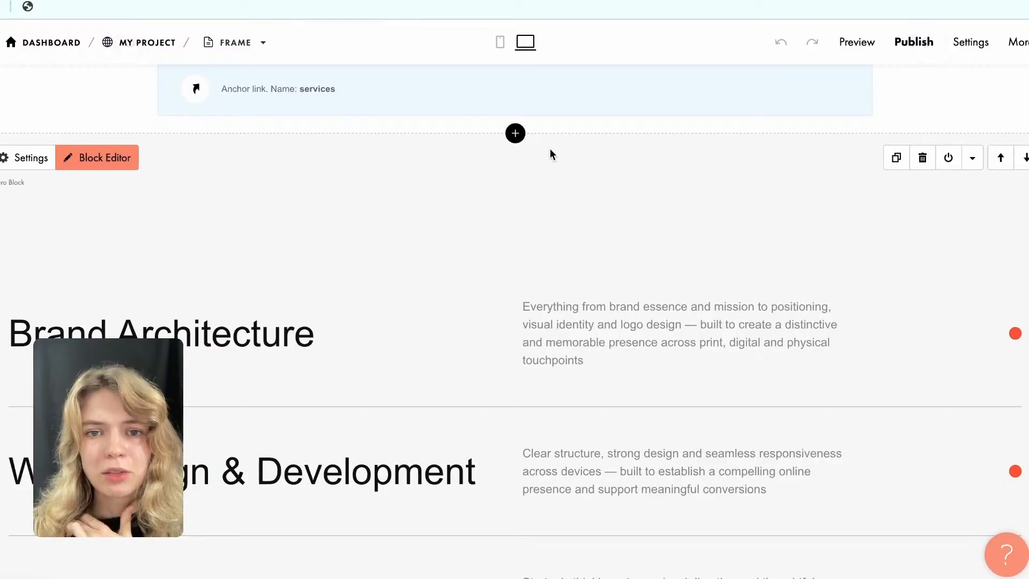
scroll(524, 149, down, 3)
scroll(523, 148, up, 8)
scroll(523, 149, down, 3)
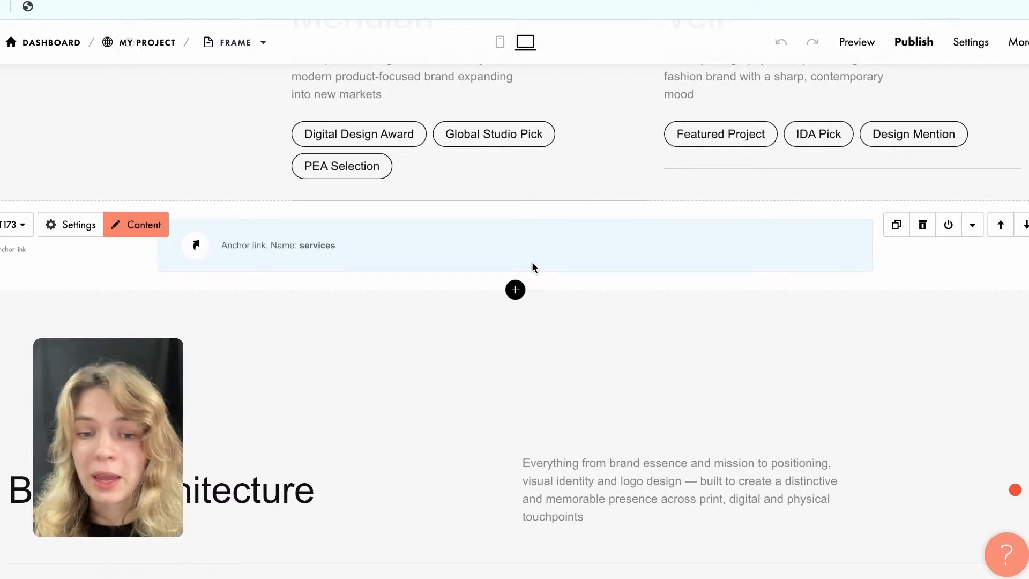
Open the block library below the services anchor, look through the Title, Text Block and Image categories, and show the Other category's blocks.
click(515, 290)
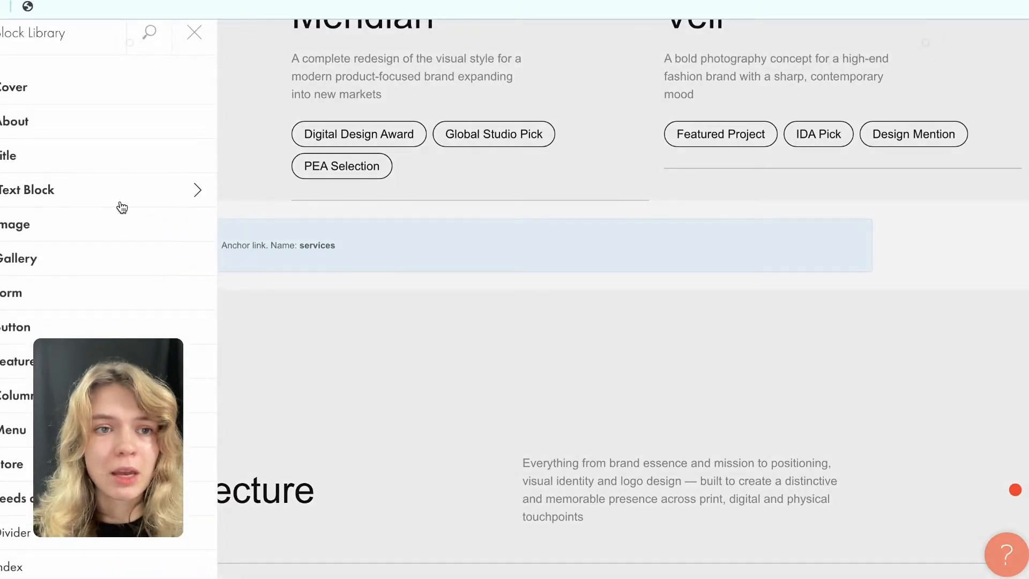
click(41, 170)
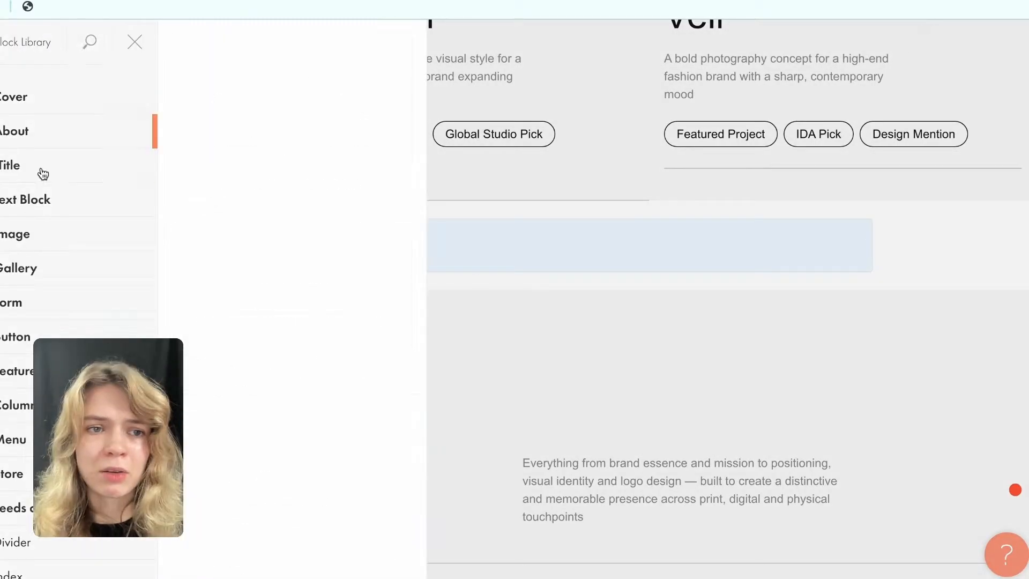
click(68, 209)
click(70, 246)
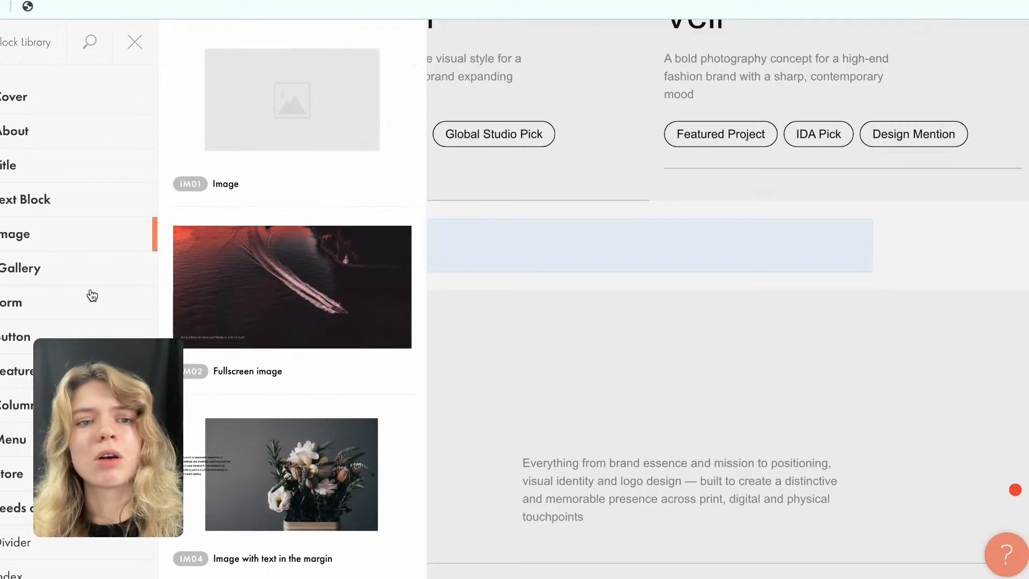
scroll(92, 192, down, 4)
scroll(92, 192, down, 9)
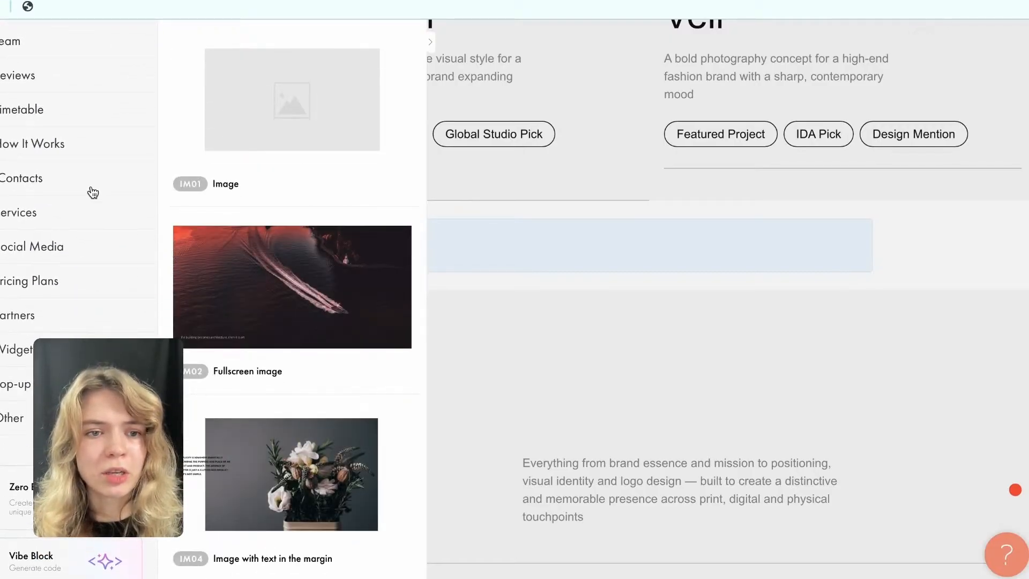
click(91, 417)
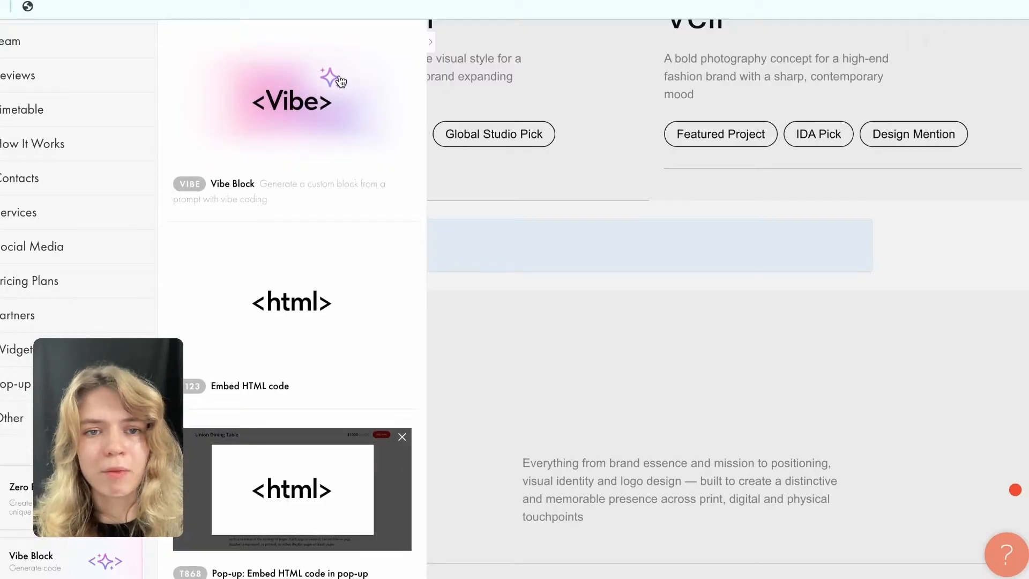
Add a Vibe Block below the services anchor, dismiss its introduction, and look over the code generation form.
click(253, 132)
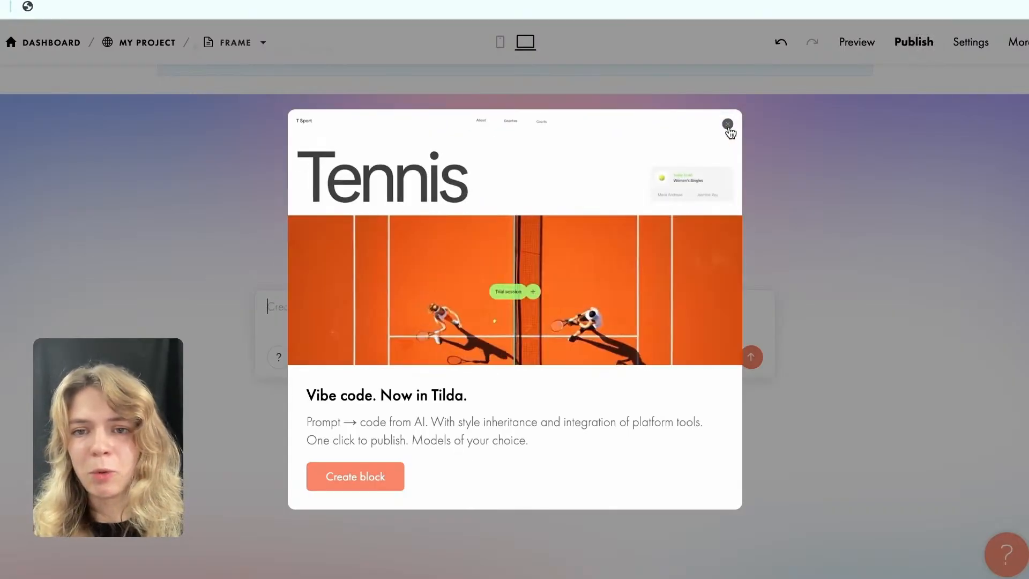
click(728, 125)
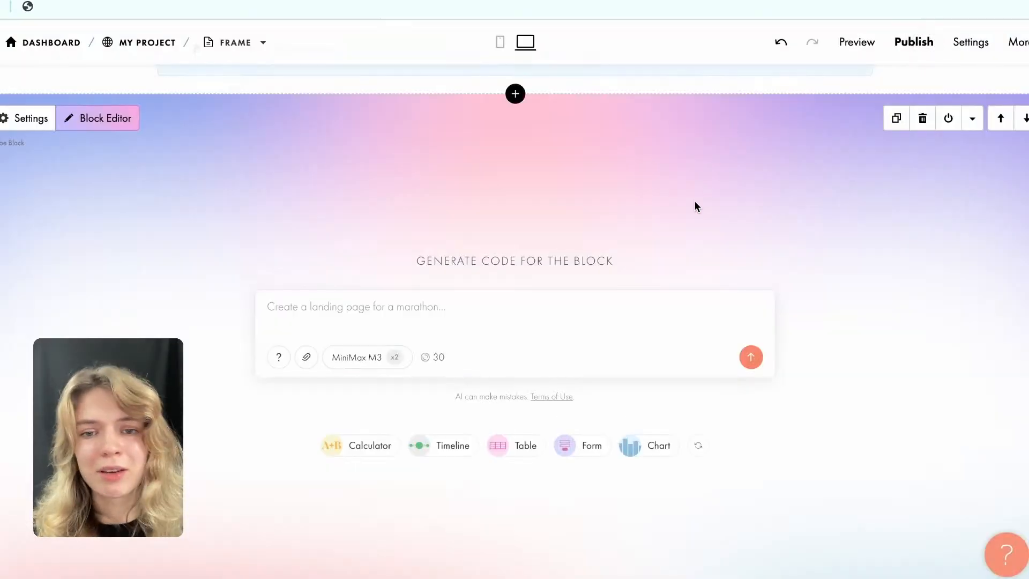
scroll(694, 201, down, 1)
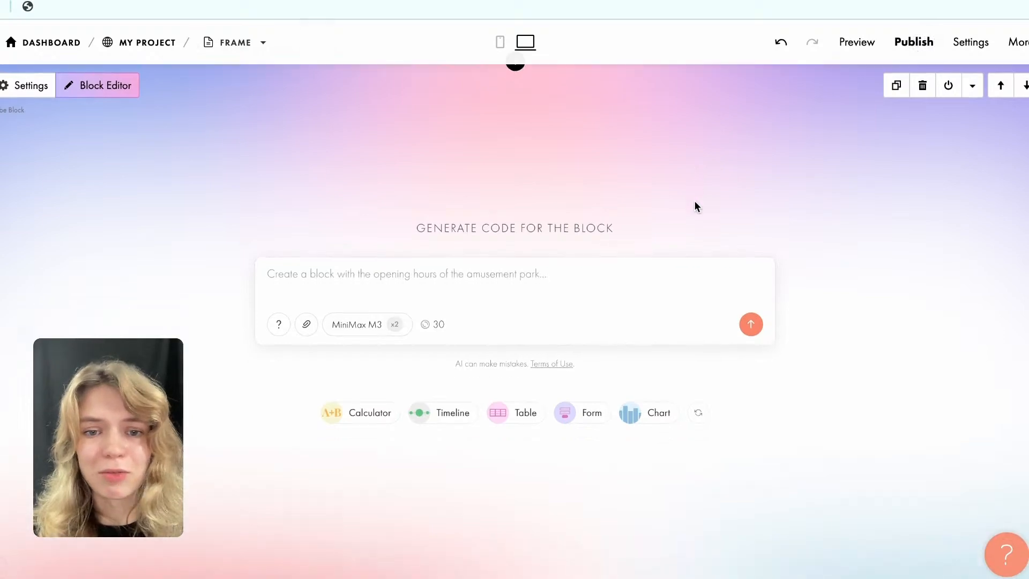
scroll(505, 230, up, 1)
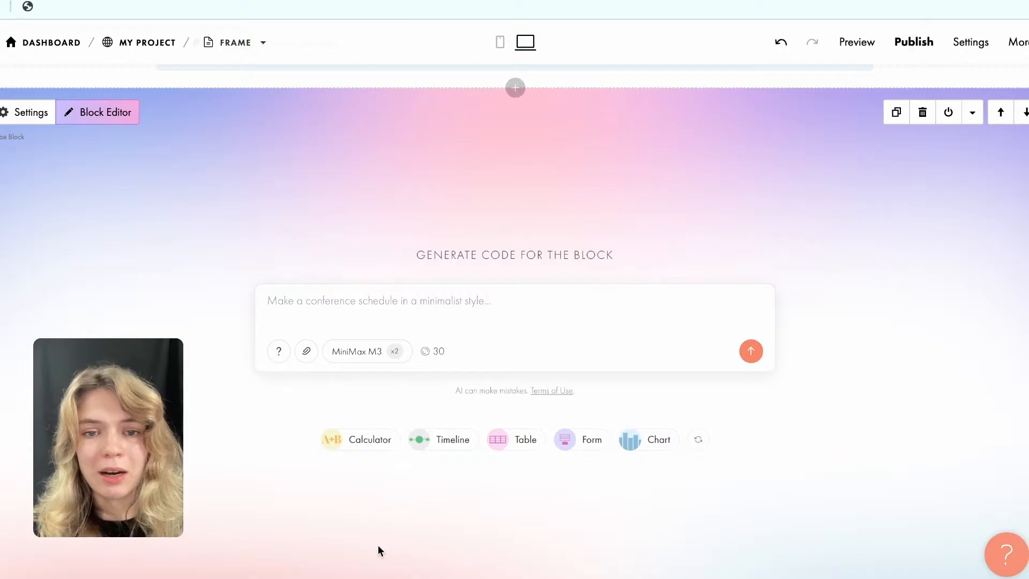
scroll(388, 396, down, 1)
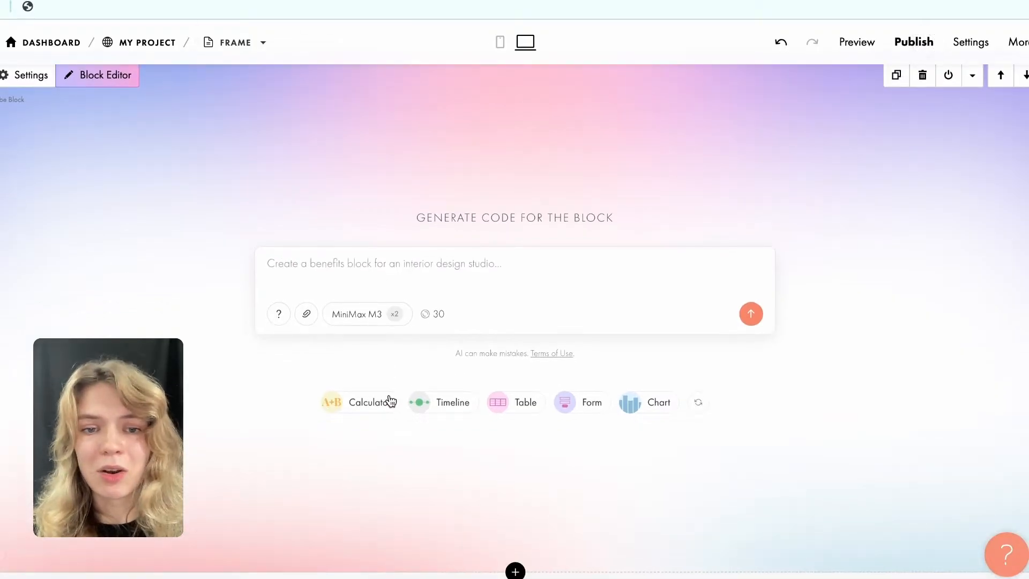
scroll(252, 177, down, 1)
scroll(251, 177, up, 1)
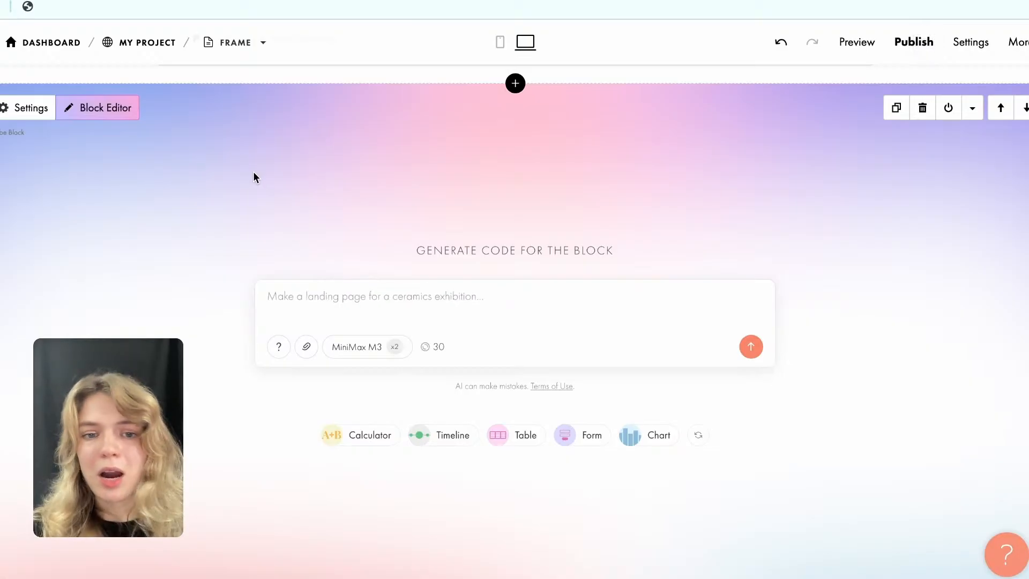
Copy the marketing agency project calculator prompt from the aNotepad note and return to the Frame page in the Tilda editor.
click(336, 300)
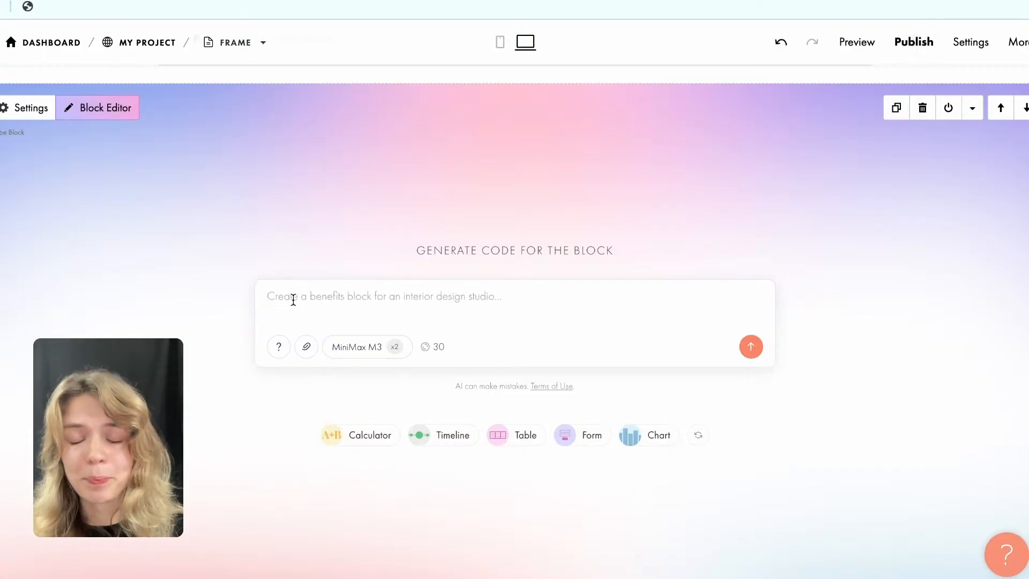
click(889, 0)
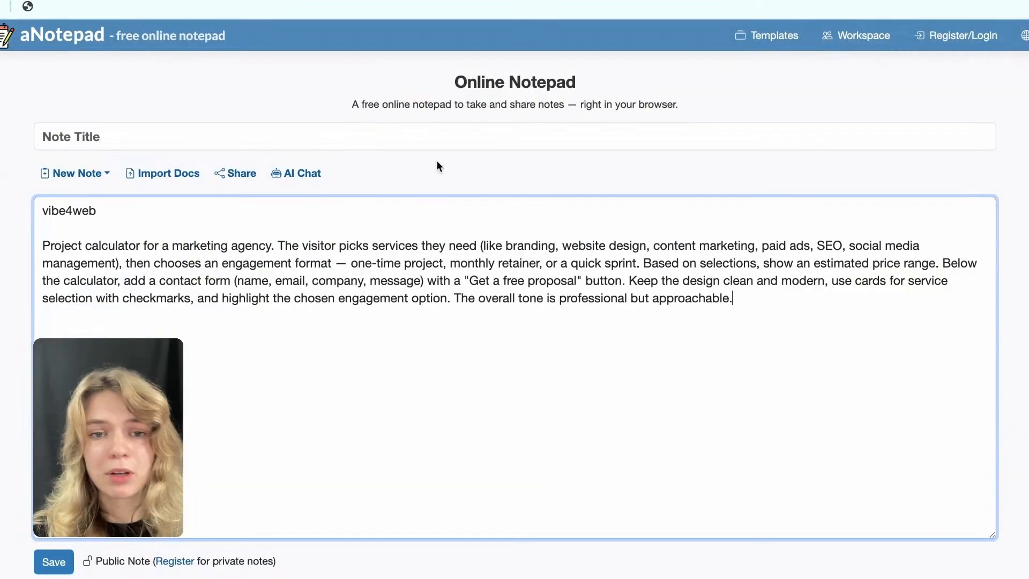
drag(44, 245, 827, 290)
key(ctrl+c)
click(739, 0)
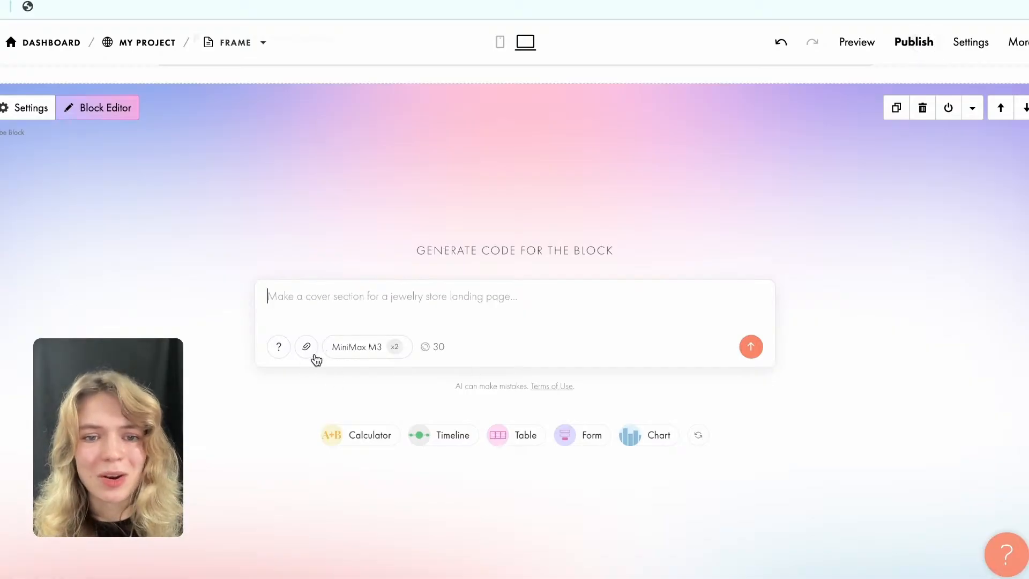
View the AI models available for the Vibe Block and check the remaining request allowance.
click(375, 357)
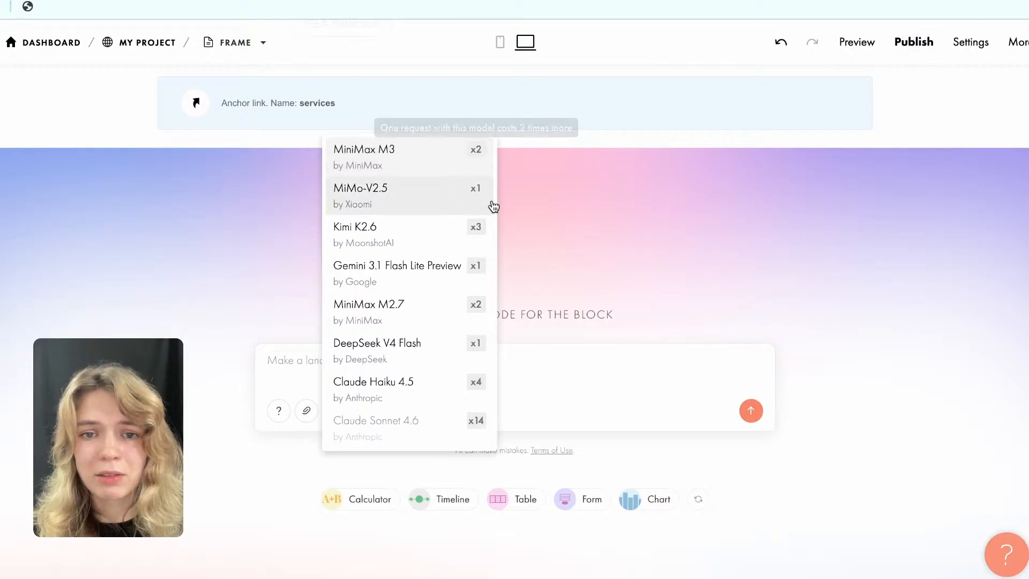
scroll(475, 327, down, 1)
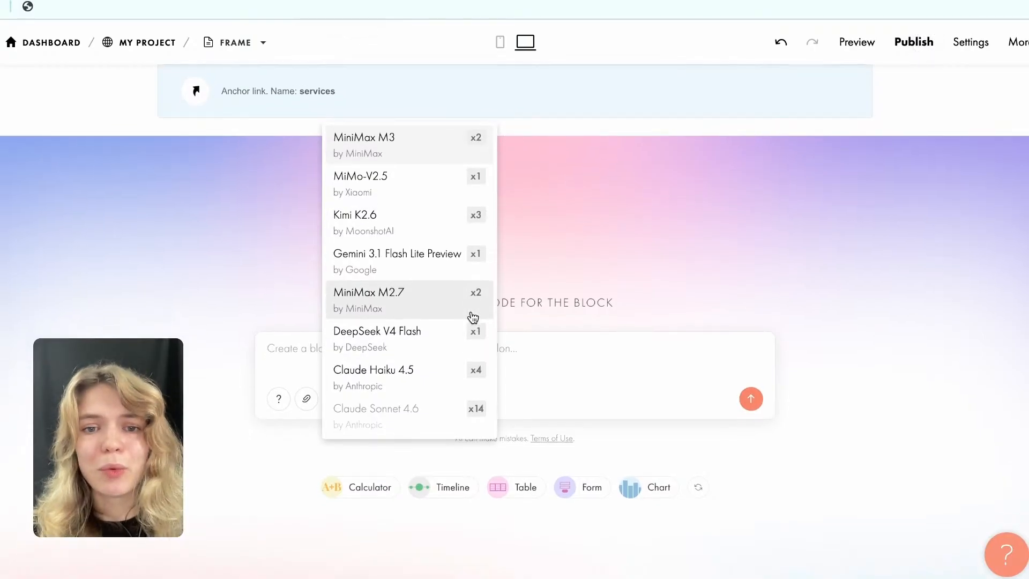
click(574, 361)
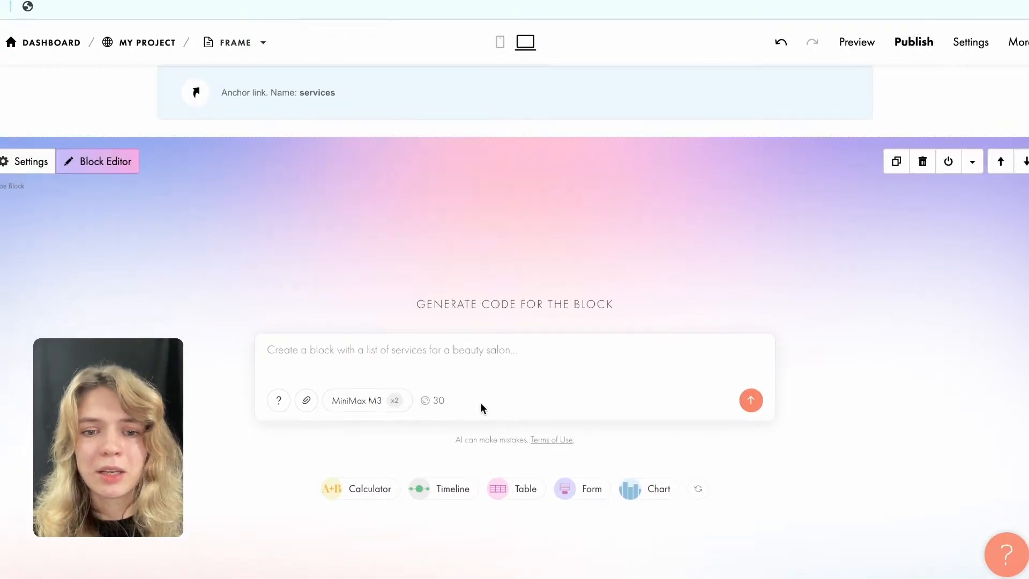
click(428, 402)
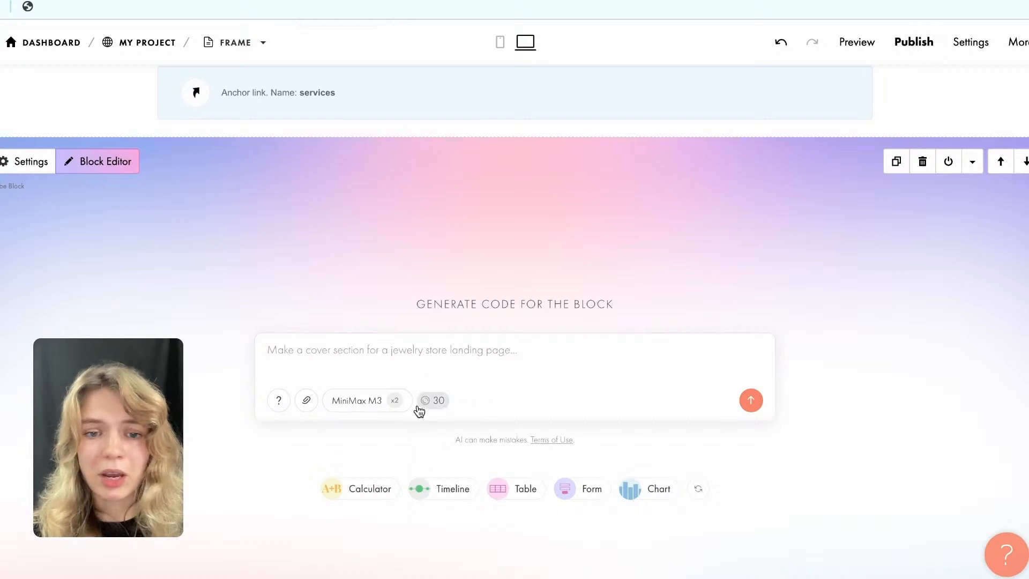
mouse_move(440, 411)
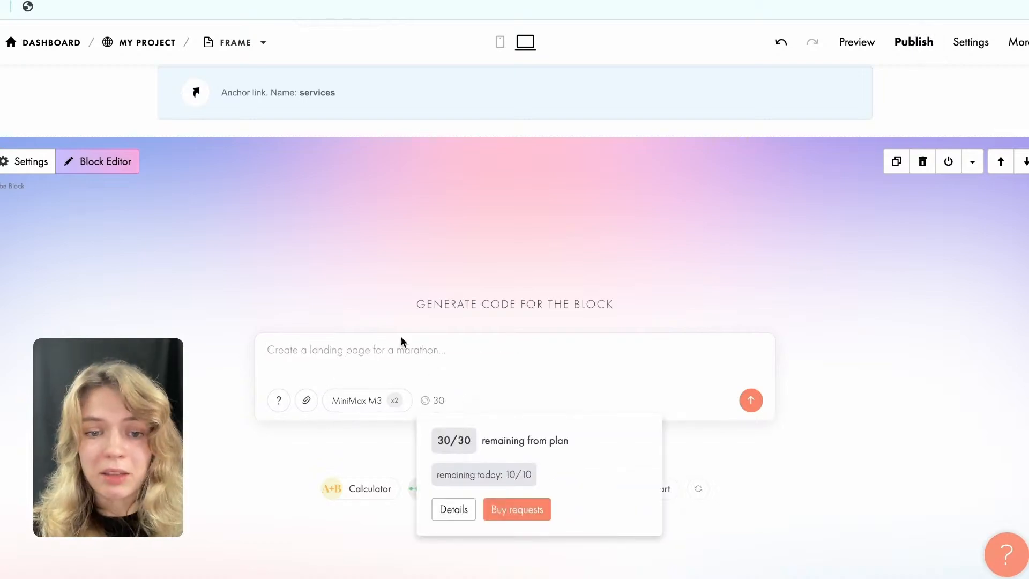
Compare the request cost multipliers of the AI models and choose MiniMax M3 for the Vibe Block.
click(359, 402)
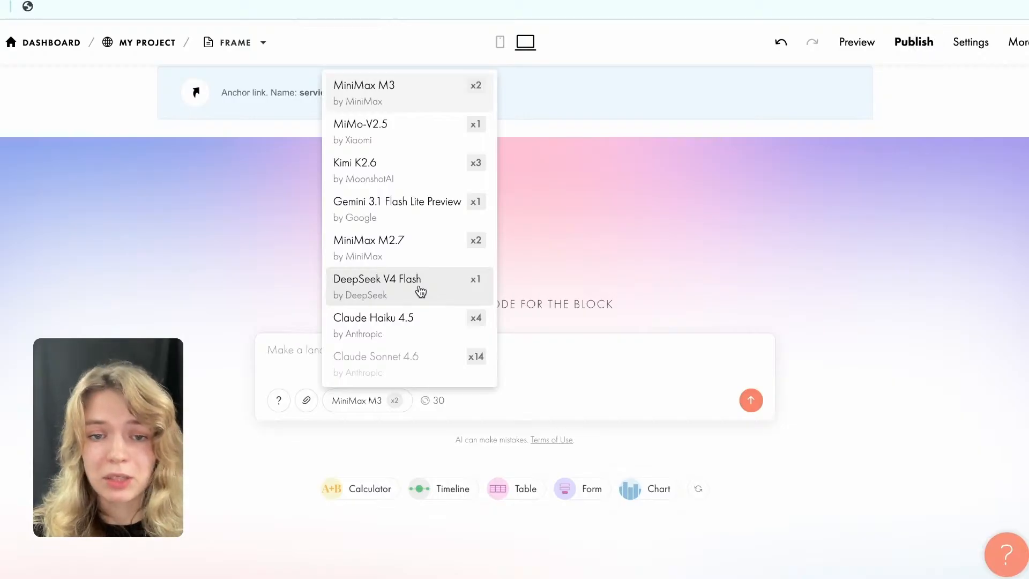
scroll(434, 336, down, 1)
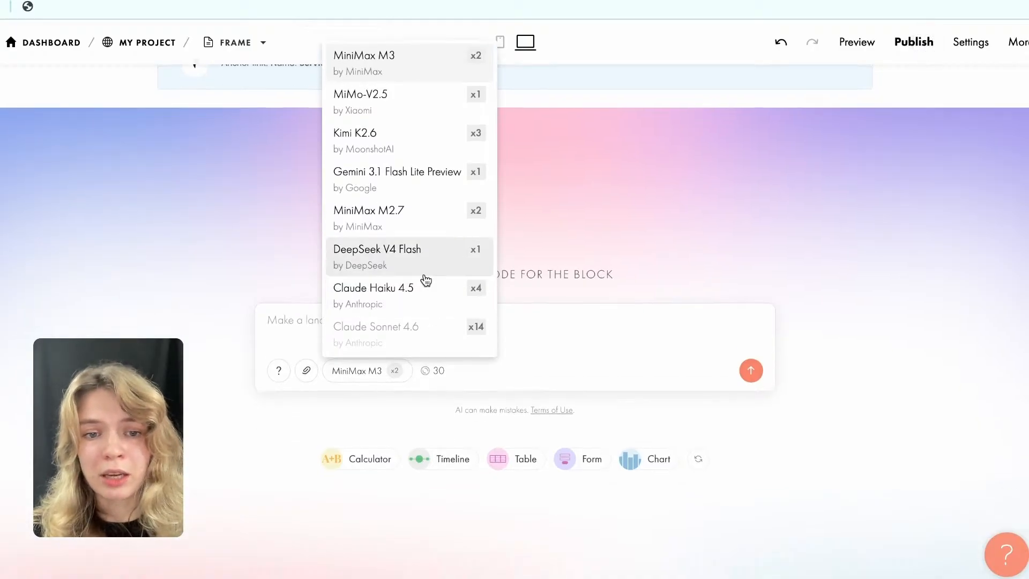
scroll(398, 200, up, 2)
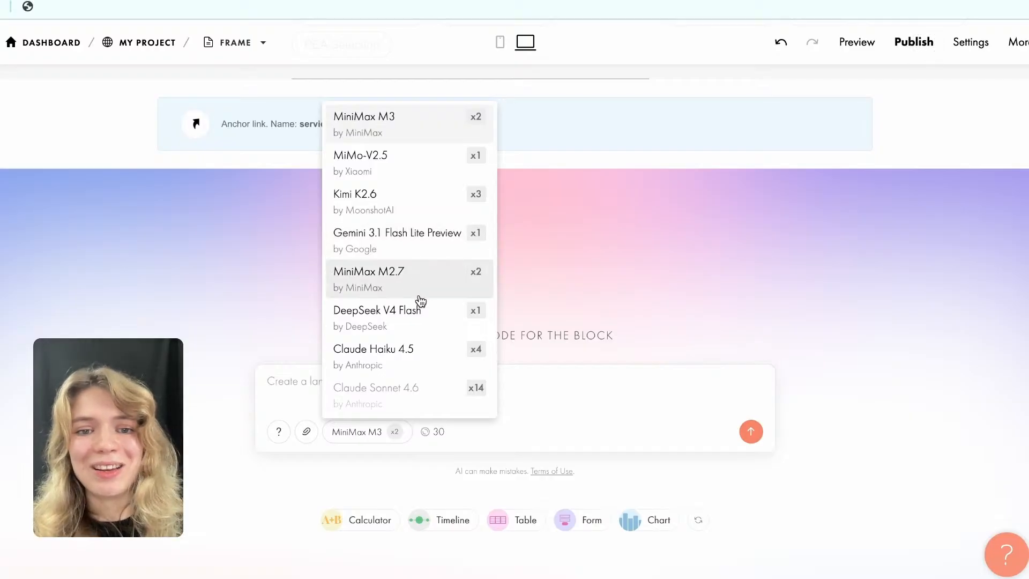
scroll(424, 290, down, 1)
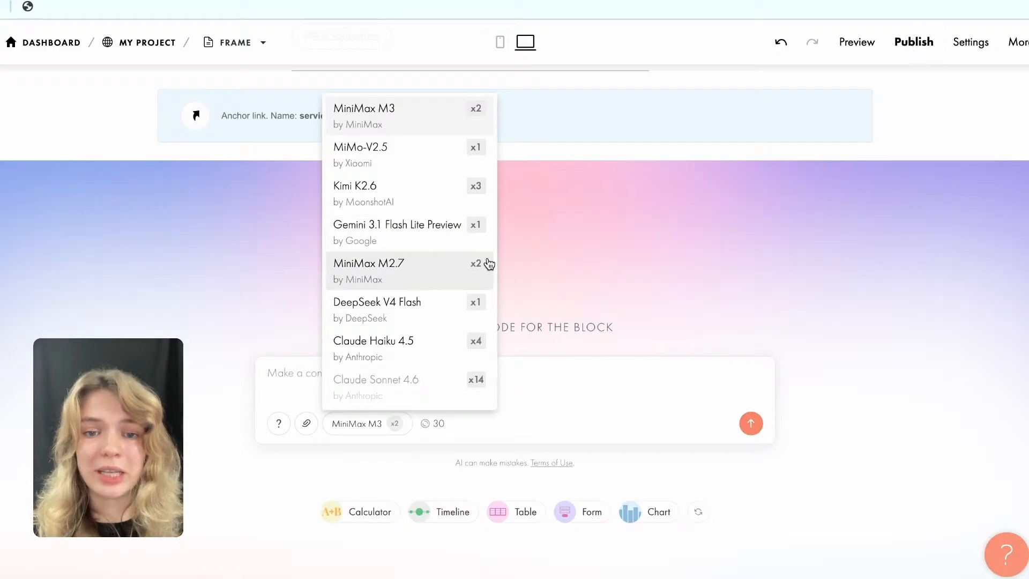
scroll(424, 319, down, 1)
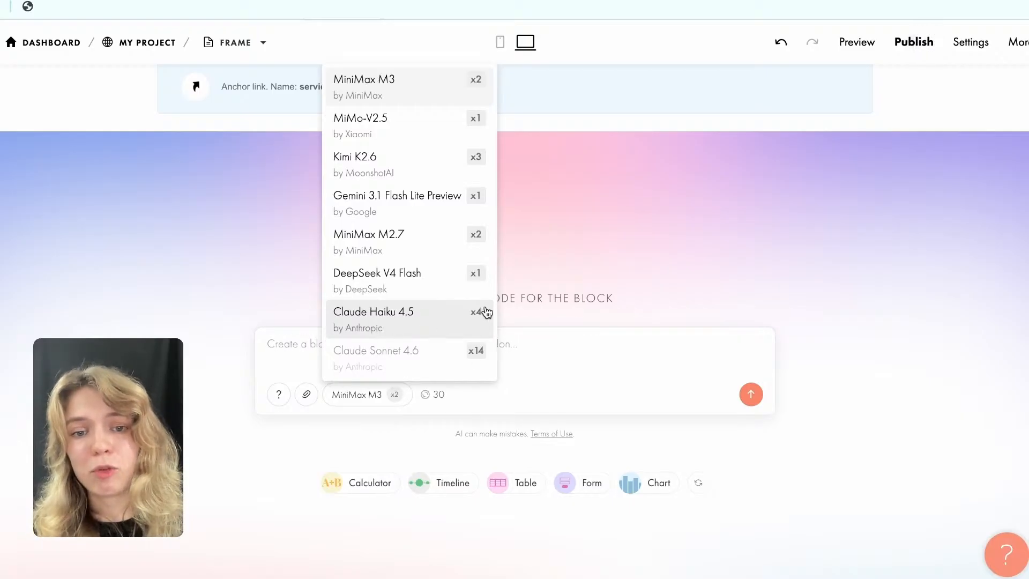
scroll(450, 299, up, 2)
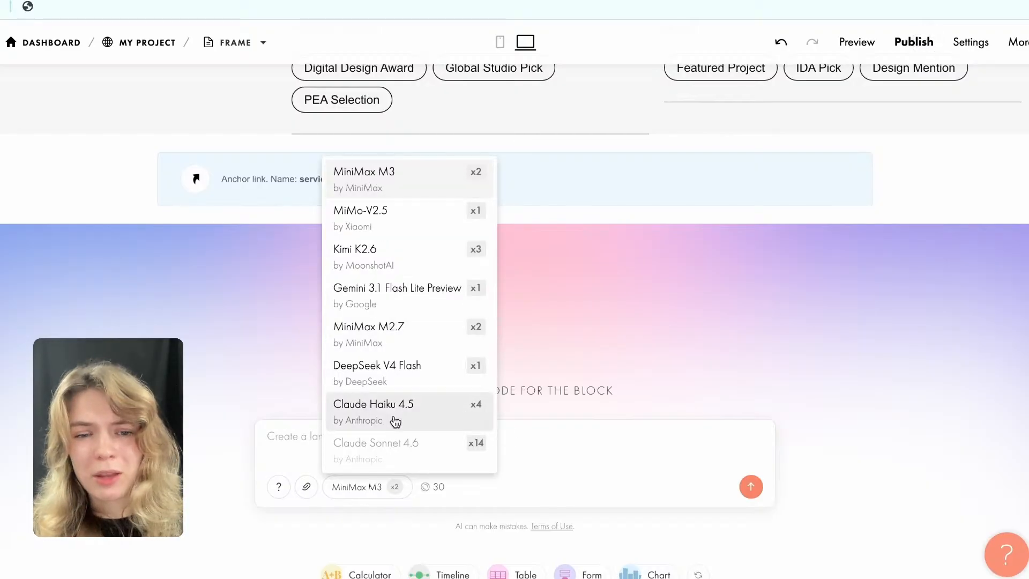
scroll(420, 375, down, 1)
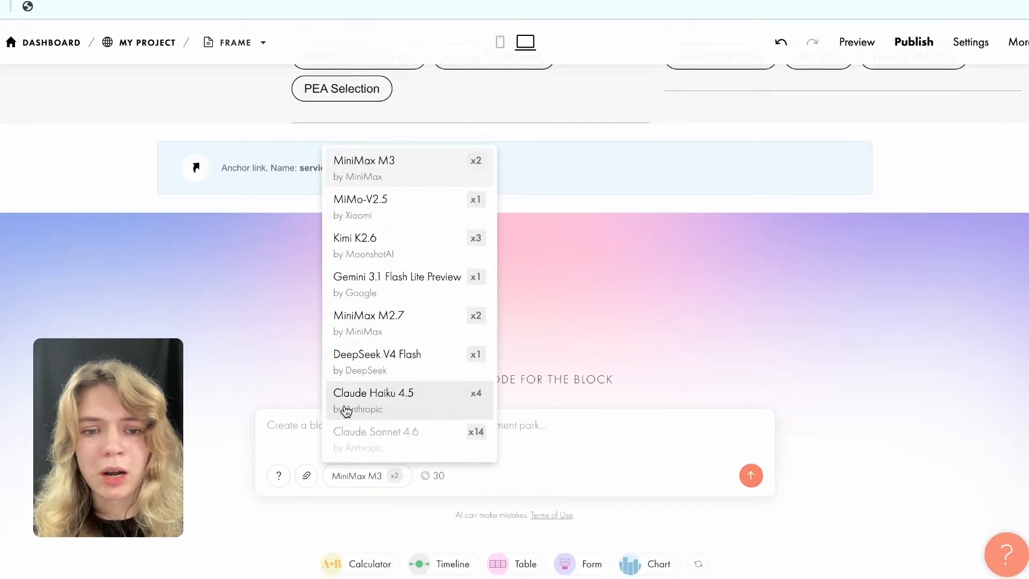
scroll(382, 283, up, 1)
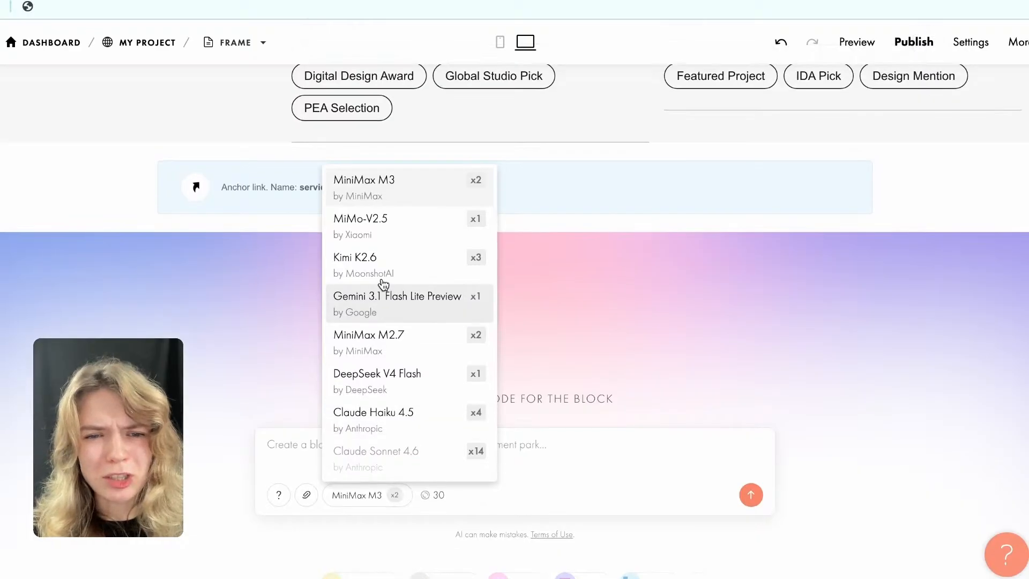
click(416, 190)
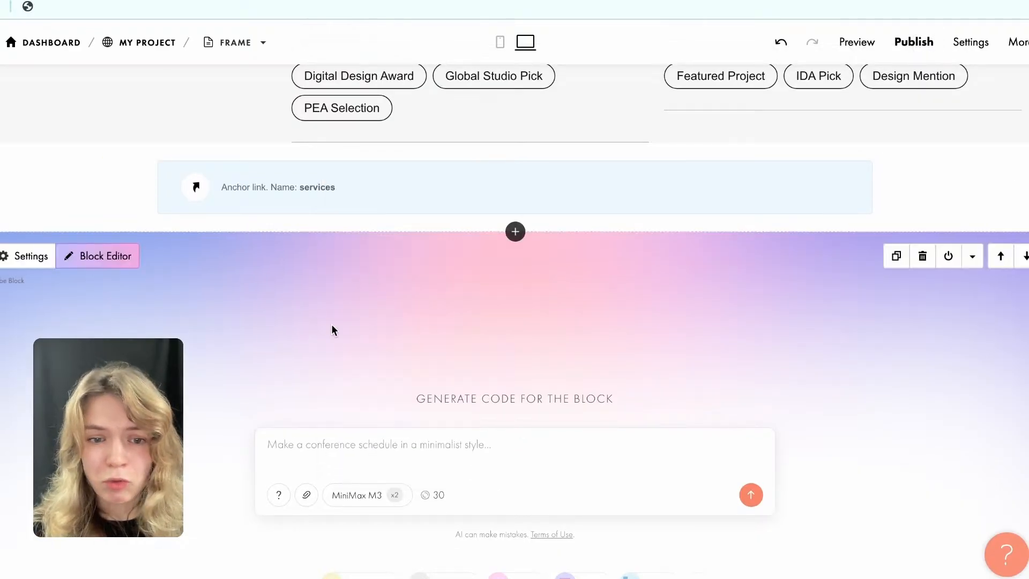
scroll(343, 320, down, 2)
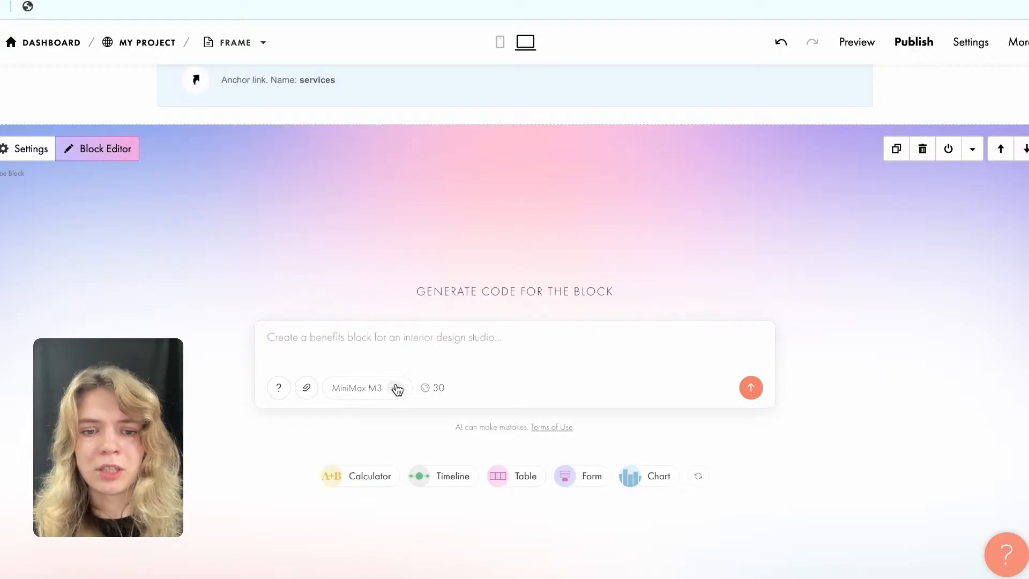
mouse_move(396, 388)
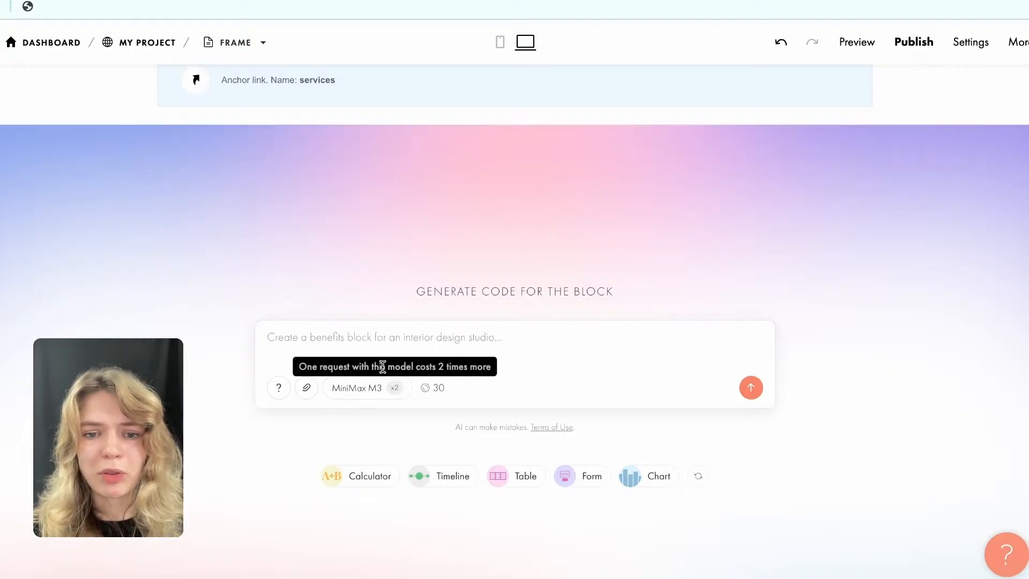
Paste the copied marketing agency project calculator prompt into the Vibe Block's prompt field.
click(335, 342)
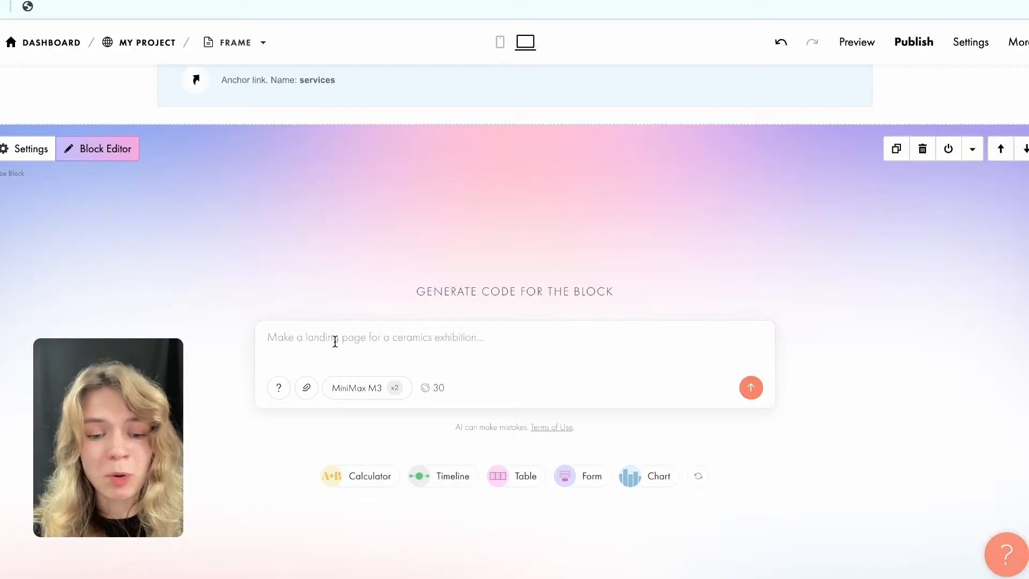
key(ctrl+v)
click(450, 305)
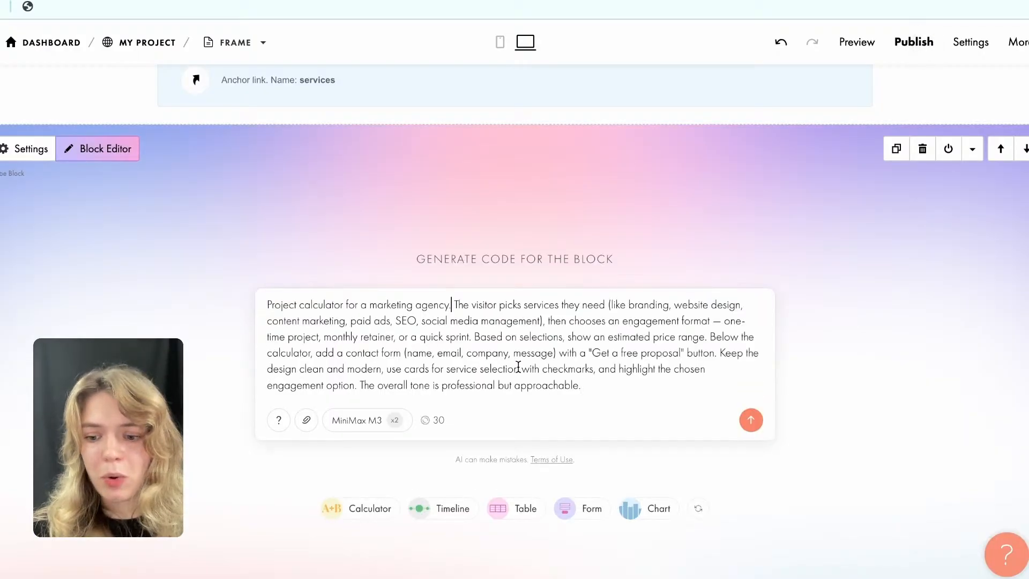
Separate the prompt's last sentence, "The overall tone is professional but approachable.", into its own paragraph after a blank line.
scroll(518, 368, down, 2)
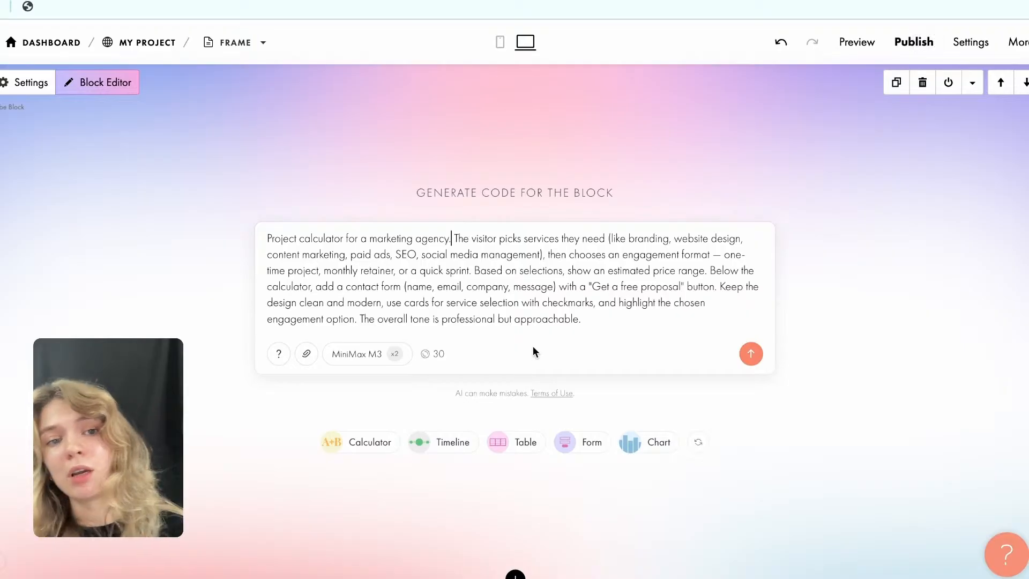
scroll(533, 346, up, 10)
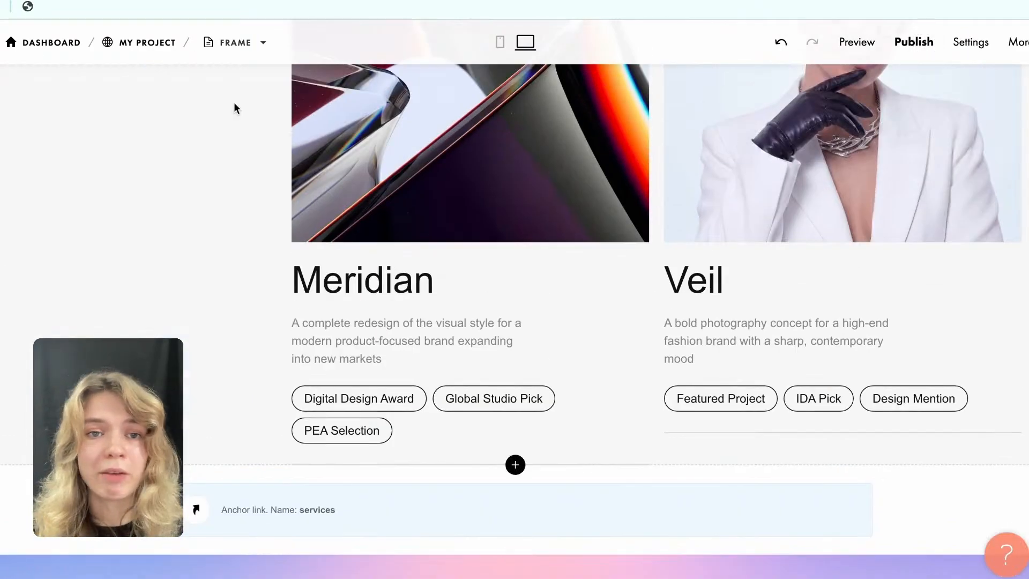
scroll(622, 178, down, 8)
scroll(625, 182, down, 1)
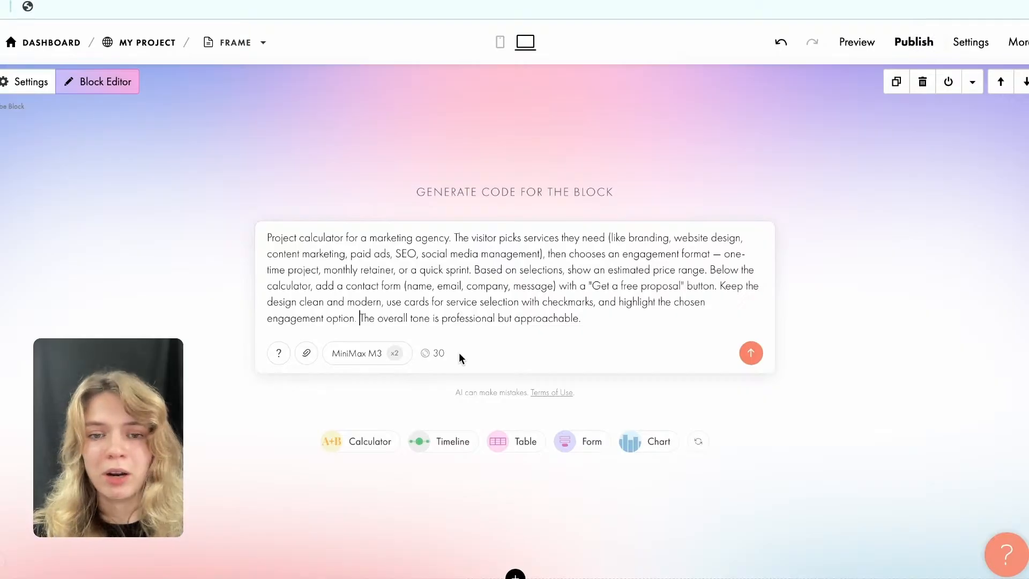
key(Return)
key(Return)
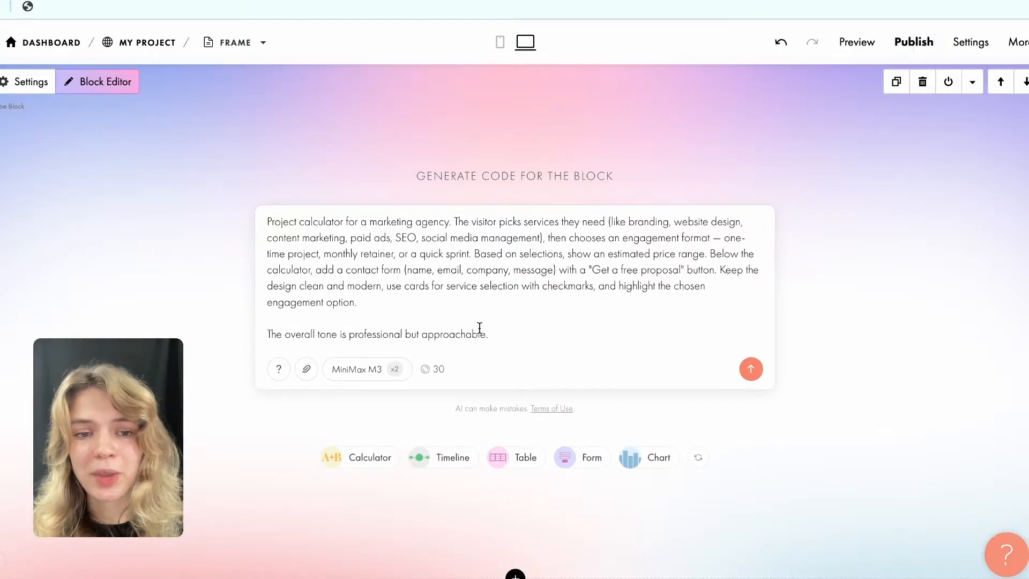
Reread the Vibe Block prompt and highlight its opening sentence, "Project calculator for a marketing agency.".
scroll(357, 310, up, 1)
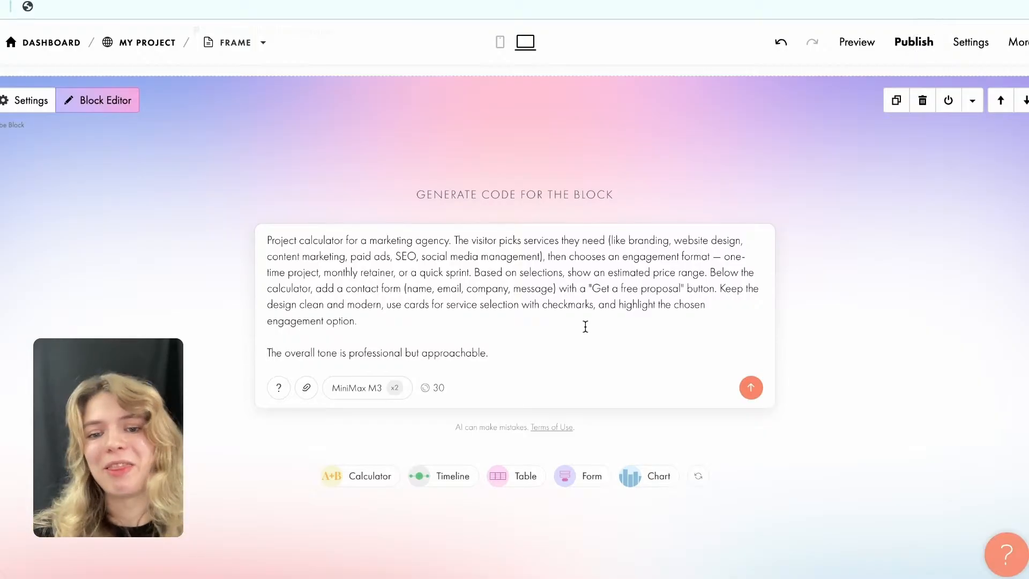
scroll(585, 326, down, 1)
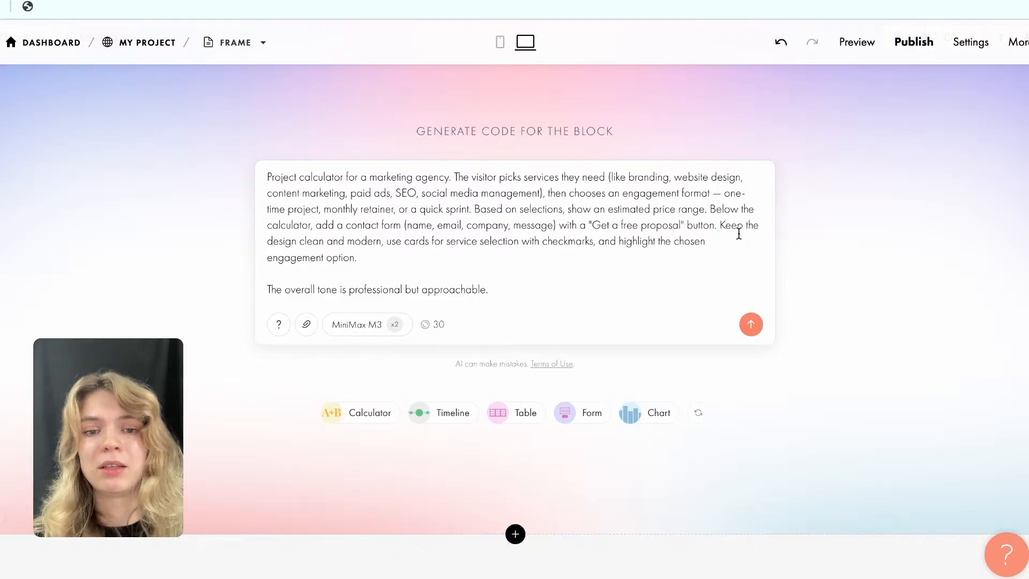
click(398, 262)
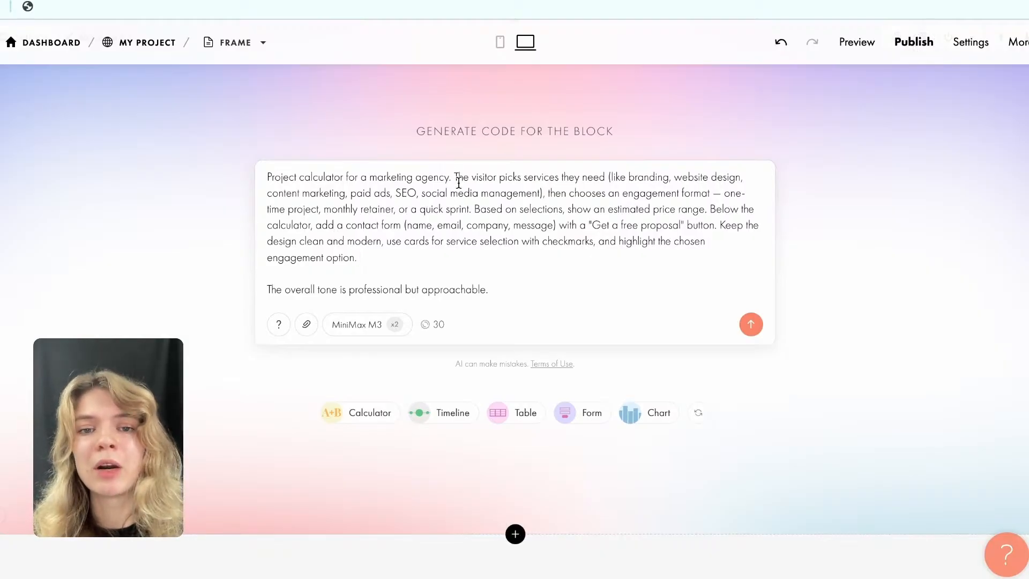
drag(457, 177, 268, 176)
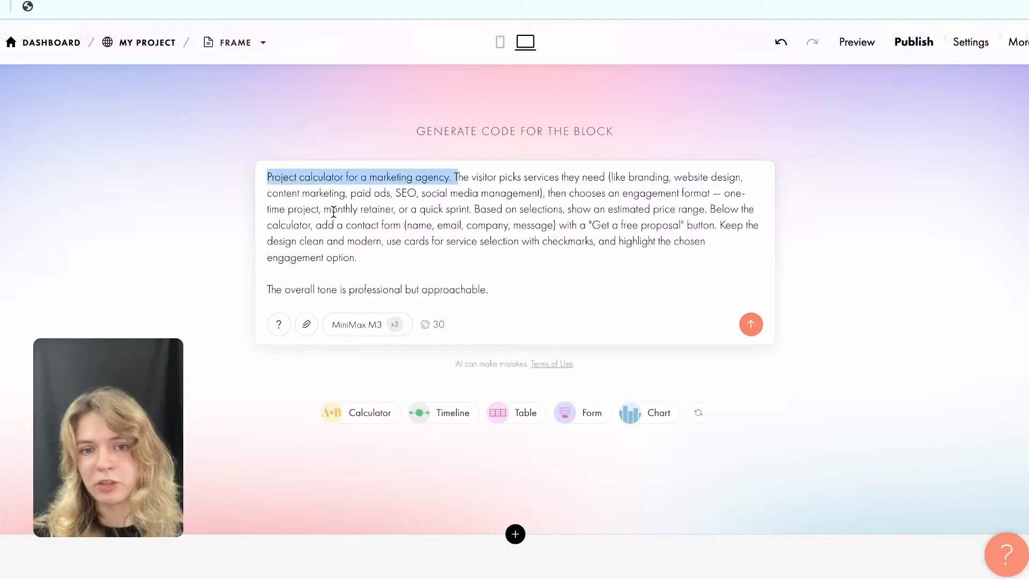
Reread the prompt's instructions, highlighting the sentence about visitors picking services and choosing an engagement format.
click(450, 213)
drag(454, 177, 476, 205)
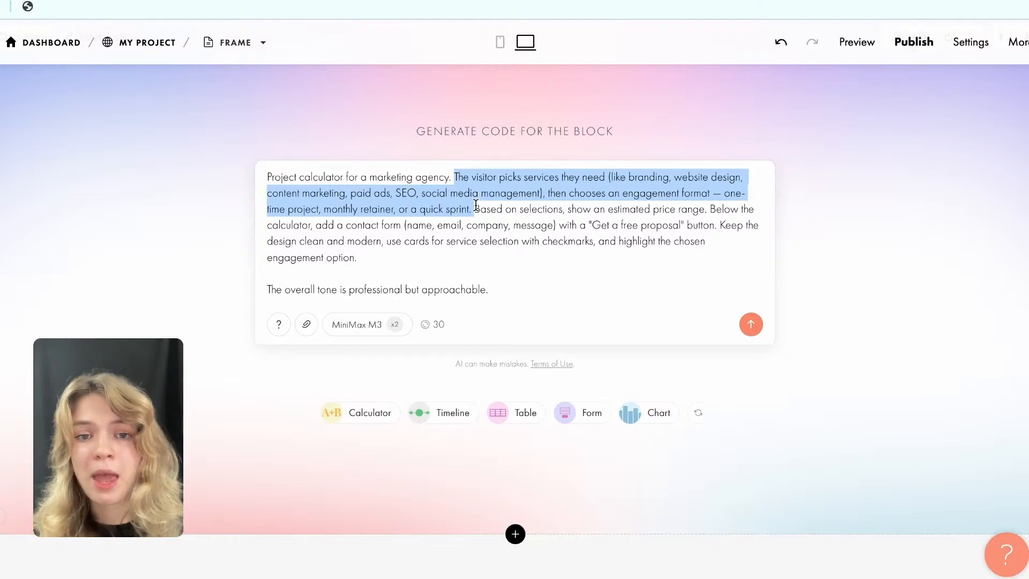
click(517, 210)
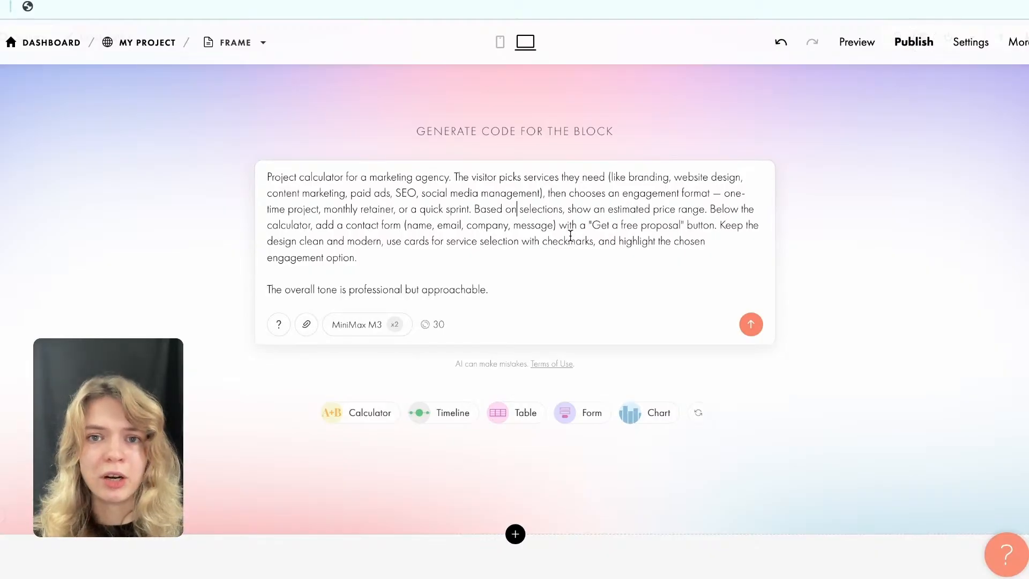
scroll(477, 204, up, 1)
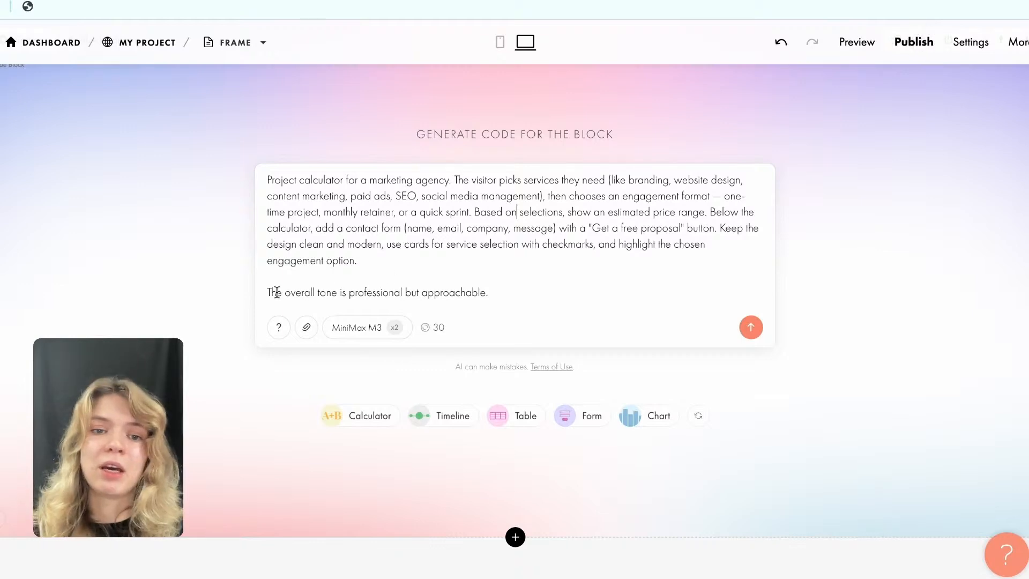
Delete the sentence "The overall tone is professional but approachable." with its blank line from the prompt and generate the block.
drag(268, 292, 501, 289)
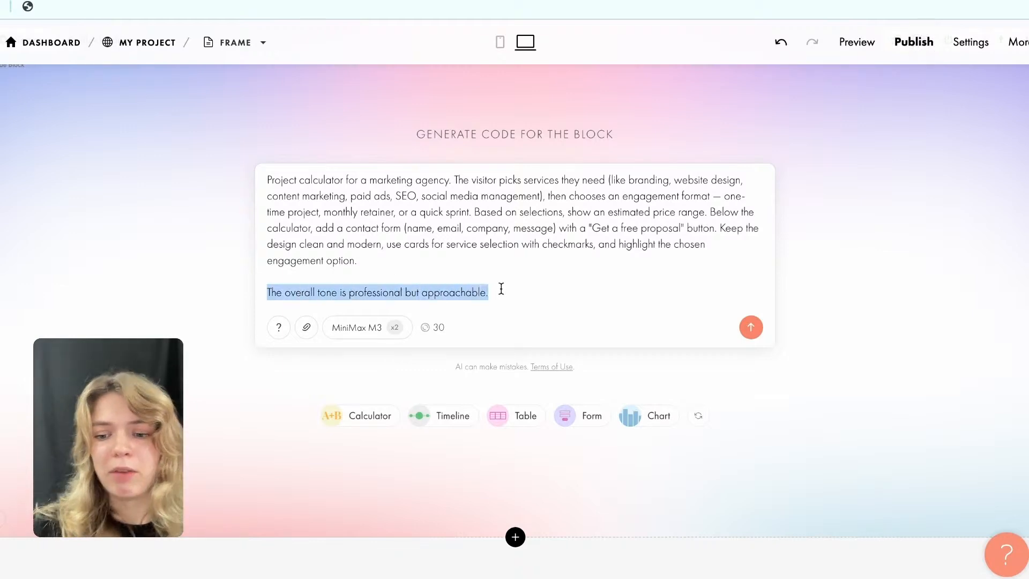
key(BackSpace)
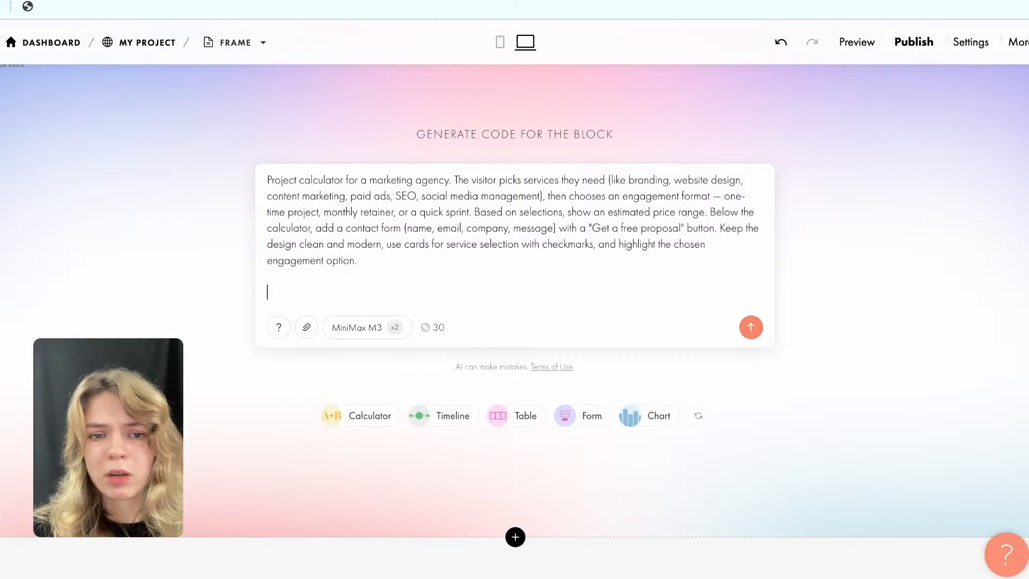
key(BackSpace)
key(BackSpace)
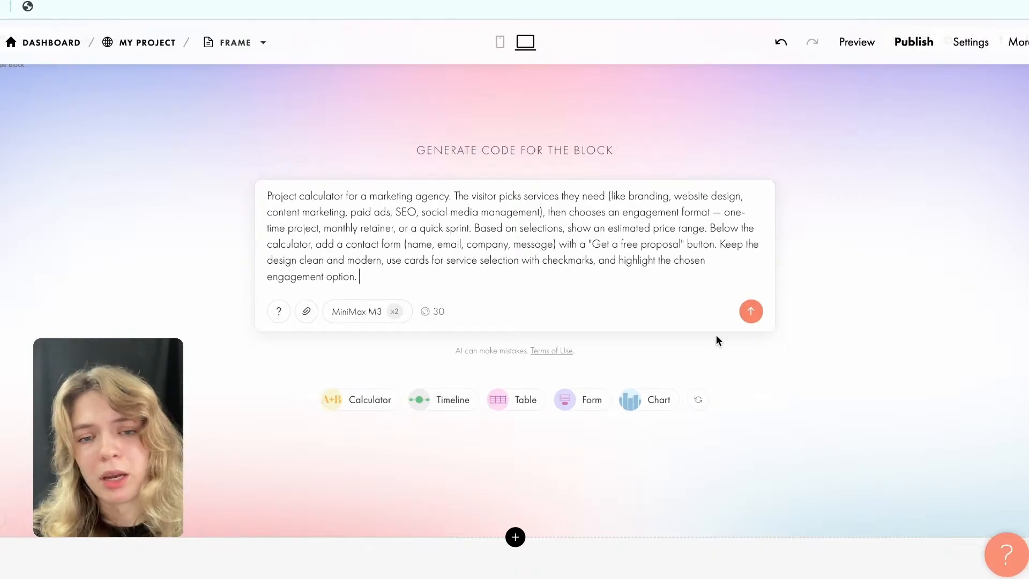
click(751, 312)
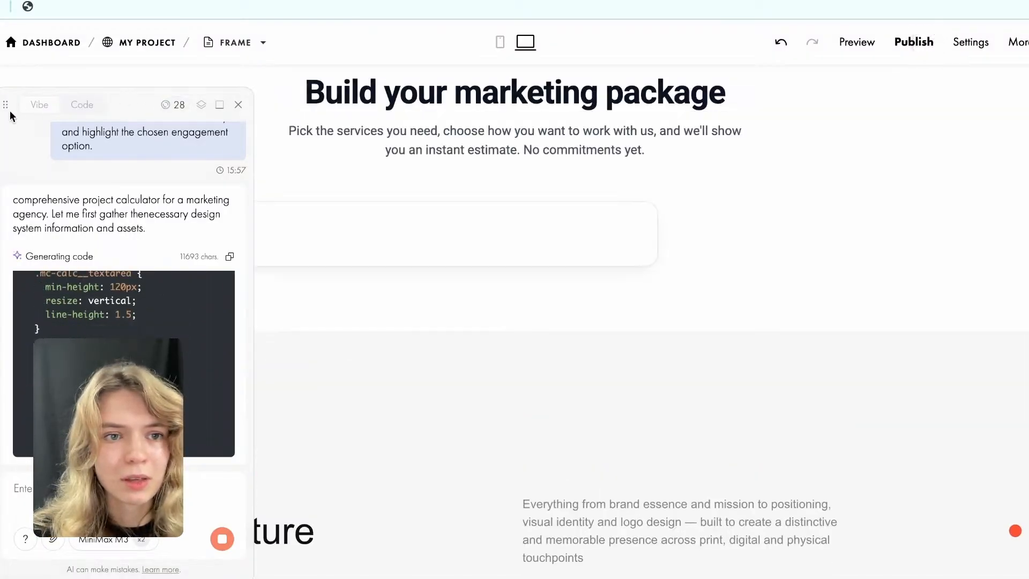
Move the Vibe Block chat panel aside, collapse it, and review the generated calculator down to its proposal form.
drag(67, 108, 531, 93)
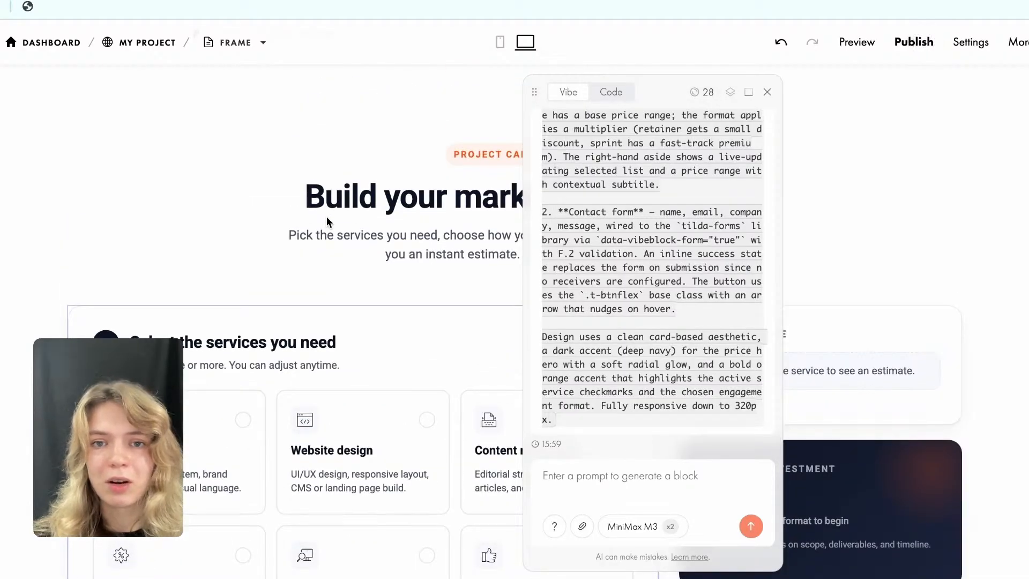
click(749, 99)
scroll(612, 305, down, 2)
scroll(612, 305, down, 7)
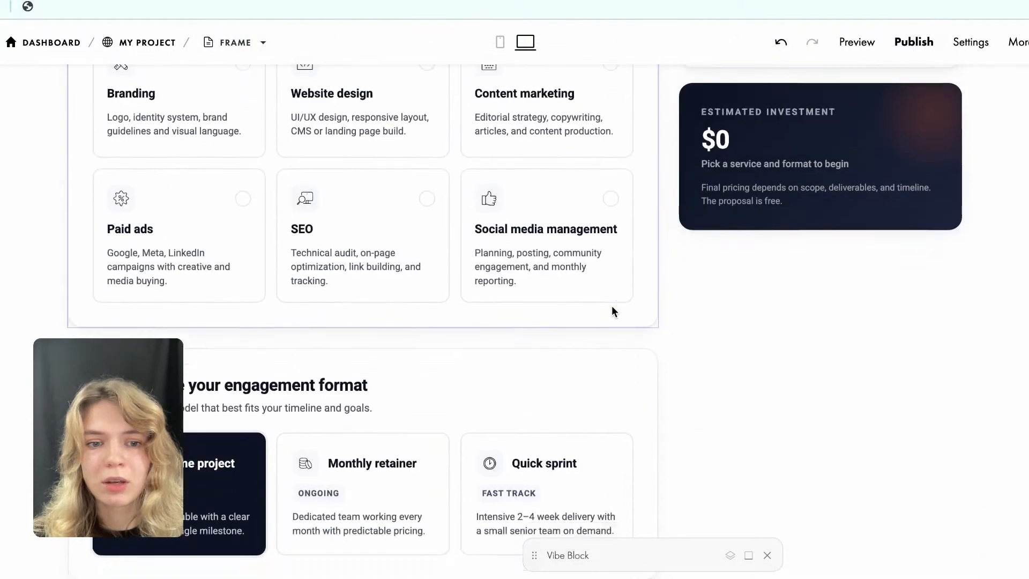
scroll(612, 311, down, 8)
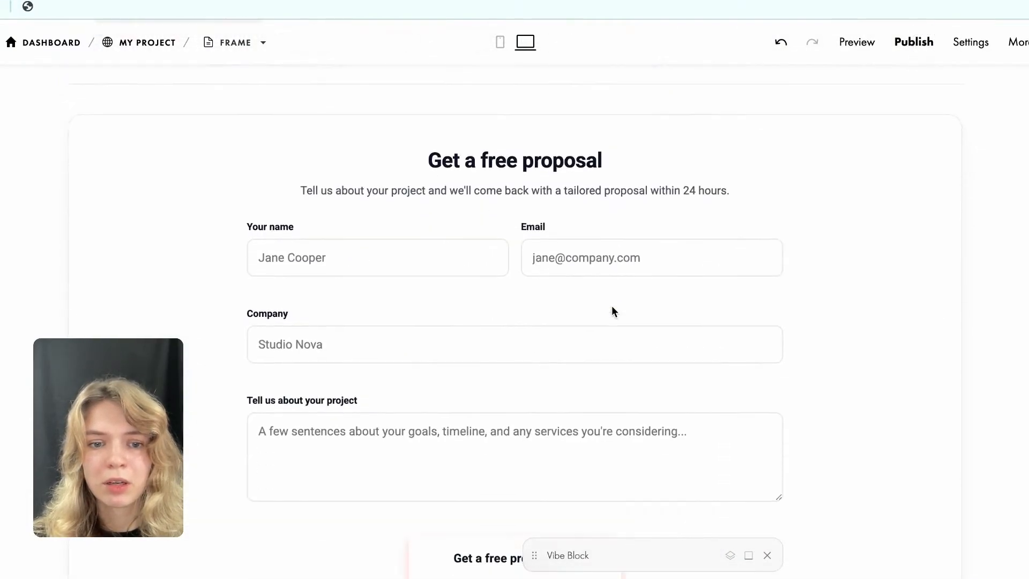
scroll(612, 311, down, 1)
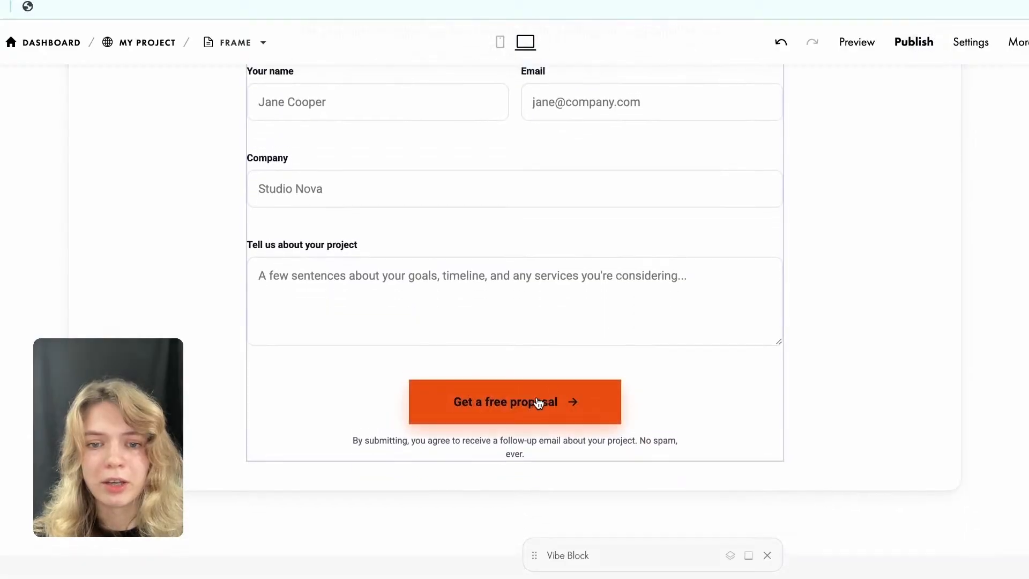
scroll(614, 256, up, 18)
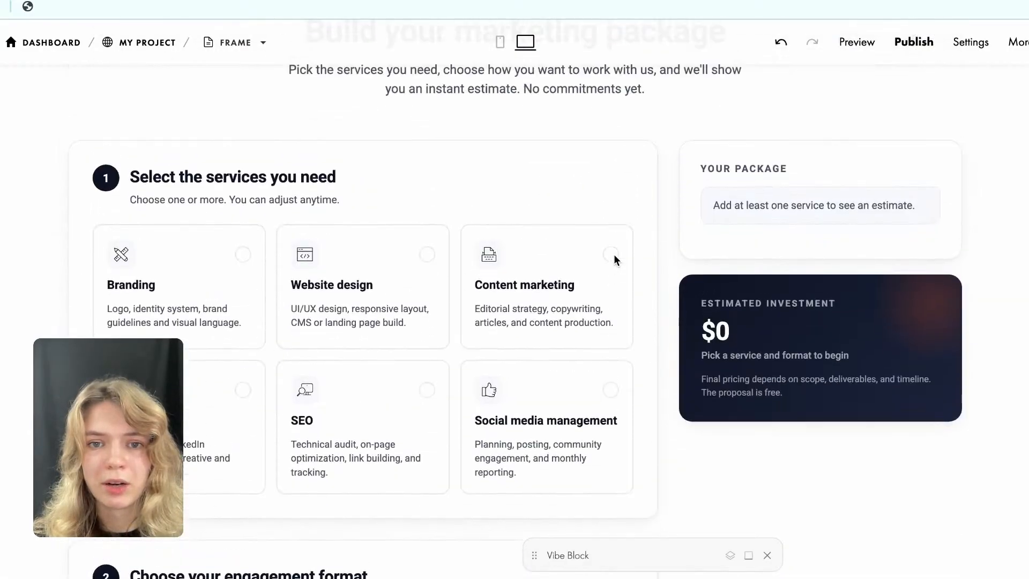
Compare the generated calculator's heading and styling with the case study section above it on the page.
scroll(614, 256, up, 3)
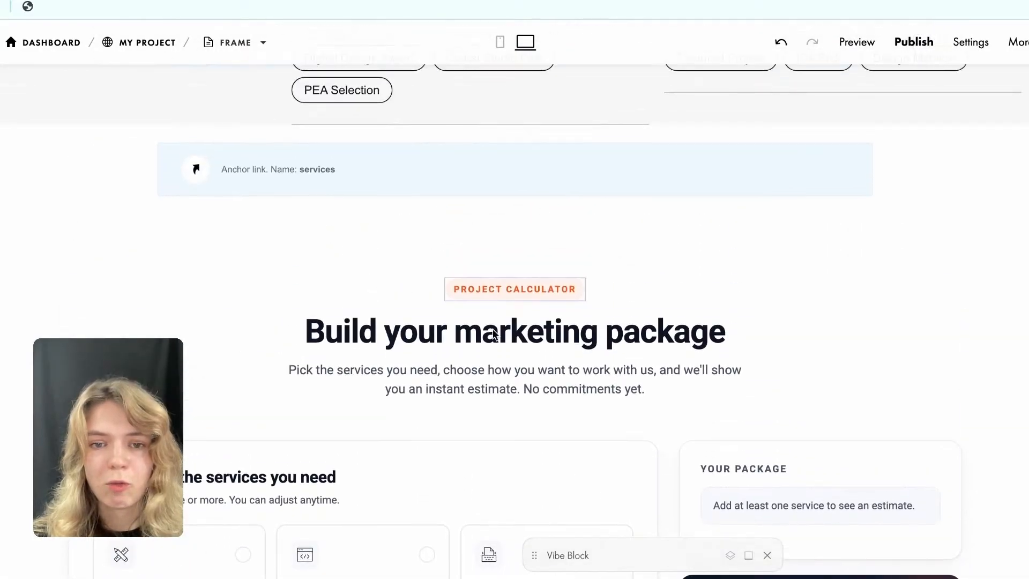
scroll(495, 334, down, 3)
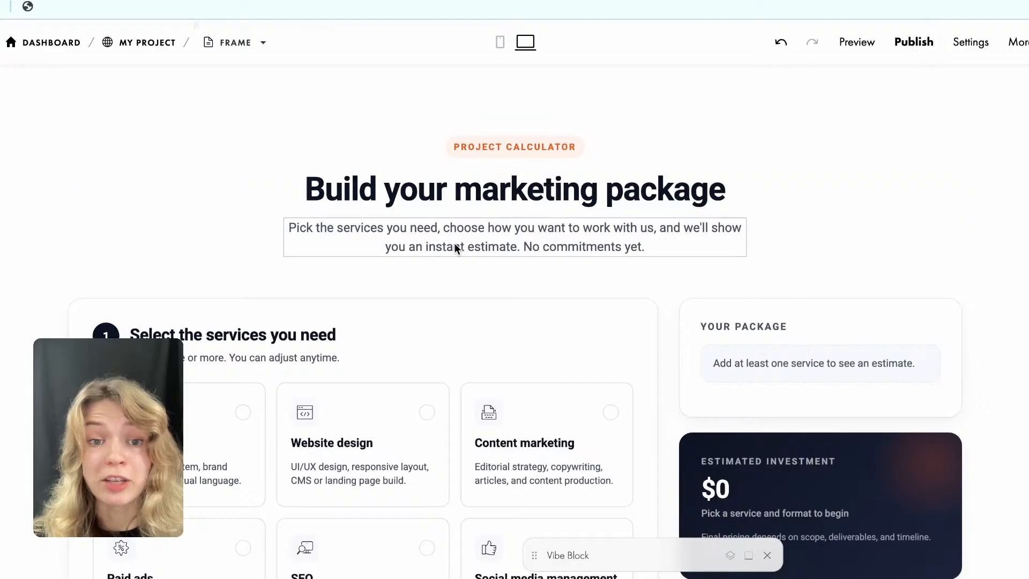
scroll(454, 243, up, 5)
scroll(454, 254, down, 2)
scroll(450, 268, up, 2)
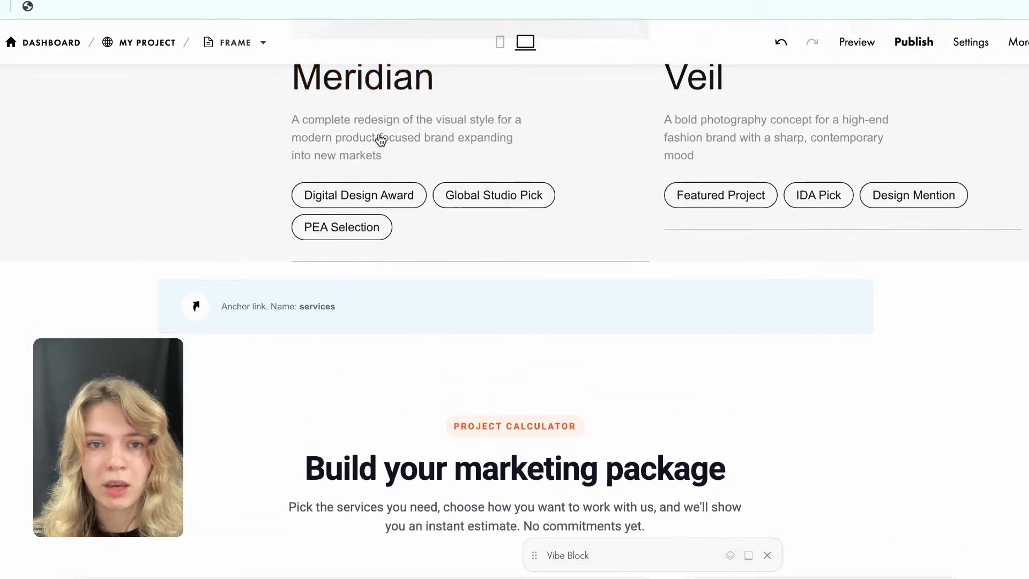
scroll(321, 124, up, 2)
scroll(391, 246, up, 5)
scroll(391, 310, down, 12)
scroll(391, 242, down, 2)
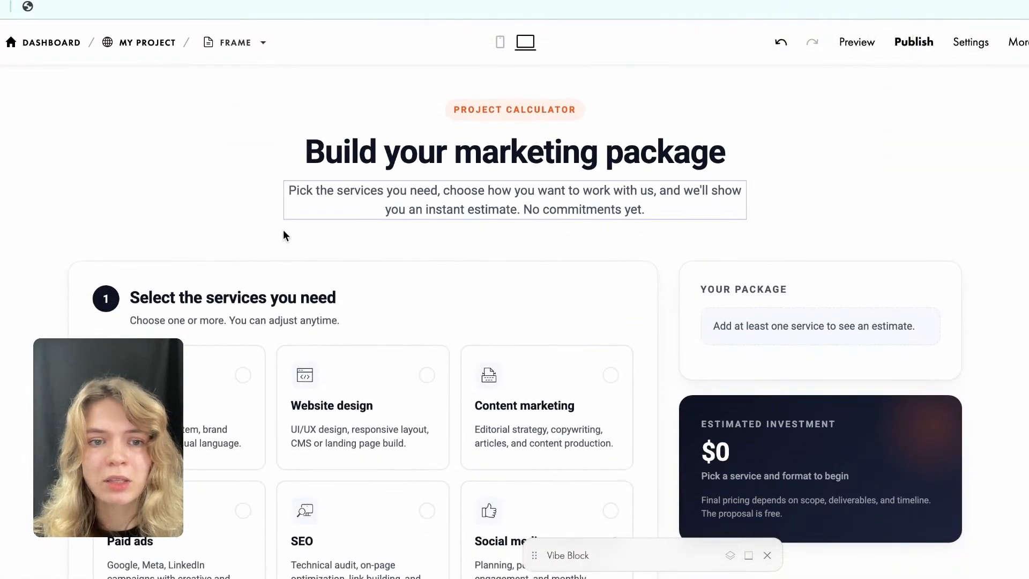
scroll(329, 298, up, 6)
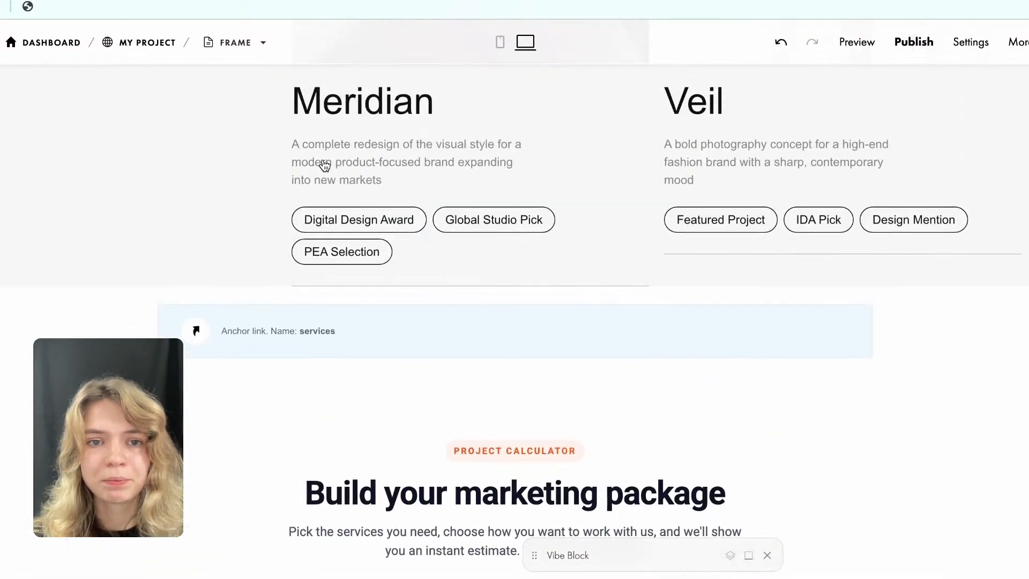
scroll(498, 389, down, 3)
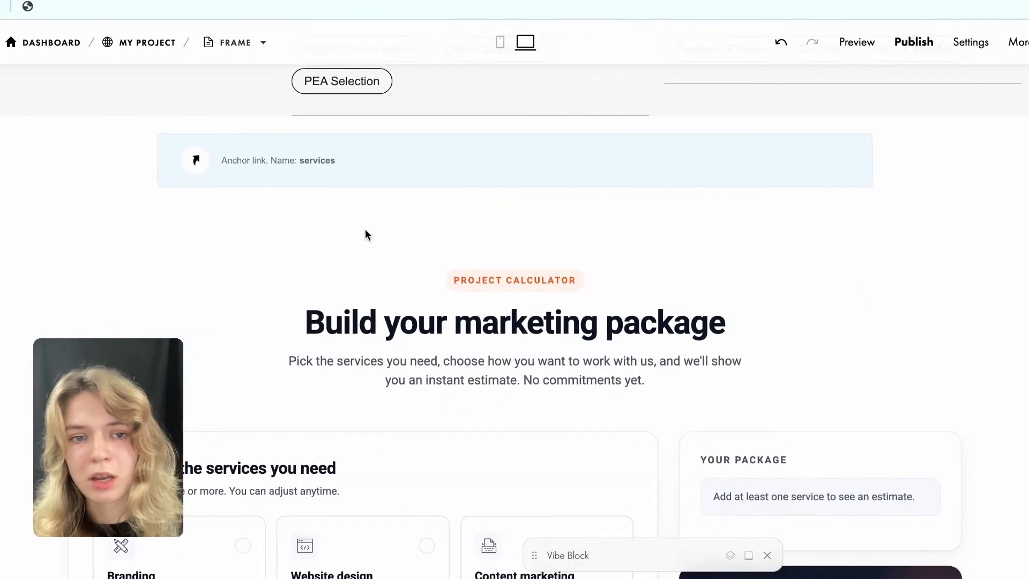
scroll(365, 229, down, 2)
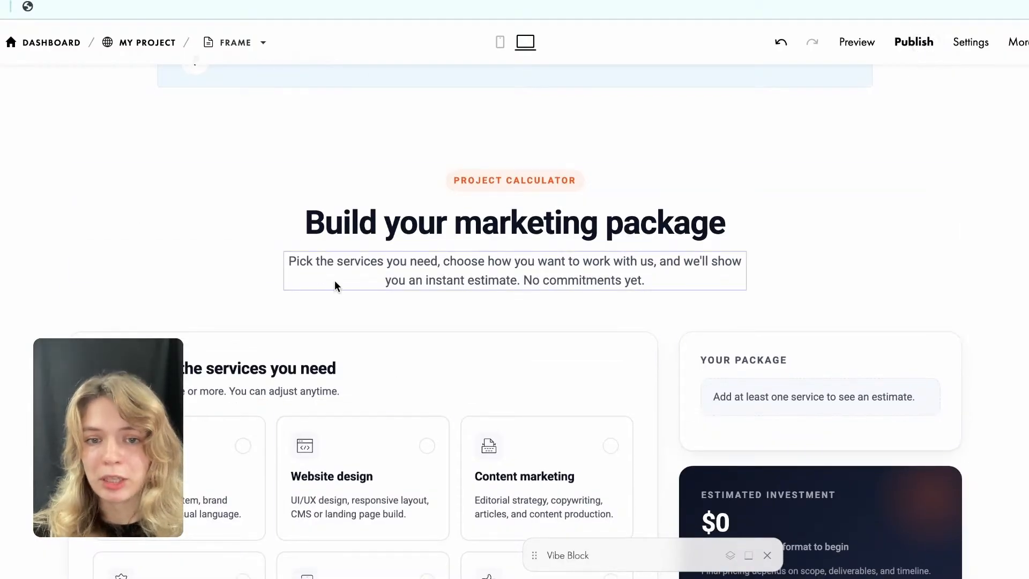
Test the calculator by choosing the Branding and SEO services with the Monthly retainer engagement format.
scroll(335, 276, down, 2)
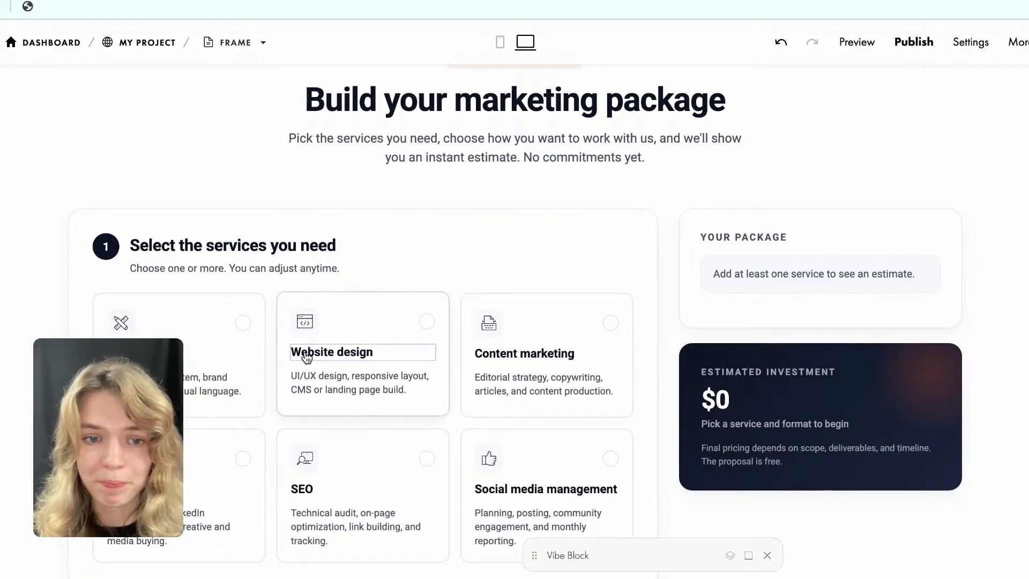
click(243, 323)
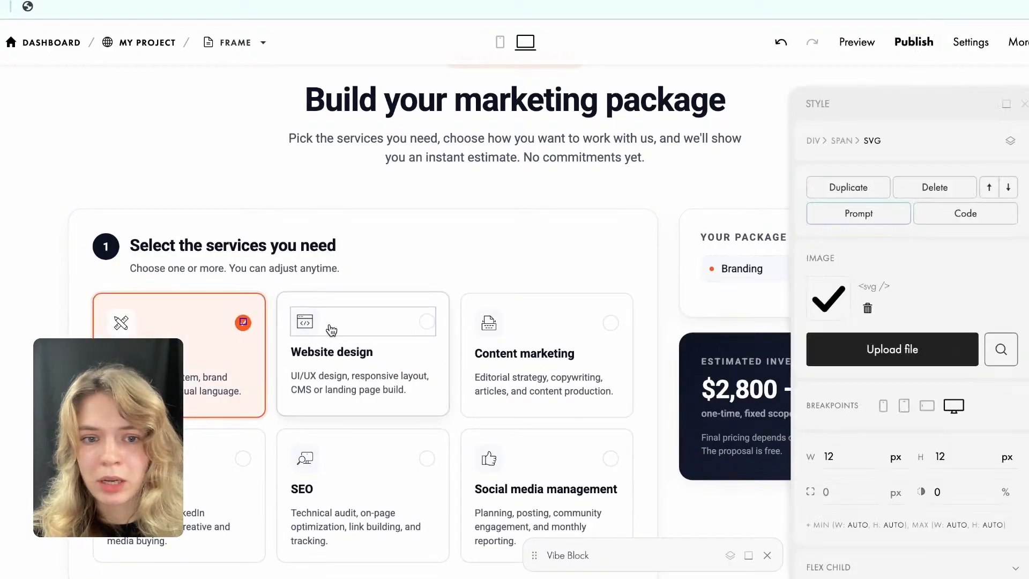
scroll(349, 316, down, 2)
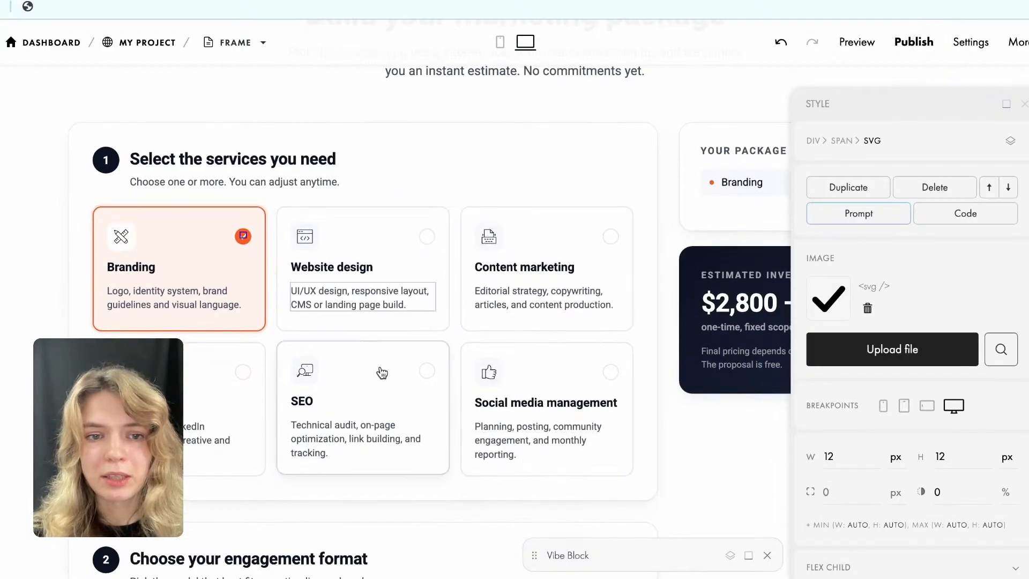
click(408, 380)
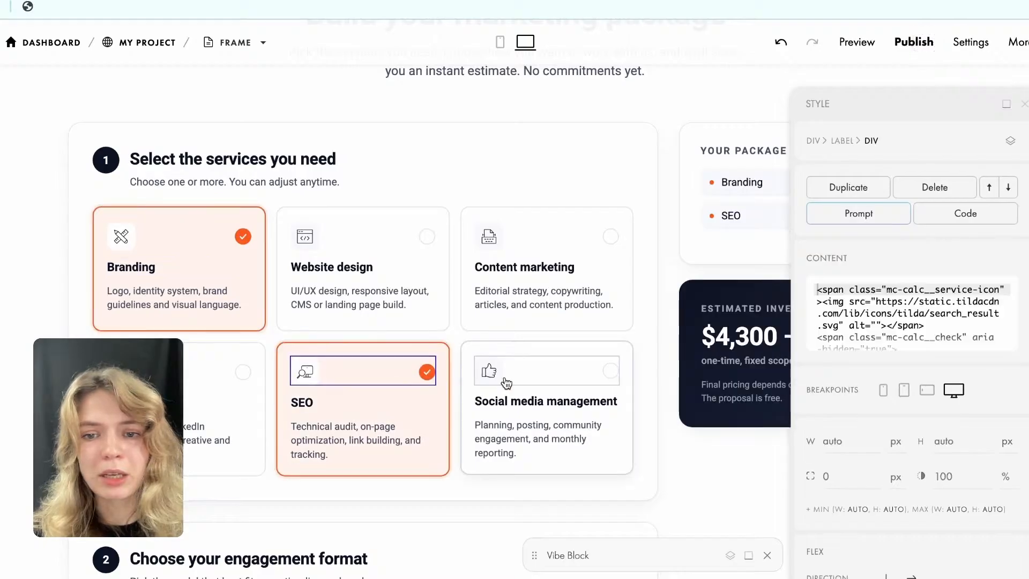
scroll(498, 372, down, 2)
scroll(519, 370, down, 2)
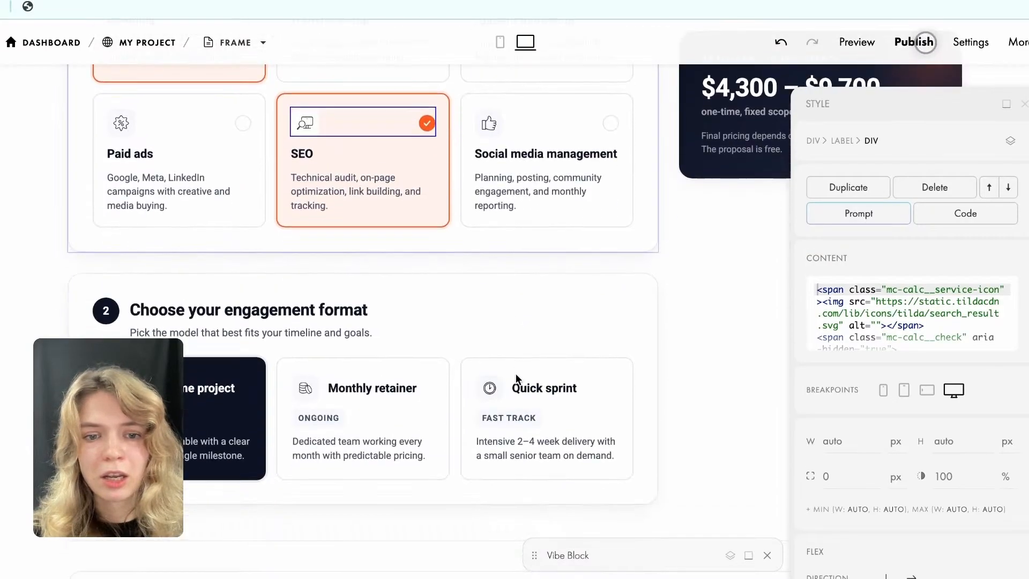
click(395, 424)
Collapse the element Style panel covering the calculator's package summary and estimated investment to check both.
scroll(490, 239, down, 2)
scroll(490, 236, down, 5)
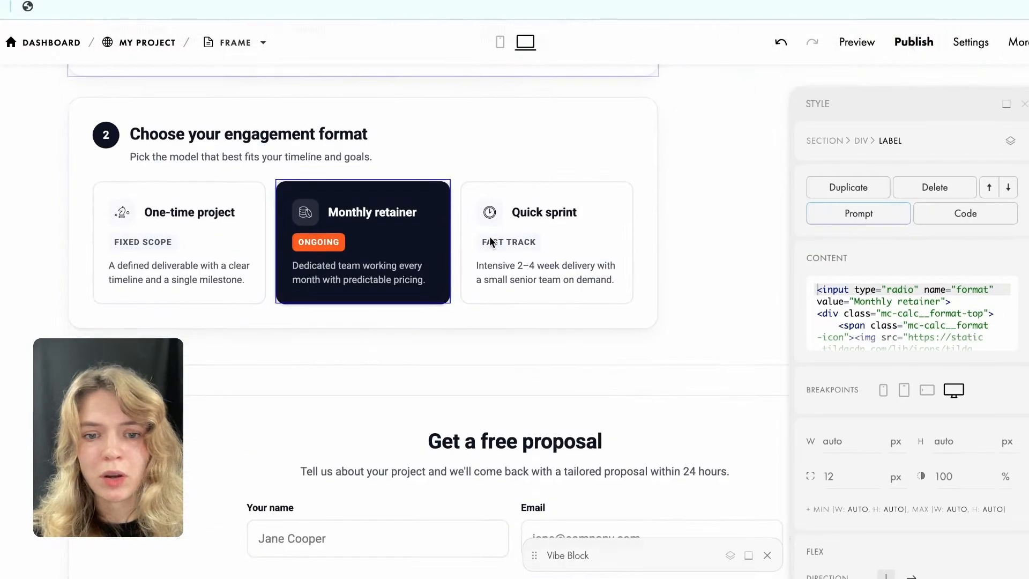
scroll(489, 236, up, 10)
scroll(490, 236, up, 2)
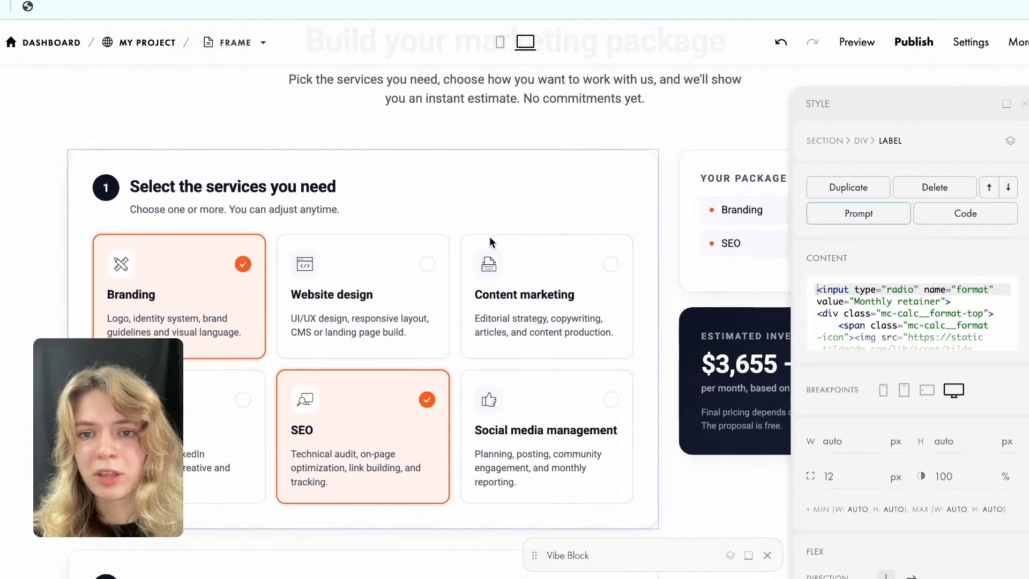
click(1007, 105)
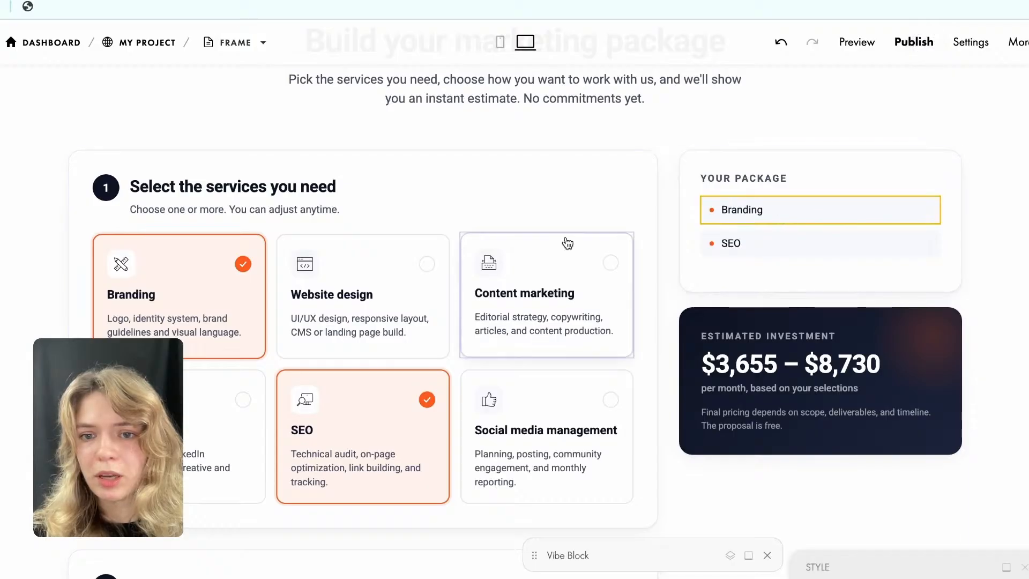
Examine the calculator's service cards, engagement formats and proposal form against the design of the Selected Case Studies section.
scroll(566, 240, down, 3)
scroll(567, 242, down, 5)
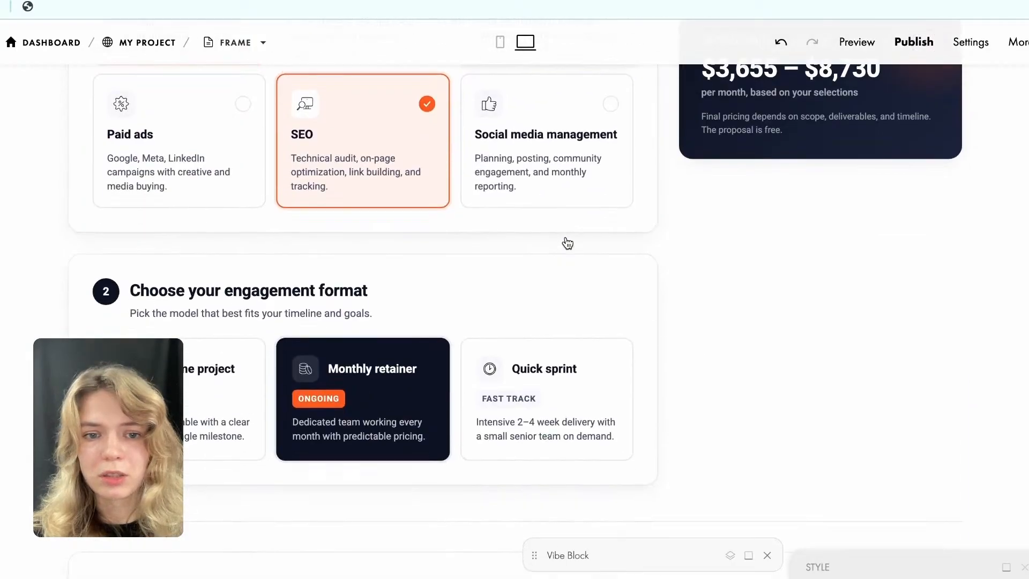
scroll(156, 300, up, 7)
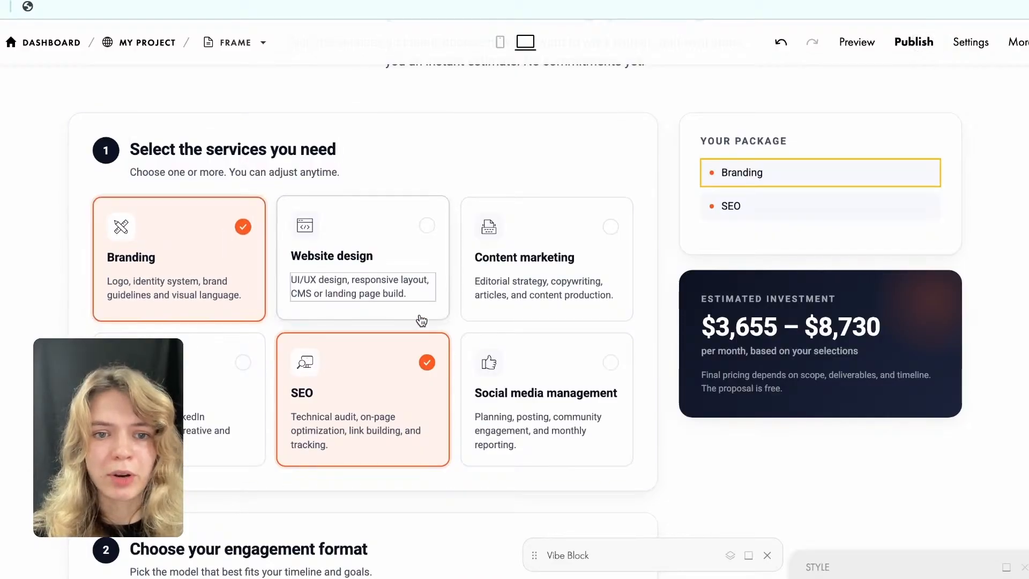
scroll(467, 401, down, 3)
scroll(467, 401, down, 7)
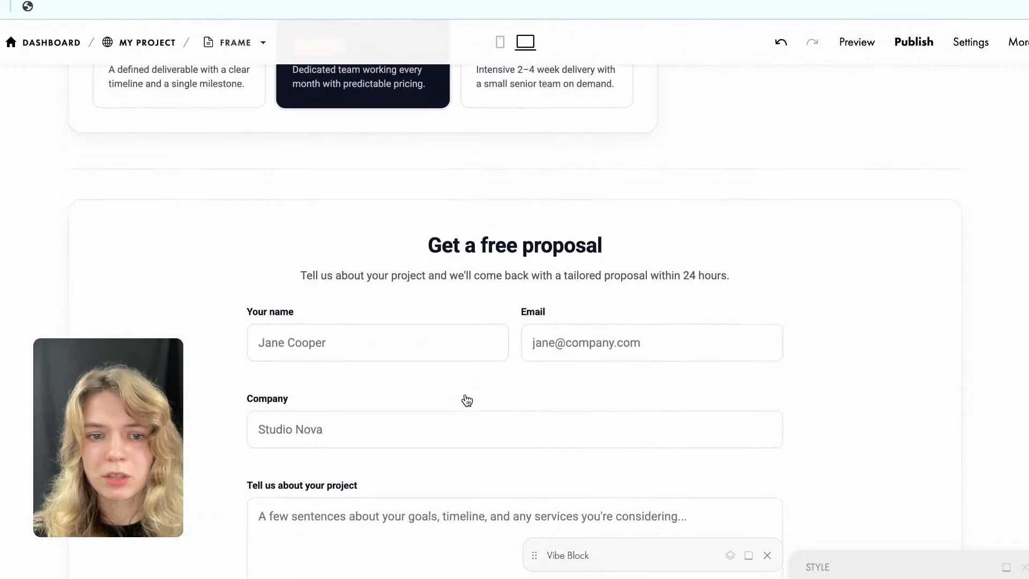
scroll(467, 401, down, 5)
scroll(464, 398, up, 14)
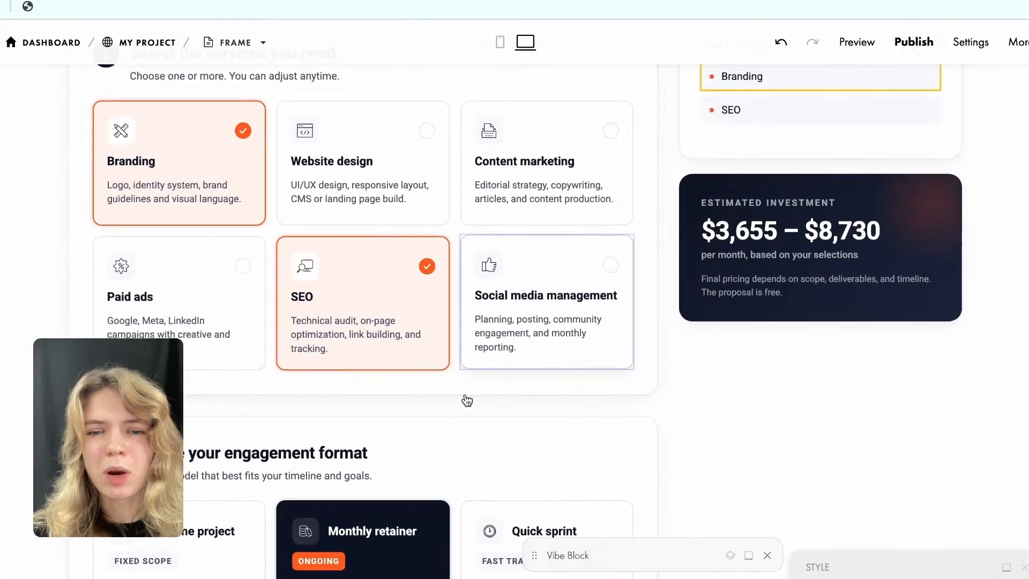
scroll(453, 300, up, 2)
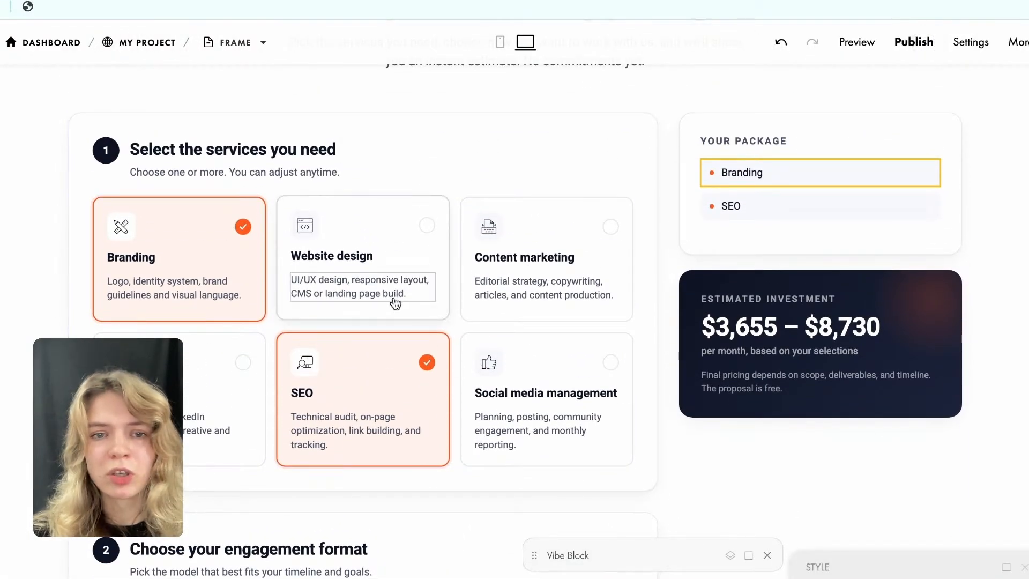
scroll(394, 304, up, 20)
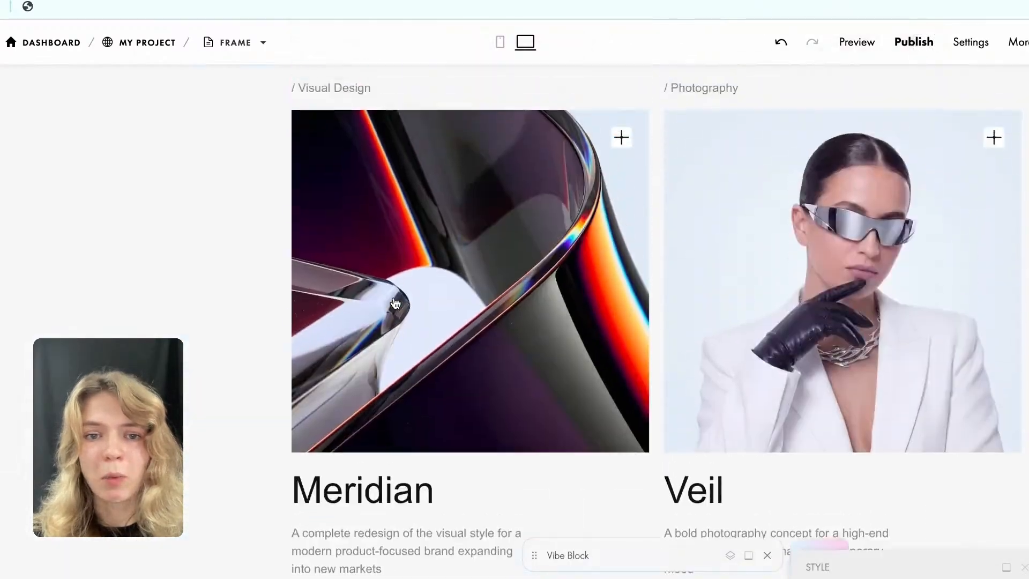
scroll(395, 303, up, 15)
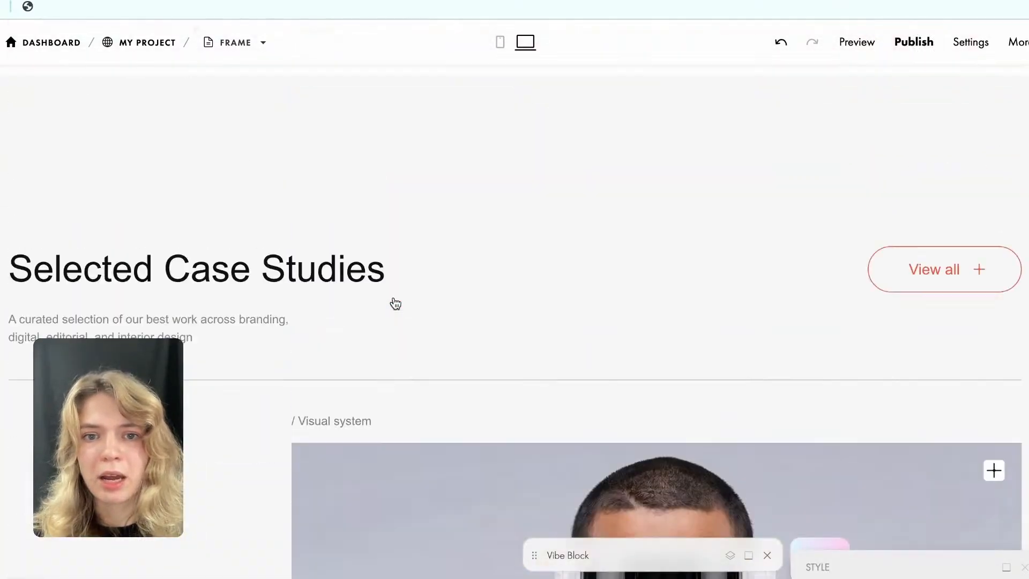
scroll(395, 304, down, 7)
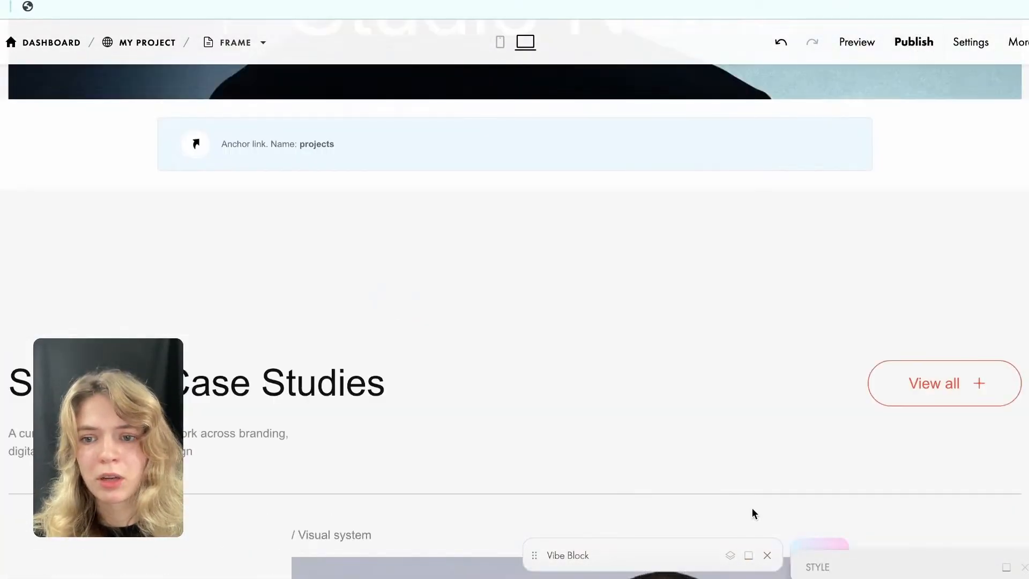
Review the page from the Selected Case Studies heading and project cards down to the calculator's service cards and package summary.
scroll(688, 341, down, 20)
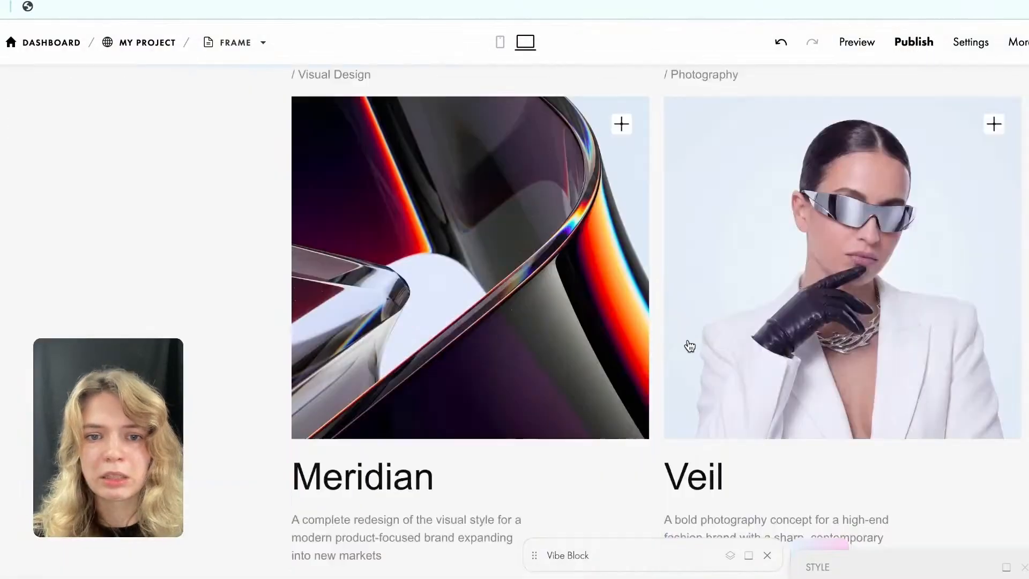
scroll(688, 346, down, 7)
scroll(689, 346, up, 4)
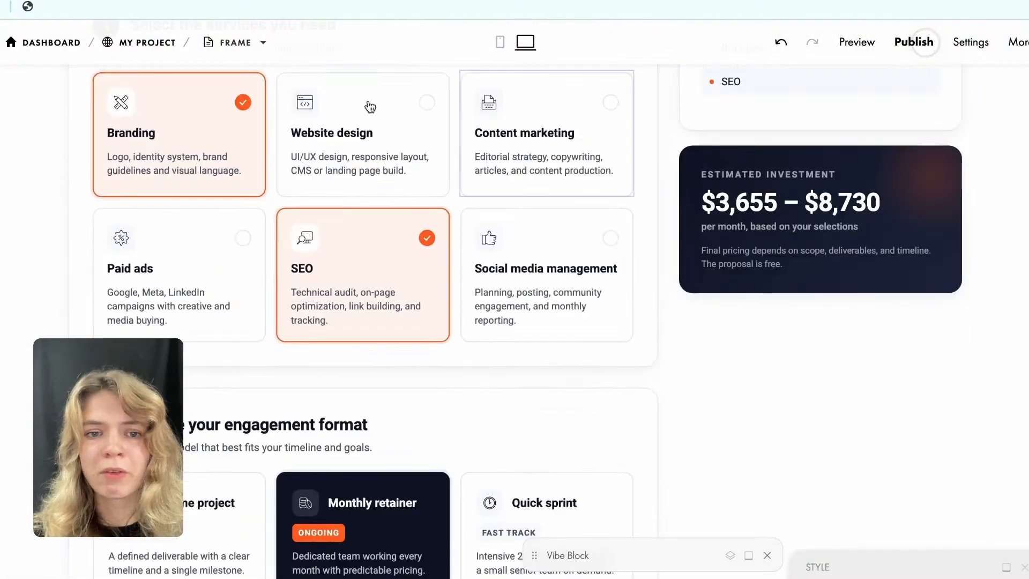
scroll(593, 285, up, 6)
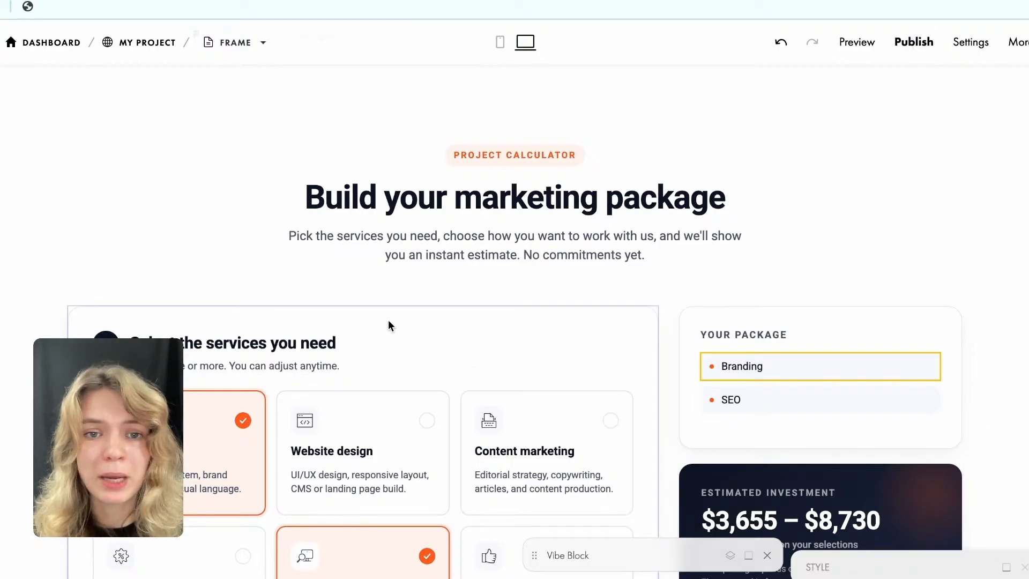
scroll(388, 326, down, 3)
scroll(389, 326, down, 2)
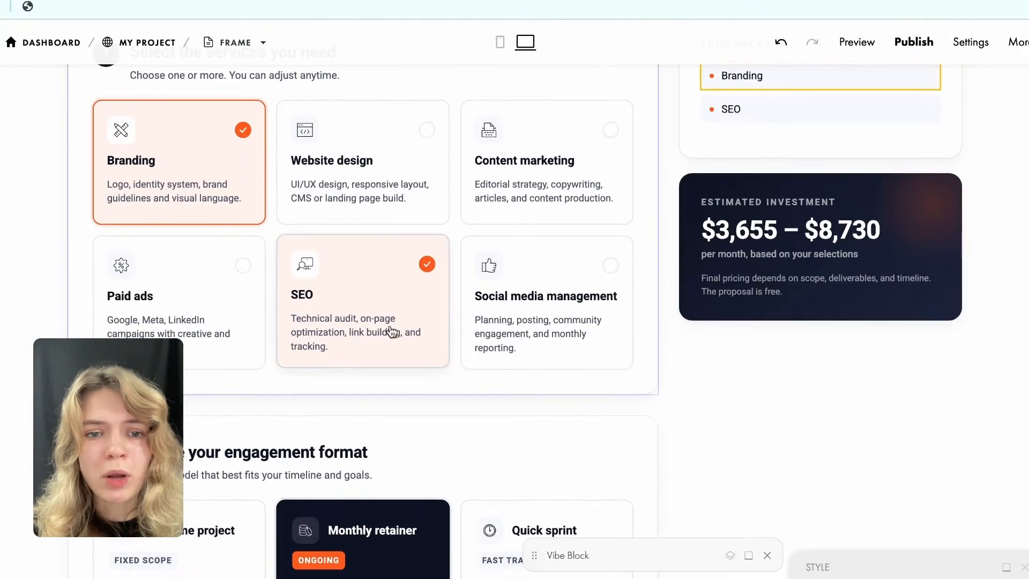
scroll(389, 329, up, 2)
scroll(392, 163, up, 2)
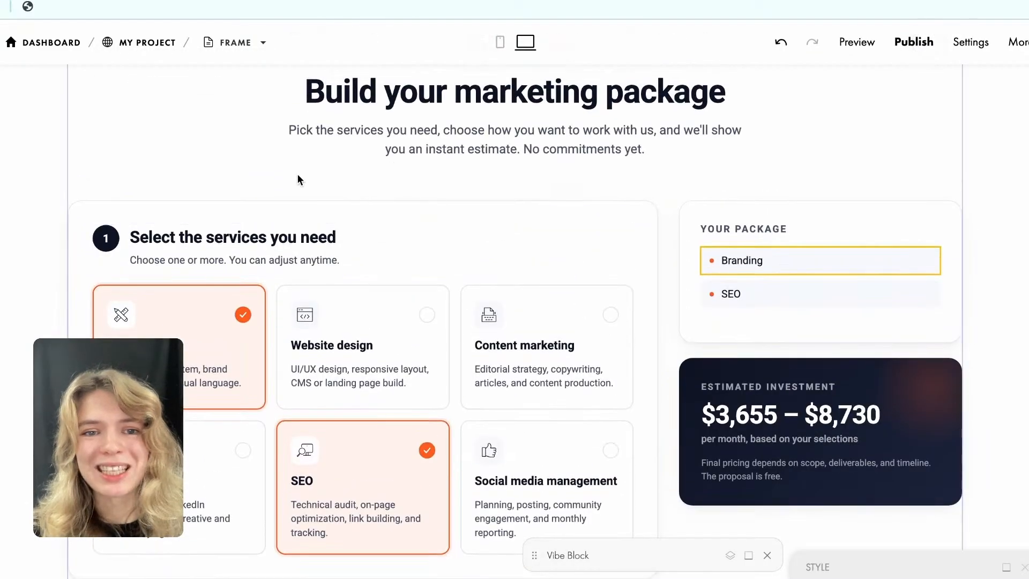
Prompt Vibe Block with "make it multi-step, so the user gets the result at the end together with a form" and generate the change.
click(749, 556)
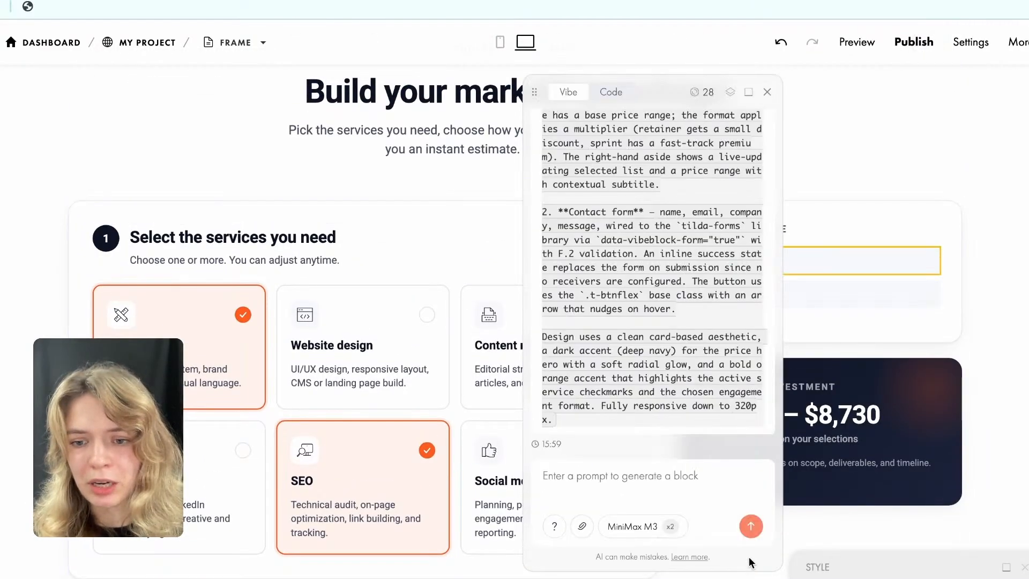
drag(615, 73, 631, 110)
click(580, 480)
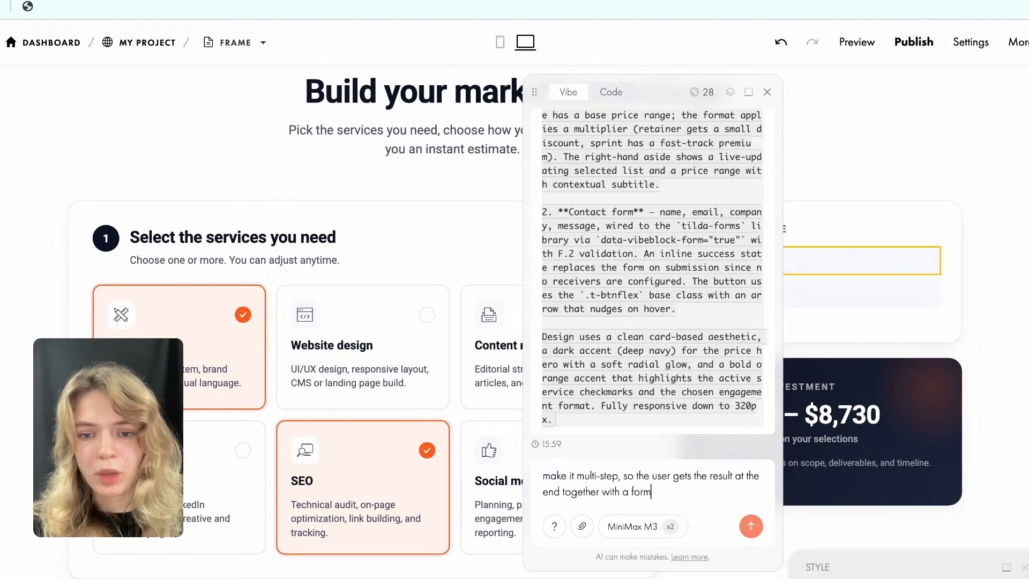
click(751, 527)
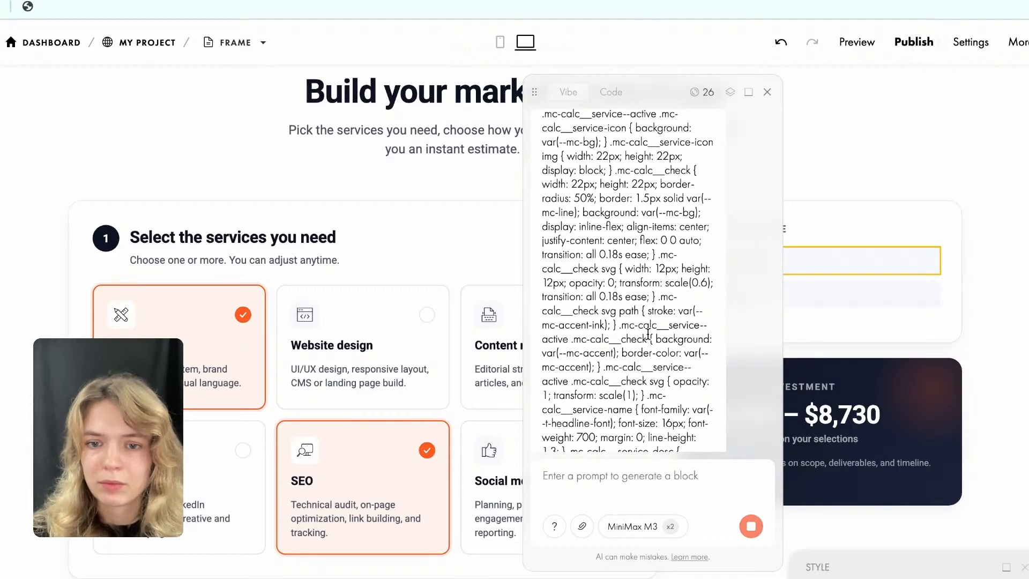
Read through the streaming code in the Vibe Block chat, going back to the multi-step request and the start of its reply.
scroll(461, 172, down, 6)
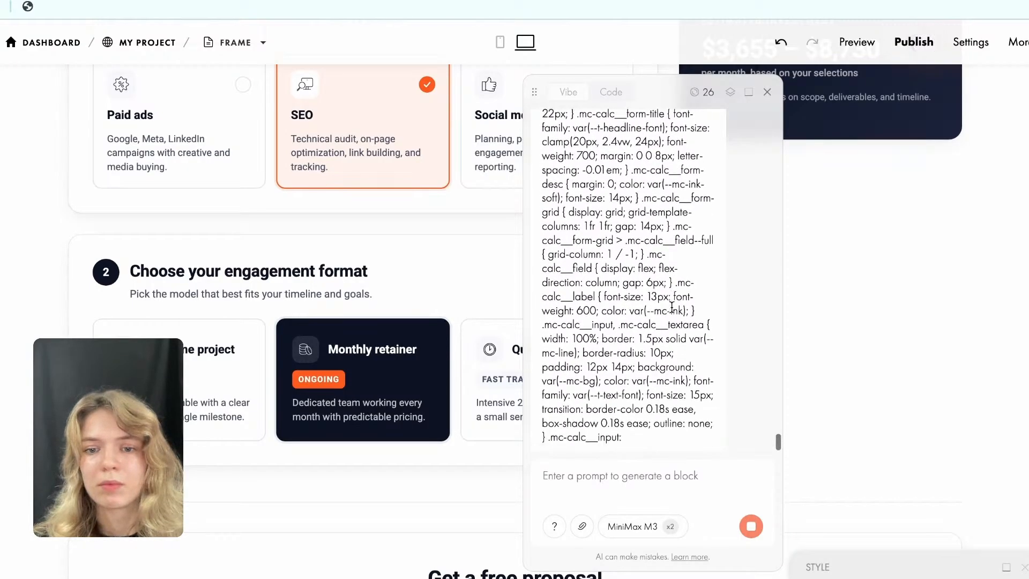
scroll(666, 286, up, 6)
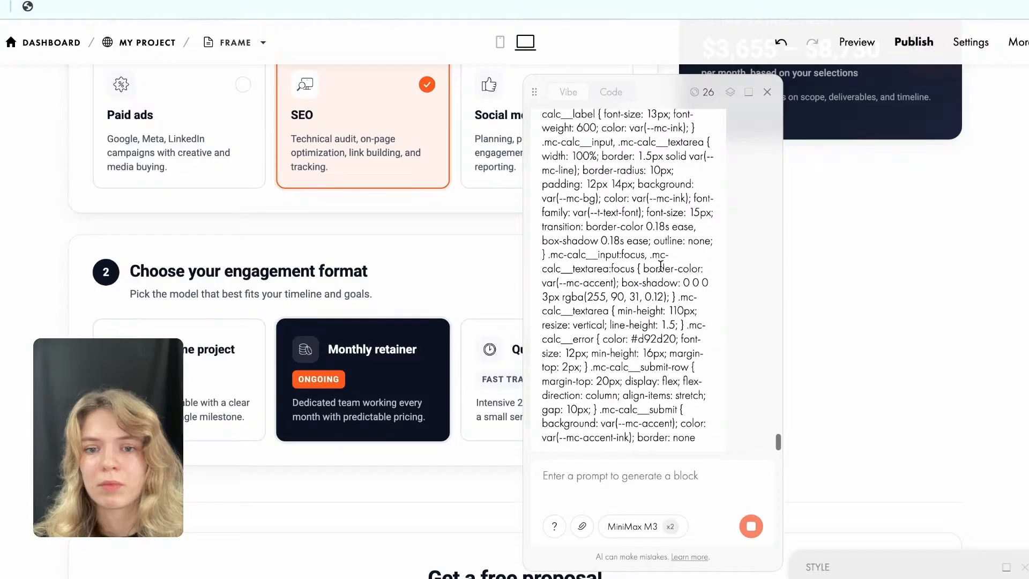
scroll(661, 266, up, 10)
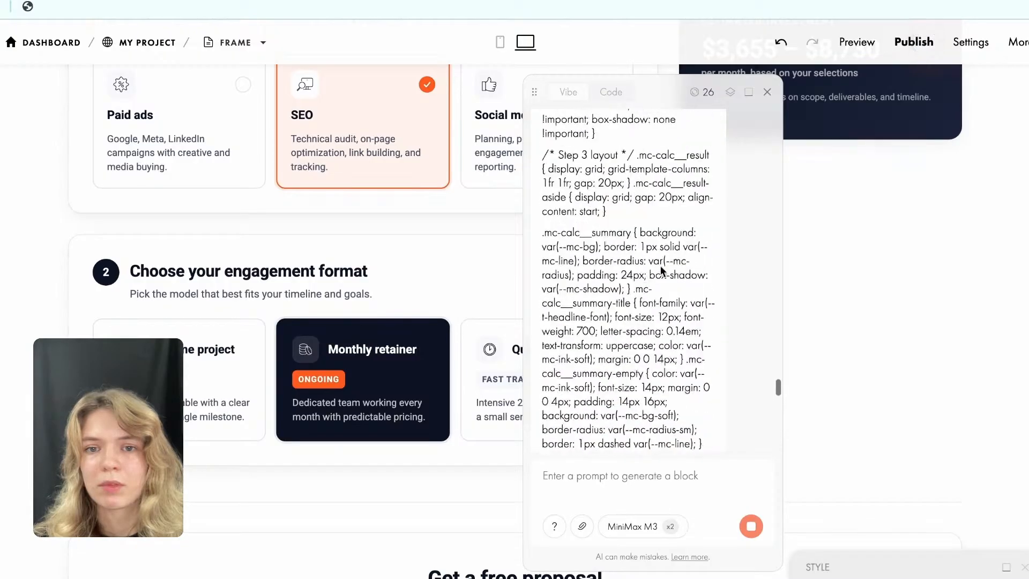
scroll(660, 266, up, 10)
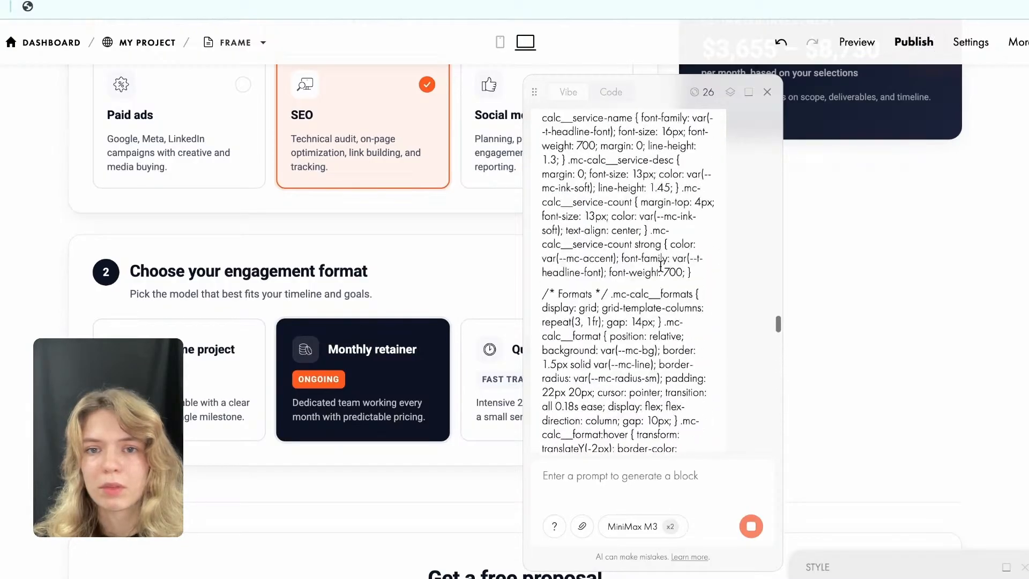
scroll(660, 267, up, 10)
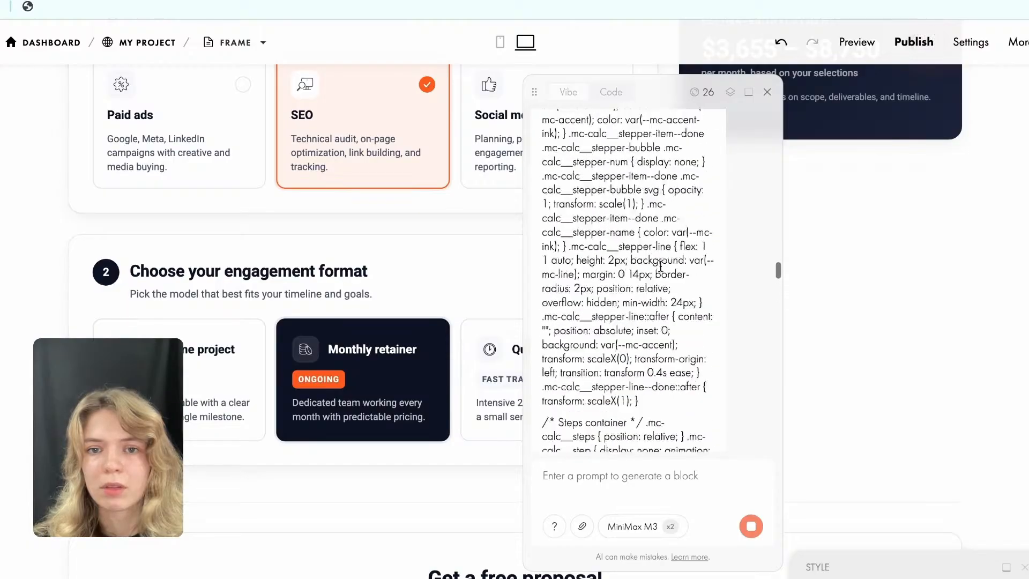
scroll(660, 266, up, 10)
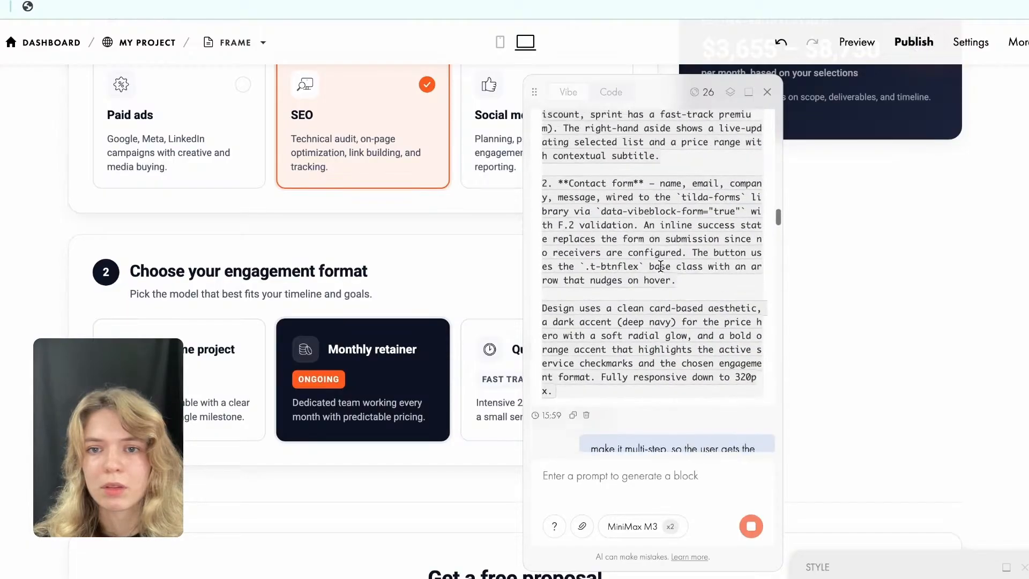
scroll(660, 265, down, 3)
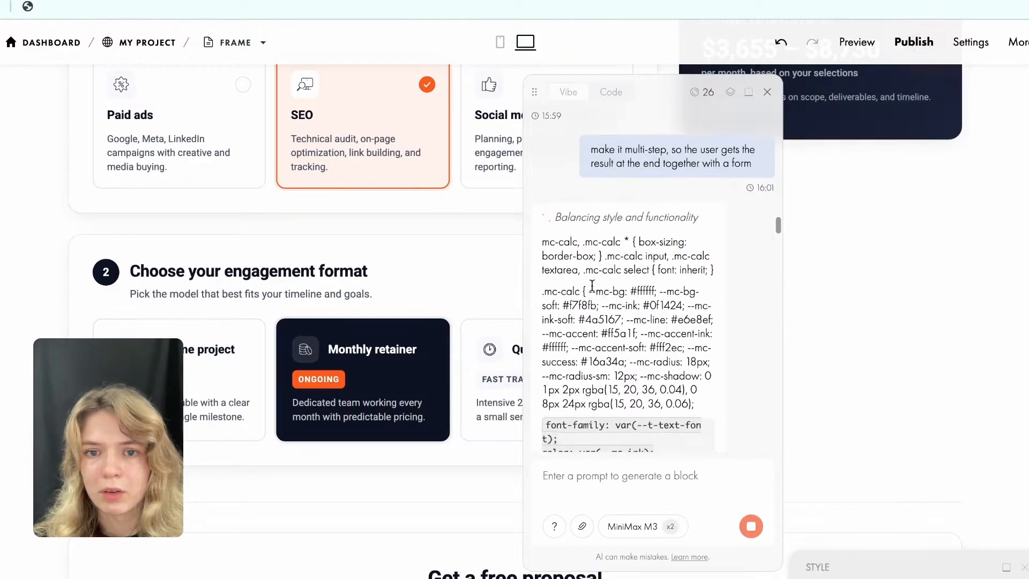
scroll(631, 309, down, 1)
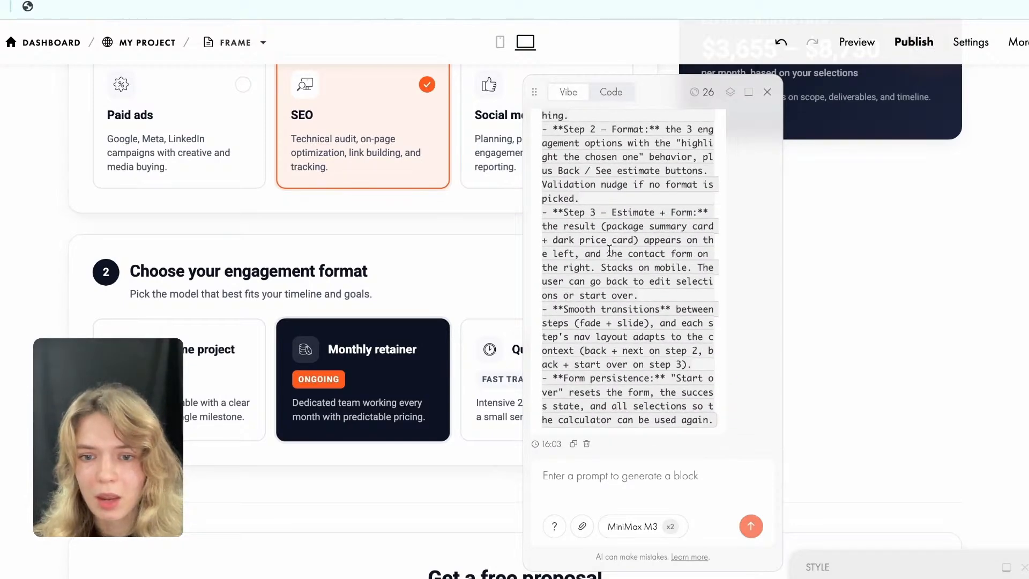
Read the reply's description of the new multi-step version and compare it with the calculator on the page.
scroll(611, 255, up, 6)
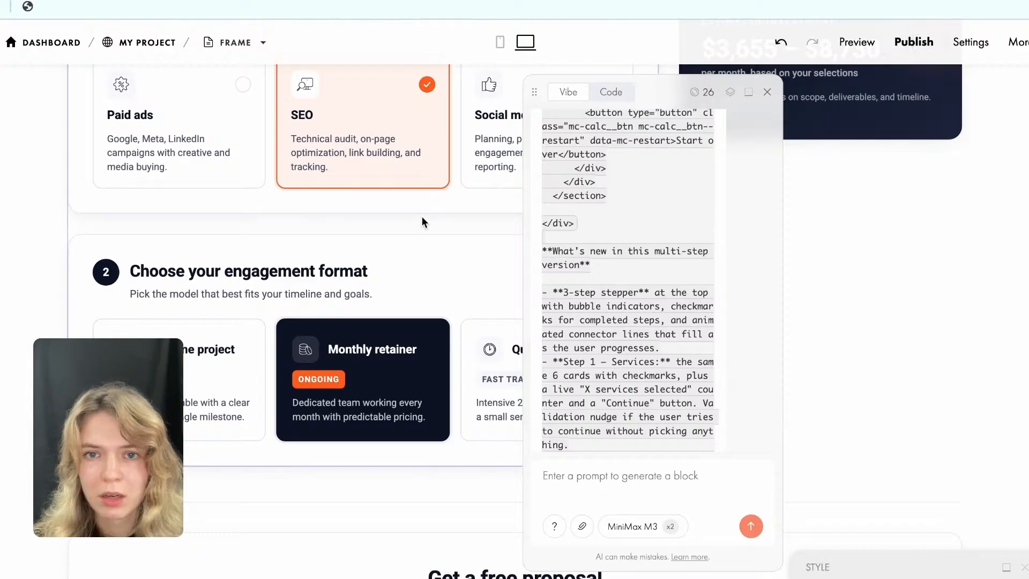
scroll(688, 308, down, 5)
scroll(687, 307, down, 1)
scroll(710, 309, up, 5)
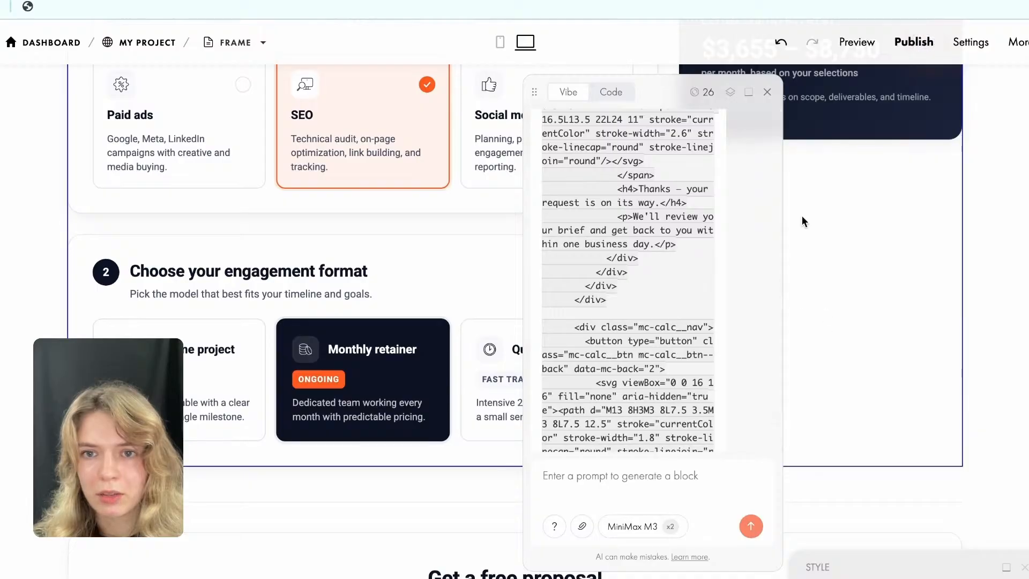
scroll(795, 236, up, 7)
scroll(787, 185, up, 1)
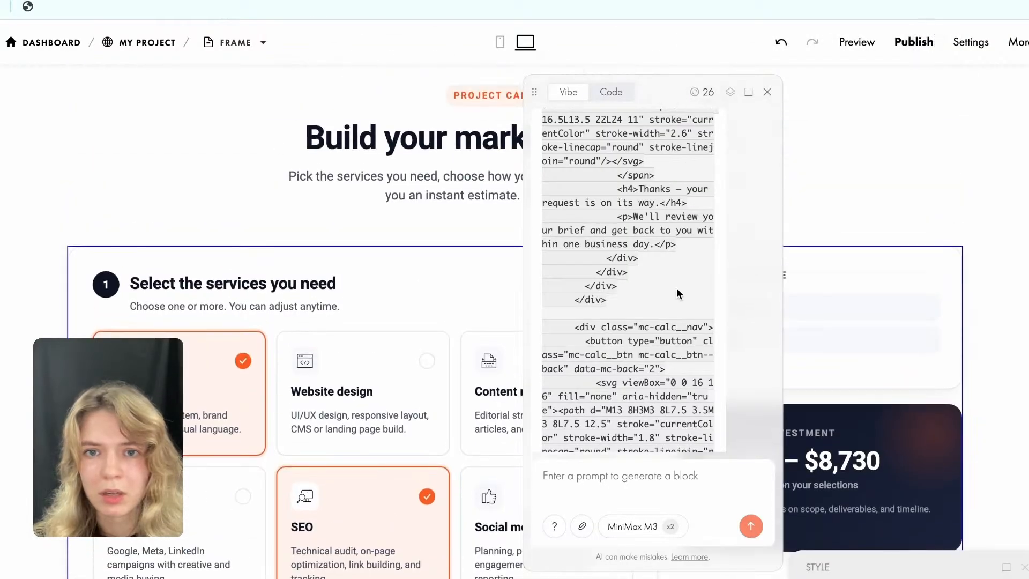
scroll(679, 295, down, 10)
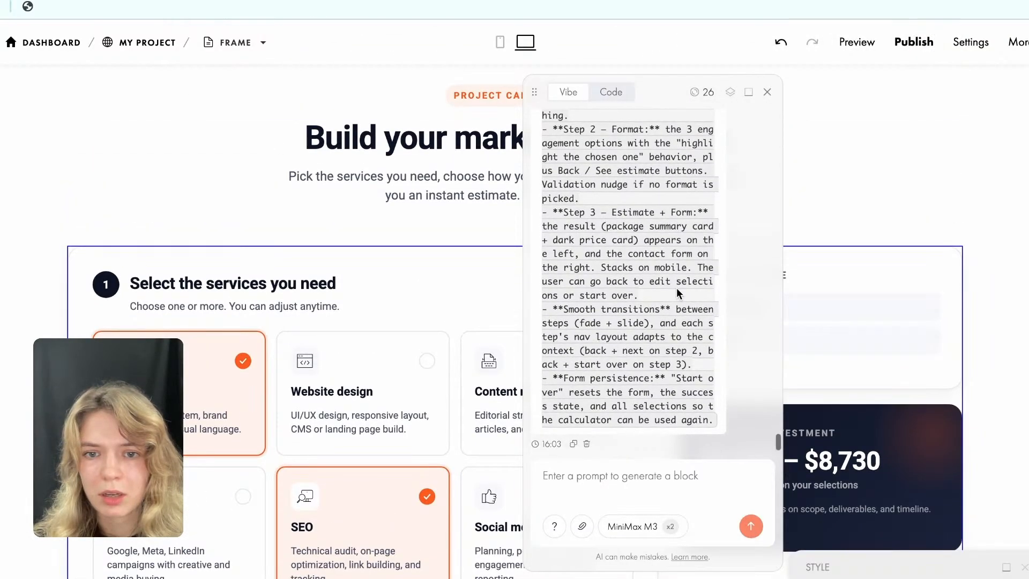
scroll(679, 296, up, 6)
Close the Vibe Block chat and inspect the calculator's services, engagement format and proposal form for the multi-step layout.
click(767, 95)
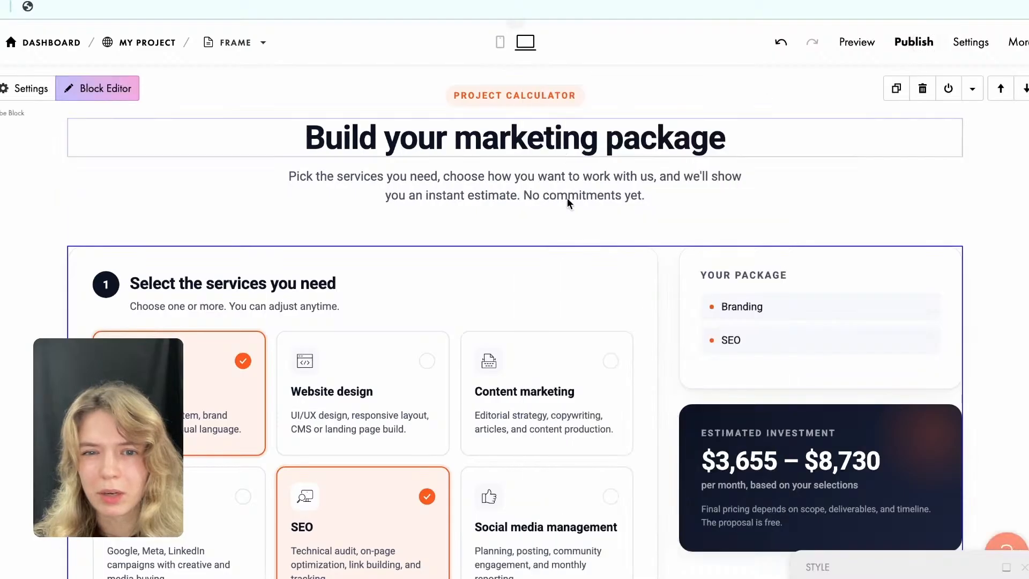
scroll(630, 293, down, 5)
scroll(630, 294, down, 3)
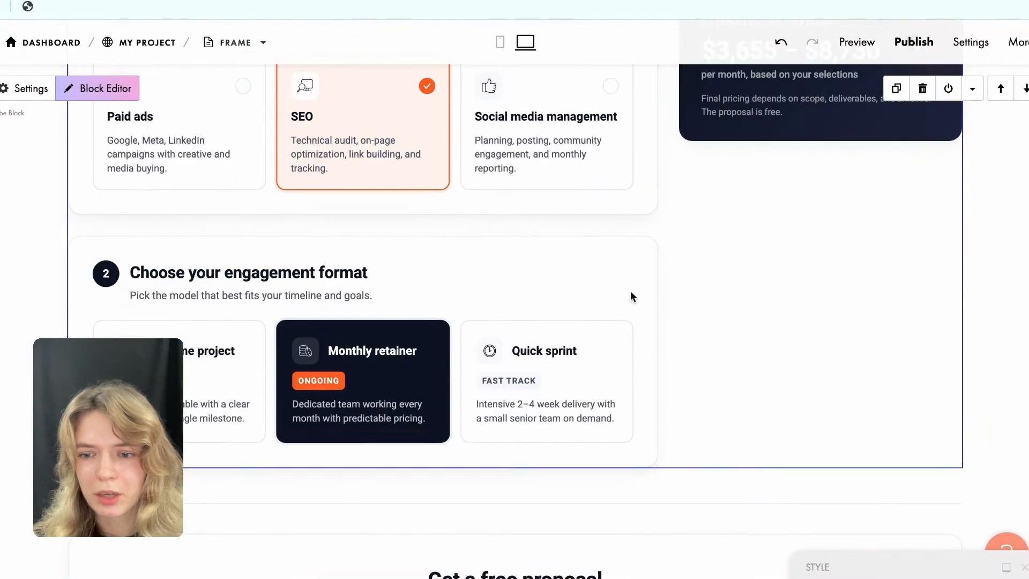
scroll(630, 293, up, 3)
scroll(630, 294, down, 4)
scroll(631, 294, down, 10)
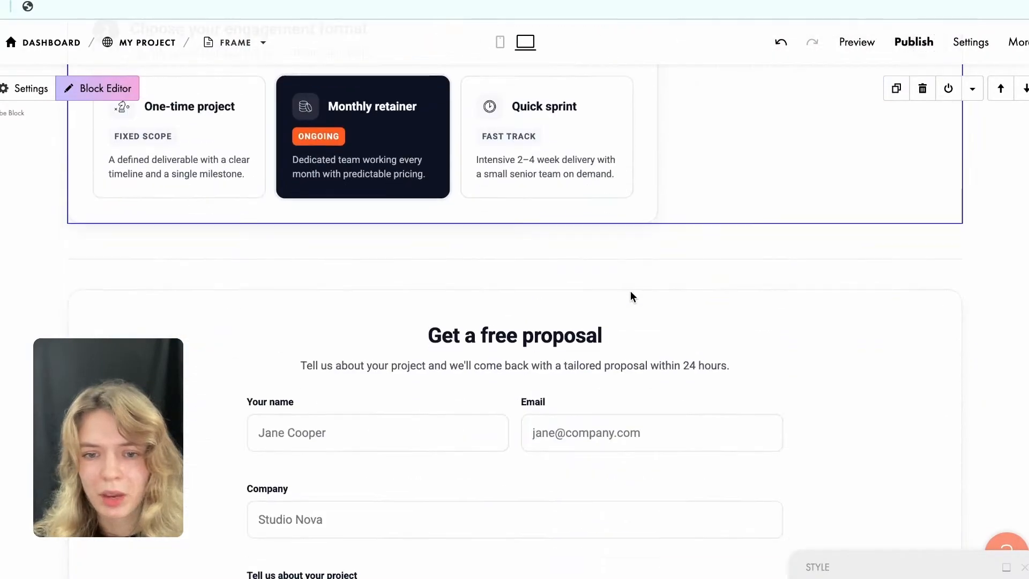
scroll(630, 294, up, 11)
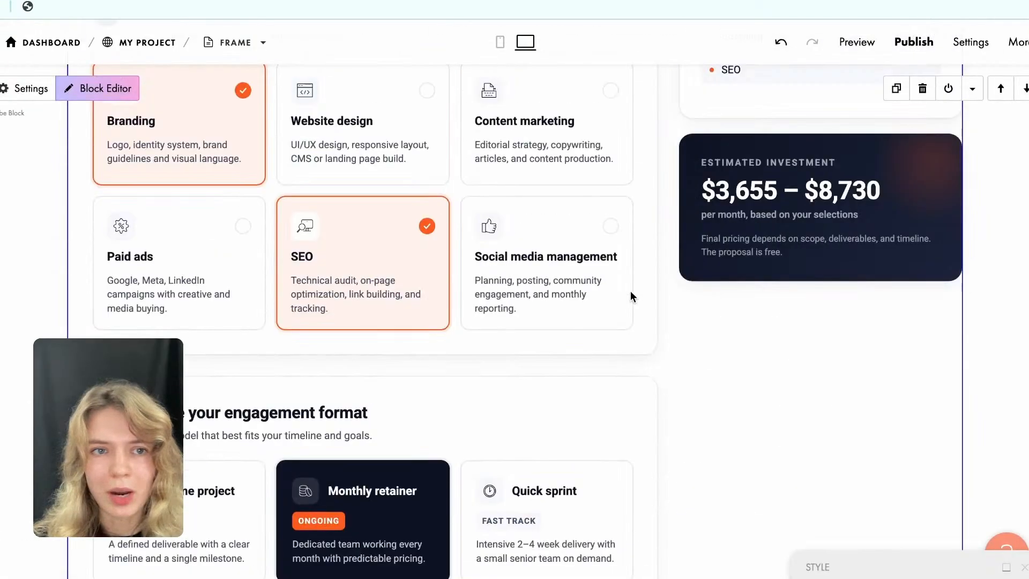
Reopen the calculator's block editor, move its chat to the middle of the page and begin a follow-up prompt starting with "make".
click(104, 89)
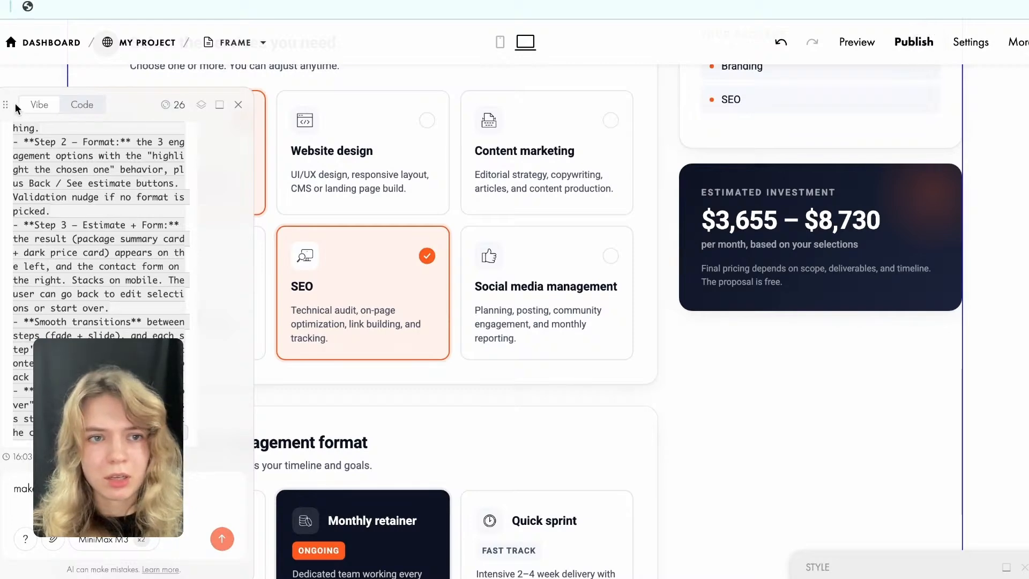
drag(33, 104, 397, 47)
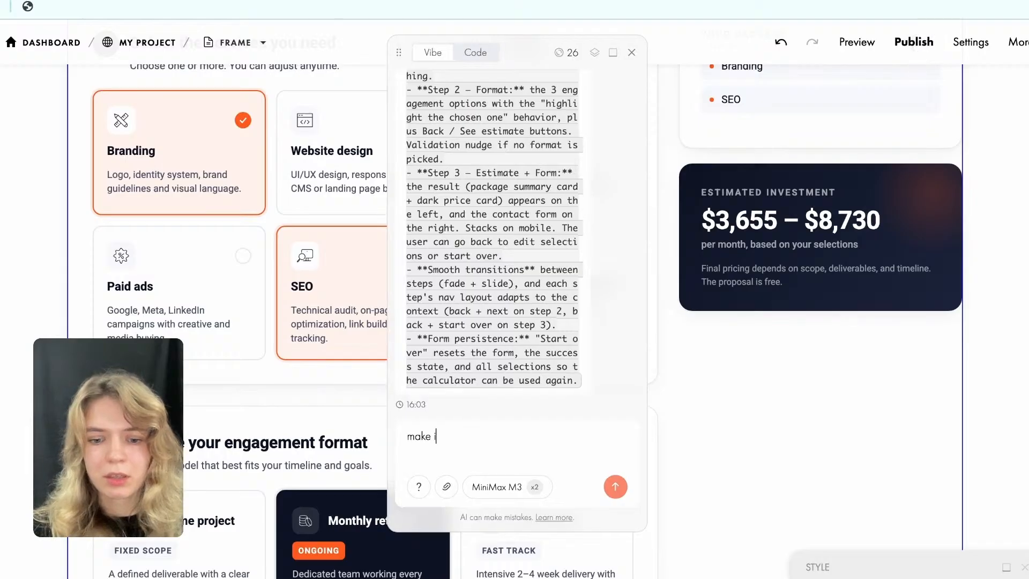
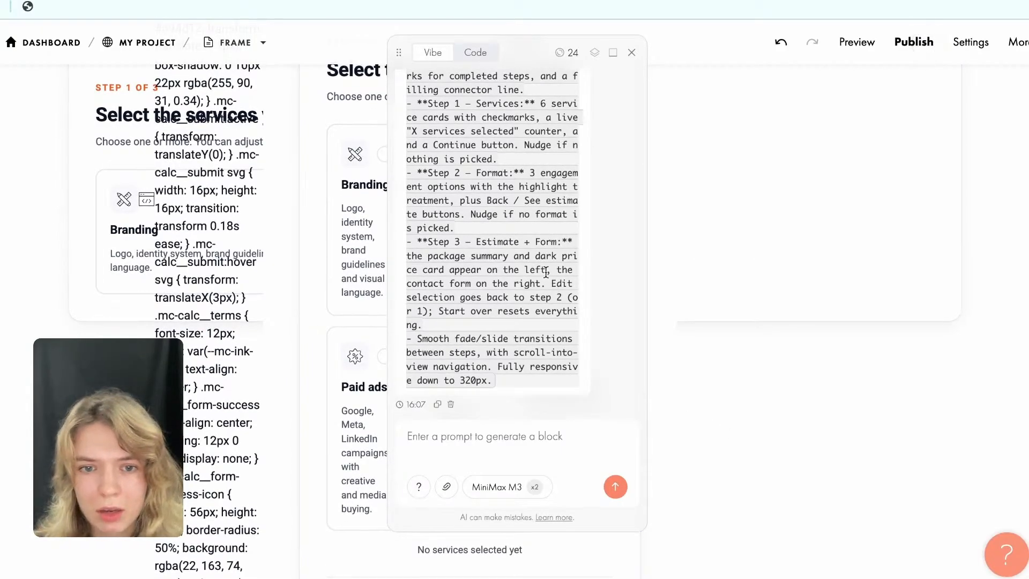
Minimize the Vibe Block chat and inspect the three-step calculator's service cards, heading and progress bar.
click(699, 352)
click(205, 301)
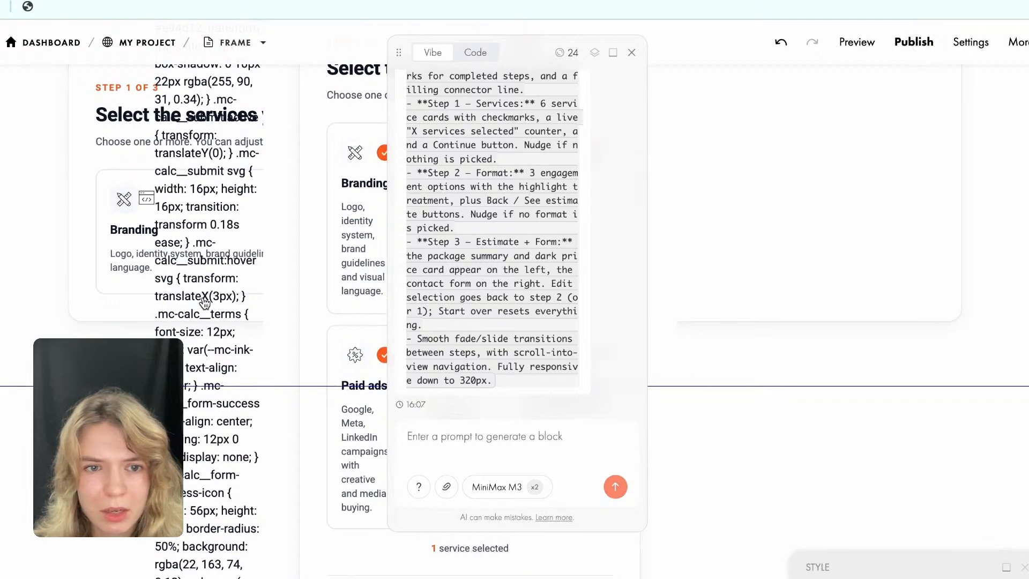
click(613, 53)
scroll(620, 292, up, 5)
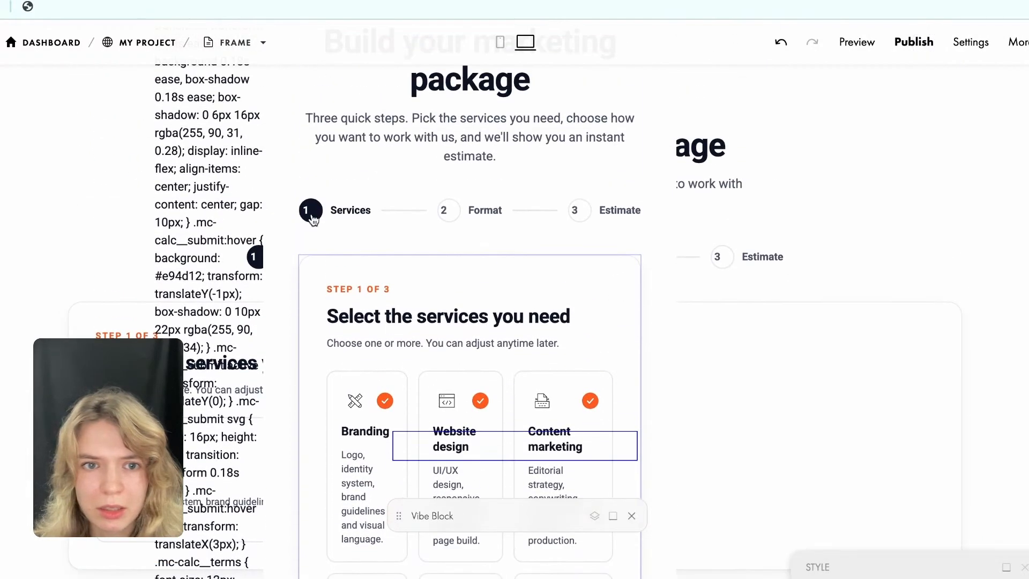
scroll(255, 196, up, 3)
Dismiss the Zero Block introduction and look through the page's sections to locate the project calculator.
click(925, 42)
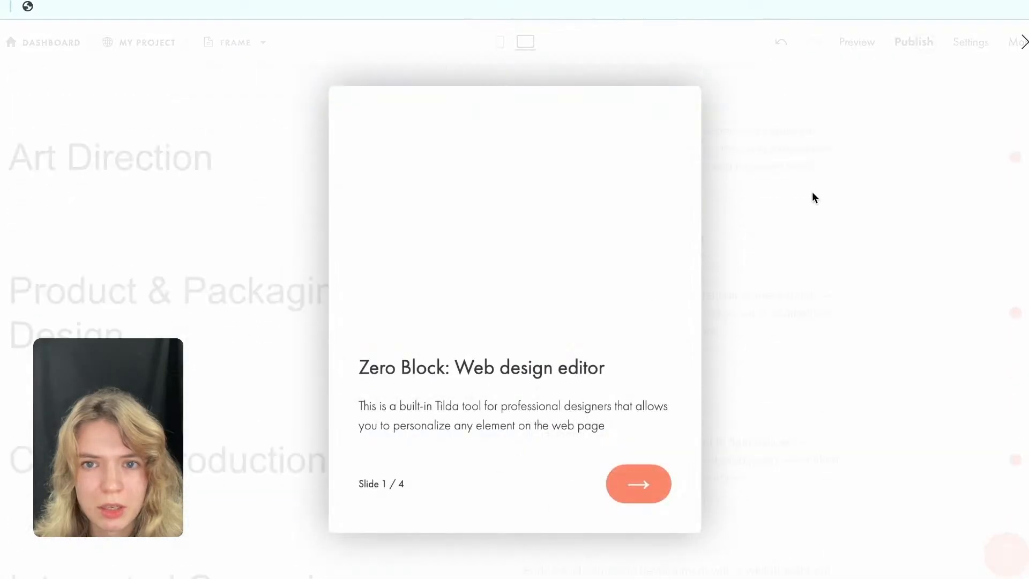
click(1024, 42)
scroll(355, 382, down, 15)
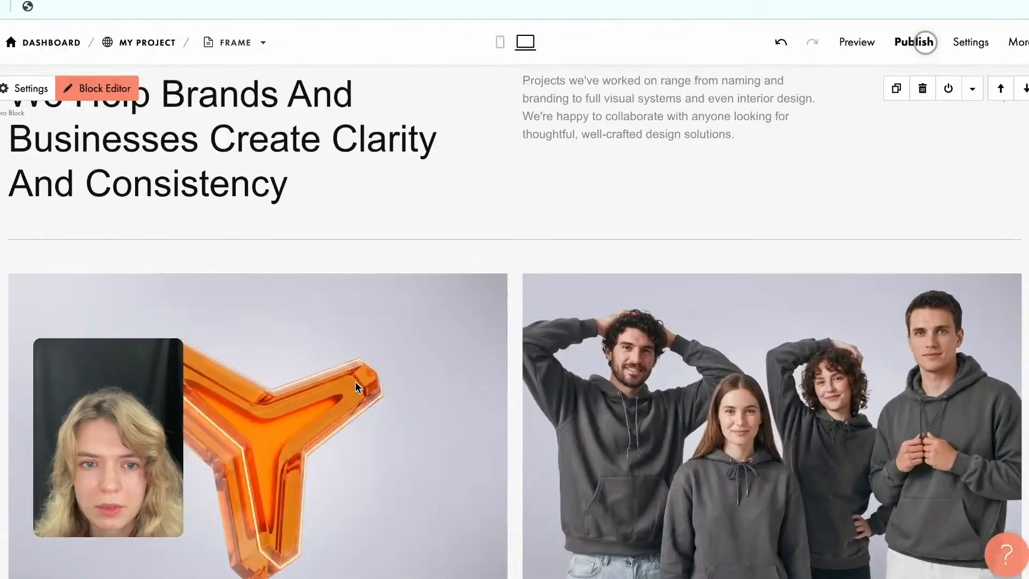
scroll(356, 383, down, 20)
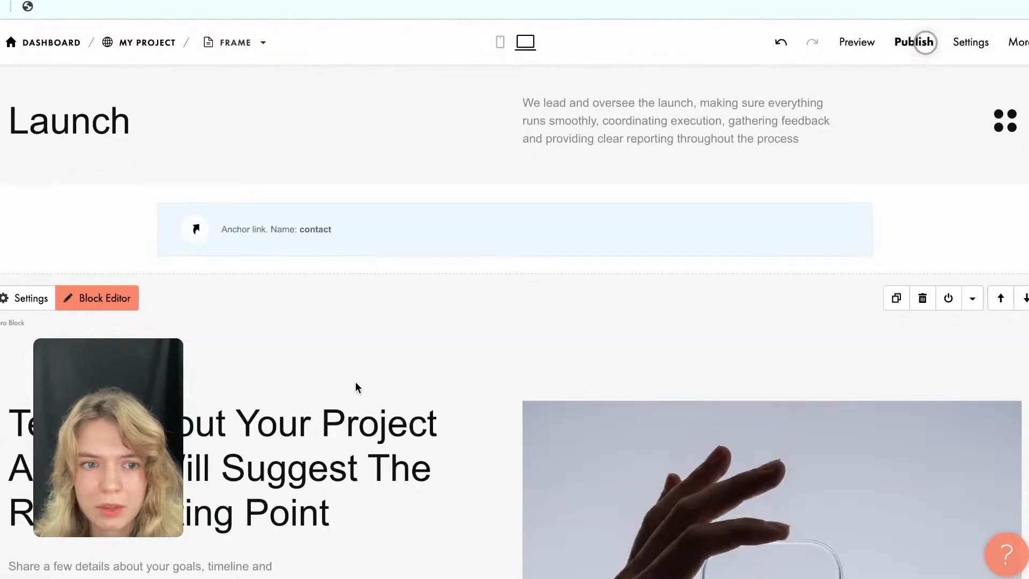
scroll(356, 383, down, 20)
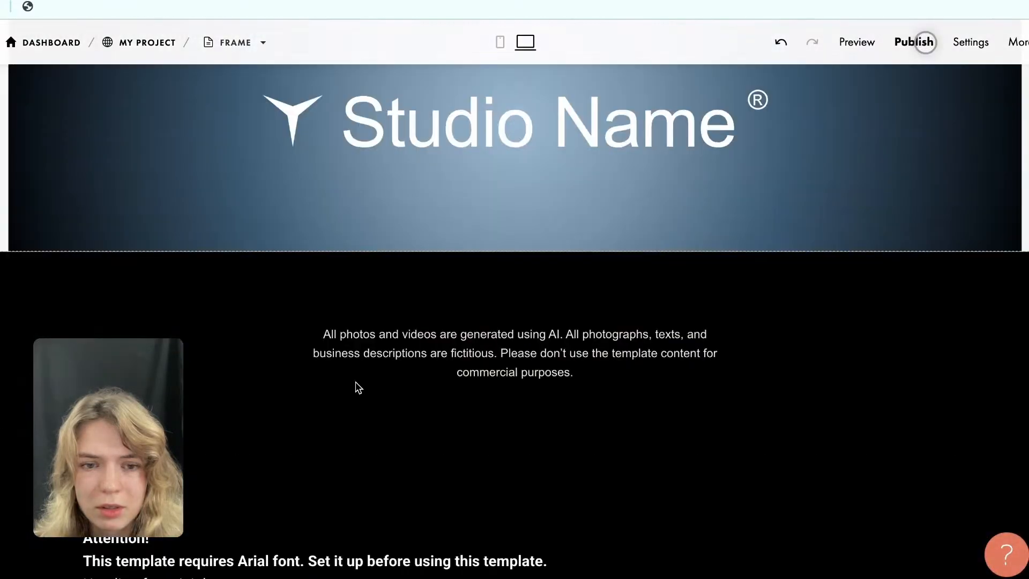
scroll(358, 387, down, 5)
scroll(358, 388, up, 20)
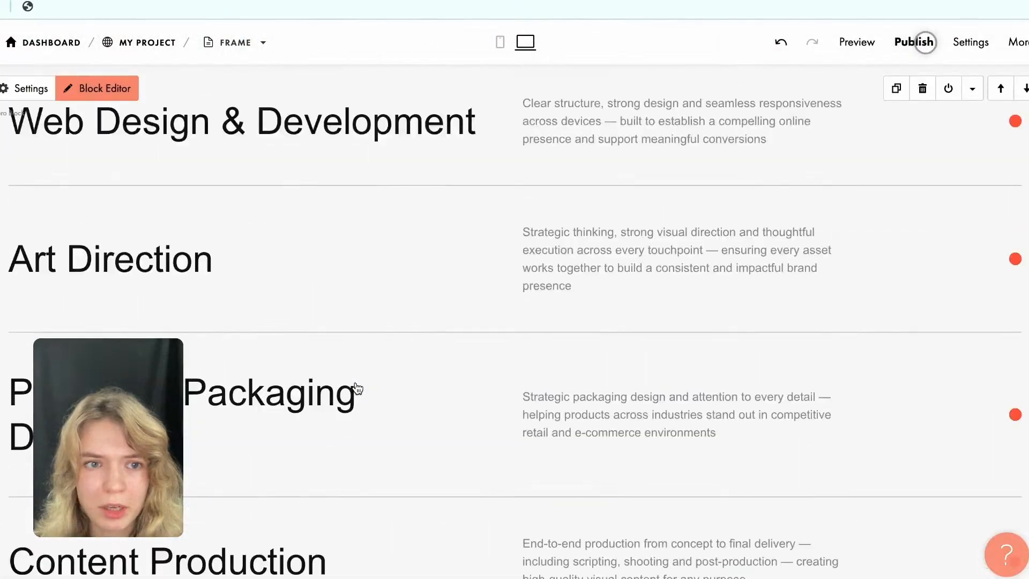
scroll(356, 385, down, 15)
scroll(355, 382, up, 15)
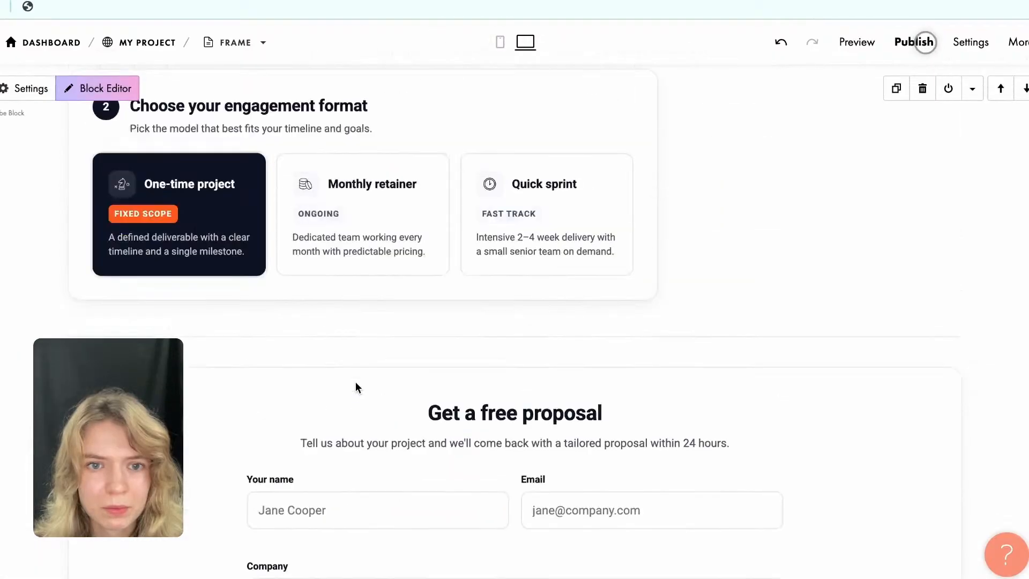
scroll(355, 382, up, 3)
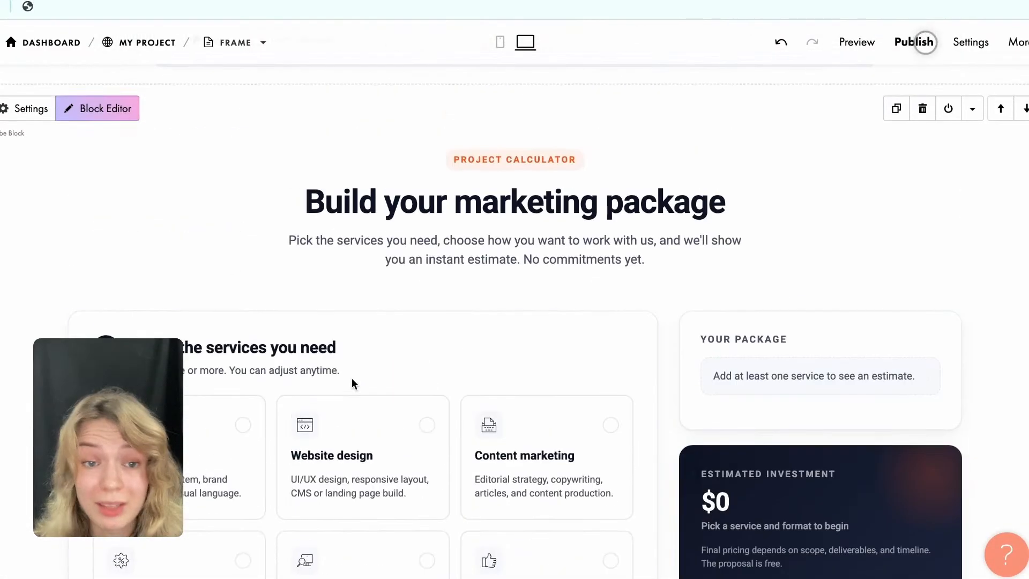
Open the project calculator's block editor and move its Vibe chat to the middle of the page.
click(89, 110)
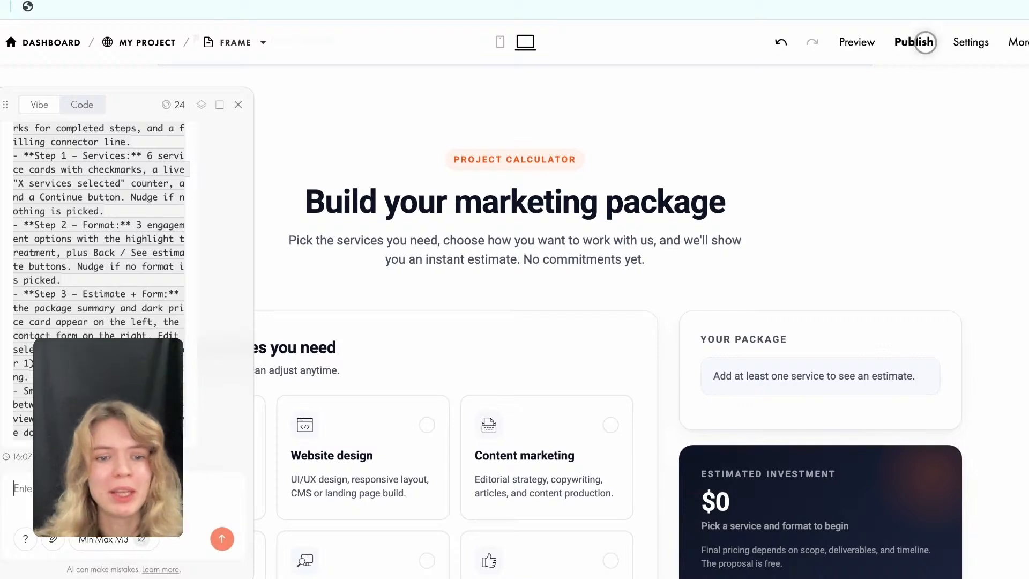
click(127, 553)
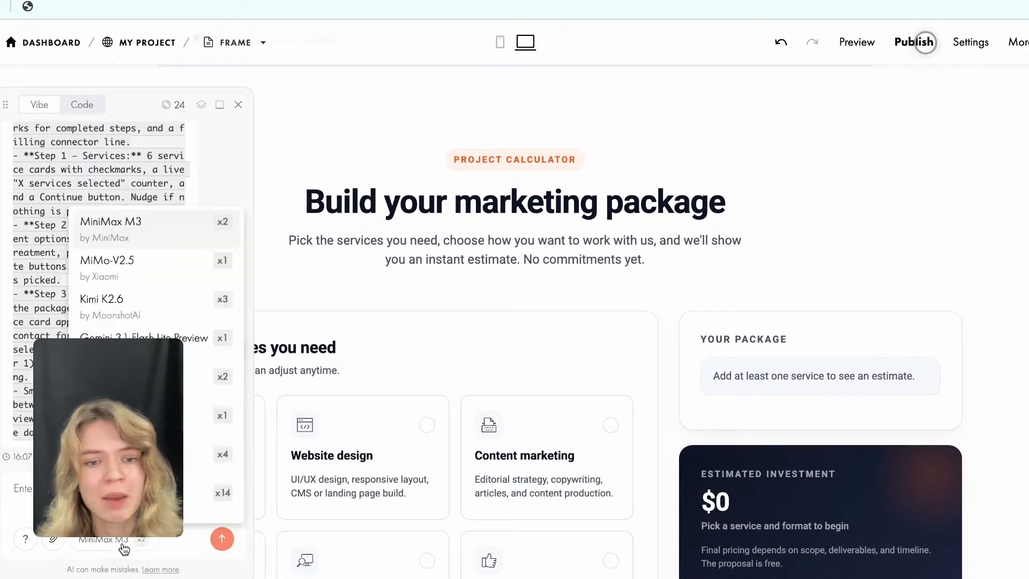
click(132, 103)
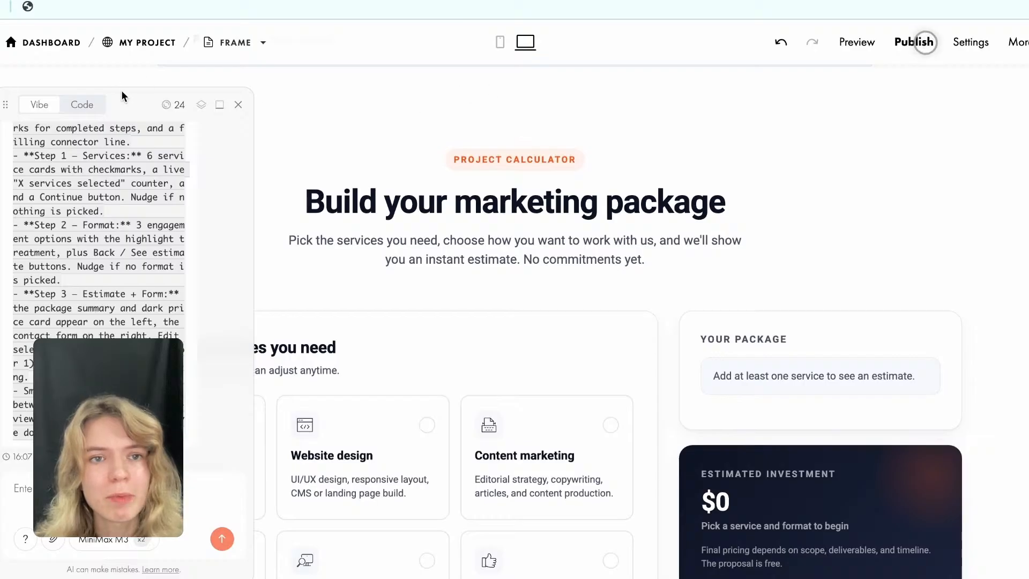
drag(6, 104, 489, 78)
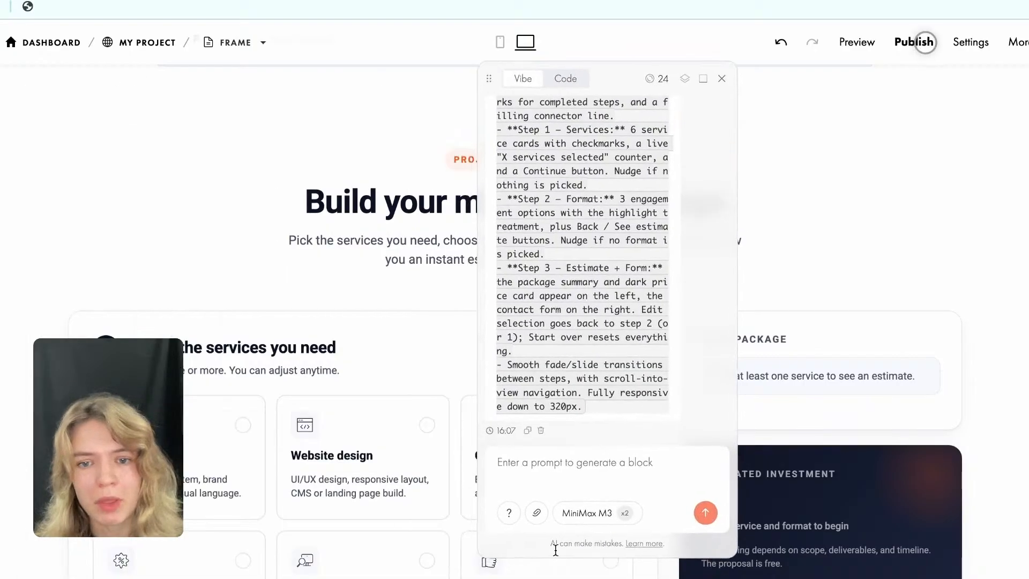
Switch the generation model to Claude Haiku 4.5 and submit the prompt "make it multi step".
click(585, 516)
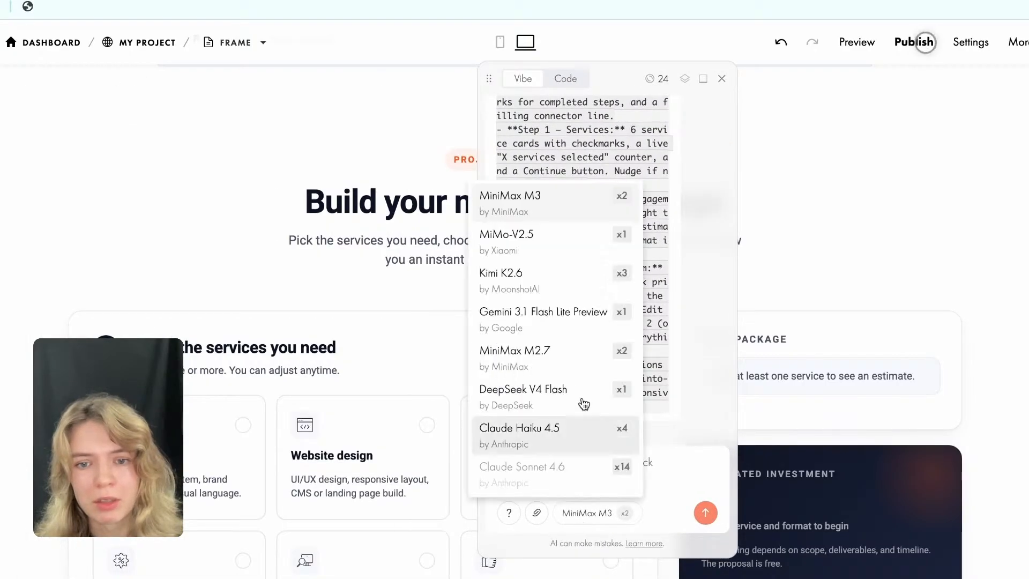
click(547, 441)
scroll(547, 254, down, 2)
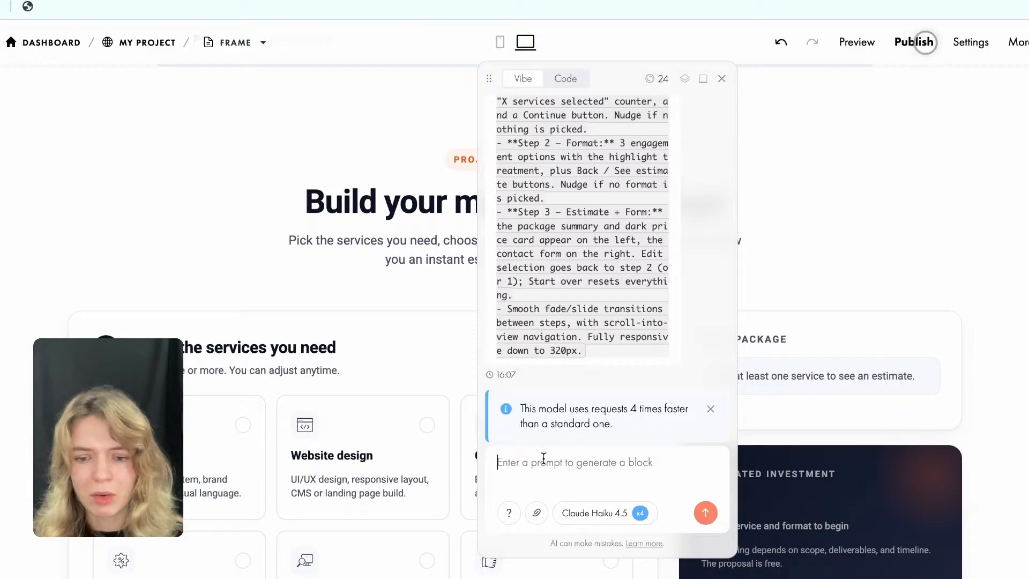
text(make it multi step)
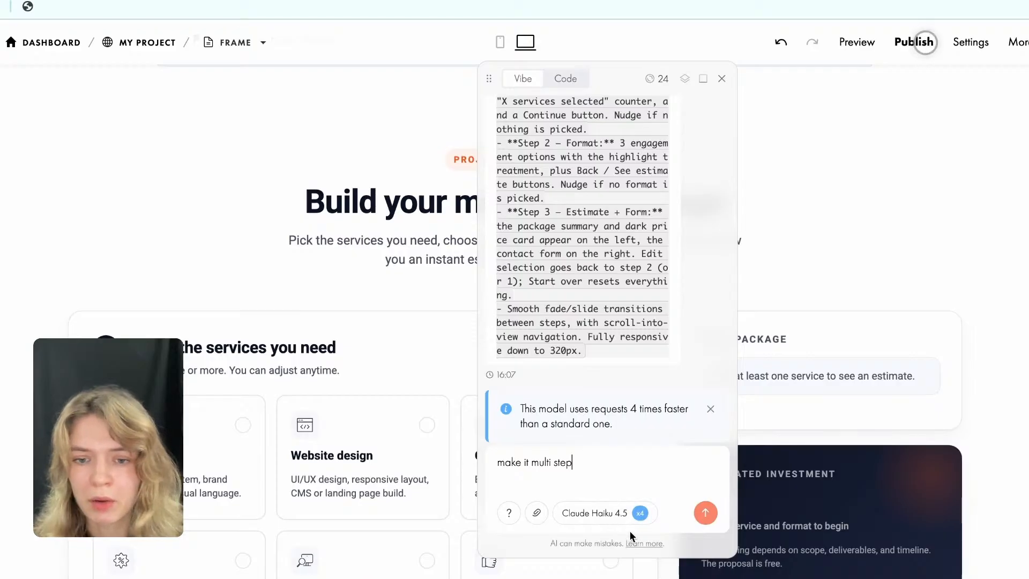
click(706, 513)
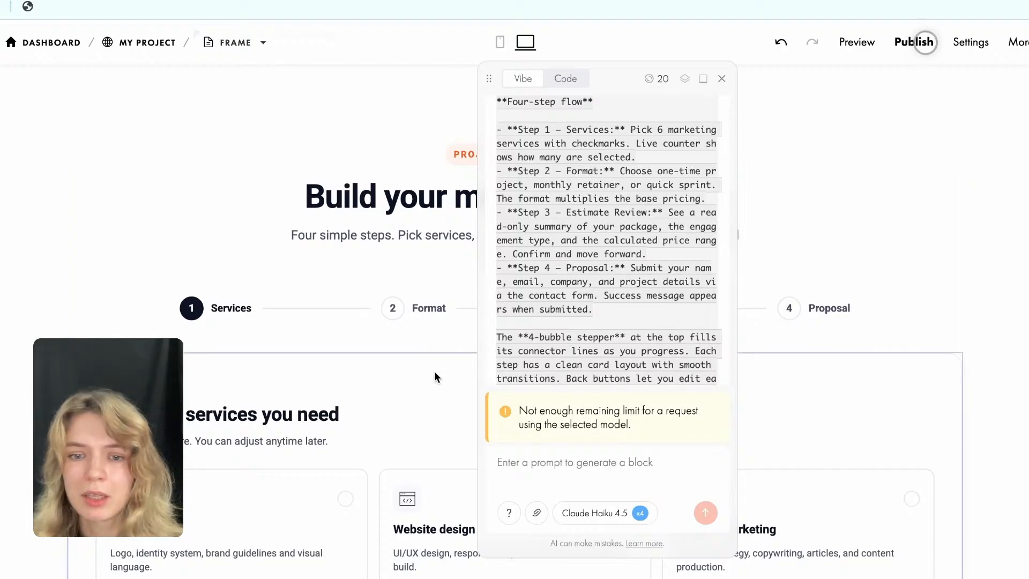
Close the Vibe Block chat and look over the regenerated calculator's service cards, heading and progress bar.
scroll(434, 375, down, 2)
scroll(434, 371, down, 5)
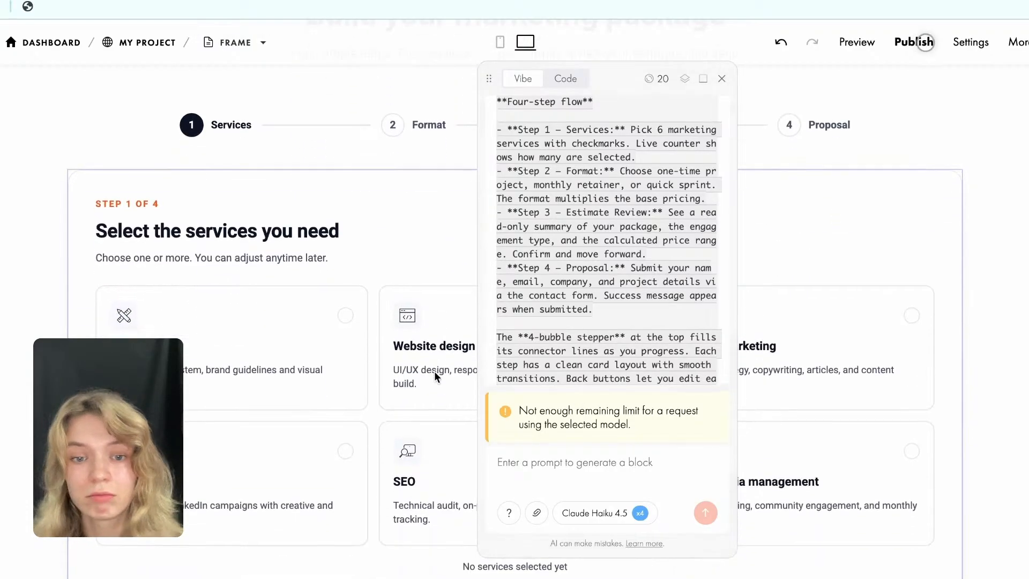
click(722, 79)
scroll(634, 247, up, 4)
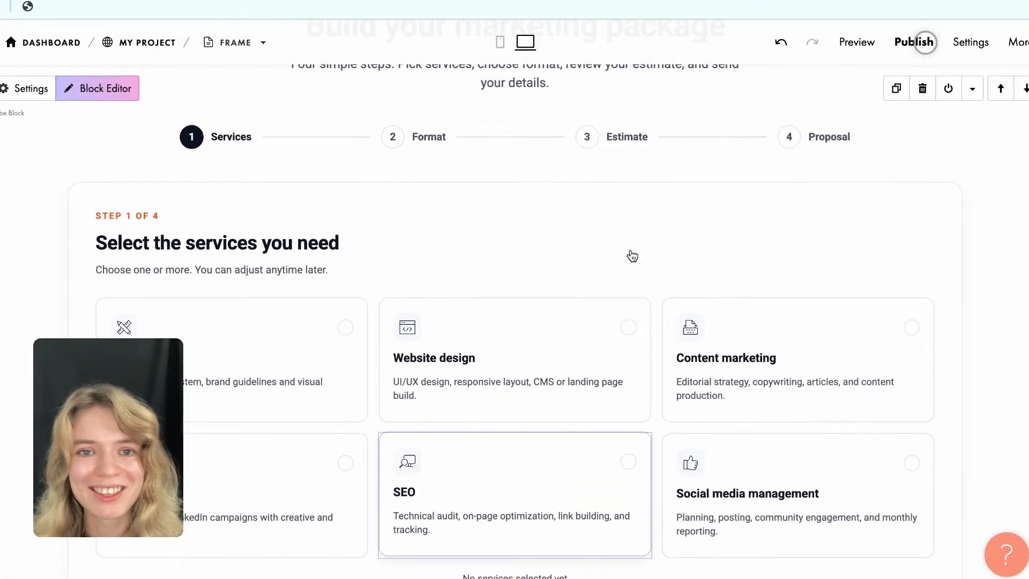
scroll(285, 133, up, 4)
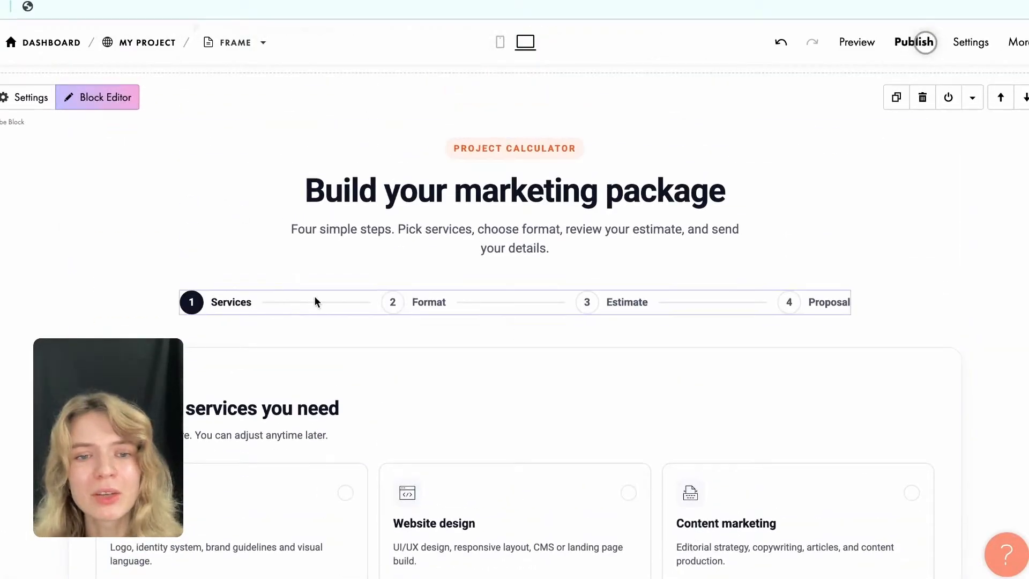
Test the Format marker in the progress bar, select the Branding service and continue to the engagement format step.
click(429, 303)
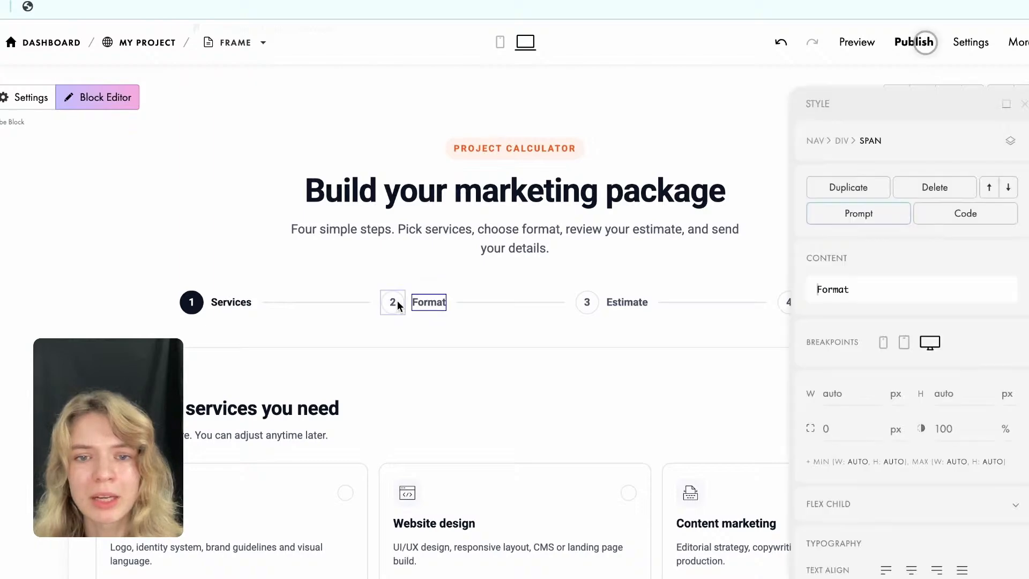
click(398, 304)
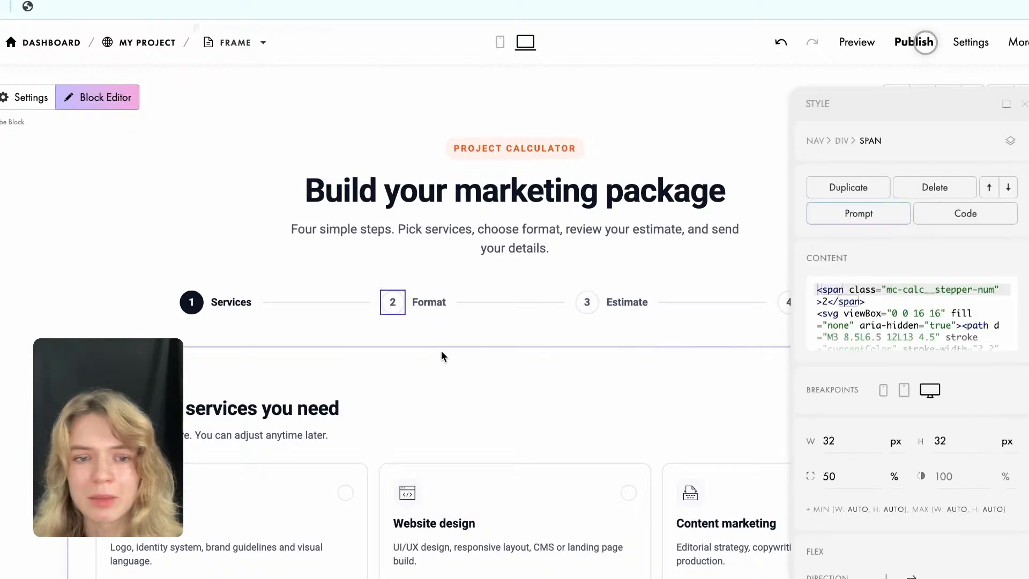
scroll(441, 351, down, 3)
click(239, 363)
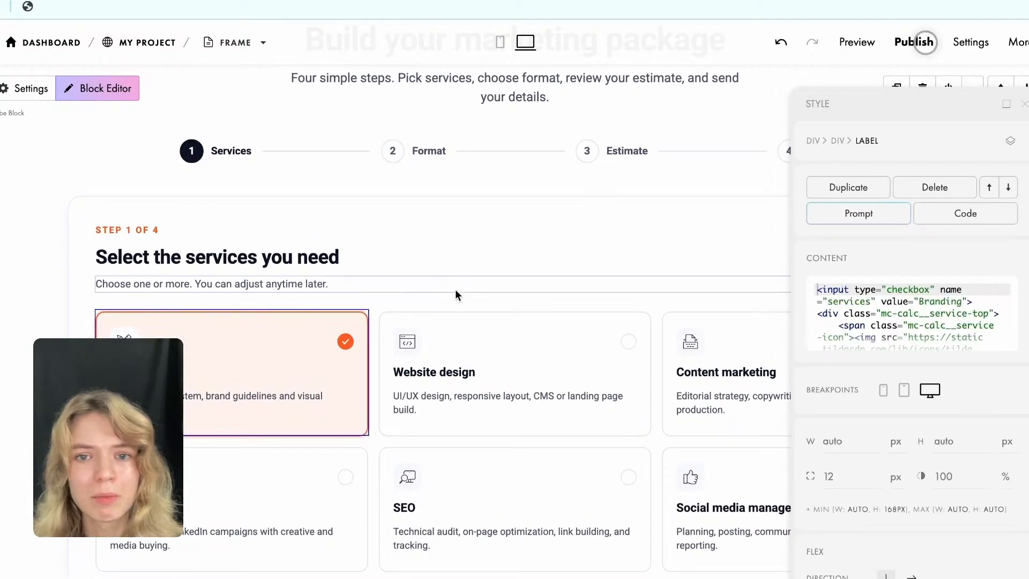
scroll(455, 289, down, 2)
click(1024, 103)
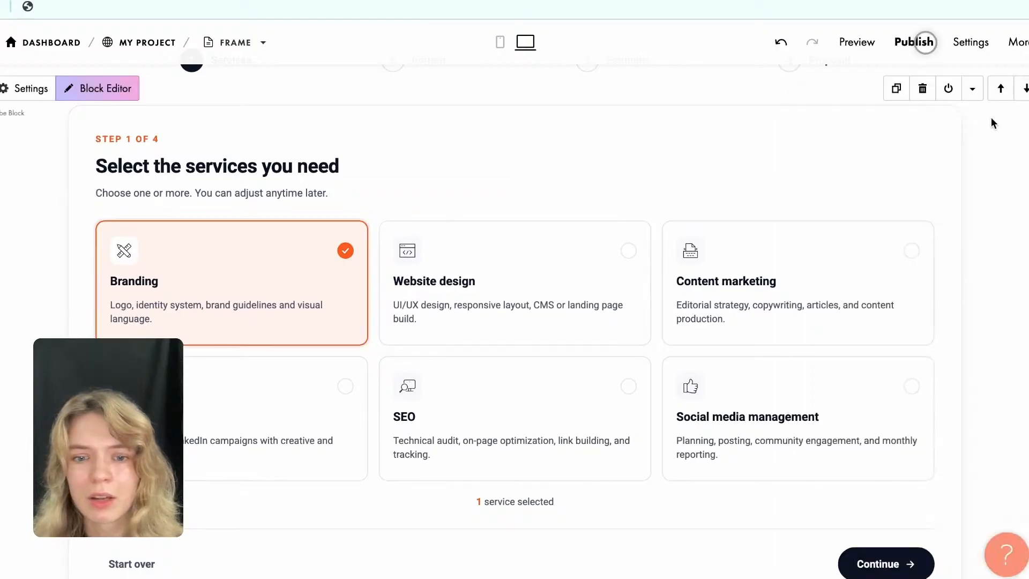
click(879, 559)
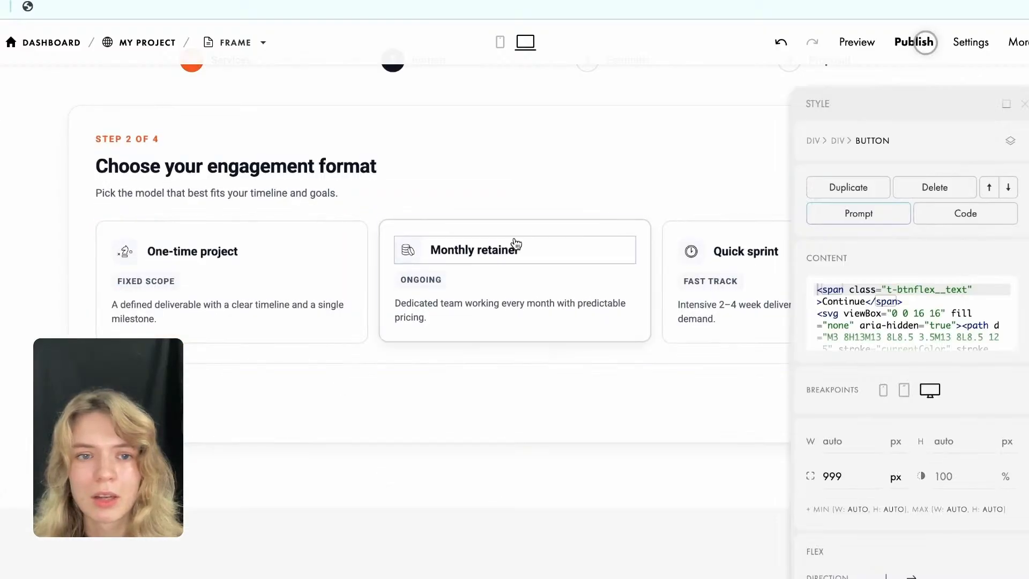
Choose the One-time project format in the calculator and continue to the estimate review.
click(296, 278)
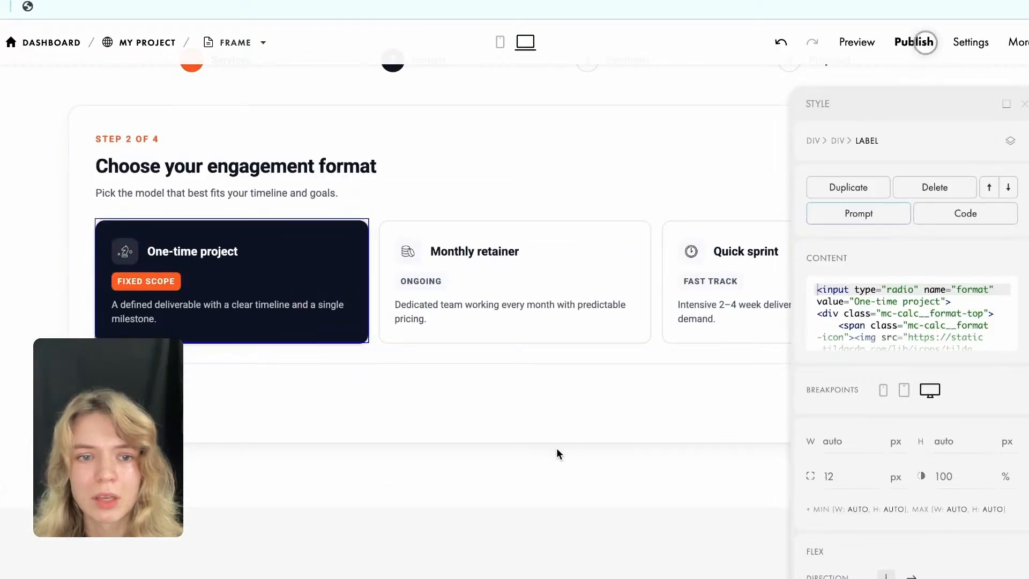
click(1023, 104)
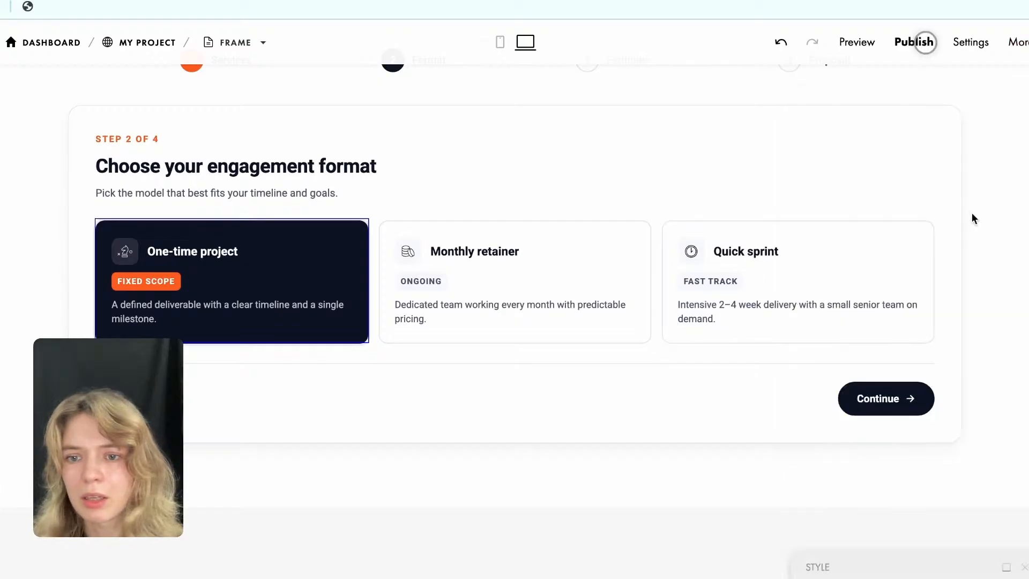
click(884, 398)
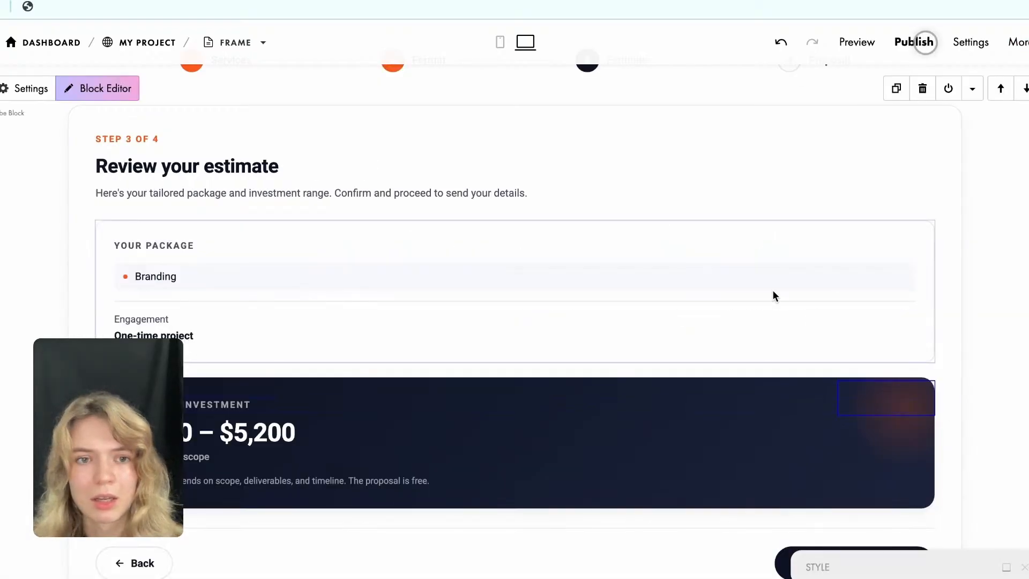
Check the estimate, proceed to the proposal request and examine the contact form's fields and submit button.
scroll(627, 252, down, 3)
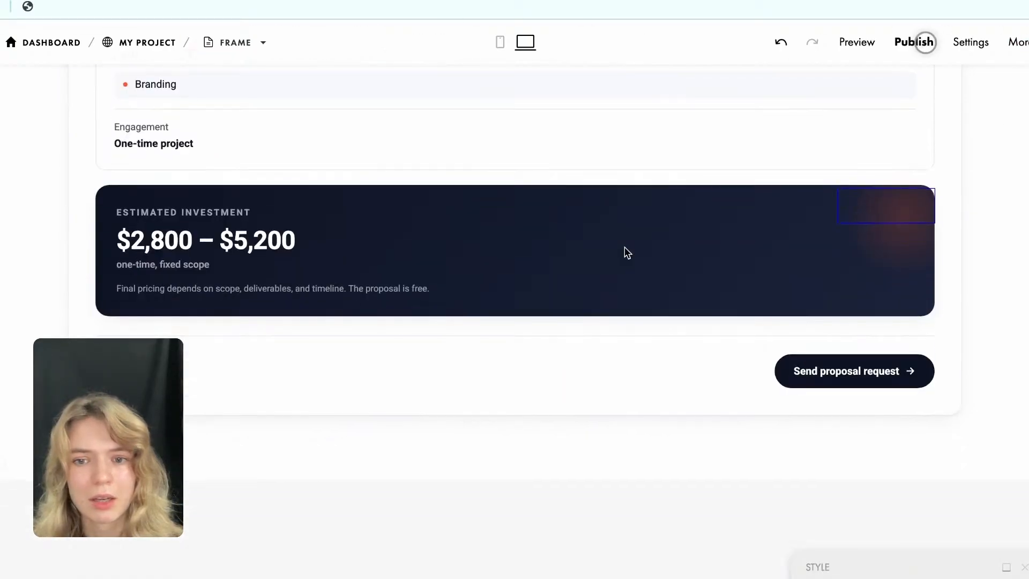
click(843, 380)
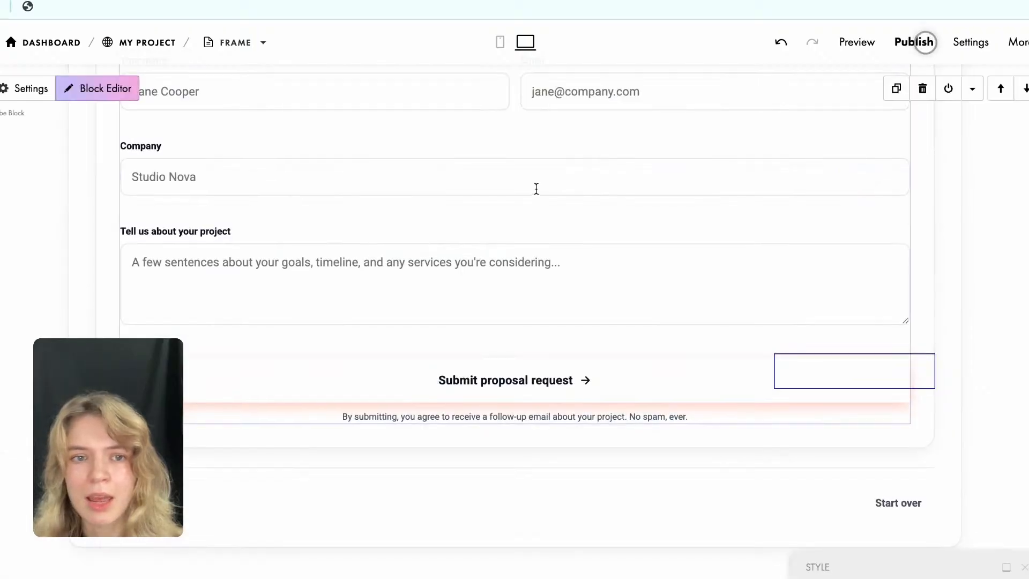
scroll(531, 192, up, 3)
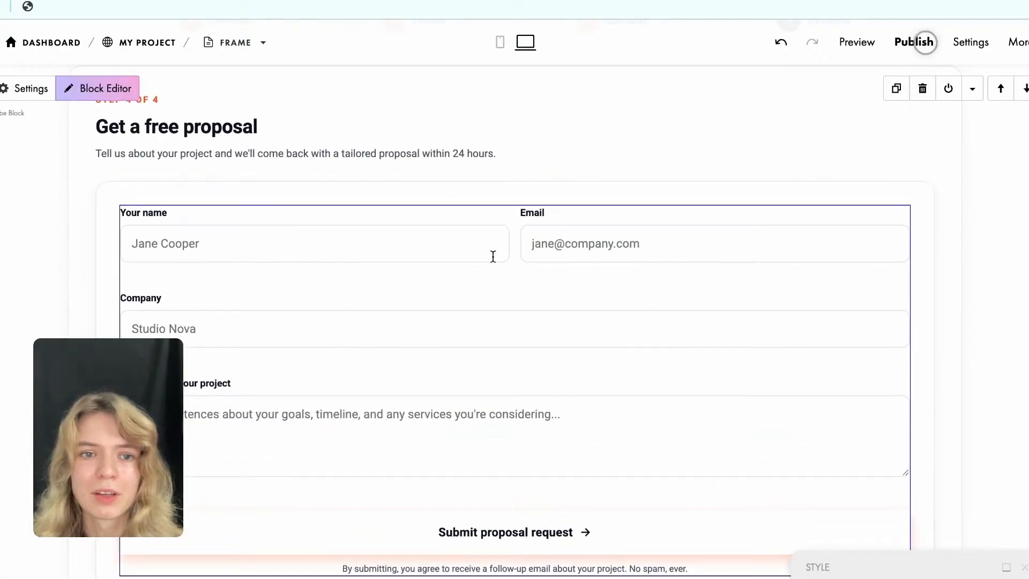
scroll(289, 383, down, 2)
scroll(293, 381, down, 1)
Test the backward navigation from the proposal form through the estimate review to the engagement format step.
click(135, 506)
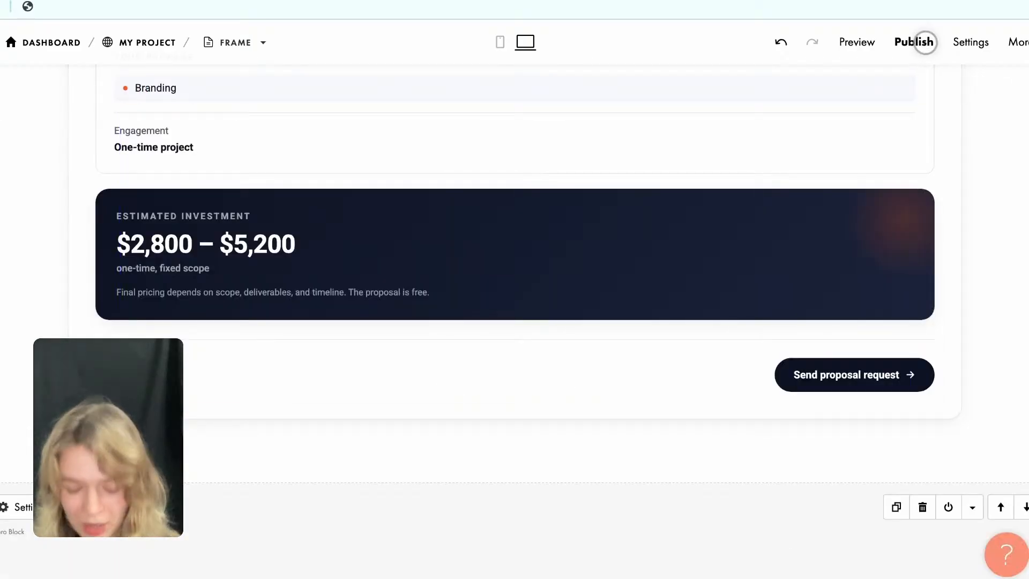
scroll(135, 472, up, 5)
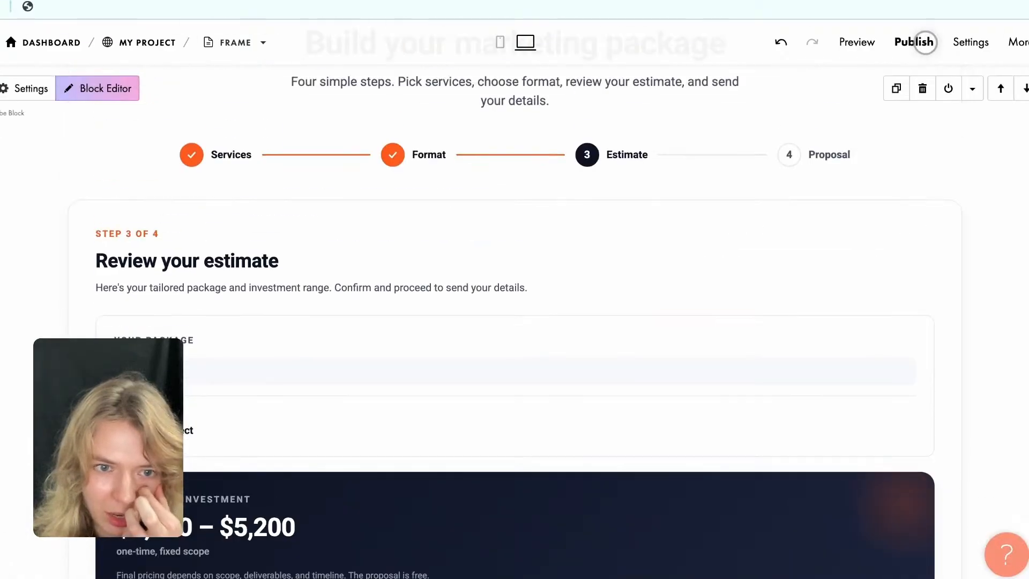
scroll(221, 246, down, 3)
scroll(222, 246, down, 1)
click(135, 423)
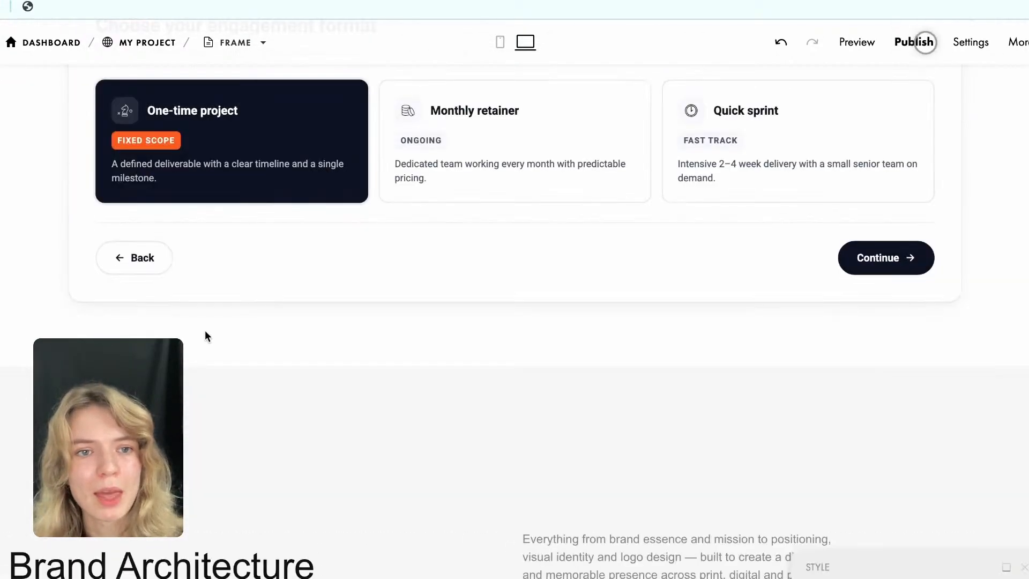
scroll(205, 330, up, 5)
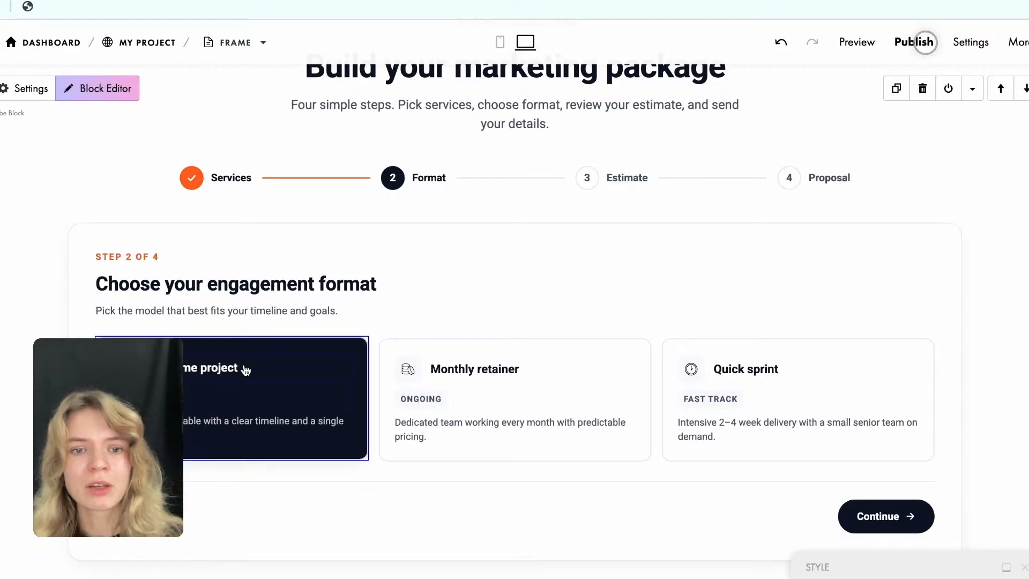
Show the style settings, select the "Choose your engagement format" heading and highlight "your engagement format" in its content.
click(1006, 568)
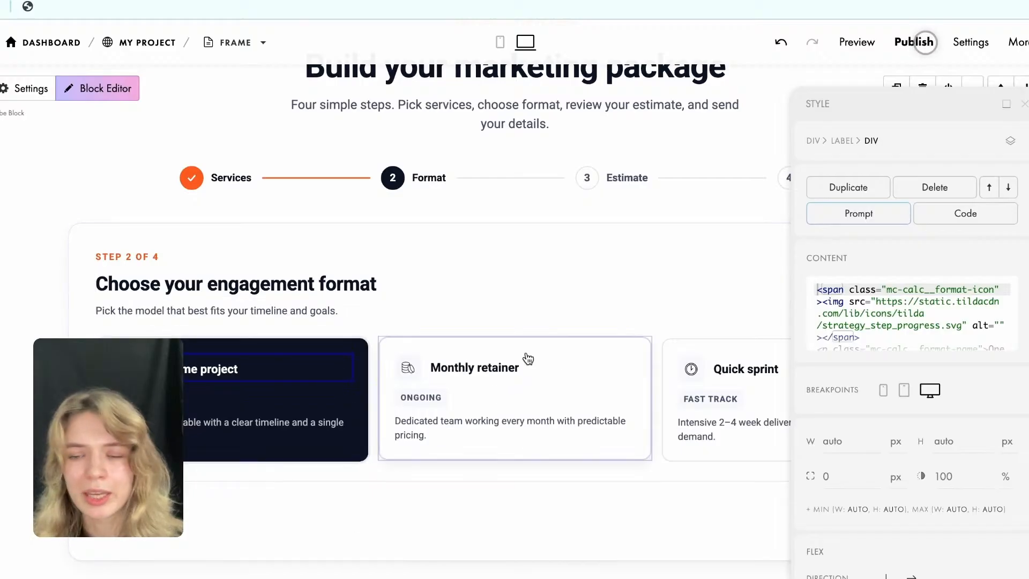
scroll(917, 313, down, 2)
scroll(917, 313, up, 2)
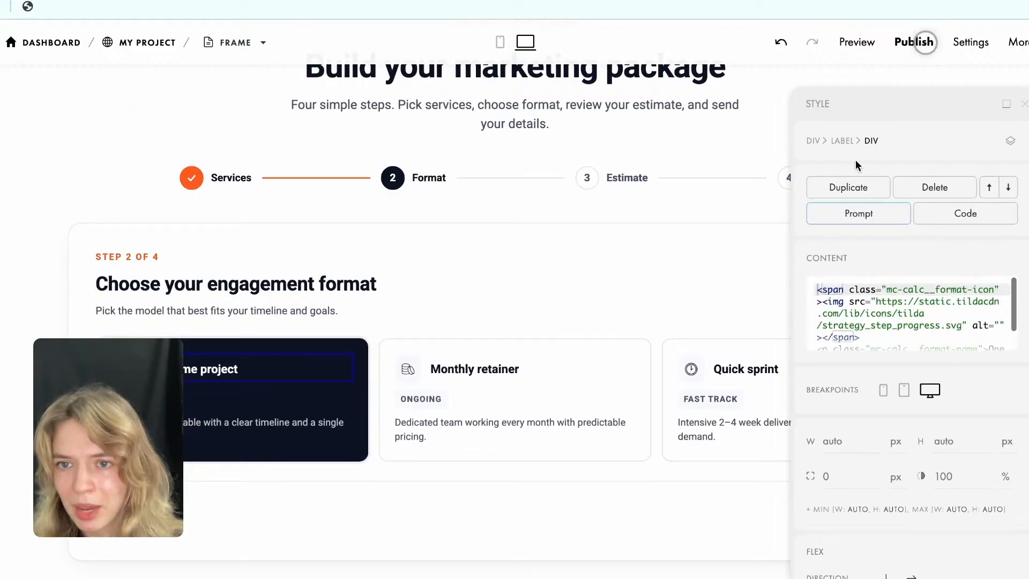
click(179, 284)
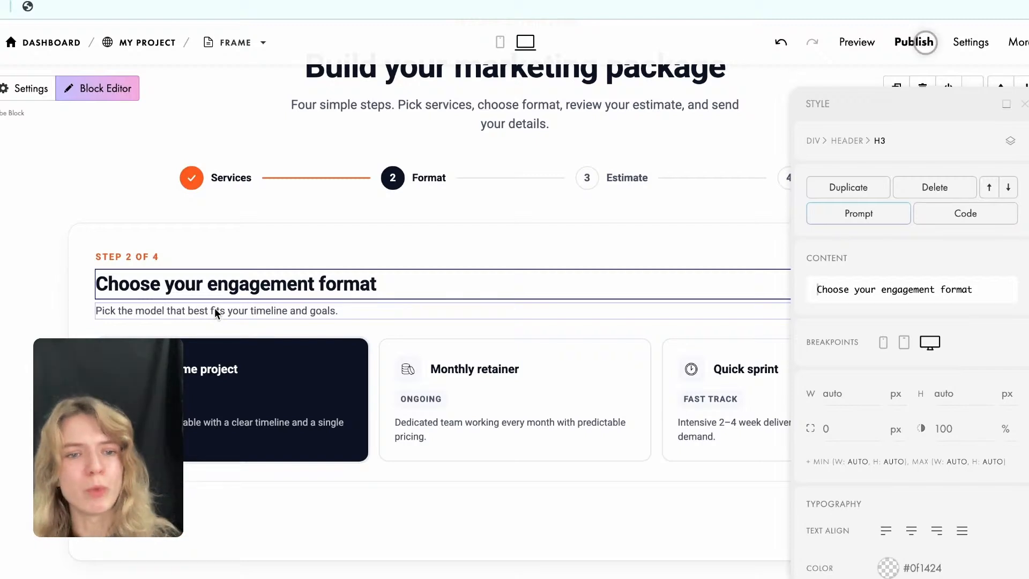
click(897, 290)
drag(854, 288, 994, 285)
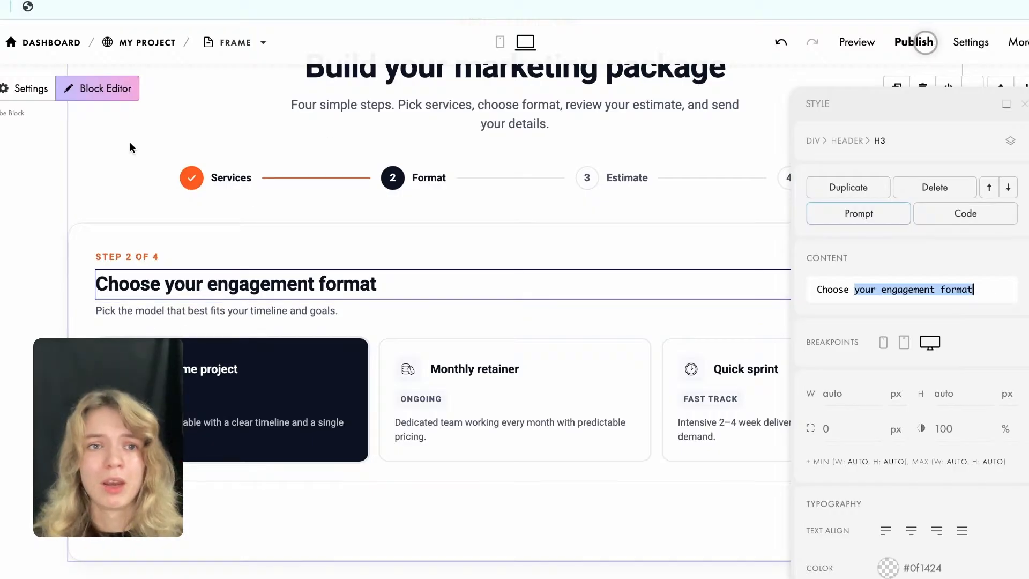
Examine the calculator's CSS code in the Vibe Block code editor, return to the chat view and minimise the editor.
click(89, 94)
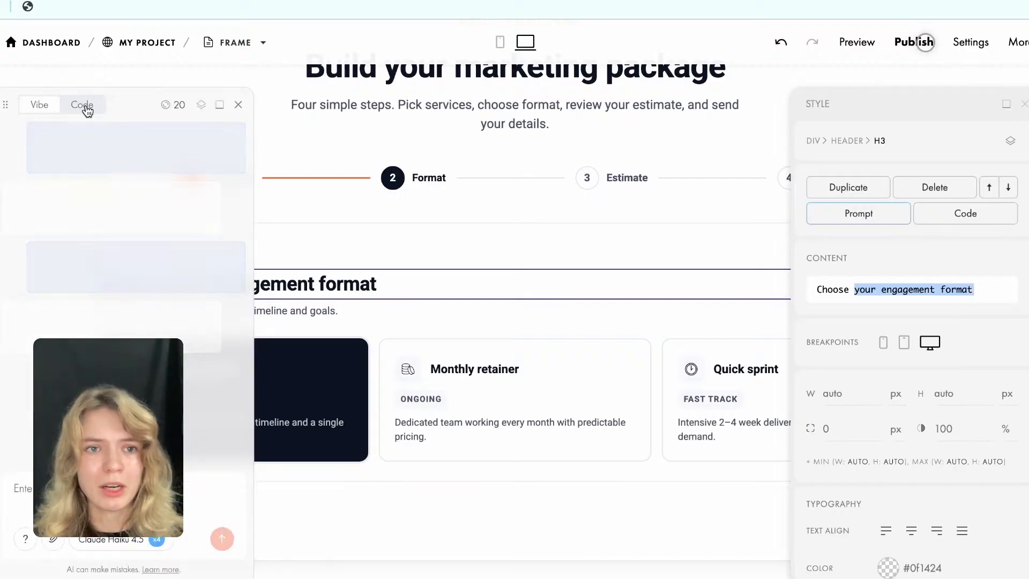
click(81, 105)
scroll(198, 282, down, 10)
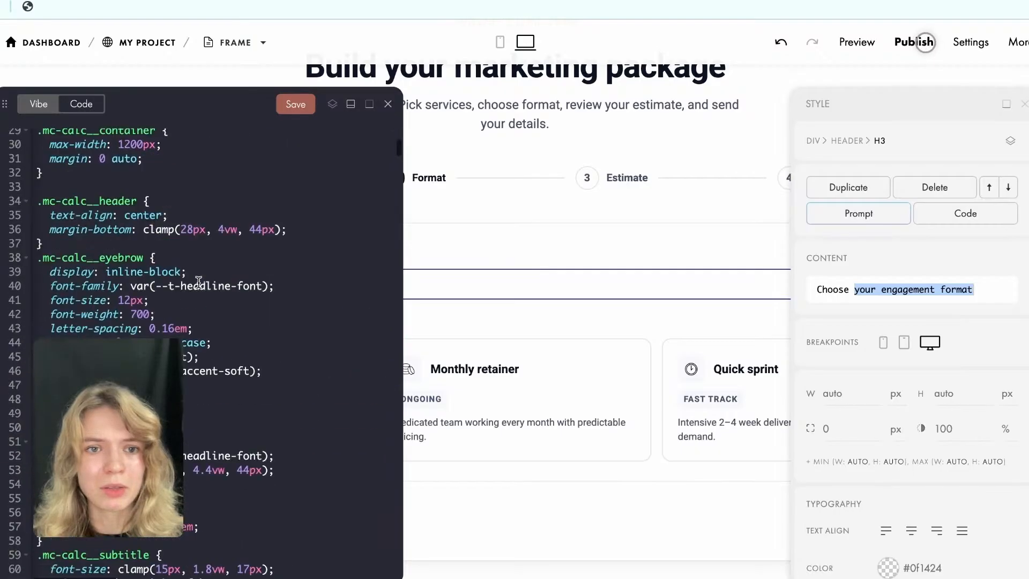
scroll(147, 265, down, 20)
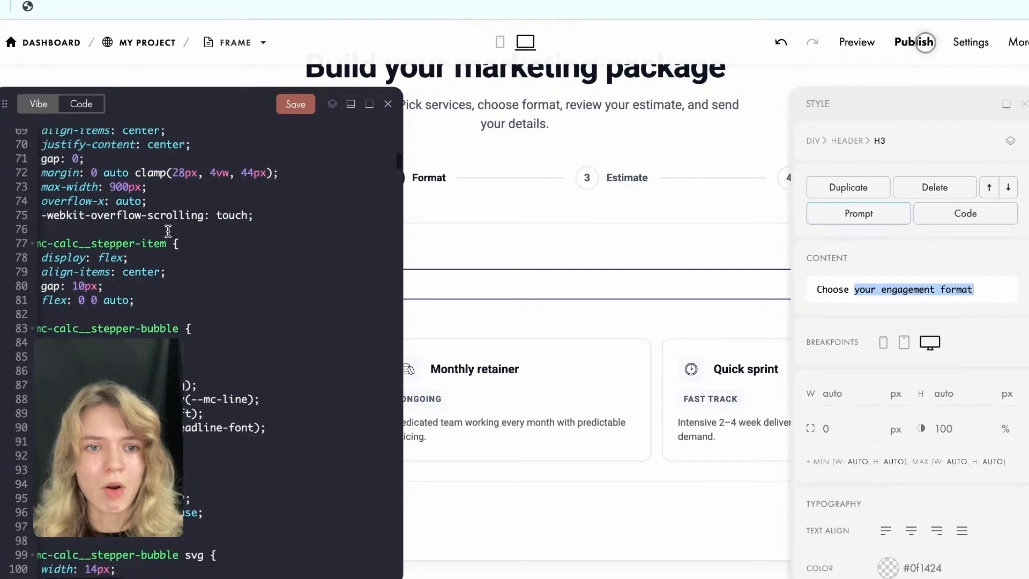
scroll(236, 370, right, 2)
scroll(236, 365, down, 20)
scroll(237, 364, right, 2)
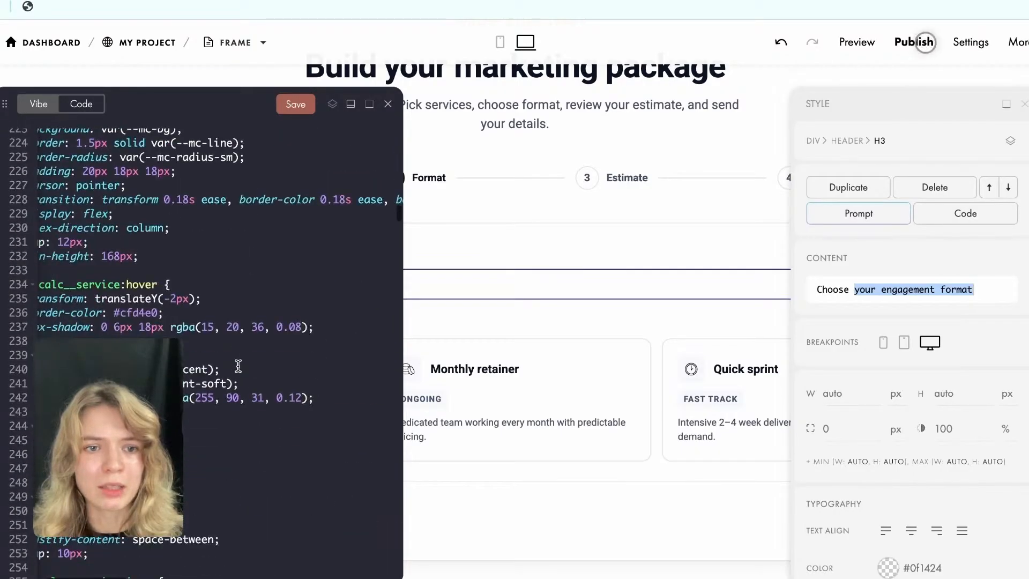
scroll(10, 145, down, 1)
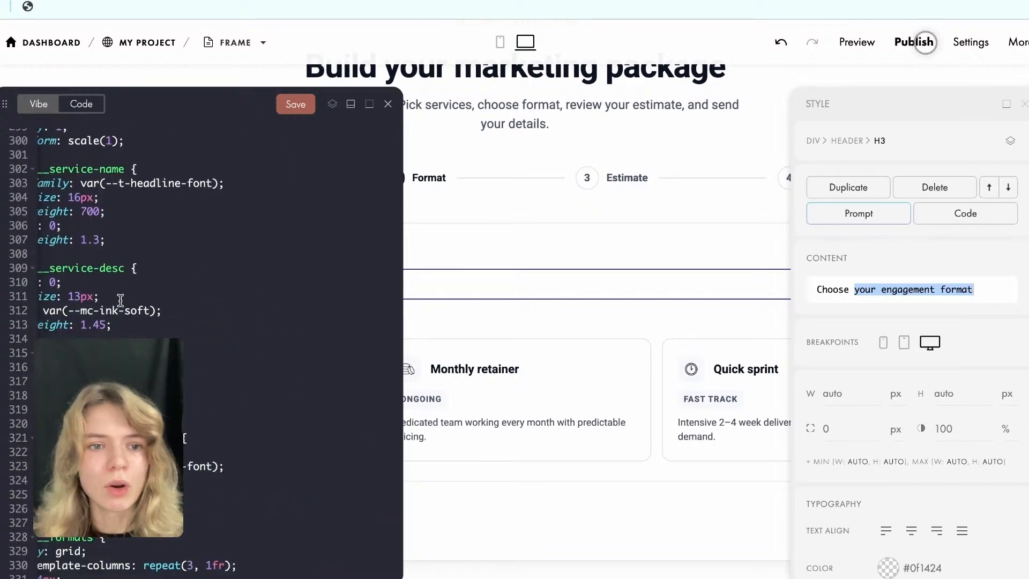
scroll(121, 283, down, 2)
scroll(133, 293, right, 1)
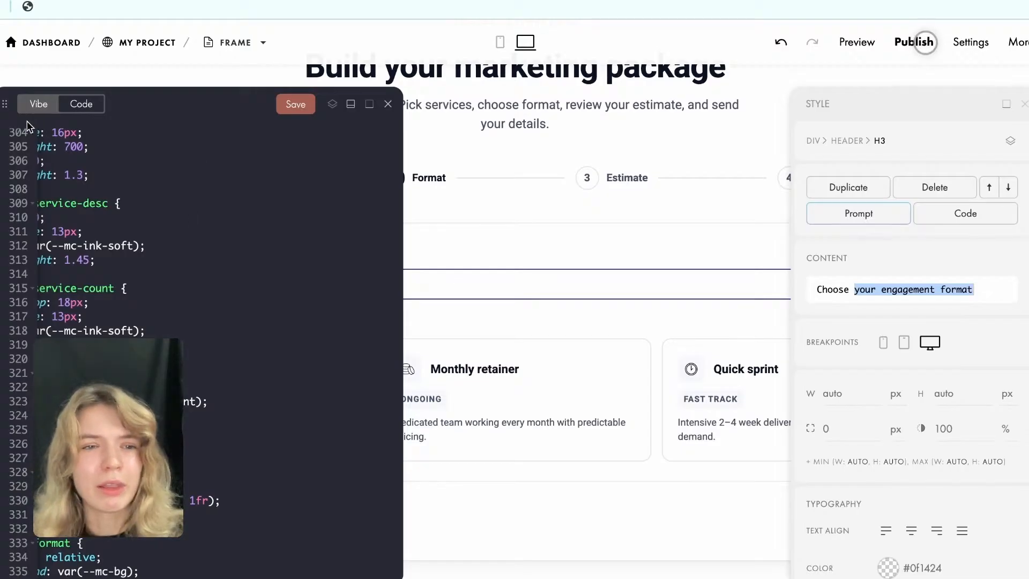
click(42, 109)
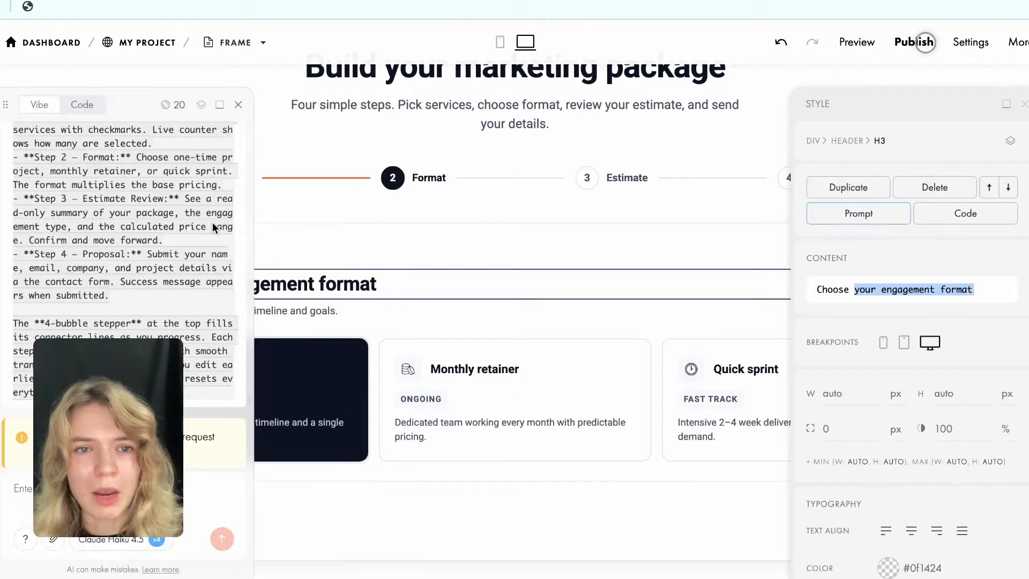
click(220, 105)
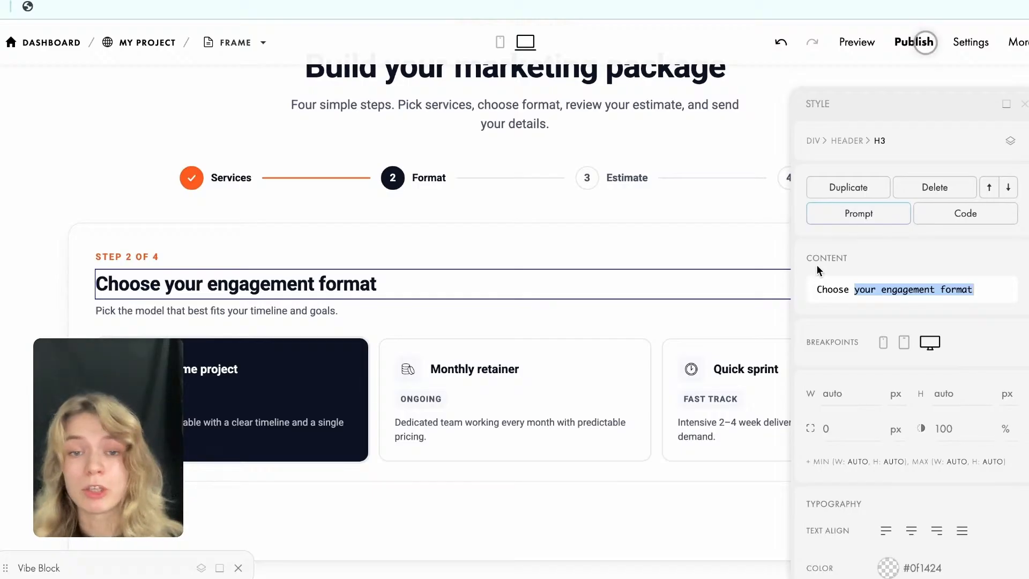
Change the engagement format heading to "Choose how you want to engage".
click(899, 287)
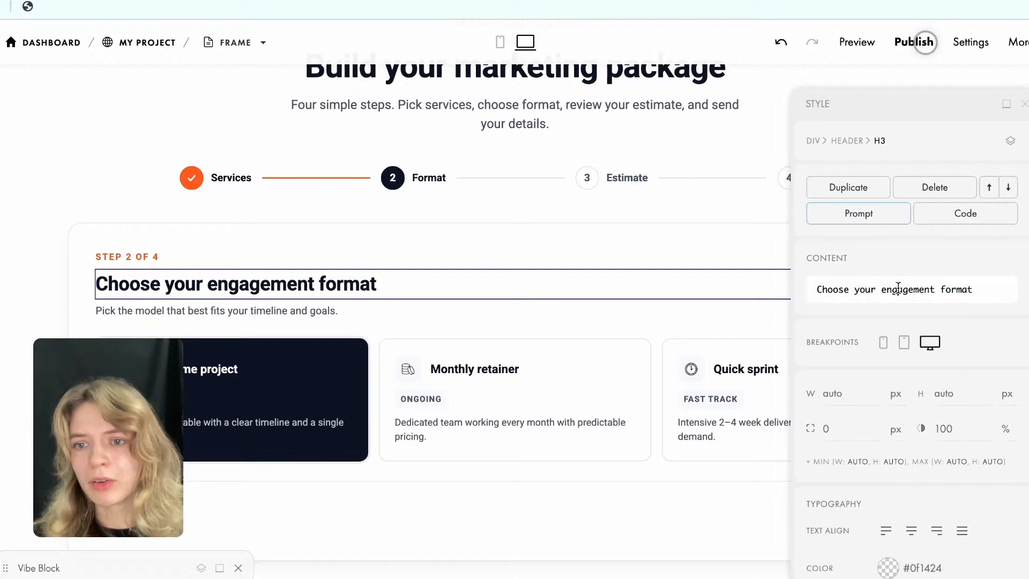
drag(853, 290, 973, 289)
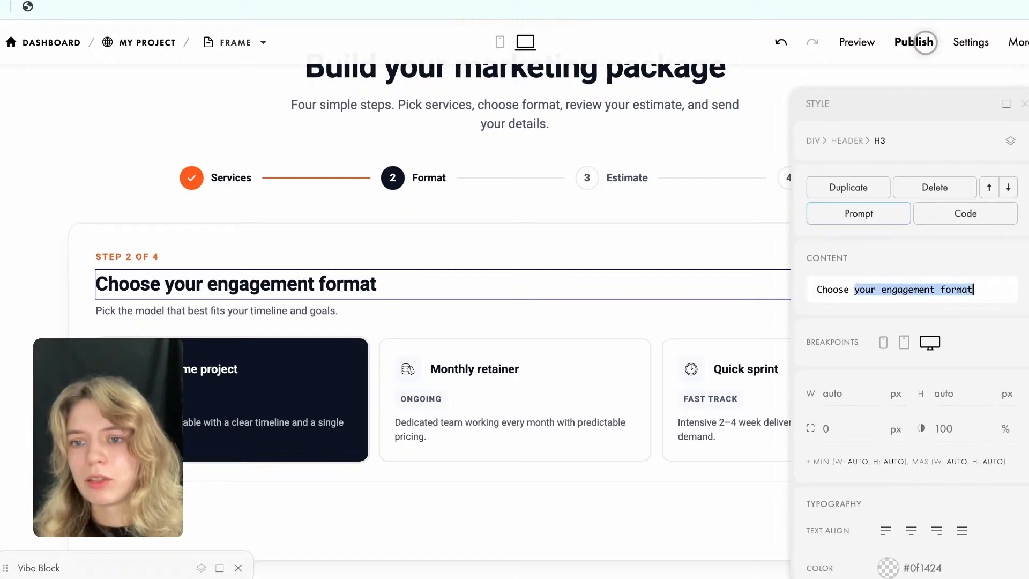
text(hoose h)
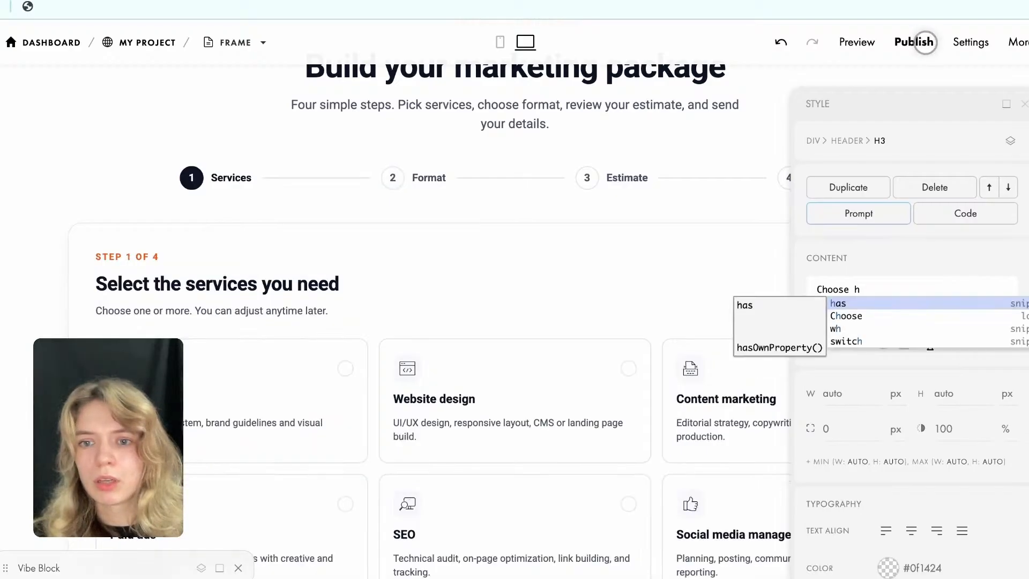
text(ow you)
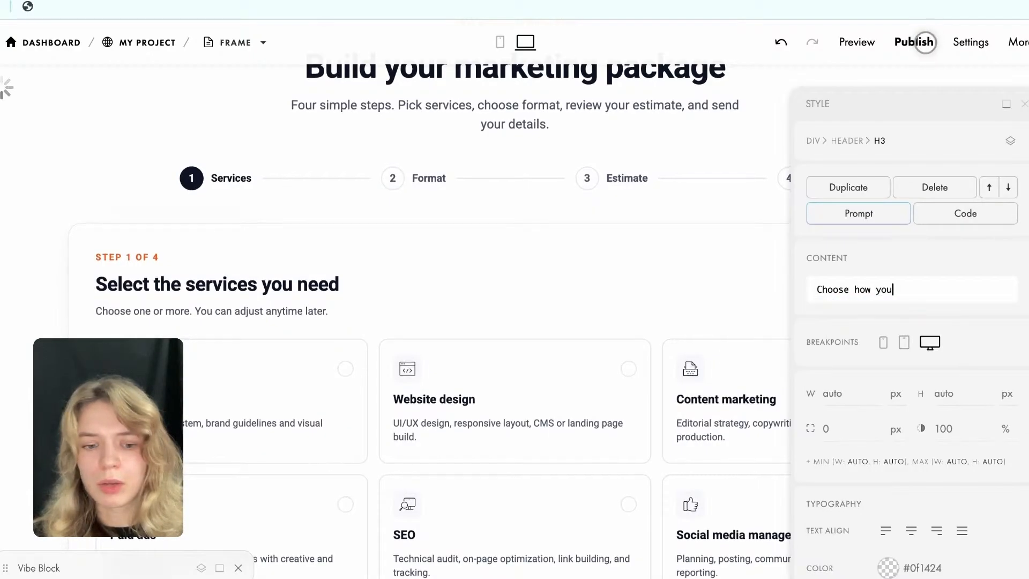
text( want to engage)
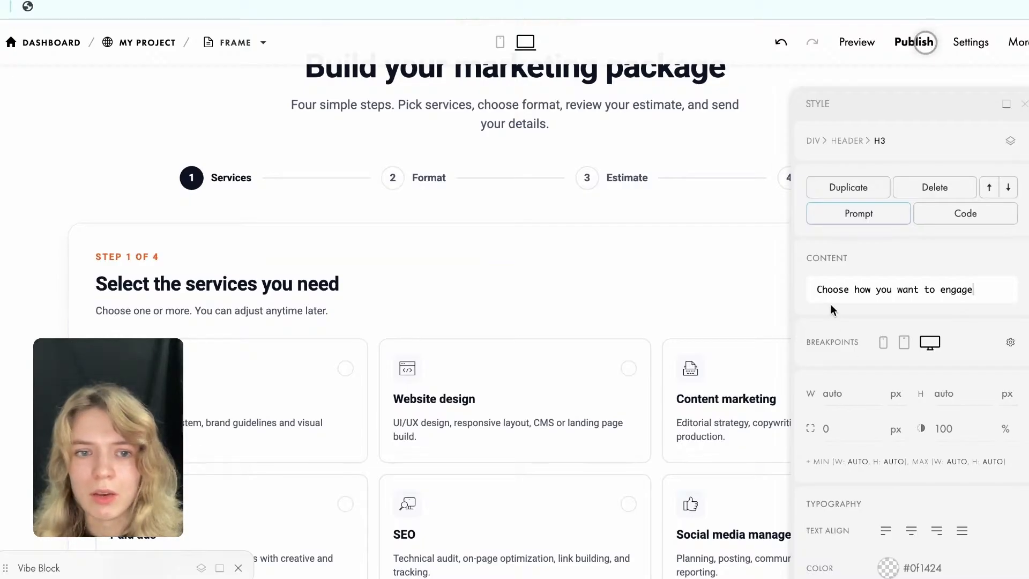
Try to reach the format step through the progress bar markers and by continuing without any service selected.
click(233, 176)
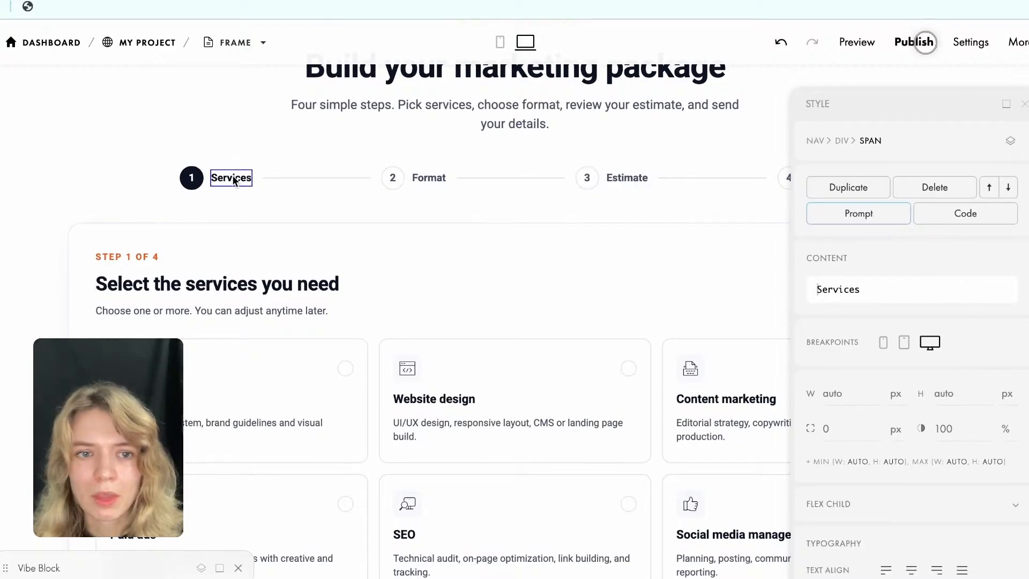
scroll(300, 282, down, 3)
scroll(273, 182, up, 2)
click(423, 104)
scroll(295, 375, down, 3)
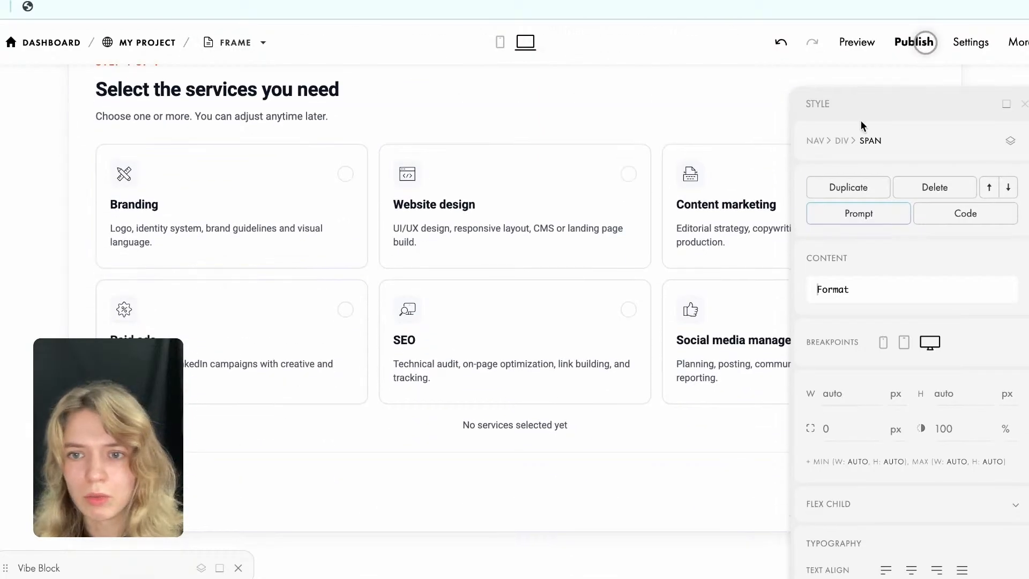
scroll(603, 96, up, 2)
click(926, 43)
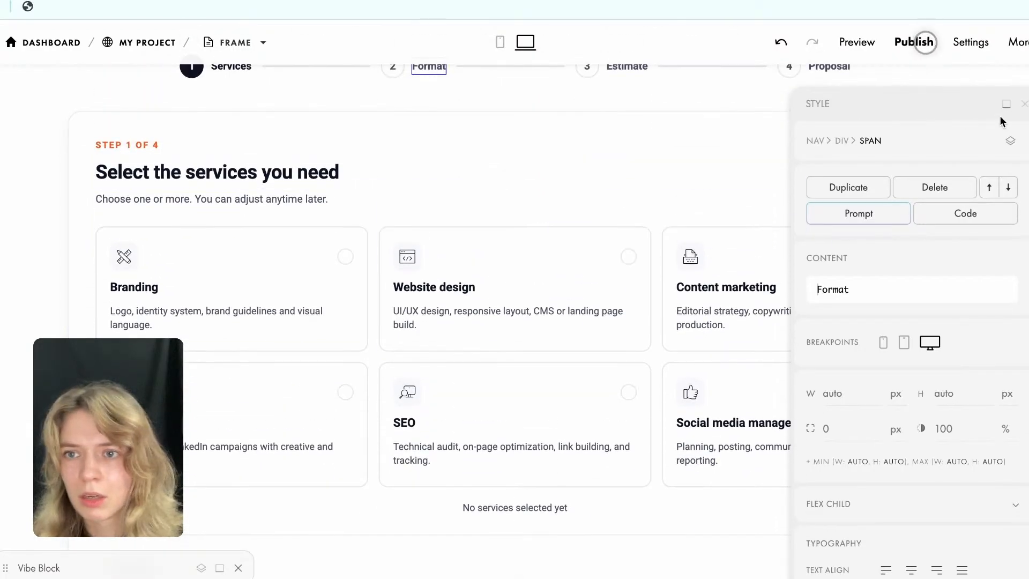
click(1024, 106)
click(894, 568)
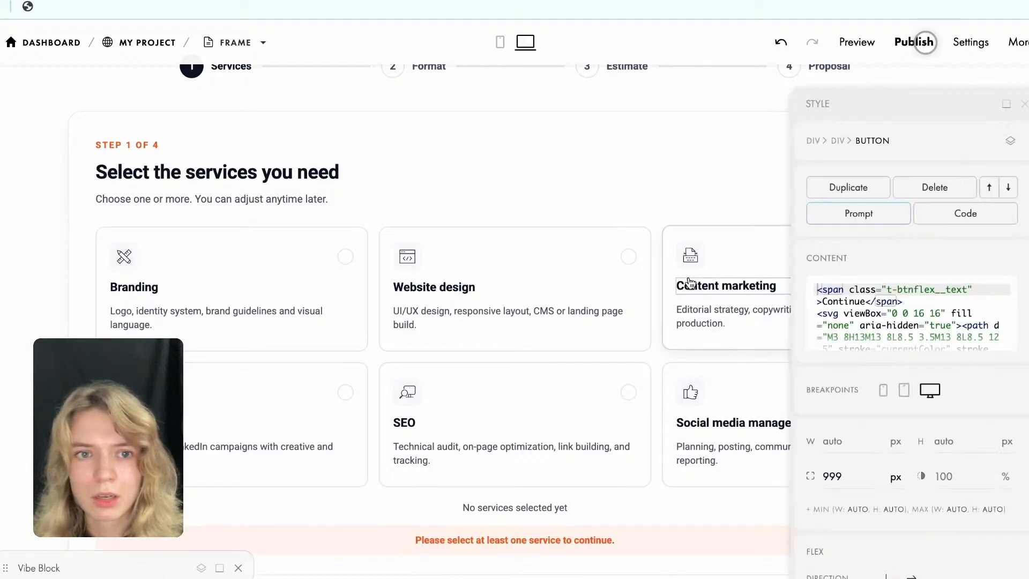
Select the Branding and Website design services and continue to the format step to check the edited heading.
click(333, 268)
click(453, 262)
scroll(616, 434, down, 2)
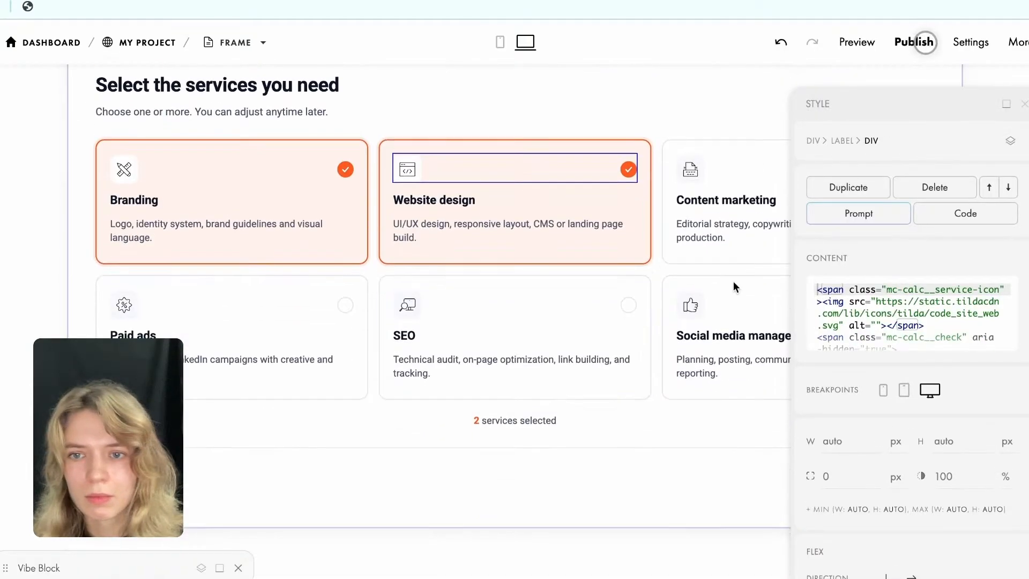
click(1003, 106)
click(861, 471)
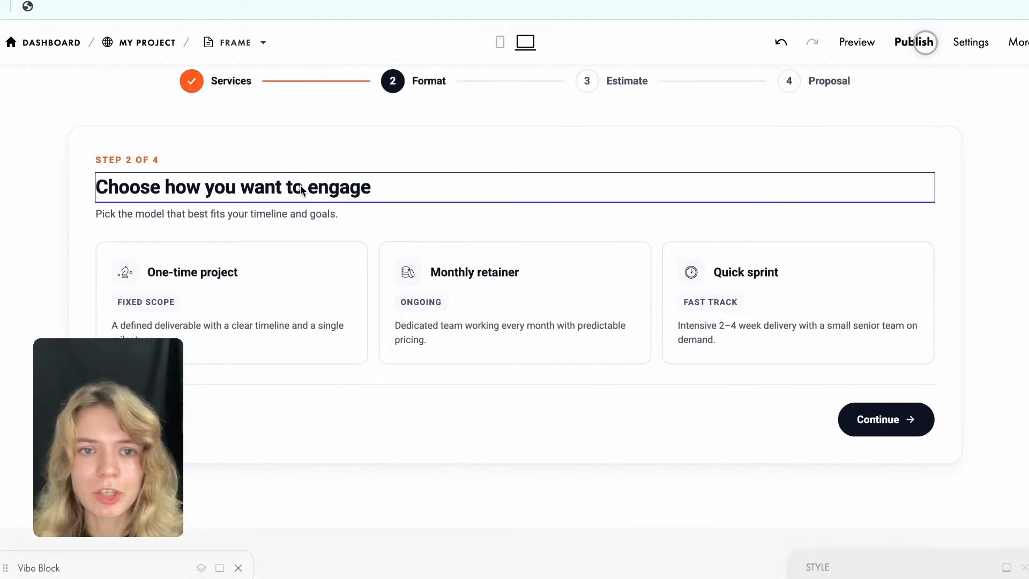
Examine the style settings of the format step's heading and the image options of the One-time project icon.
click(1007, 568)
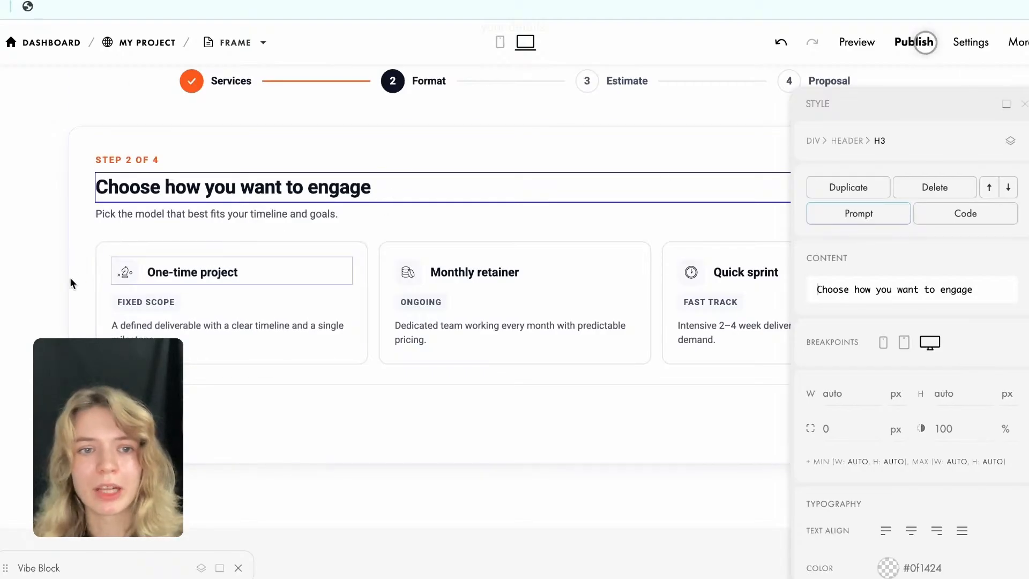
click(126, 274)
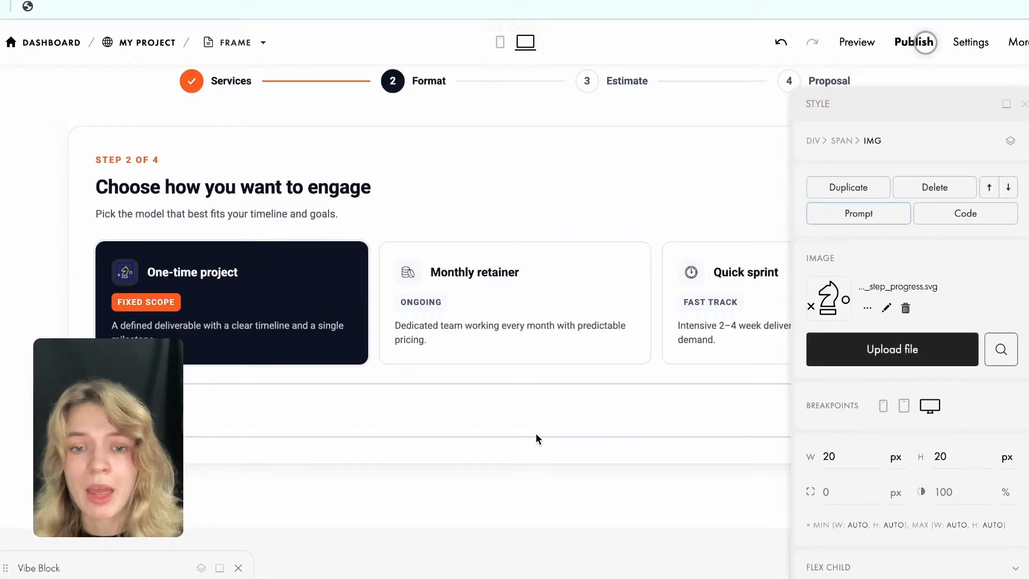
click(658, 302)
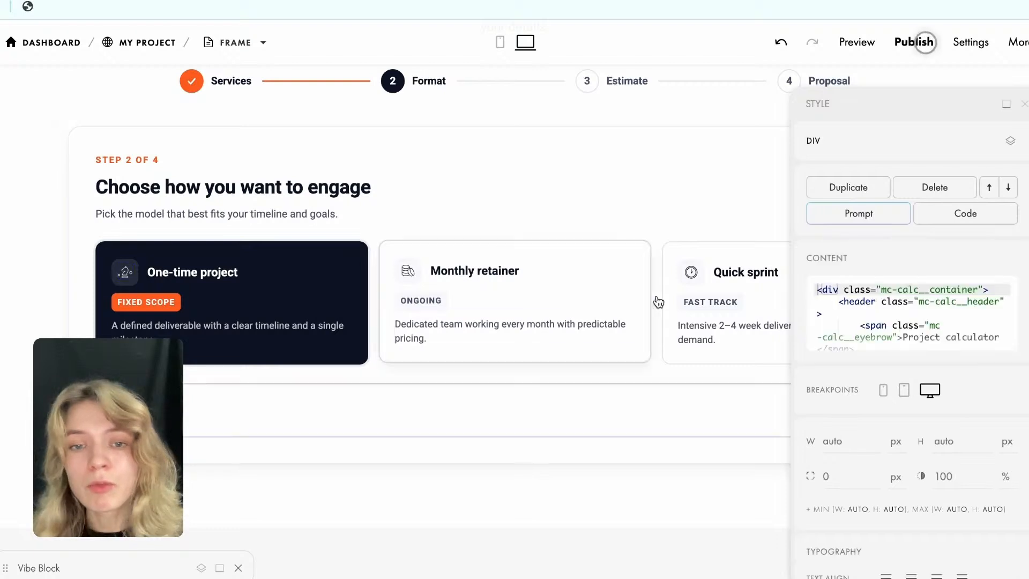
Continue to the estimate step with the One-time project format and review the package summary.
click(1024, 103)
click(894, 436)
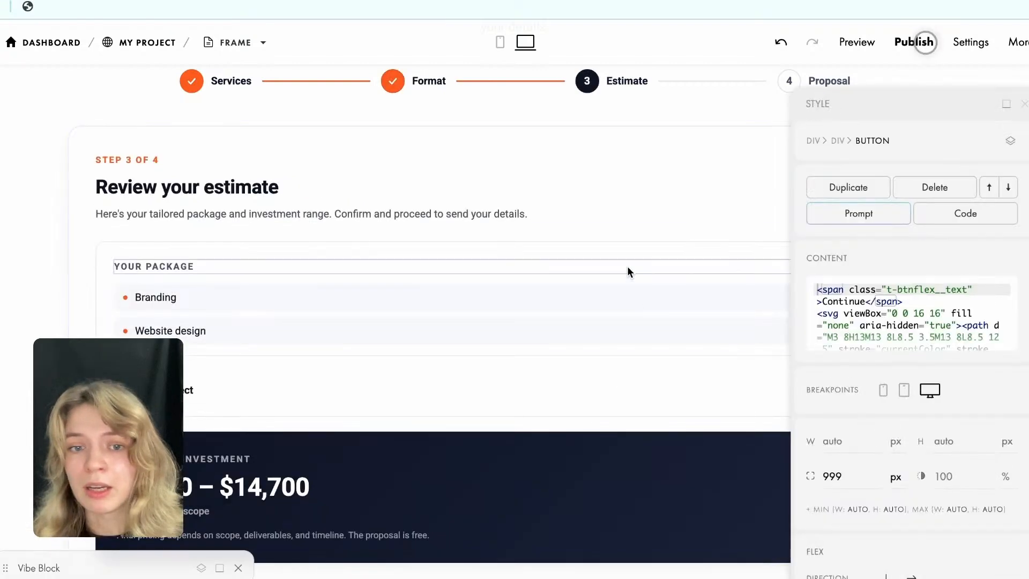
scroll(620, 270, down, 3)
scroll(694, 372, up, 3)
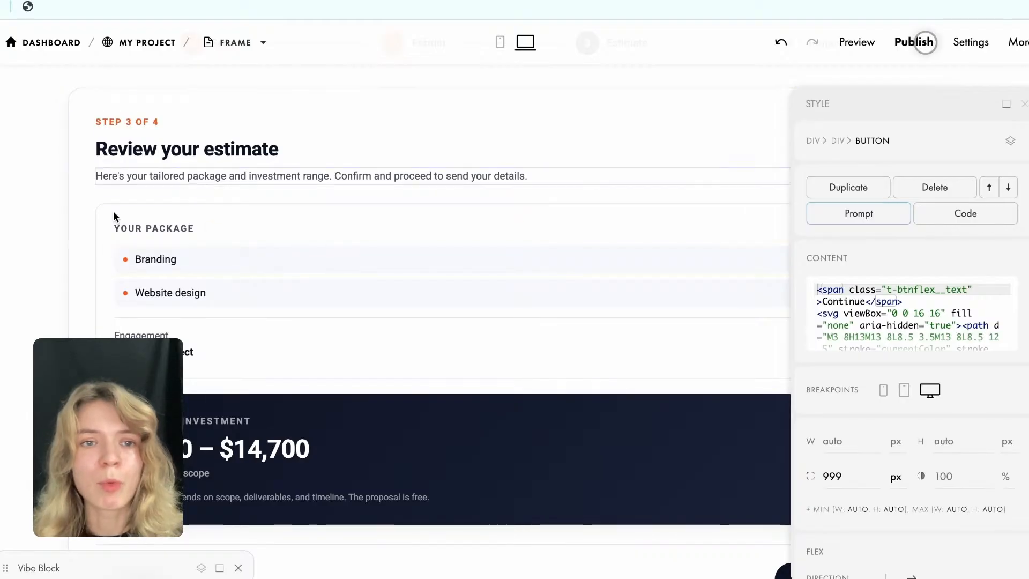
Set the font weight of the calculator's "Build your marketing package" title to Regular.
scroll(314, 414, up, 8)
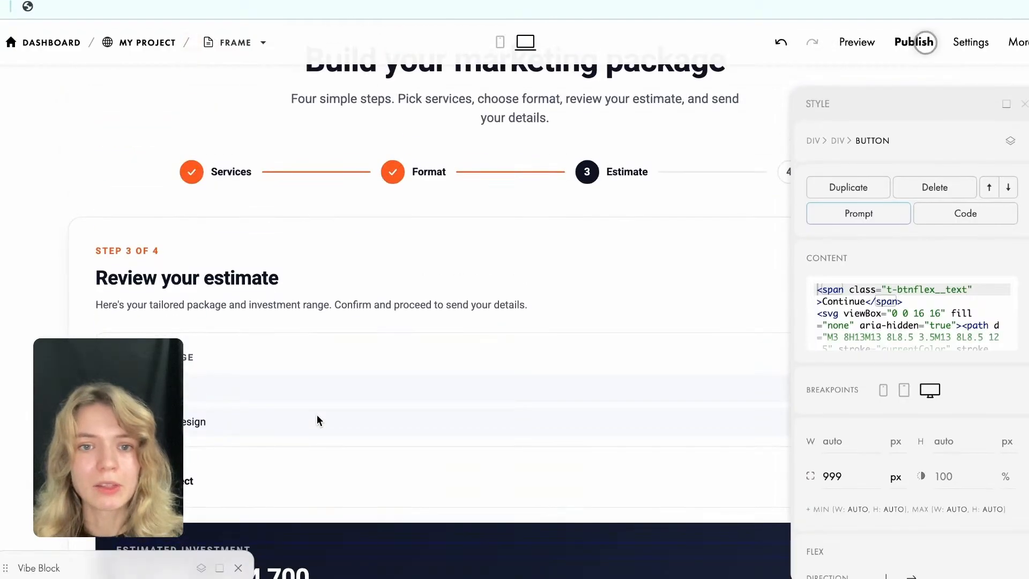
scroll(310, 364, up, 7)
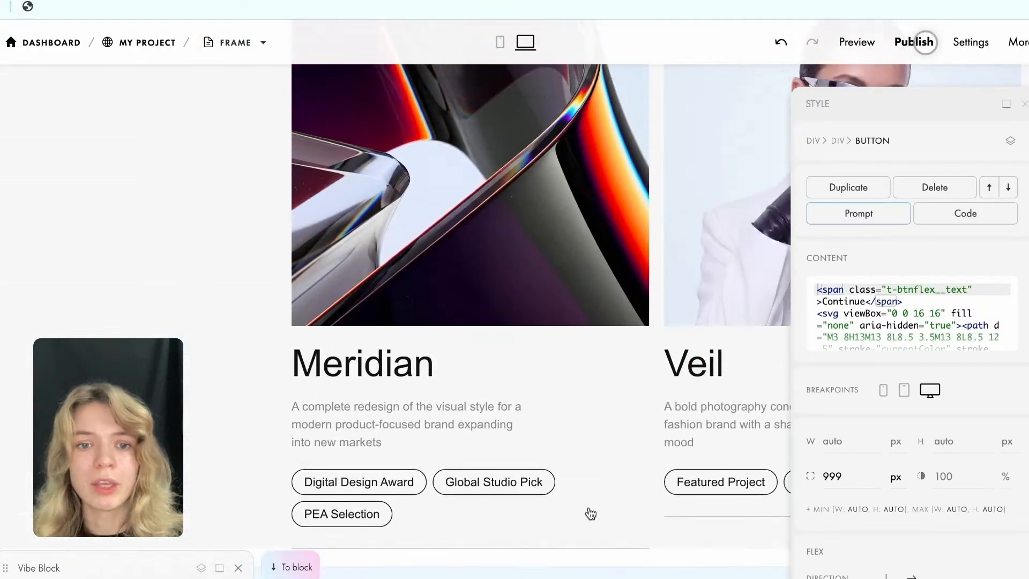
scroll(471, 426, down, 5)
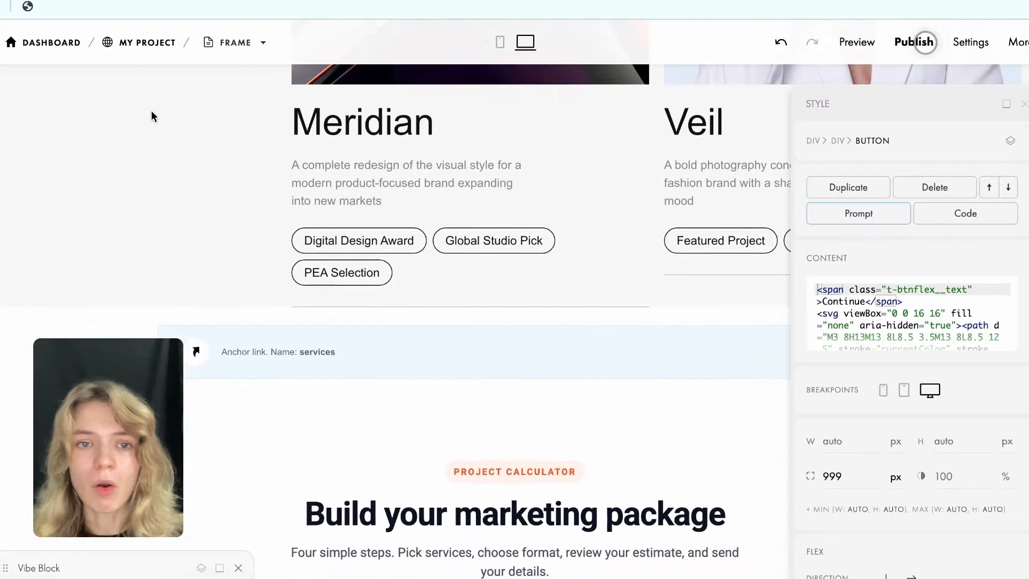
scroll(288, 280, down, 4)
click(418, 311)
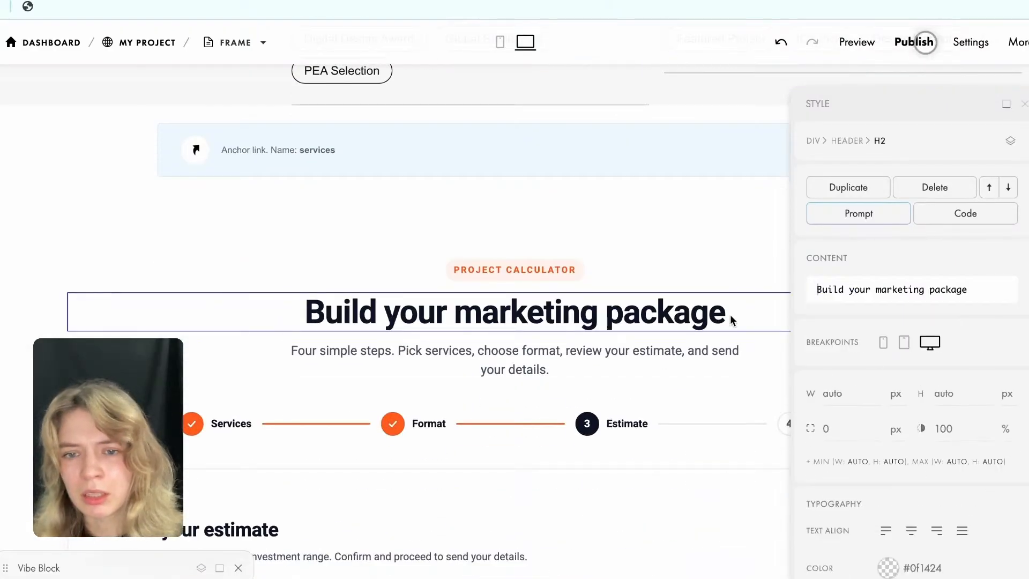
scroll(869, 390, down, 4)
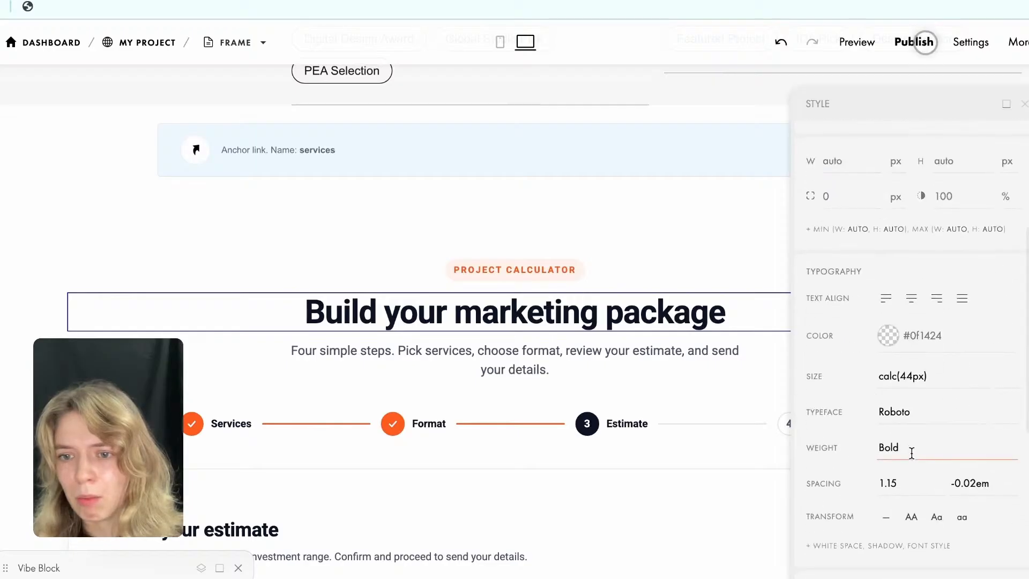
click(911, 460)
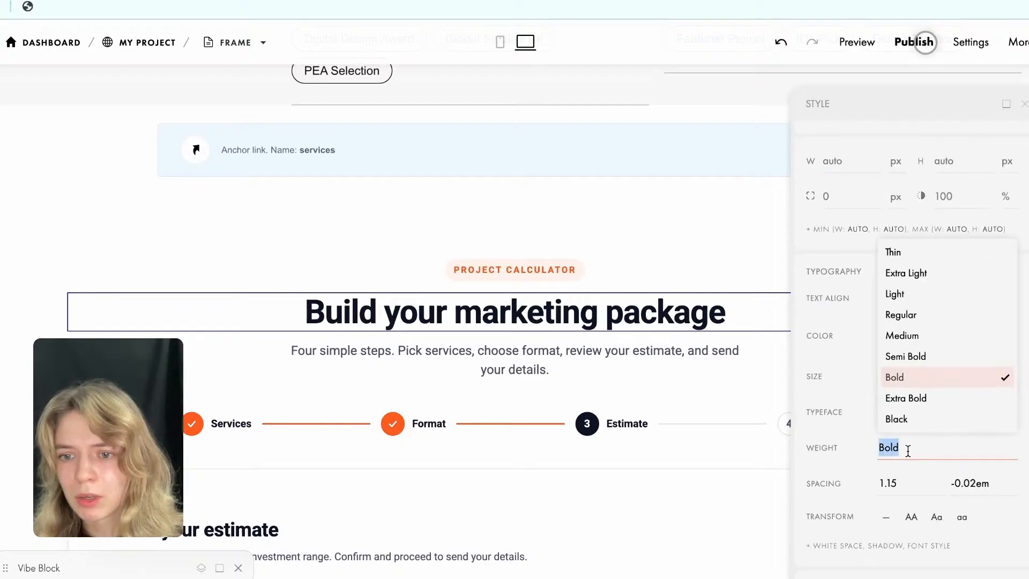
click(922, 315)
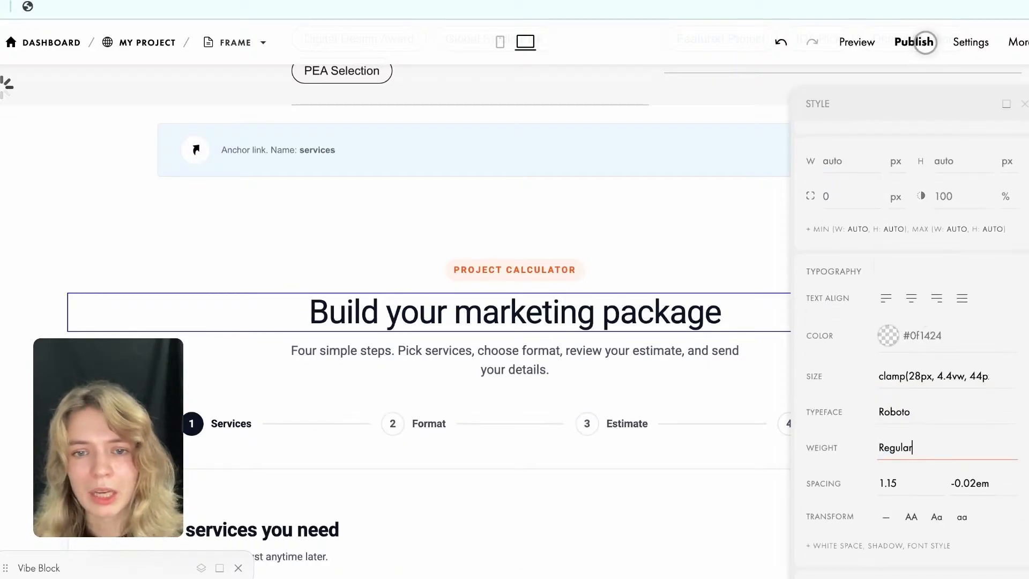
Inspect the style settings of the Project Calculator label above the calculator title.
click(239, 229)
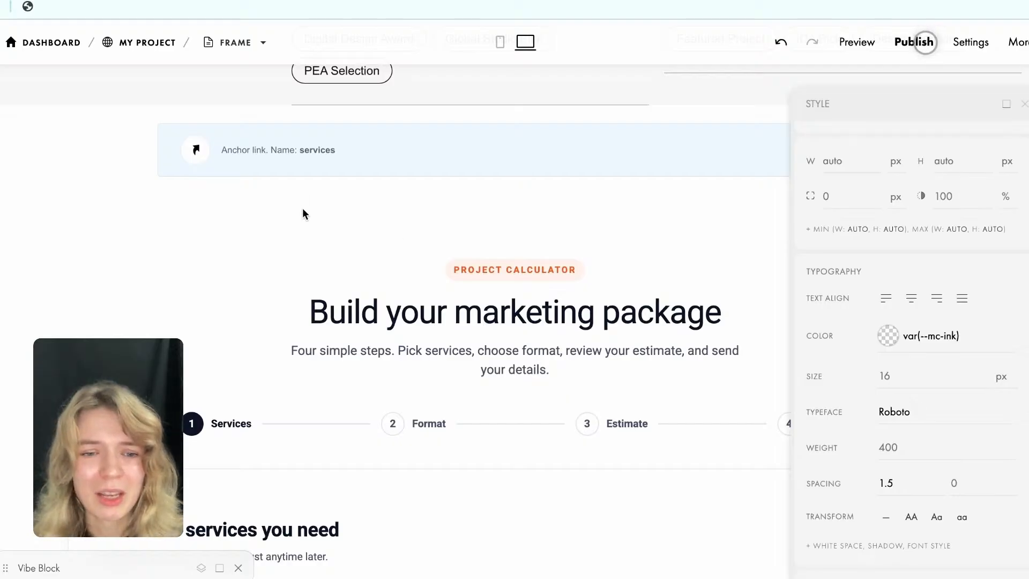
scroll(302, 208, down, 1)
scroll(902, 420, down, 2)
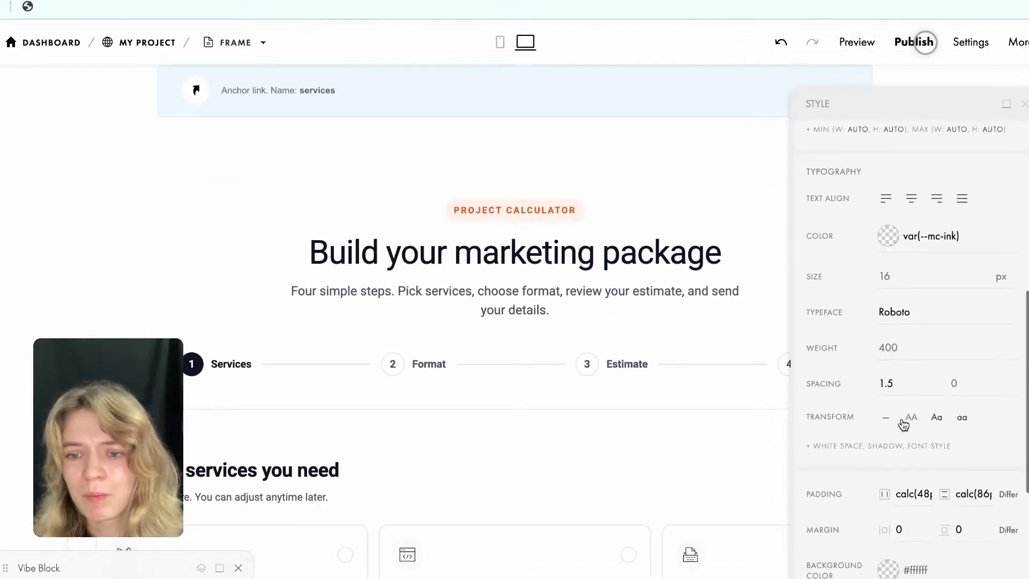
click(533, 213)
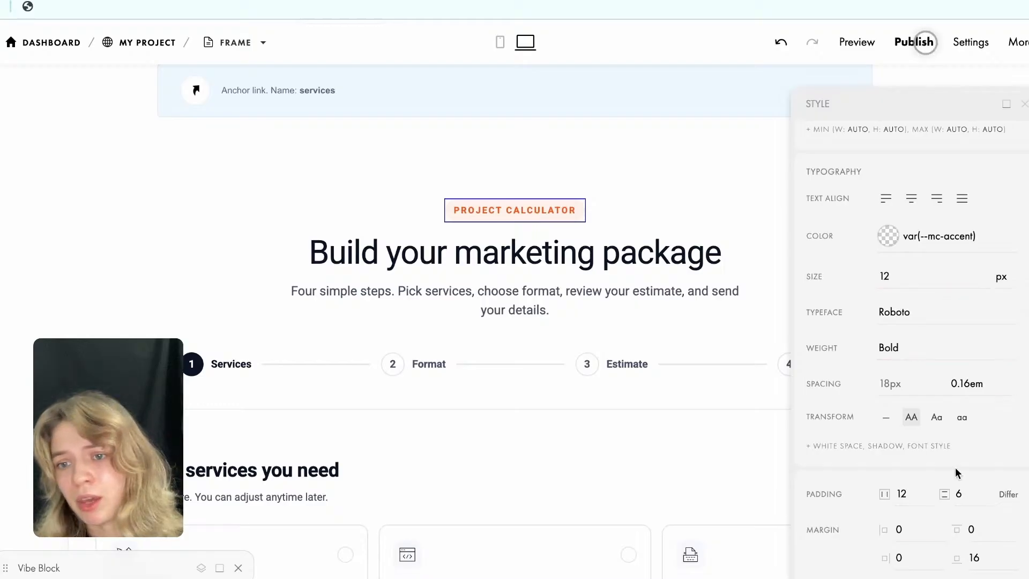
click(577, 152)
scroll(615, 342, down, 5)
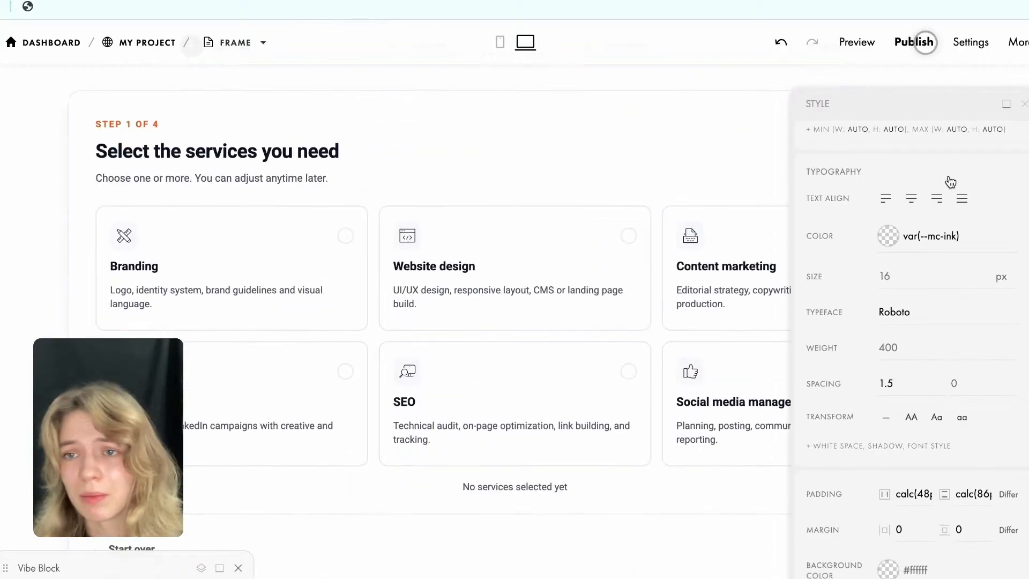
Test continuing the calculator without any service, and proceed to the format step with Website design selected.
click(1006, 104)
scroll(761, 230, down, 2)
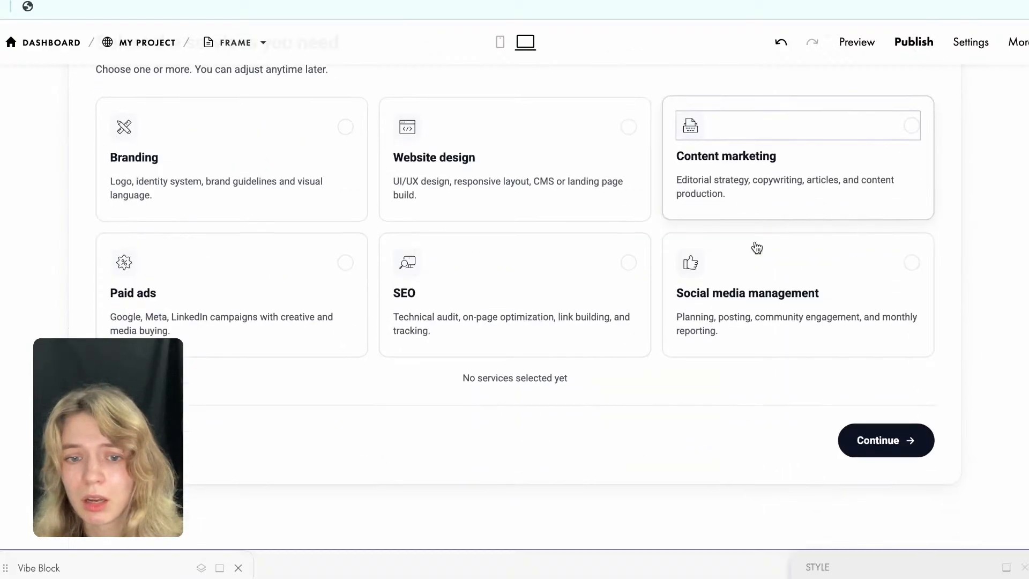
click(870, 436)
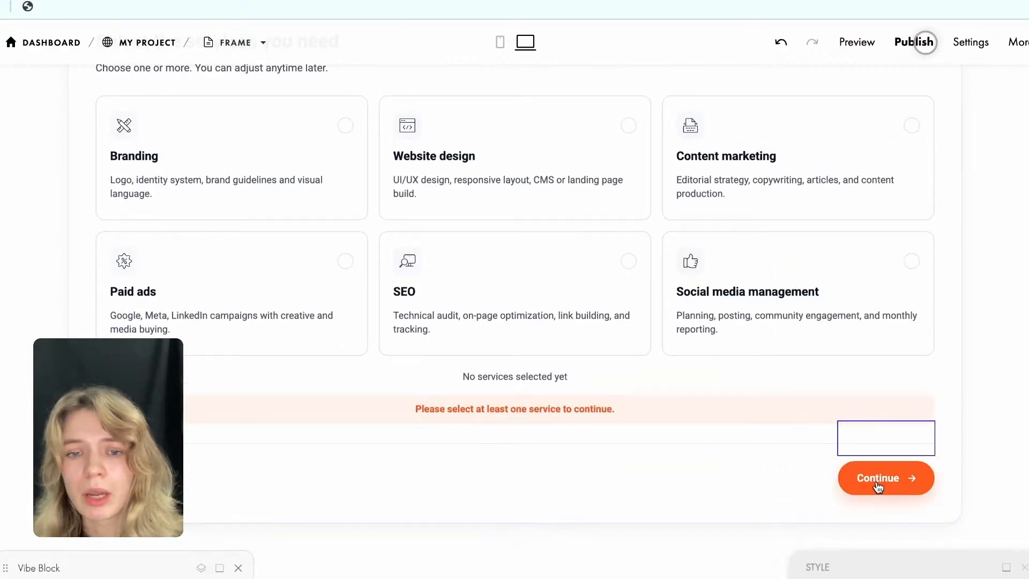
click(476, 156)
scroll(691, 407, up, 1)
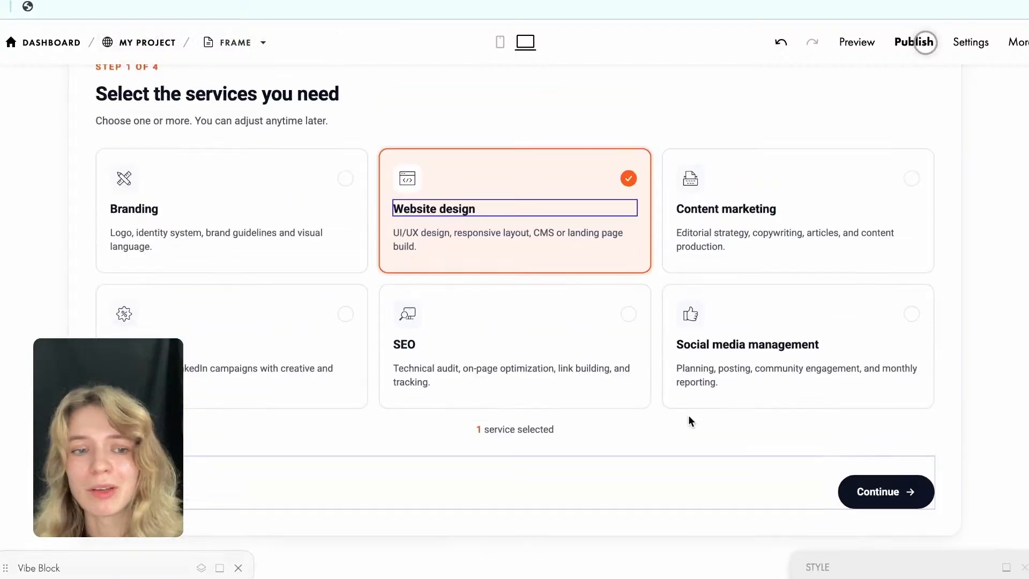
scroll(601, 290, up, 1)
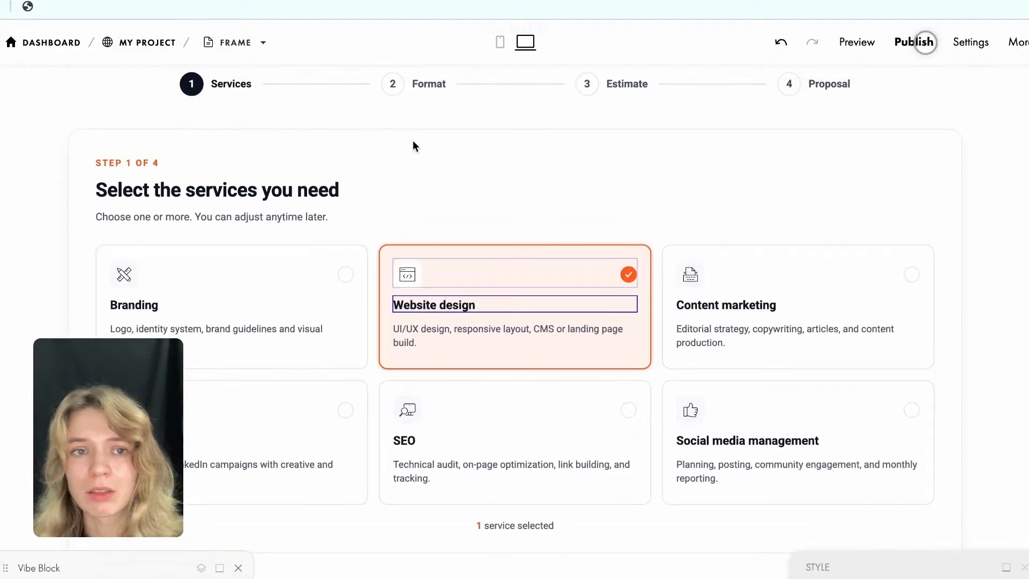
scroll(729, 166, down, 2)
click(893, 423)
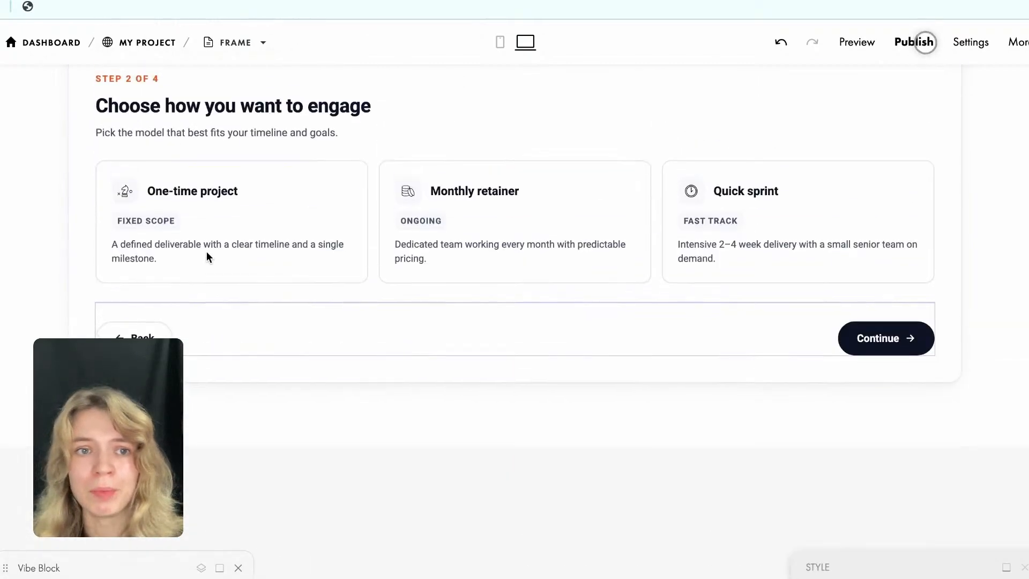
Choose the One-time project format, proceed through the estimate to the proposal form, and examine the form's data capture services setting.
click(314, 233)
click(911, 355)
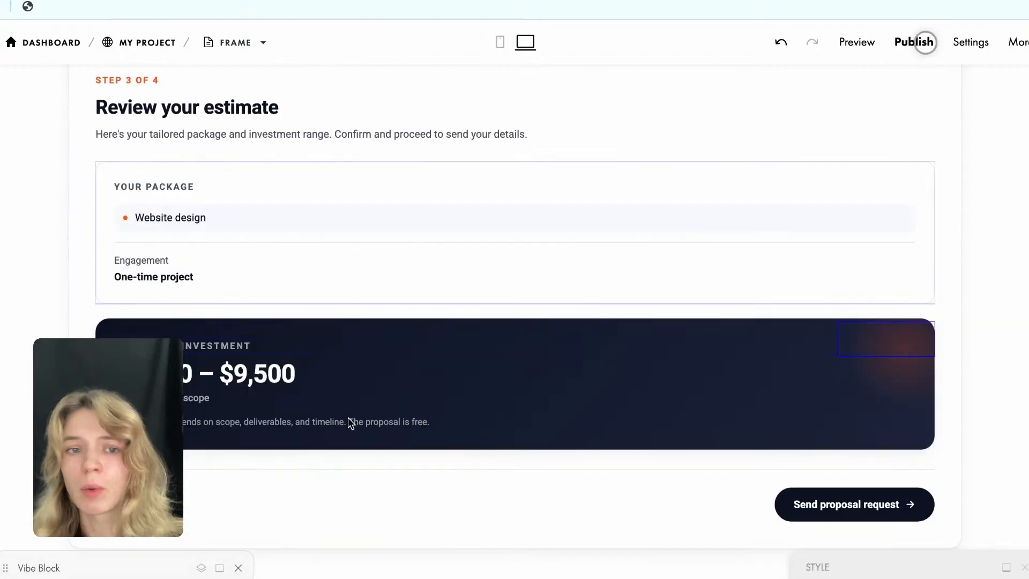
scroll(360, 338, down, 2)
click(852, 439)
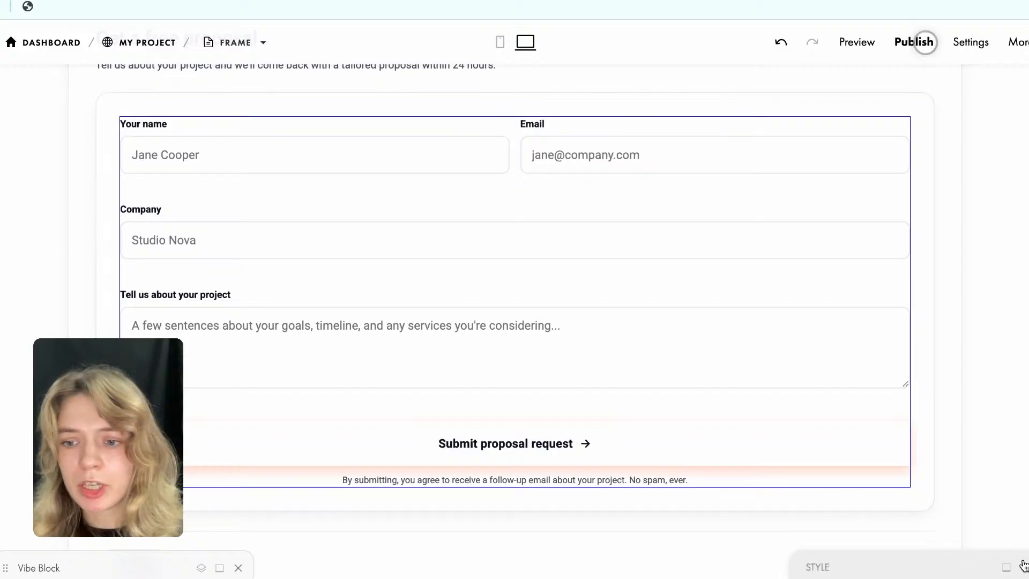
click(1006, 569)
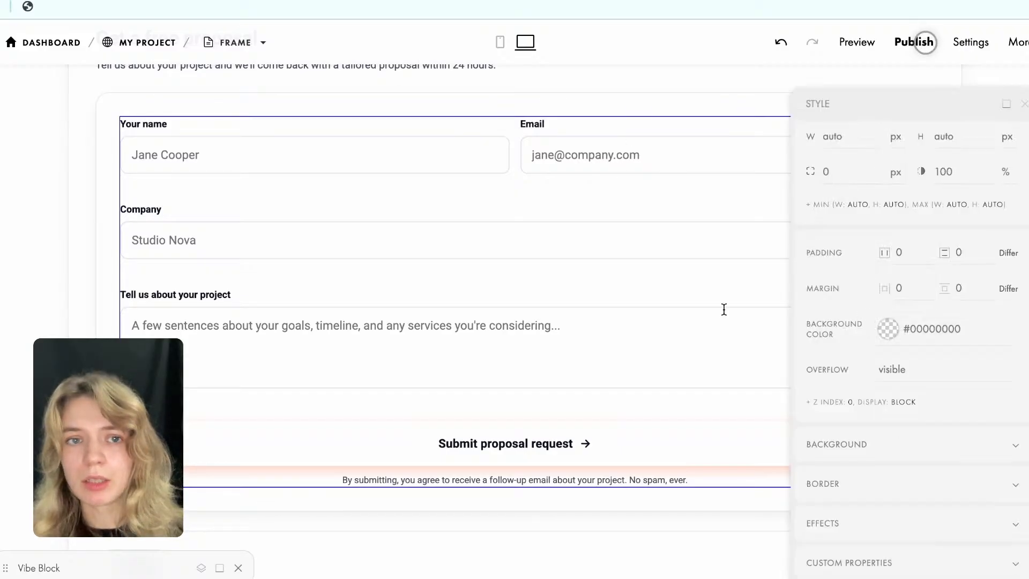
scroll(596, 204, up, 2)
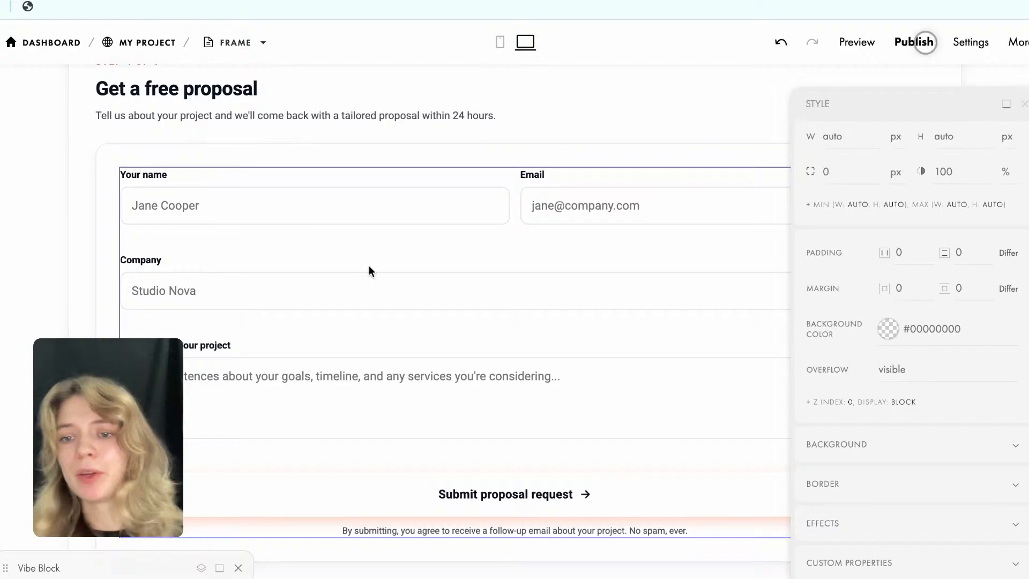
scroll(847, 346, up, 5)
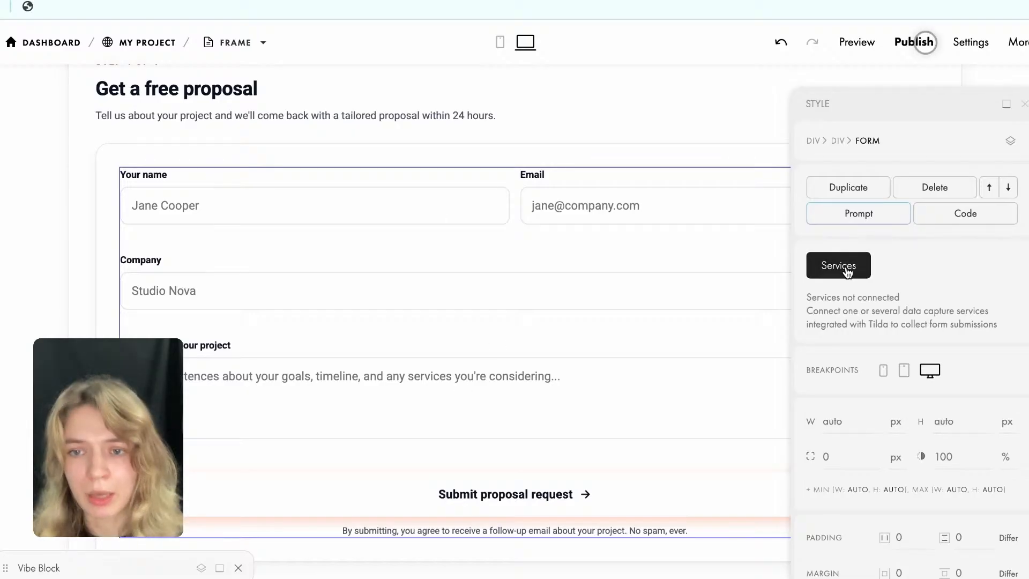
Open the Tilda account dashboard in a separate tab from the page editor.
right_click(151, 41)
key(Escape)
click(148, 42)
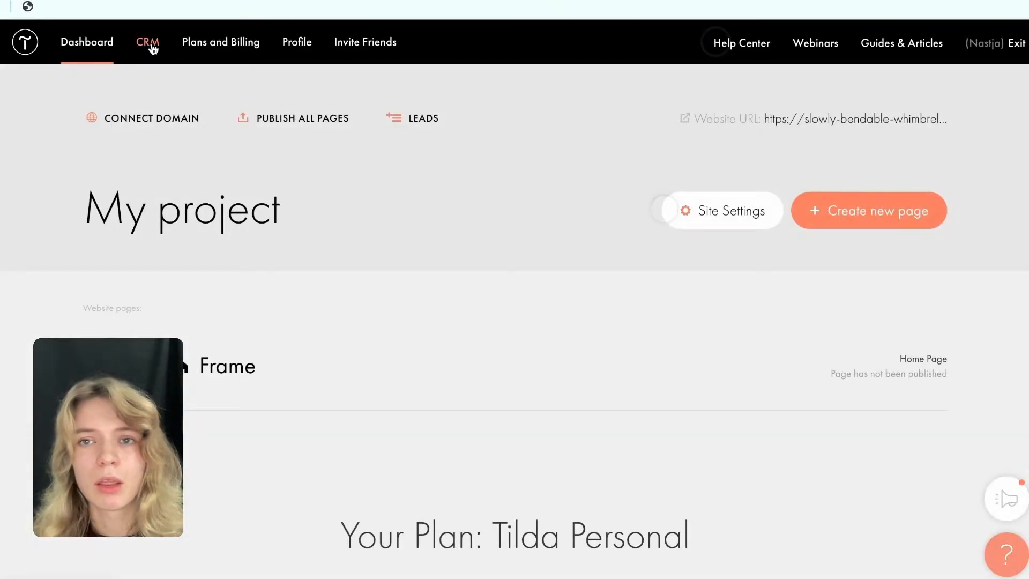
click(152, 48)
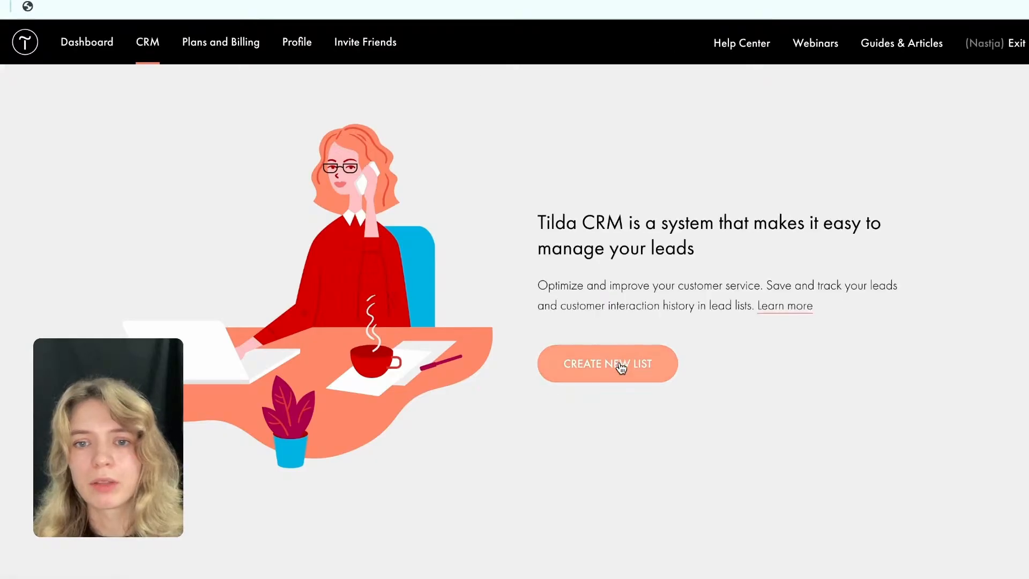
click(626, 365)
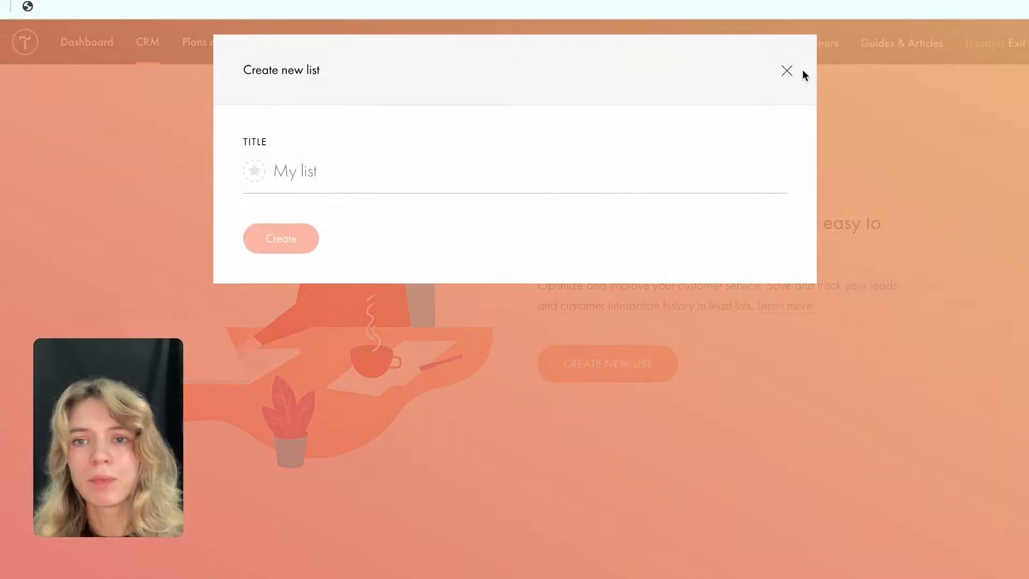
click(788, 71)
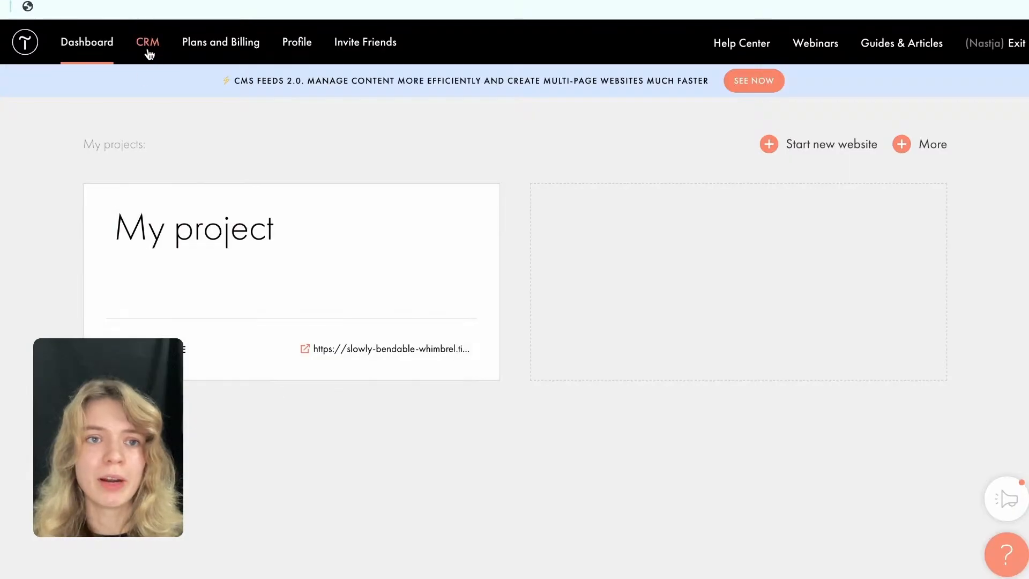
Start a new list in Tilda CRM and title it "Agency leads".
click(148, 44)
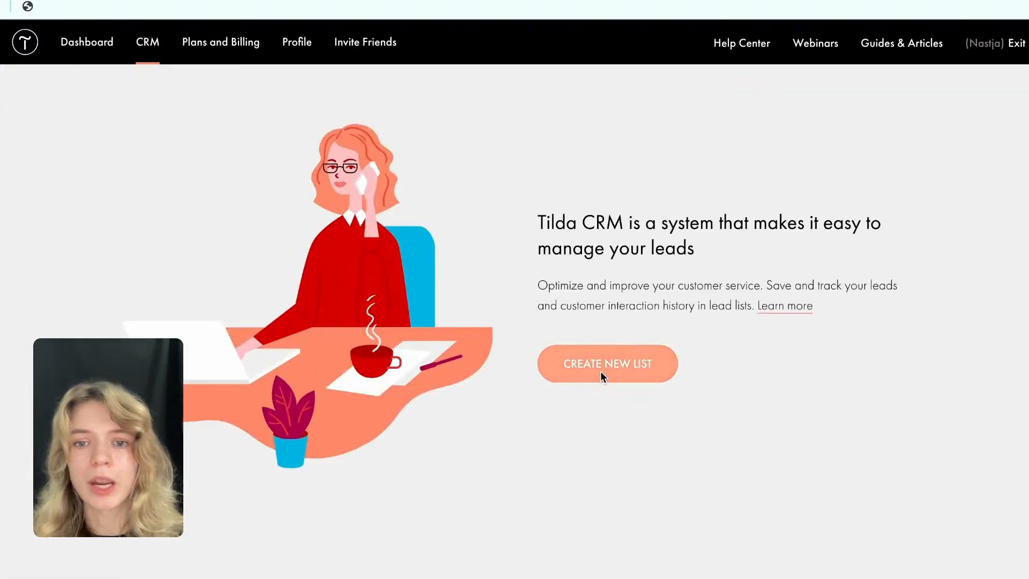
click(600, 371)
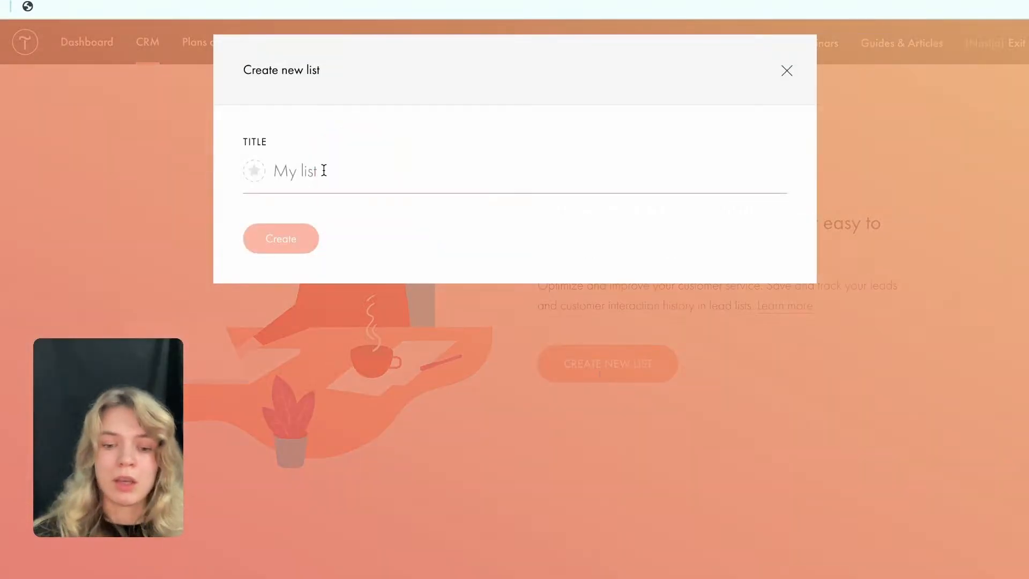
text(S)
key(BackSpace)
text(Agency)
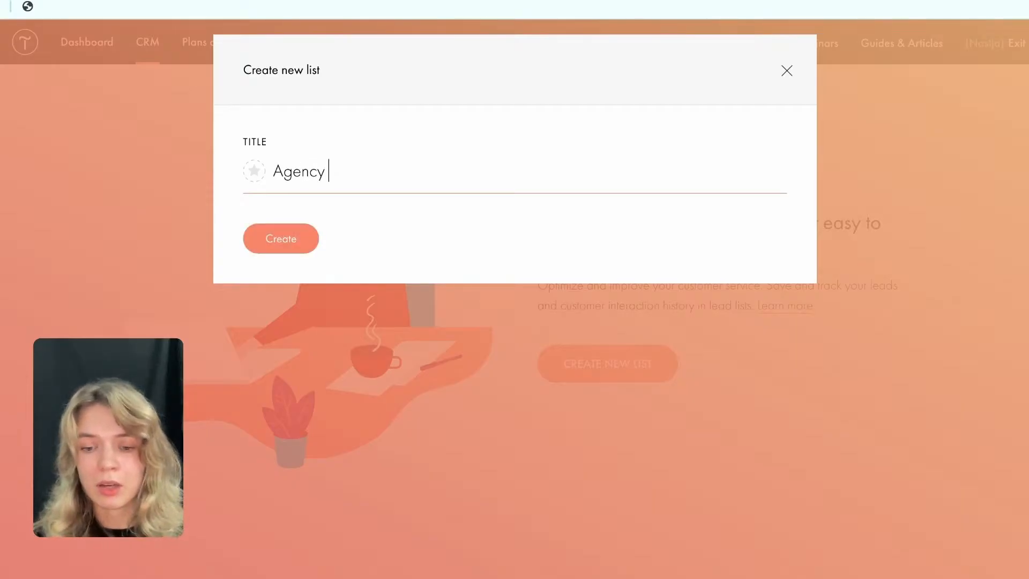
text(leads)
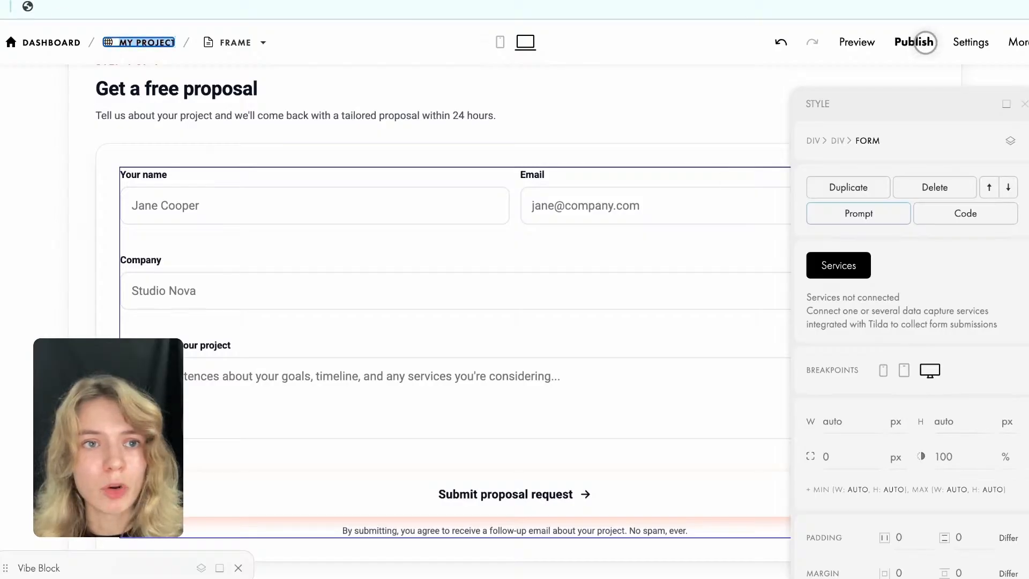
Reload the page editor and select the Website design service in the marketing calculator.
key(super+r)
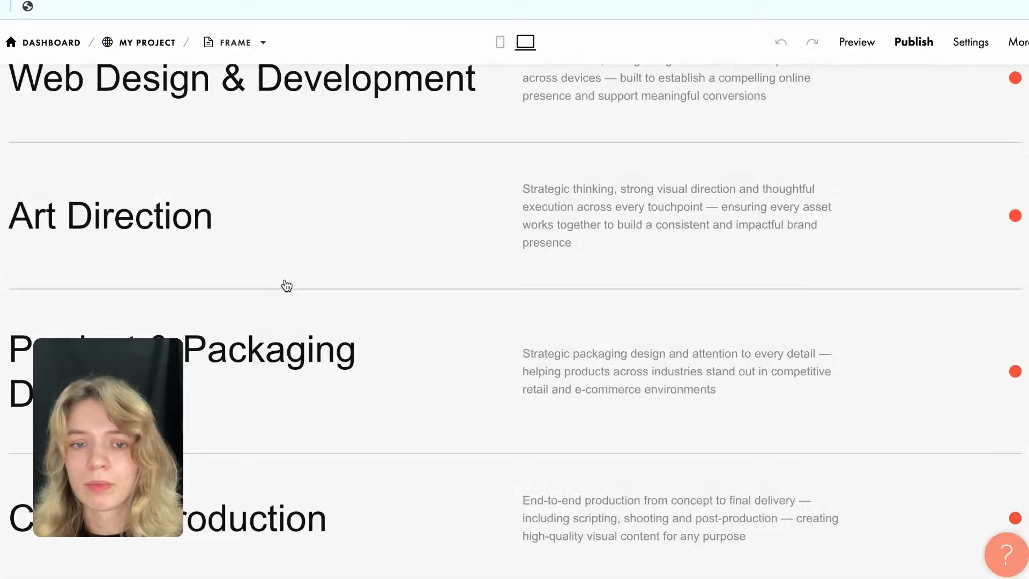
scroll(311, 333, down, 10)
scroll(310, 328, down, 20)
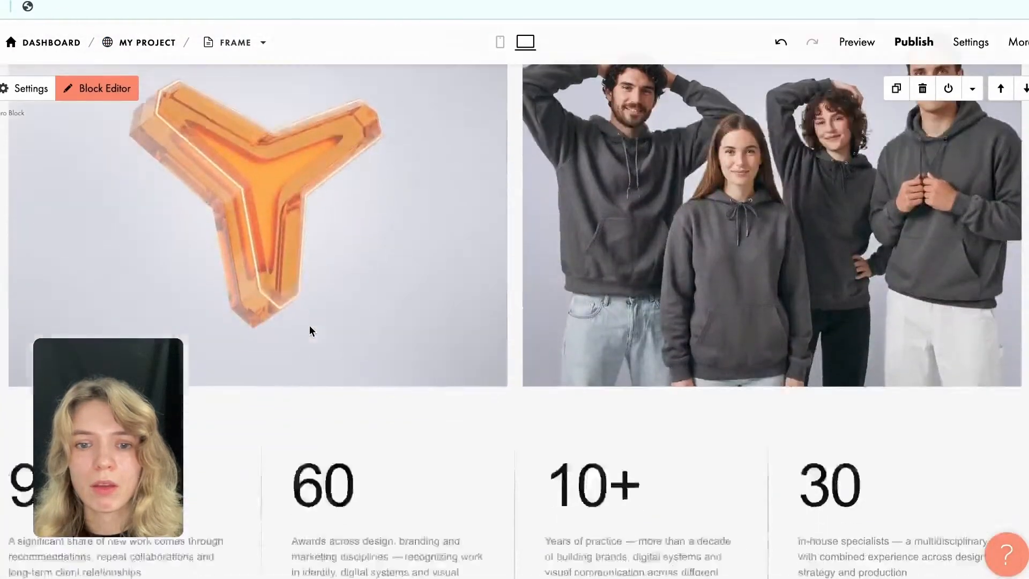
scroll(311, 331, down, 15)
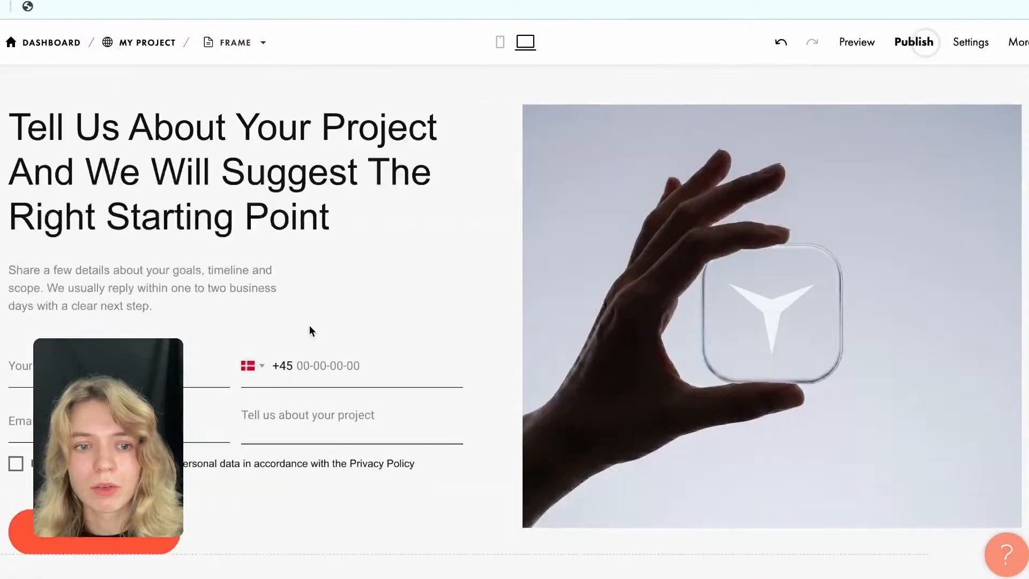
scroll(310, 331, up, 20)
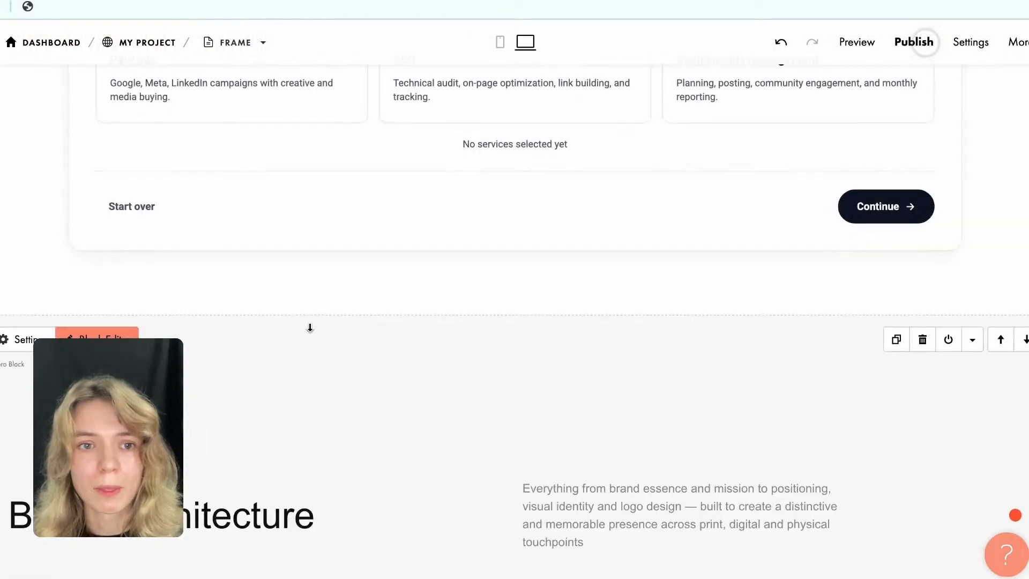
scroll(310, 328, up, 10)
click(407, 386)
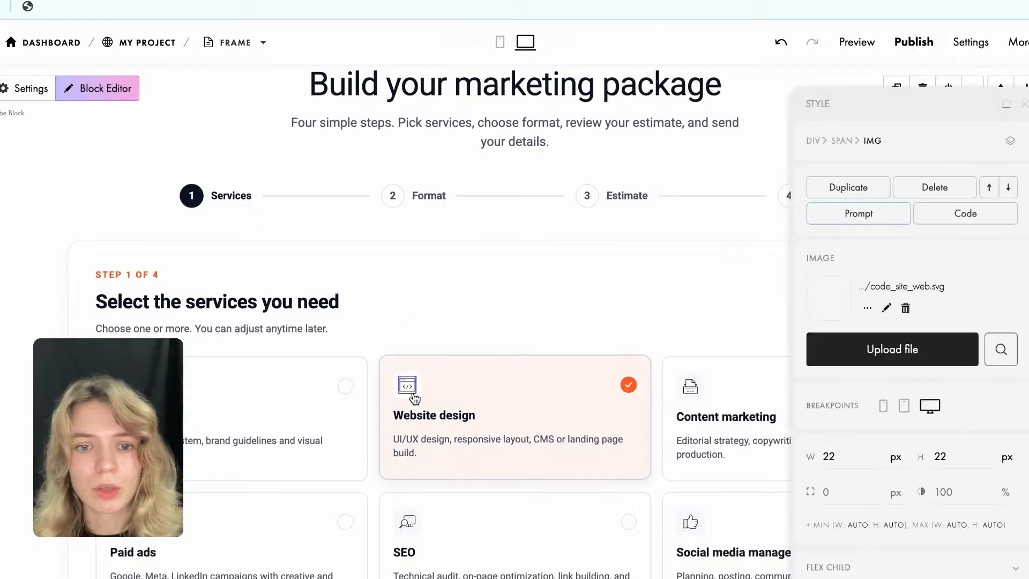
Continue to the format step, choose Monthly retainer, and proceed to the estimate review.
scroll(434, 386, down, 3)
scroll(646, 367, down, 2)
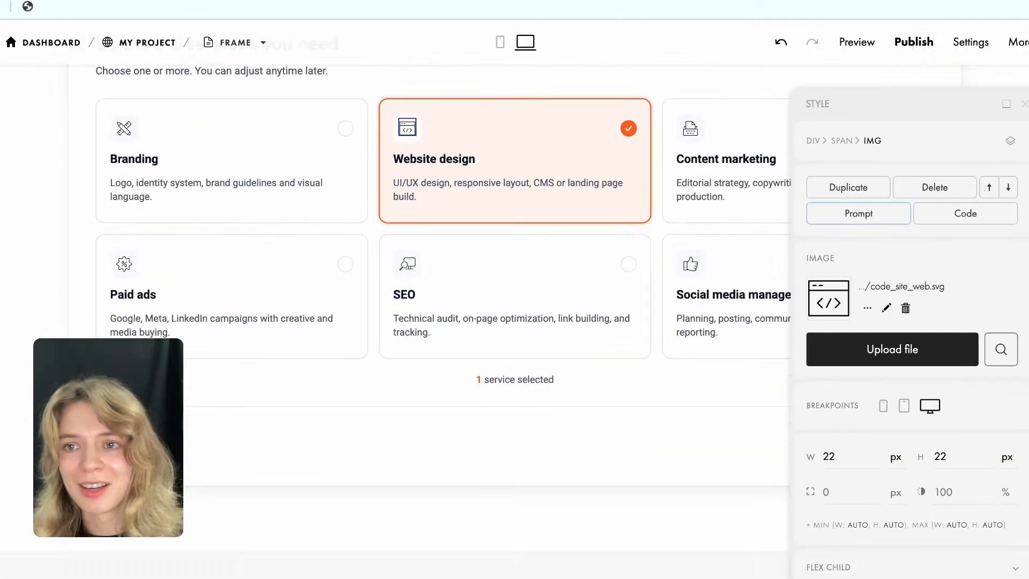
click(1006, 104)
click(898, 453)
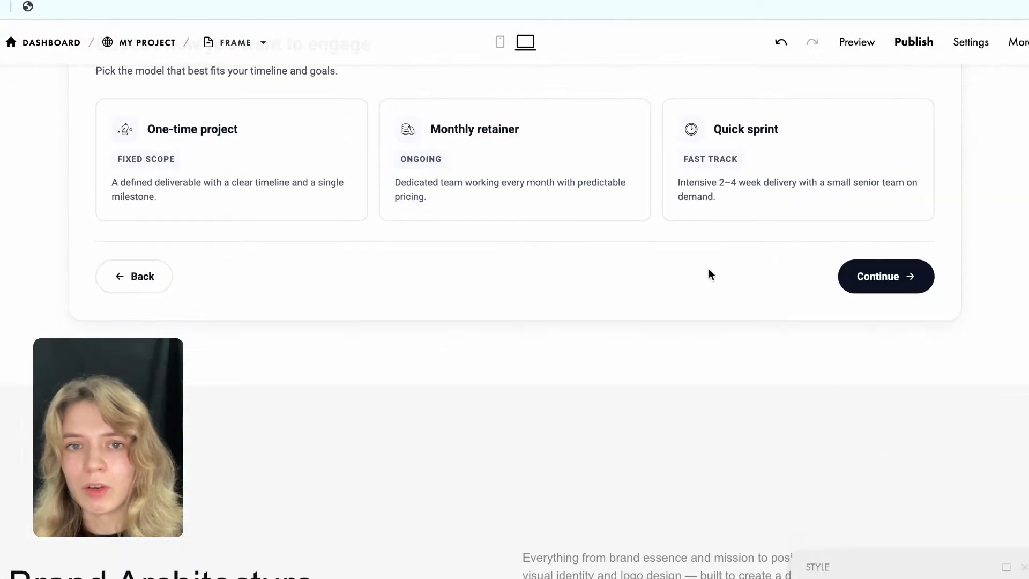
click(581, 175)
click(879, 284)
scroll(655, 239, up, 3)
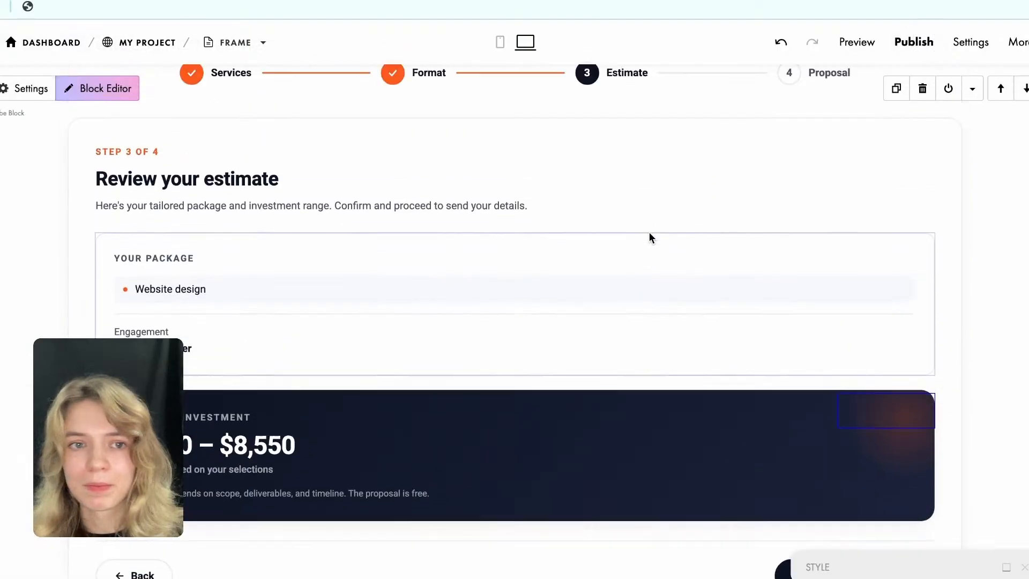
scroll(792, 400, down, 2)
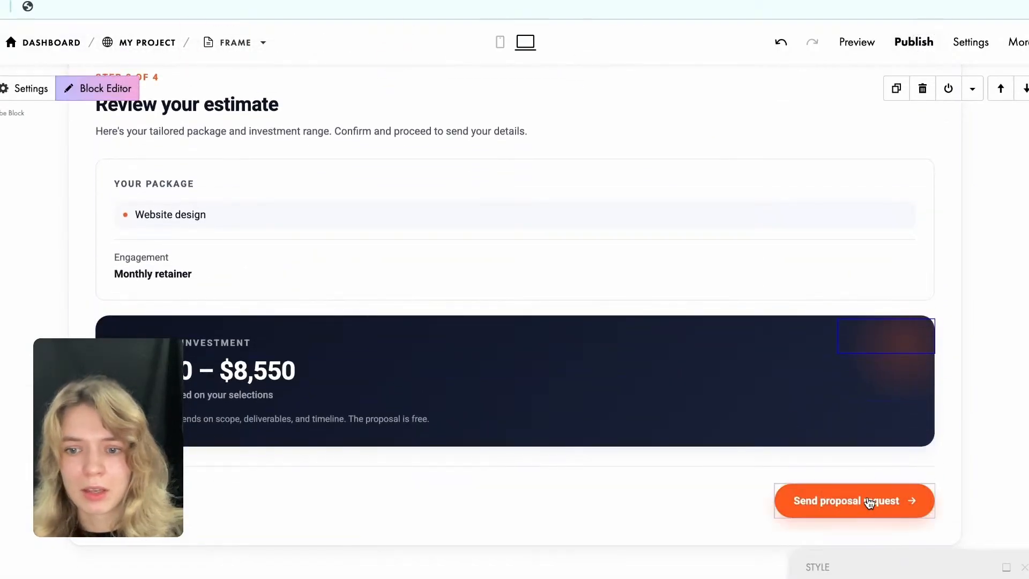
Proceed to the proposal form, open its data collection services and try to create a Tilda CRM list from there.
click(870, 501)
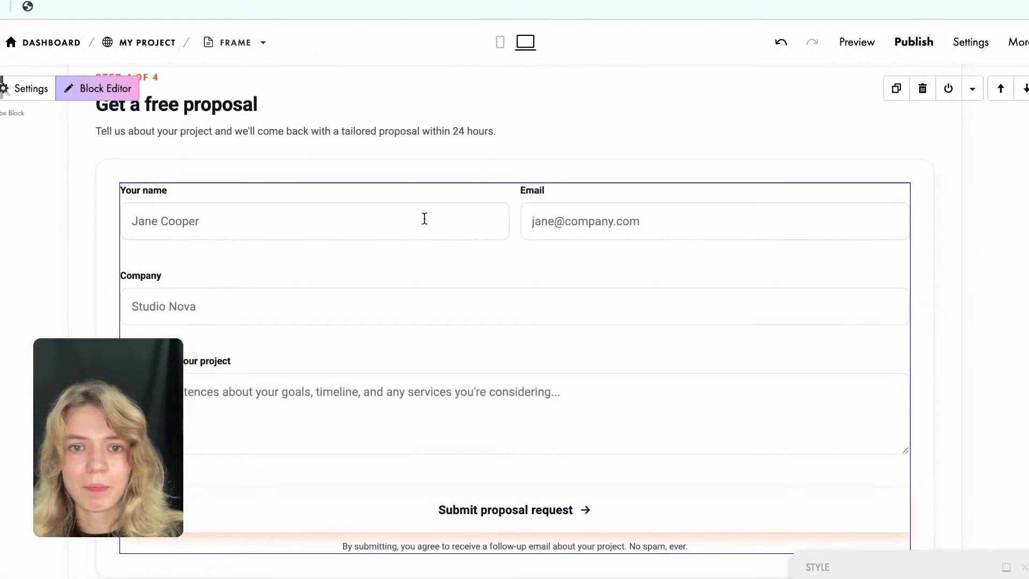
click(1005, 569)
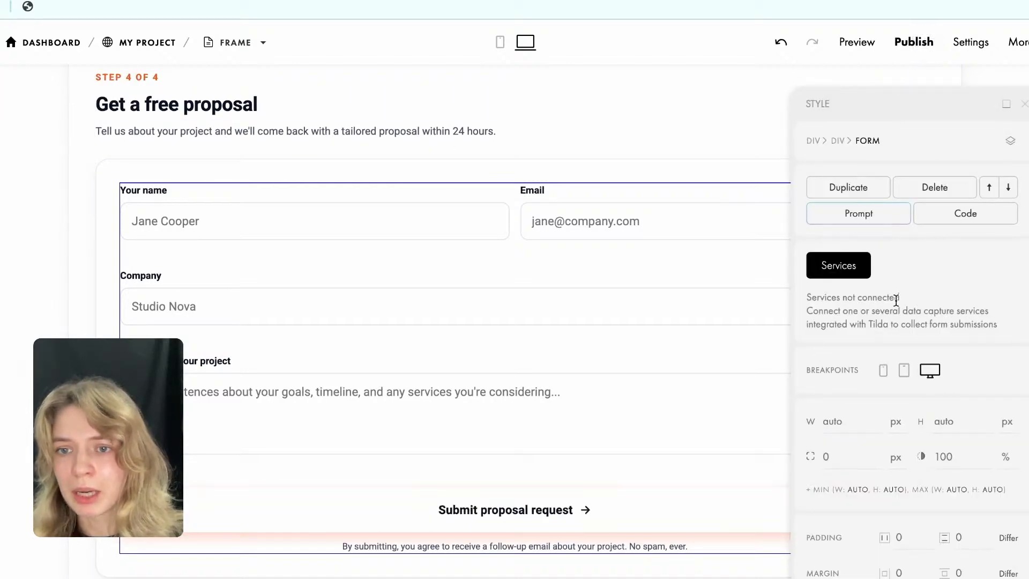
click(855, 274)
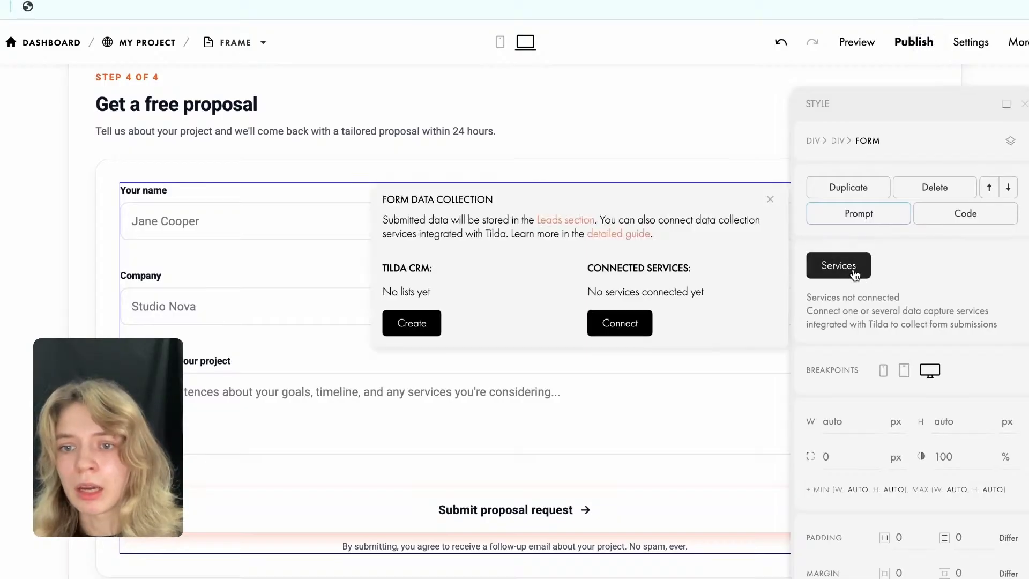
click(413, 324)
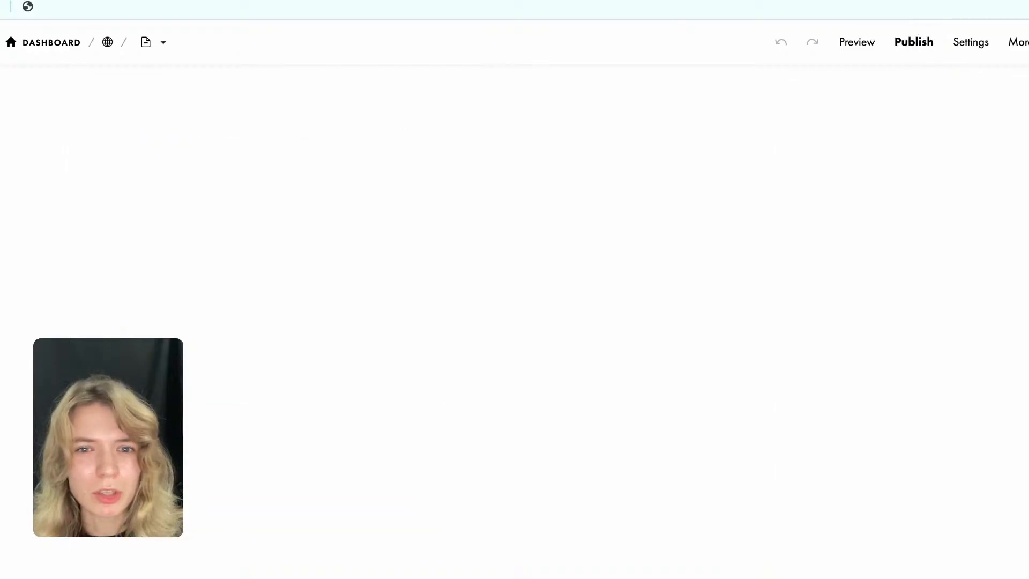
Return to the marketing calculator, select the Social media management service and continue to the engagement step.
scroll(490, 333, down, 20)
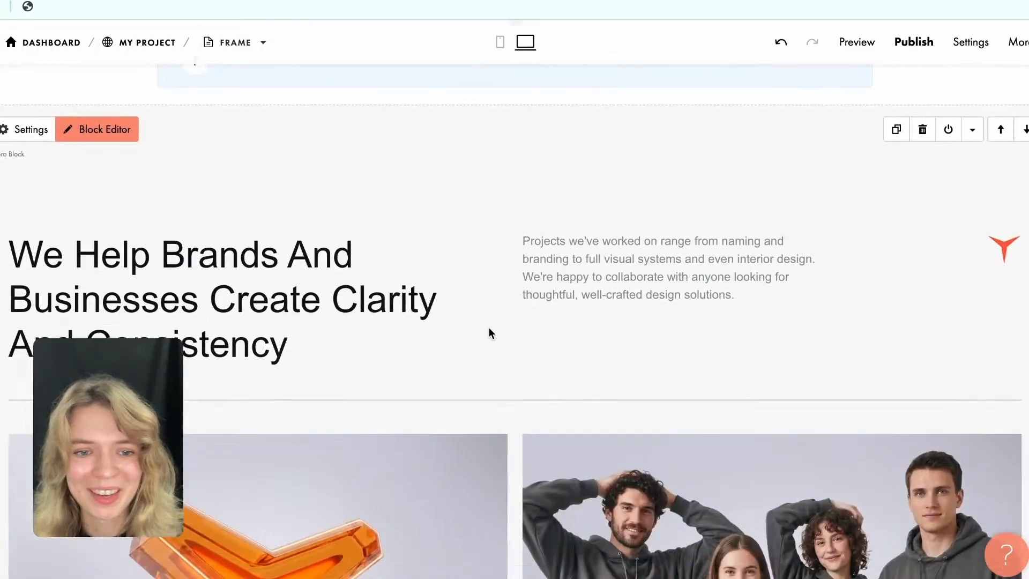
scroll(490, 329, down, 10)
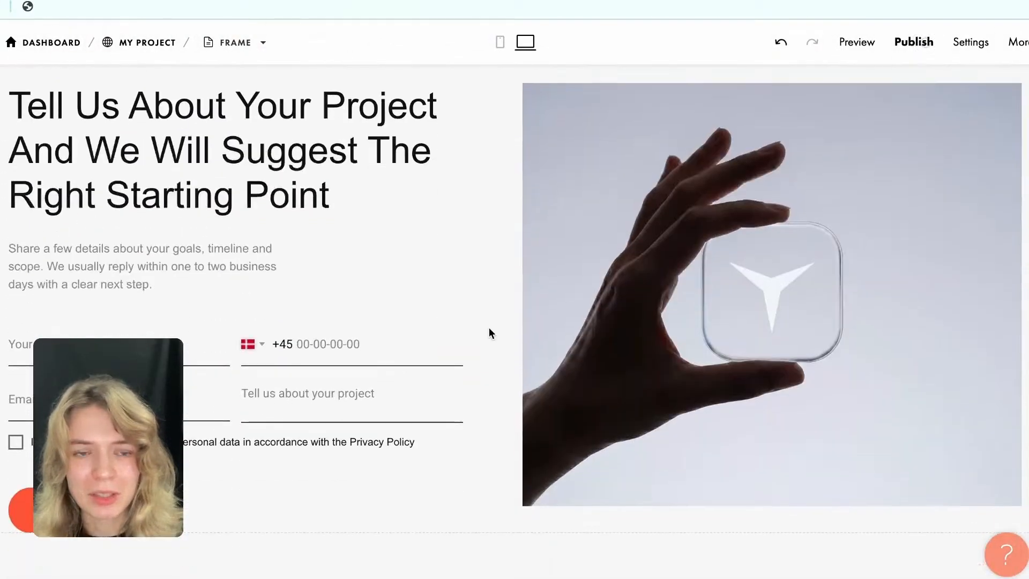
scroll(488, 333, up, 20)
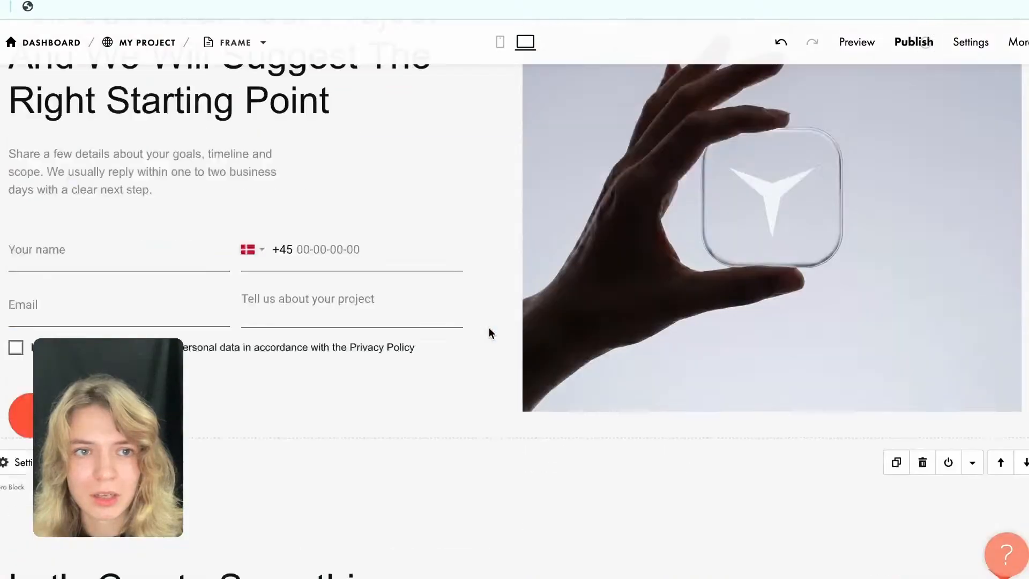
scroll(489, 333, up, 10)
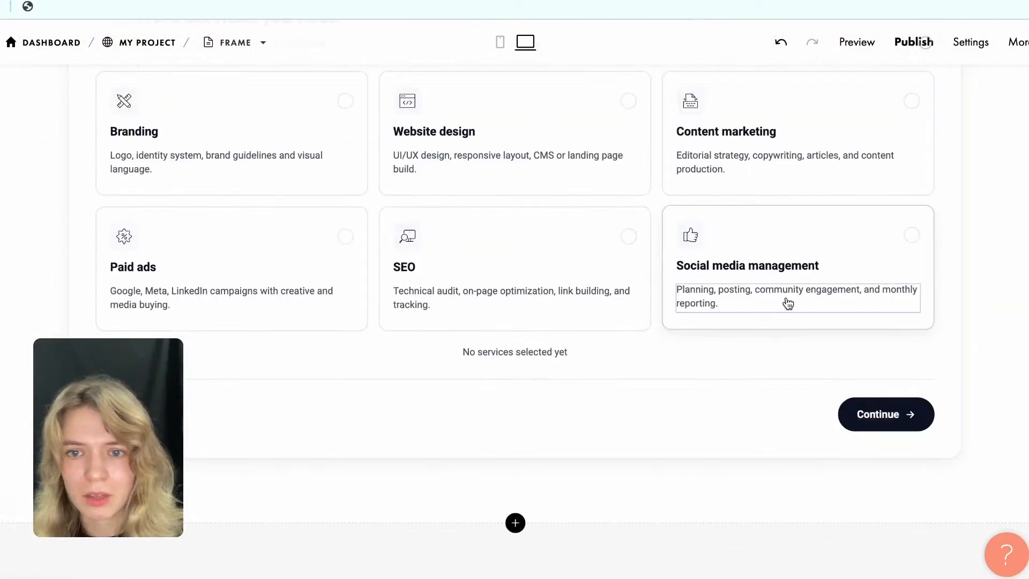
click(825, 303)
click(725, 400)
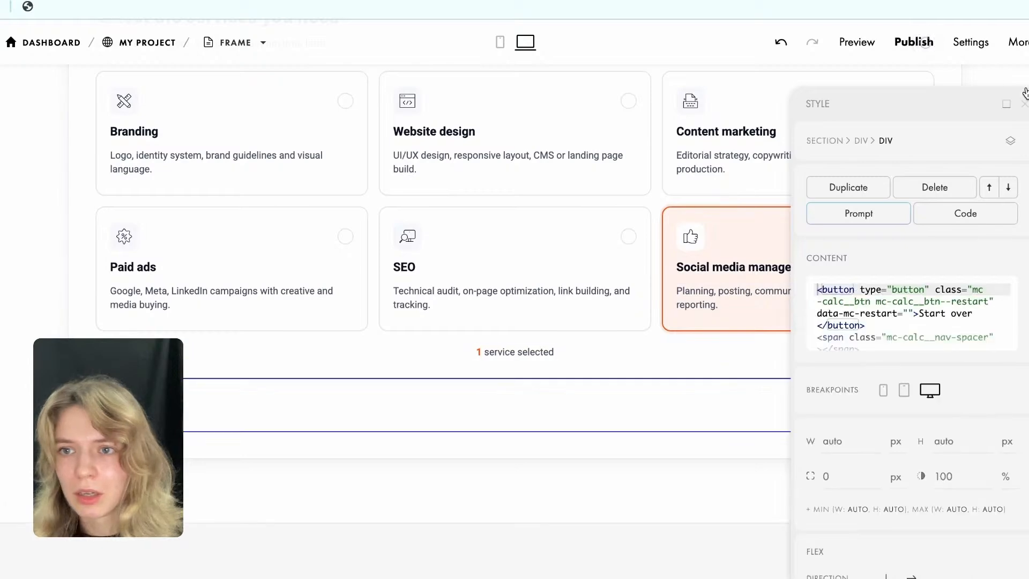
click(1024, 104)
click(909, 414)
scroll(641, 264, up, 3)
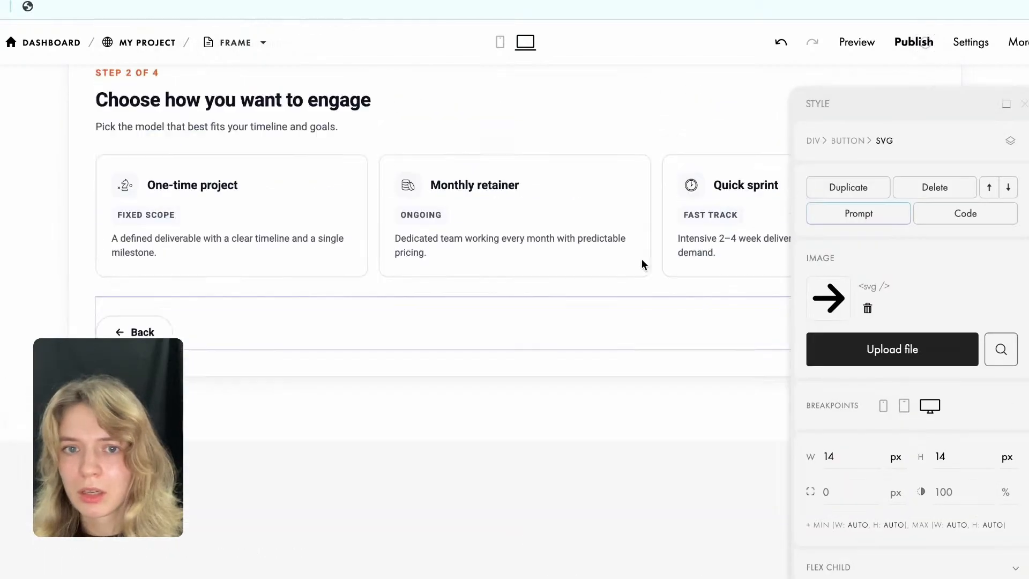
Choose the Monthly retainer engagement and proceed through the Social media management estimate to the proposal form.
click(572, 250)
click(1024, 104)
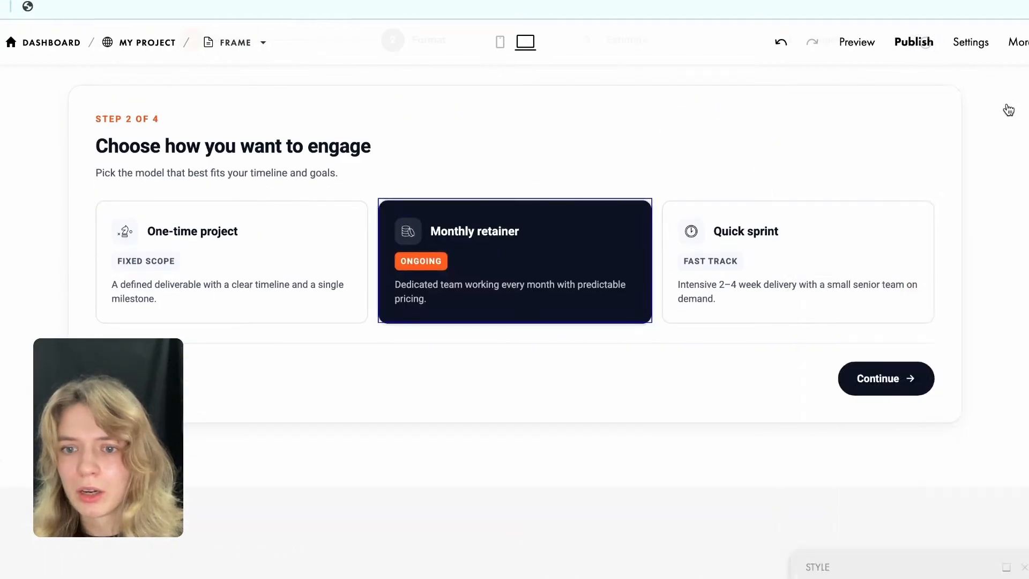
click(875, 391)
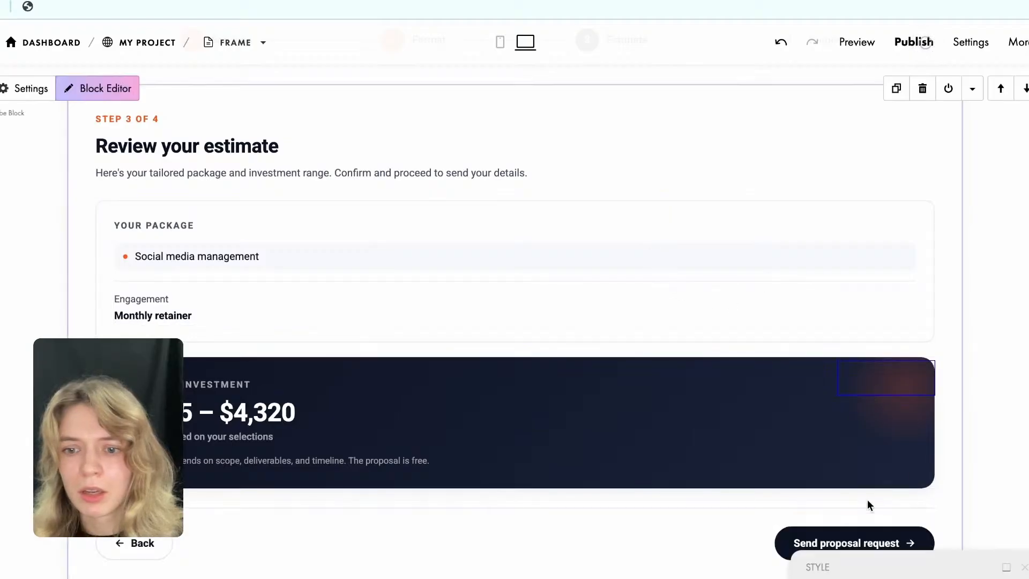
click(836, 541)
Open the proposal form's data collection services and go to the site's page for connecting a service.
click(575, 232)
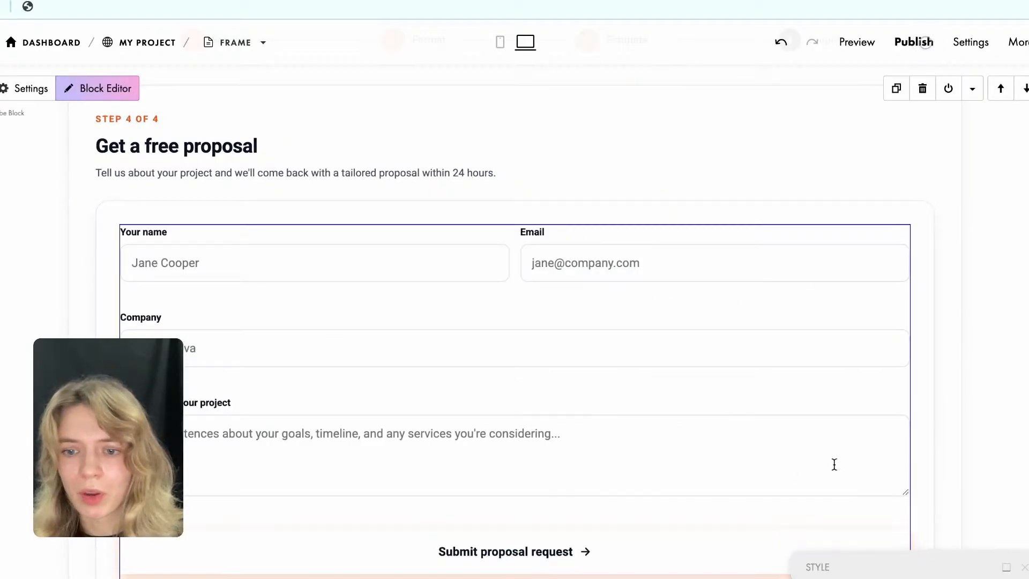
click(1005, 570)
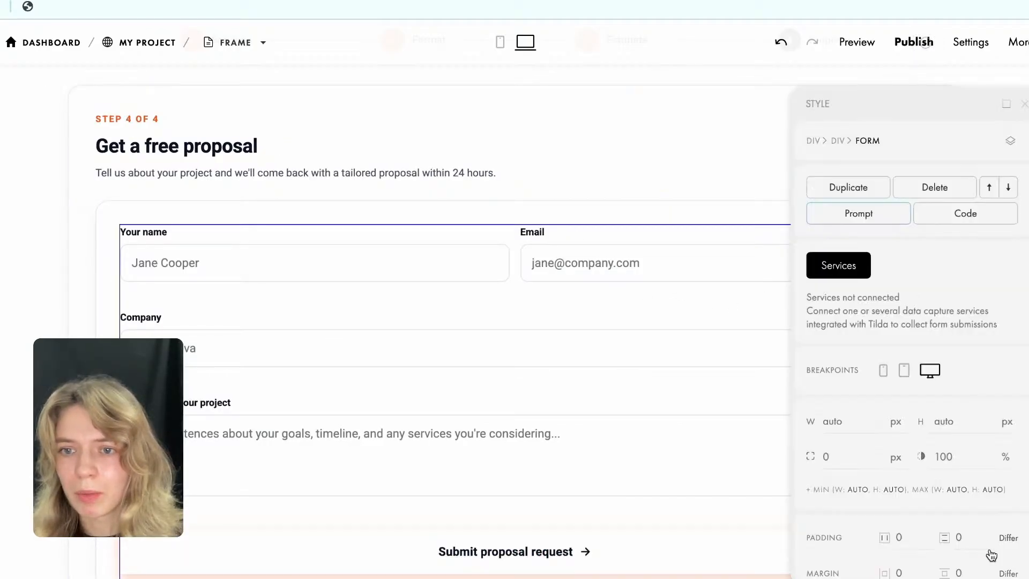
click(840, 268)
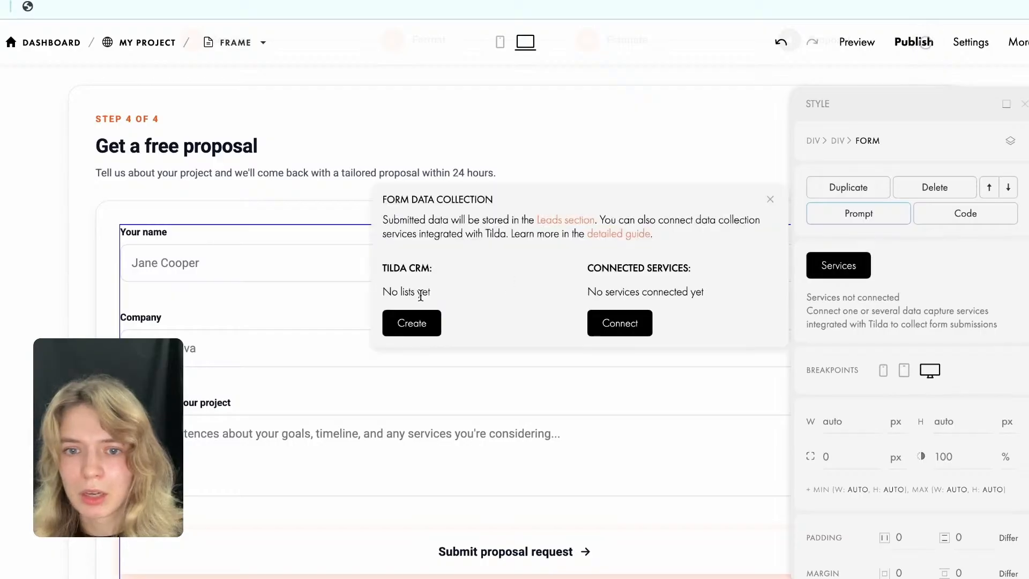
click(630, 317)
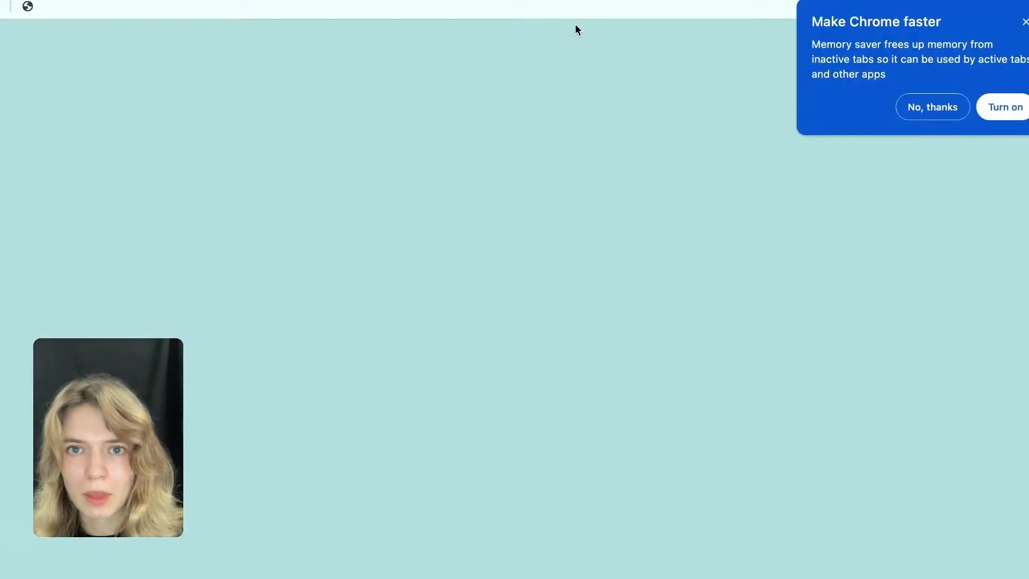
Add Tilda CRM as a data collection service for the site, using the "Agency leads" list.
scroll(510, 252, down, 3)
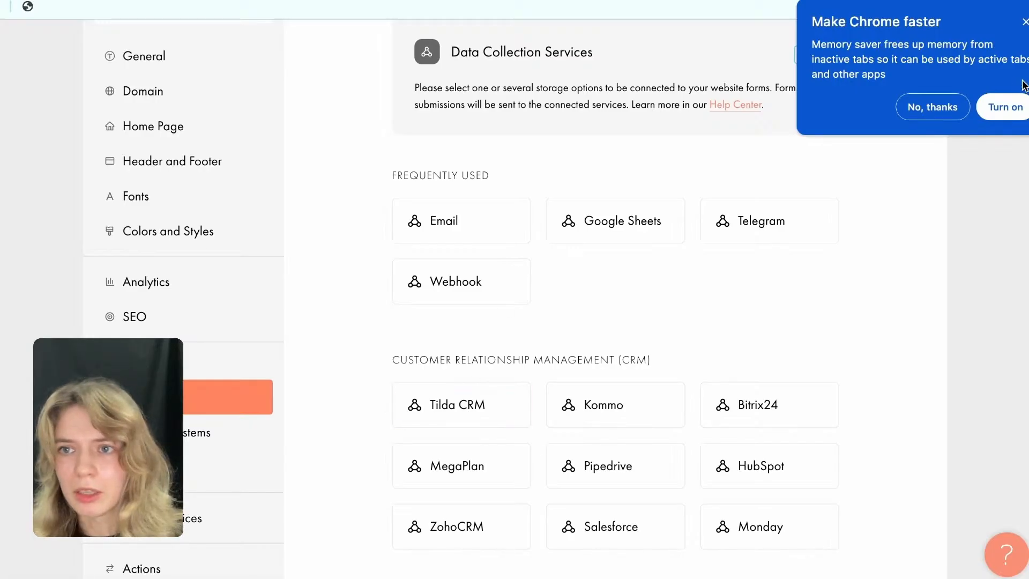
click(1024, 24)
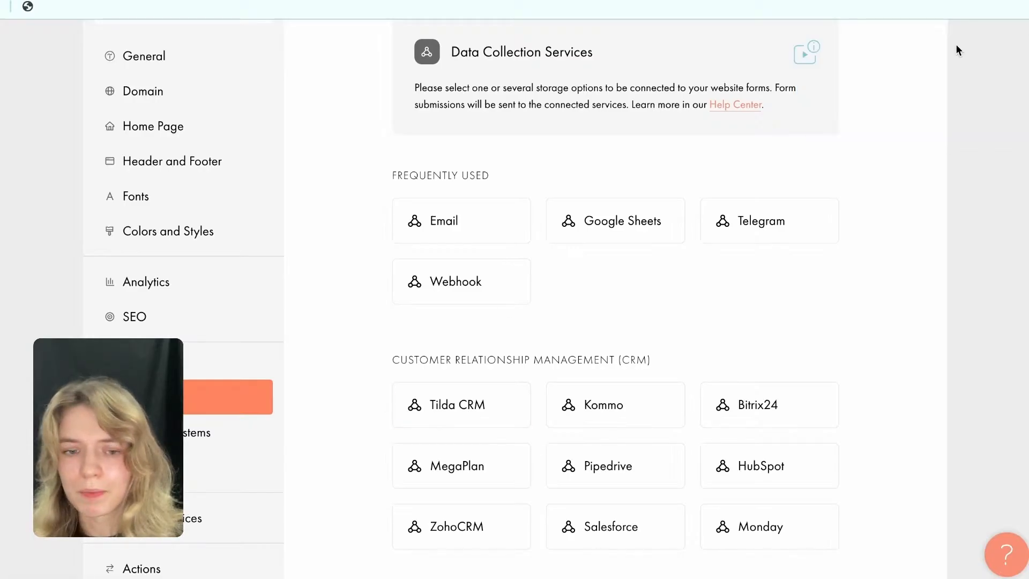
click(449, 406)
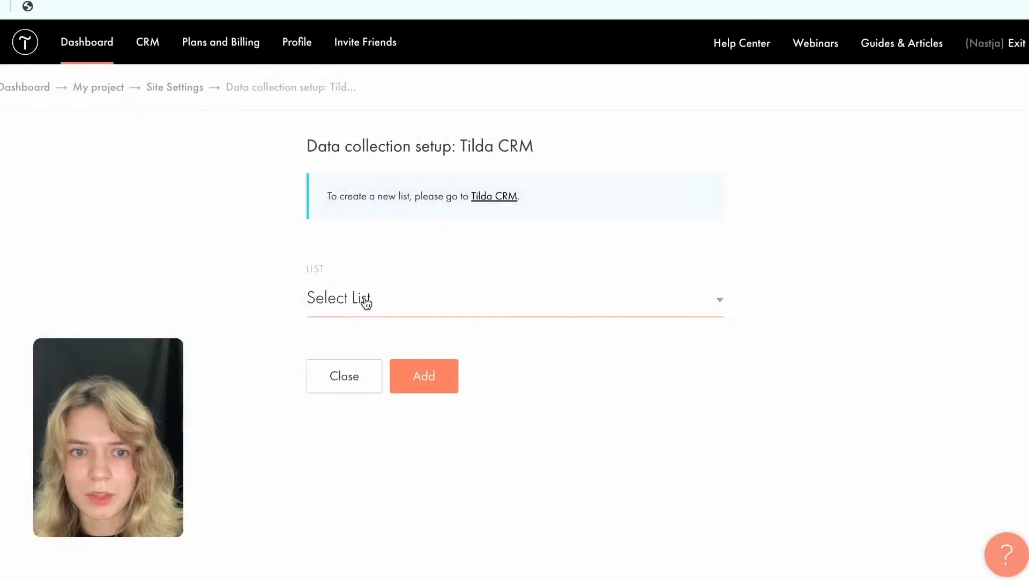
click(362, 300)
click(378, 329)
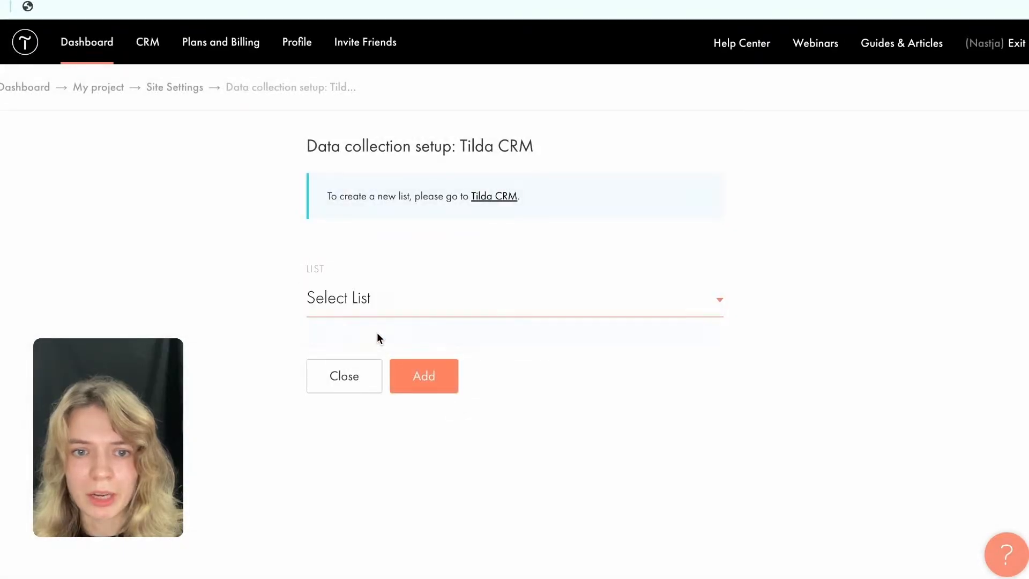
click(425, 377)
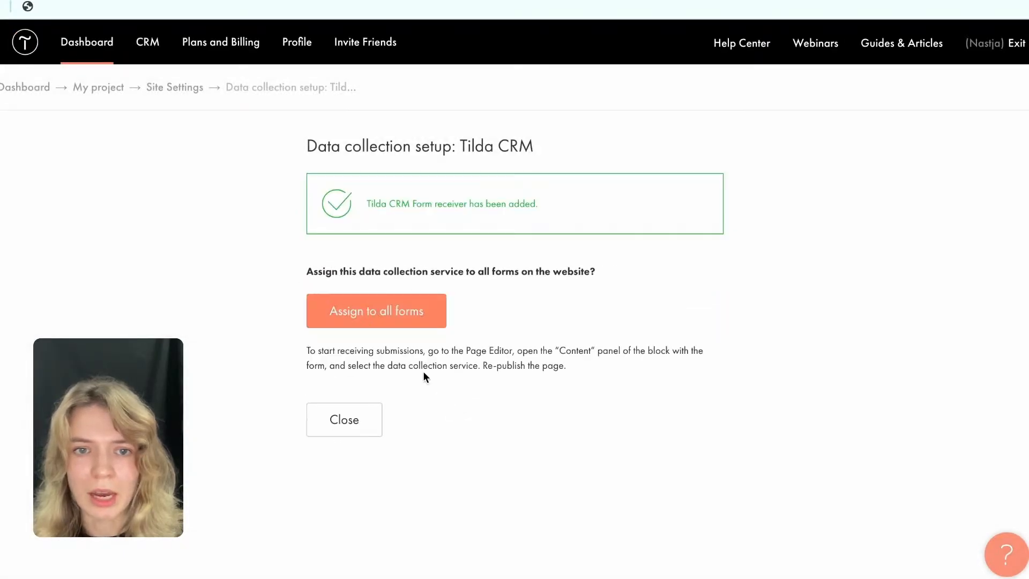
click(363, 420)
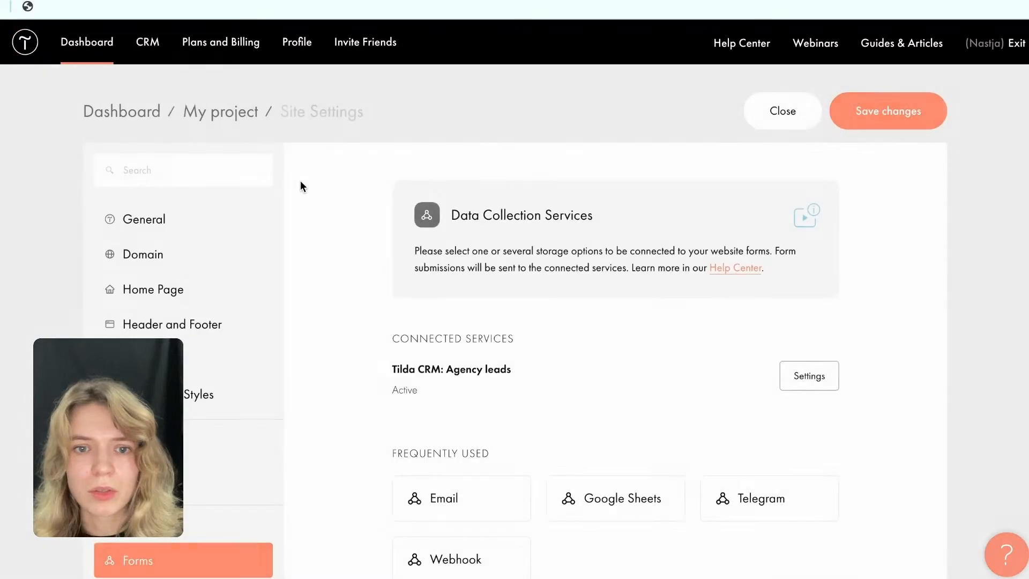
Reopen the Frame page of My project for editing, select the Branding service in the calculator and continue.
click(246, 109)
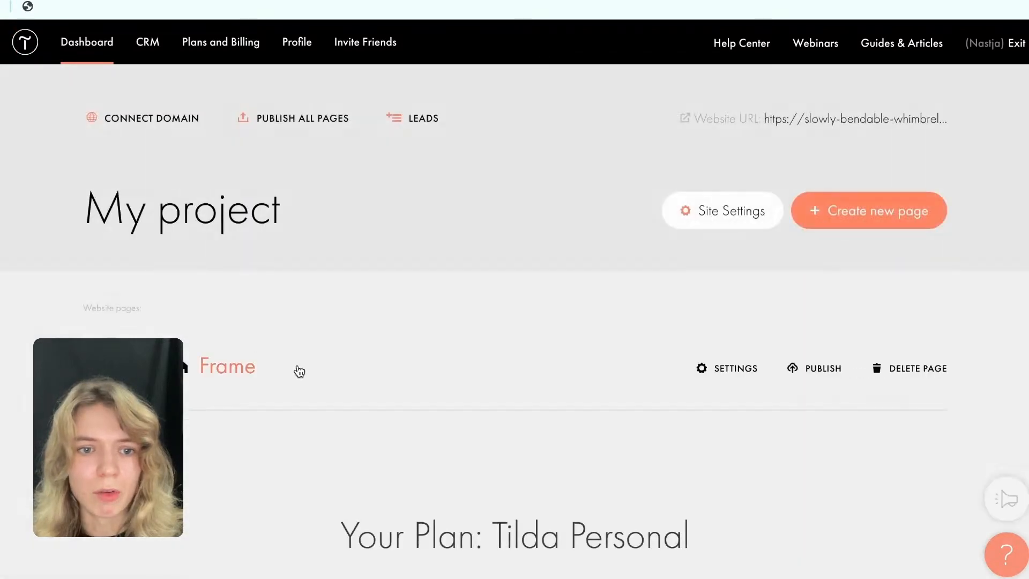
click(297, 366)
scroll(410, 429, down, 20)
scroll(411, 428, down, 20)
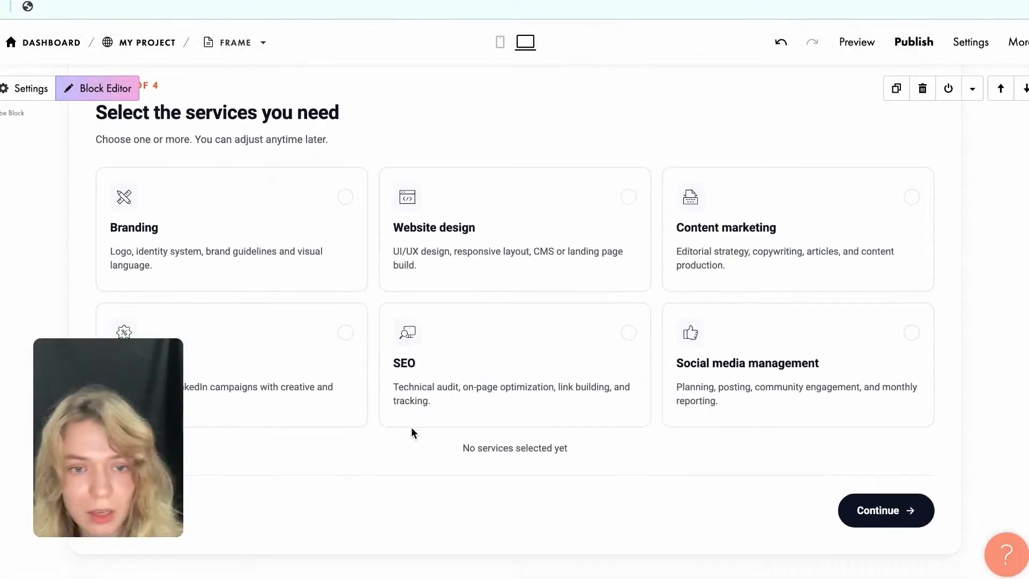
click(320, 234)
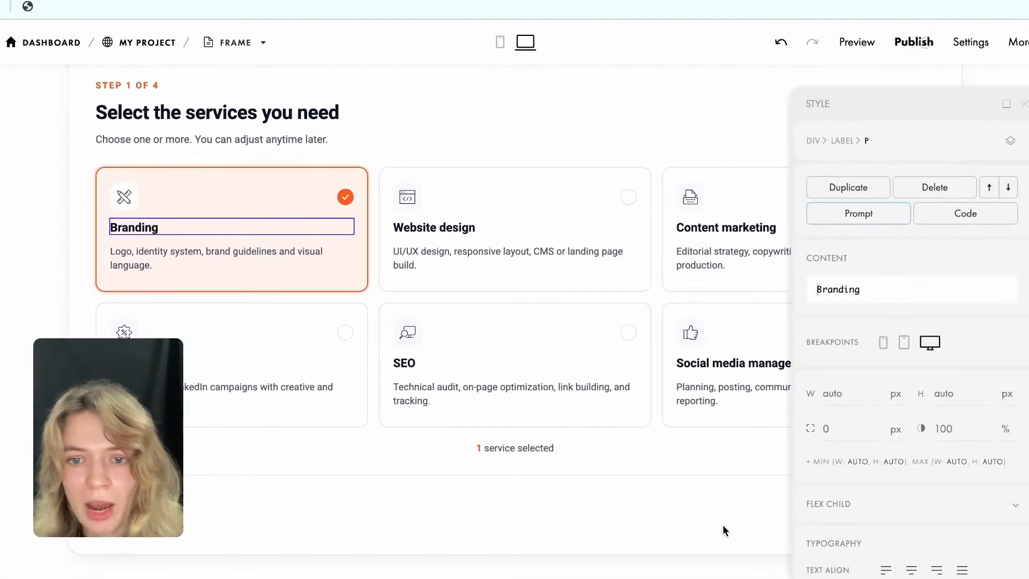
click(1007, 106)
click(890, 509)
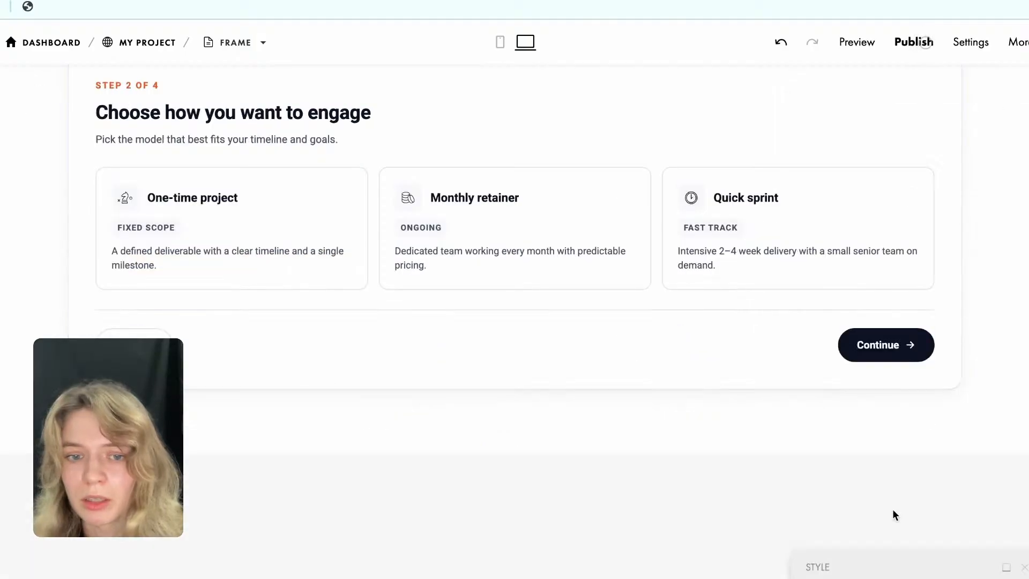
Choose Monthly retainer for the Branding package and proceed through the estimate review to the proposal form.
click(571, 202)
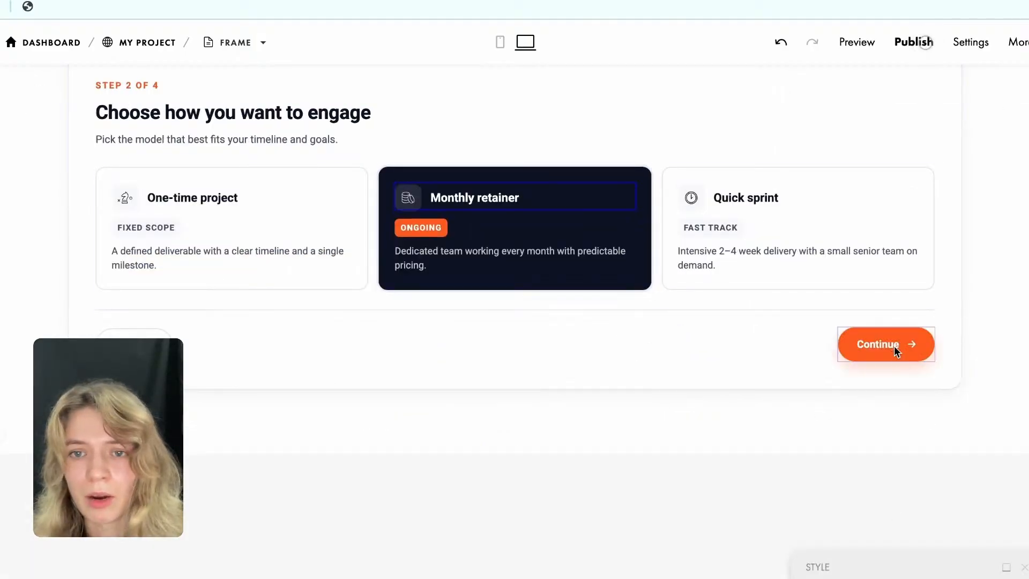
click(896, 349)
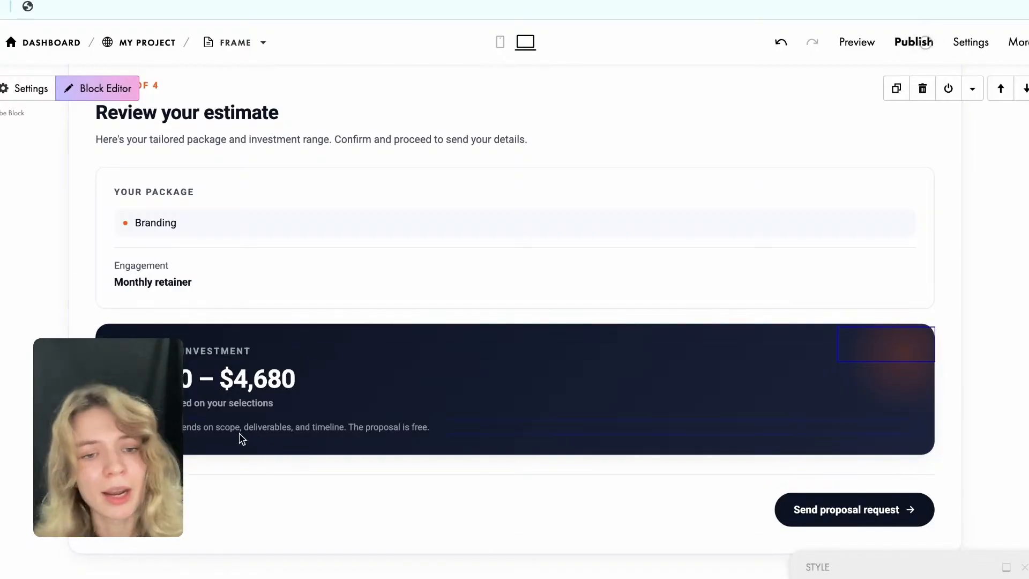
click(839, 510)
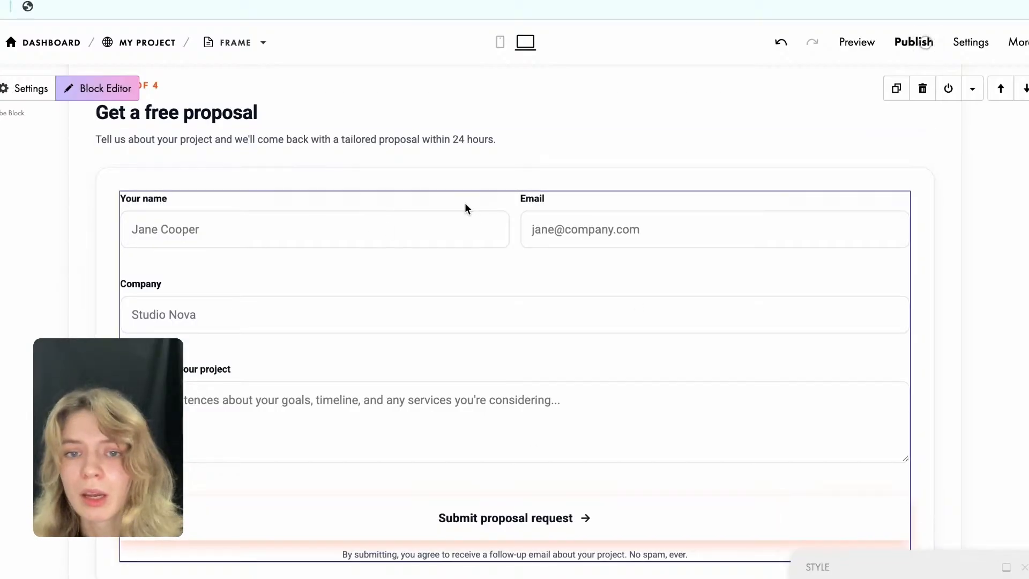
Connect the proposal form to the "Agency leads" list in Tilda CRM and close its data collection settings.
click(1003, 568)
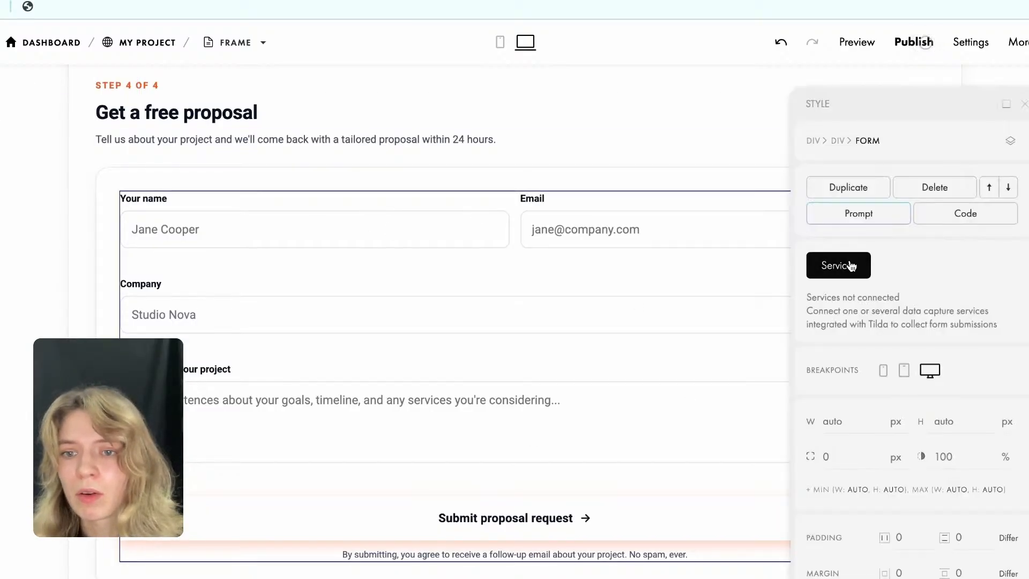
click(840, 266)
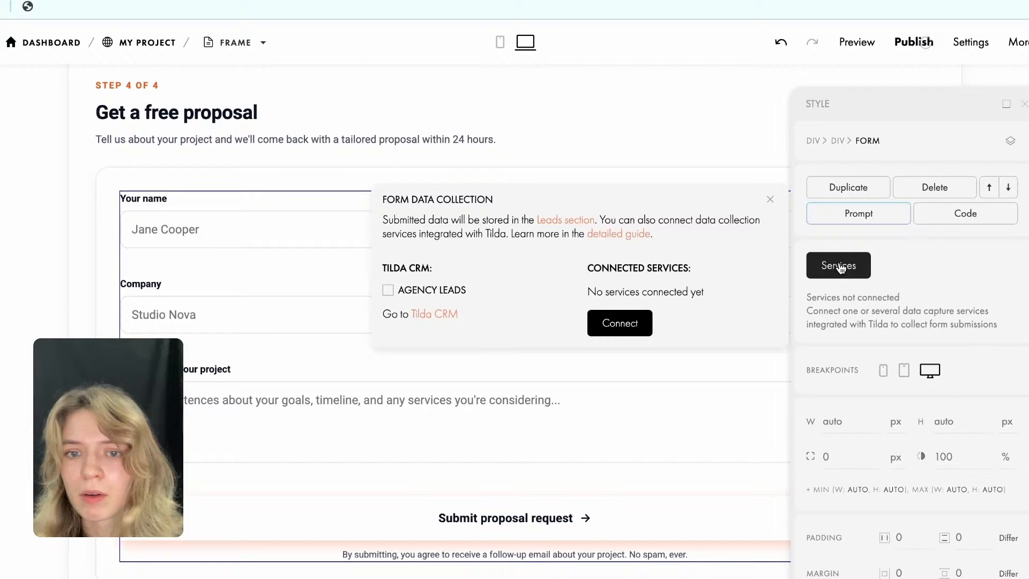
click(386, 294)
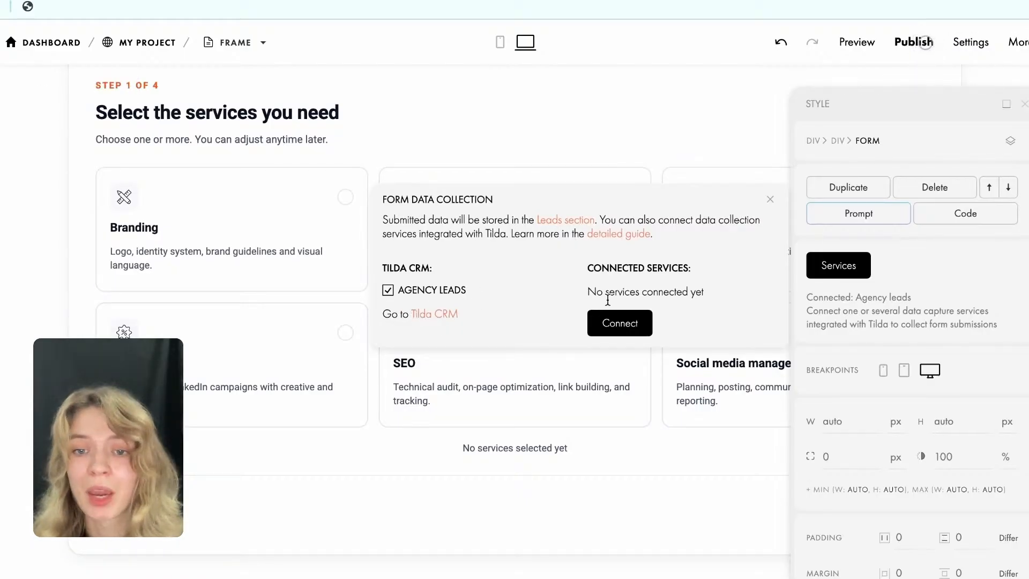
click(771, 200)
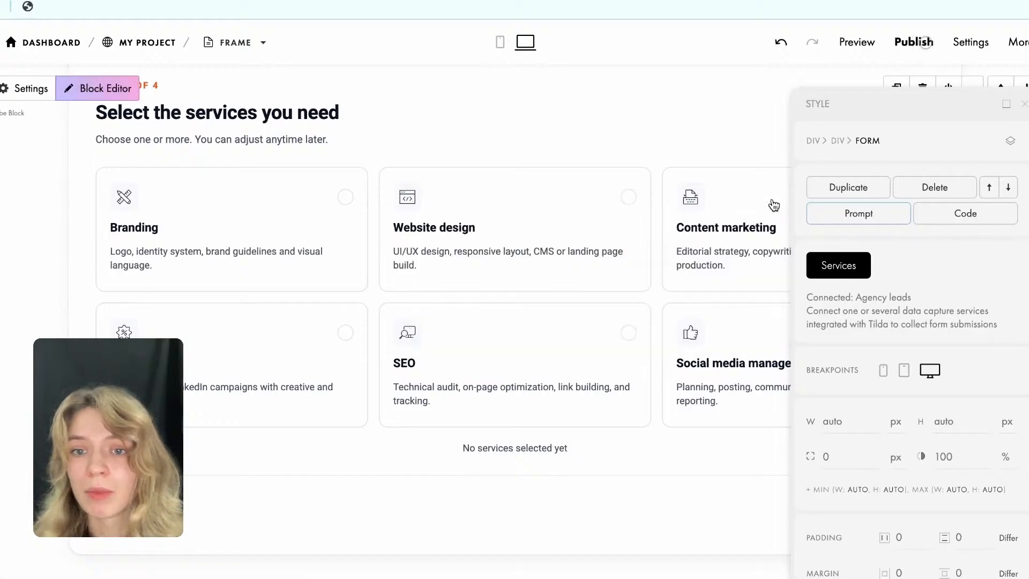
Publish the Frame page and return to the editor.
click(908, 42)
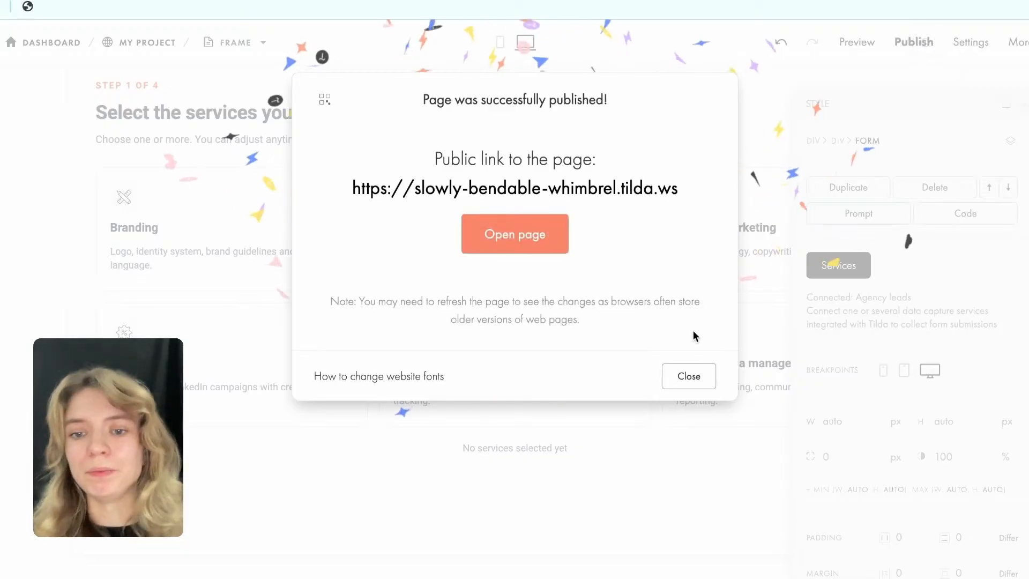
click(687, 377)
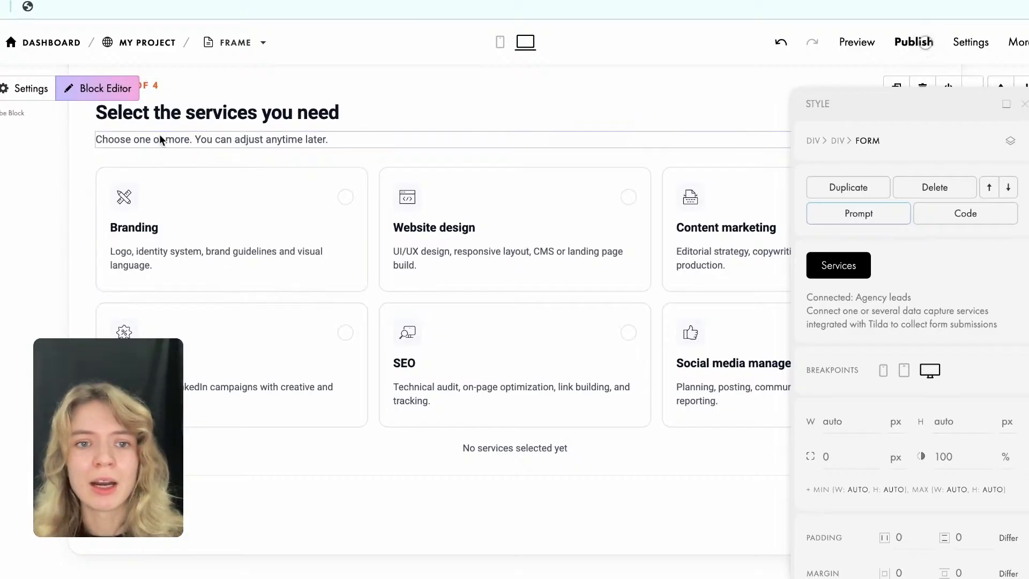
Publish the Frame page again and open the live version from its public link.
scroll(374, 256, up, 1)
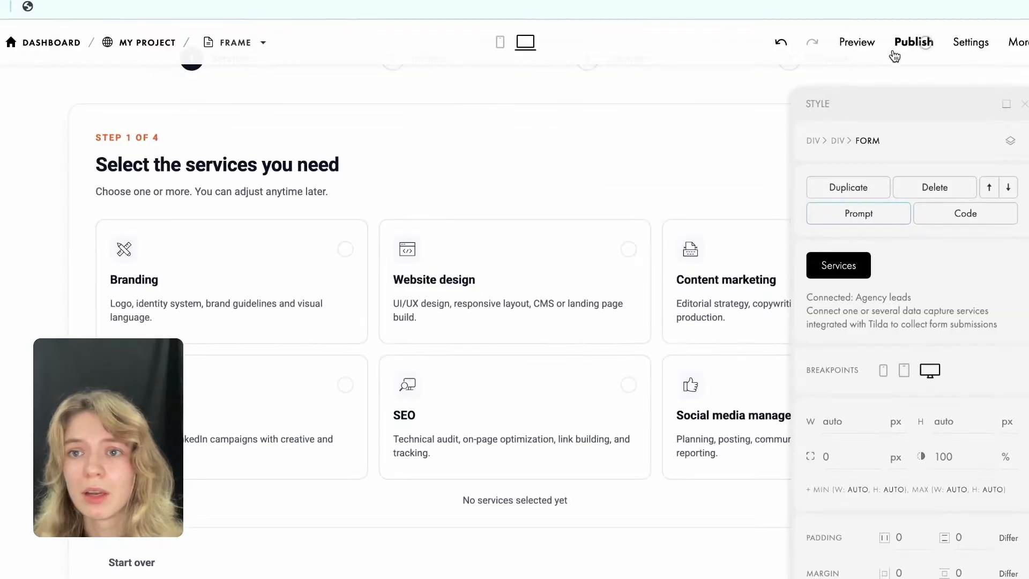
click(911, 41)
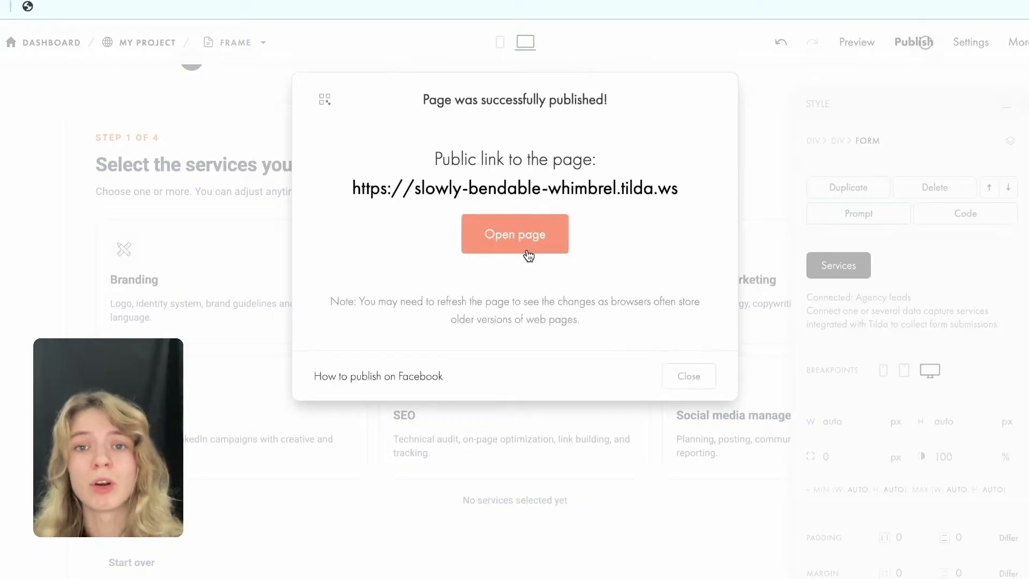
click(527, 251)
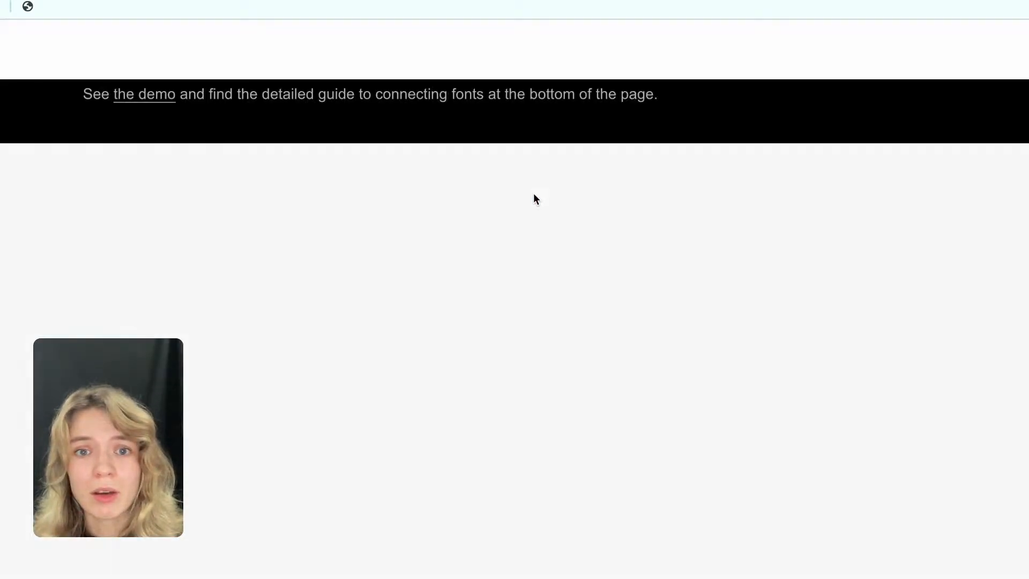
Examine the published page from the hero section through the case studies to the project calculator.
scroll(534, 192, down, 1)
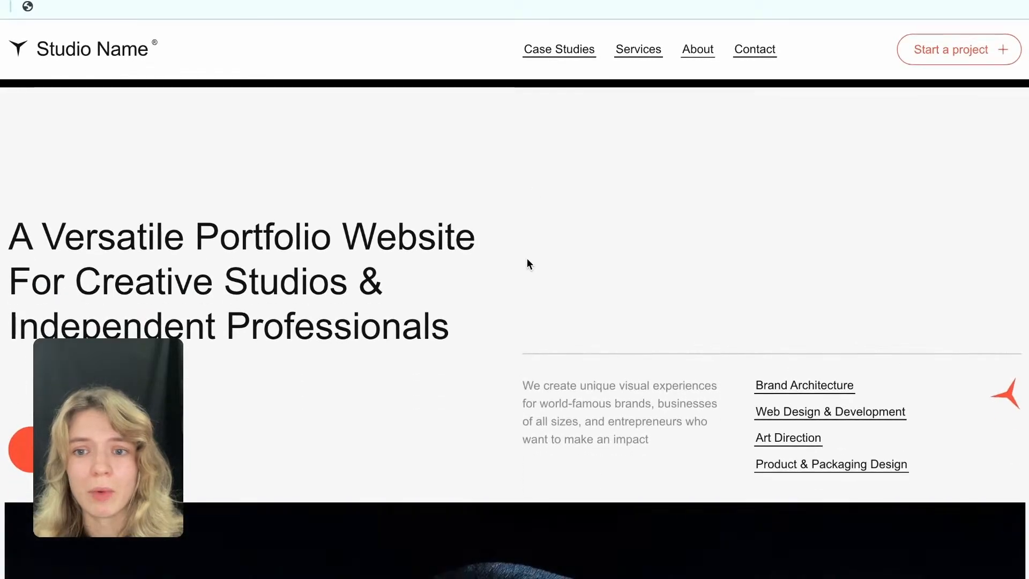
scroll(527, 258, down, 1)
scroll(526, 258, down, 1)
scroll(526, 258, up, 2)
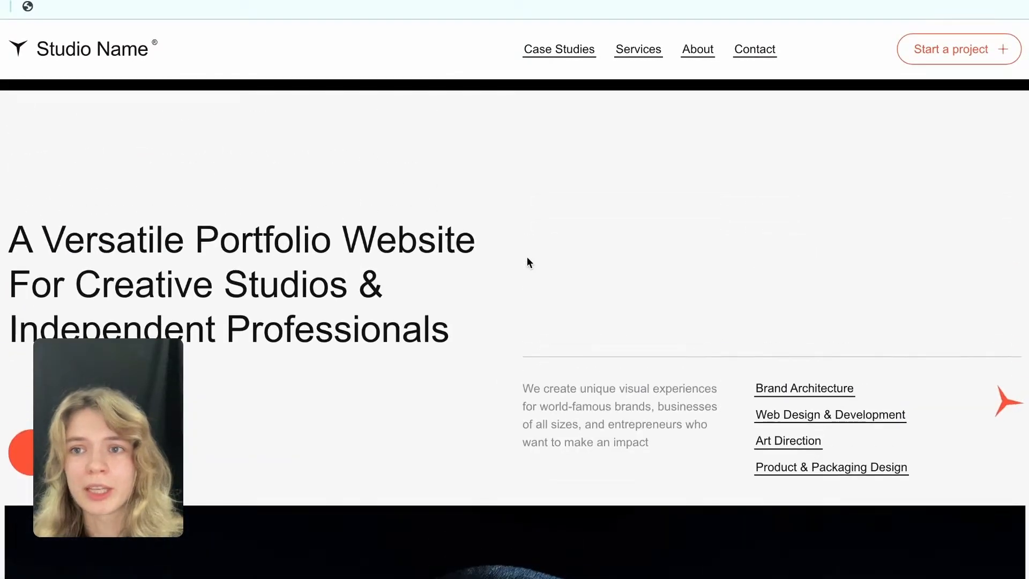
scroll(508, 214, down, 6)
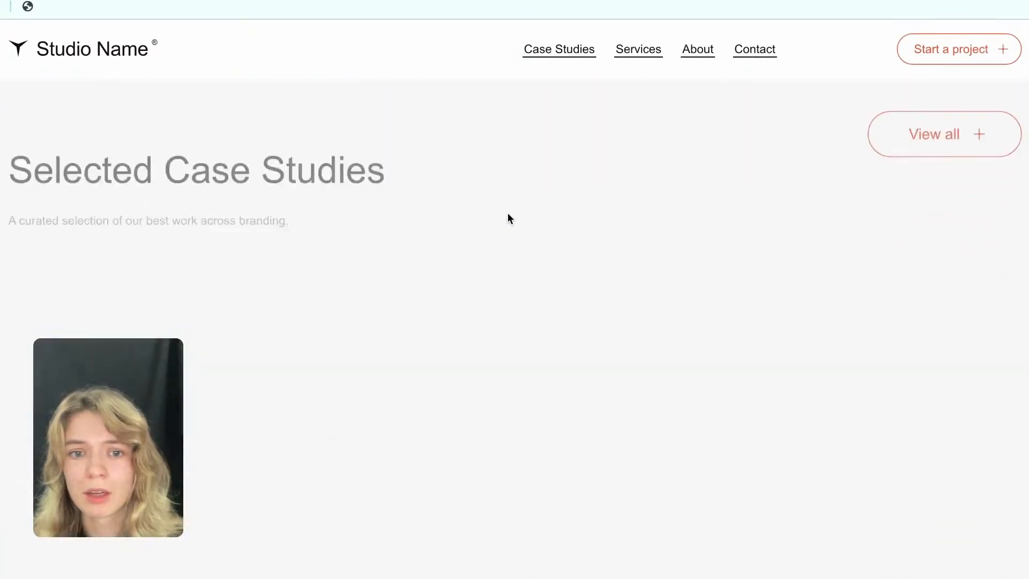
scroll(509, 218, down, 10)
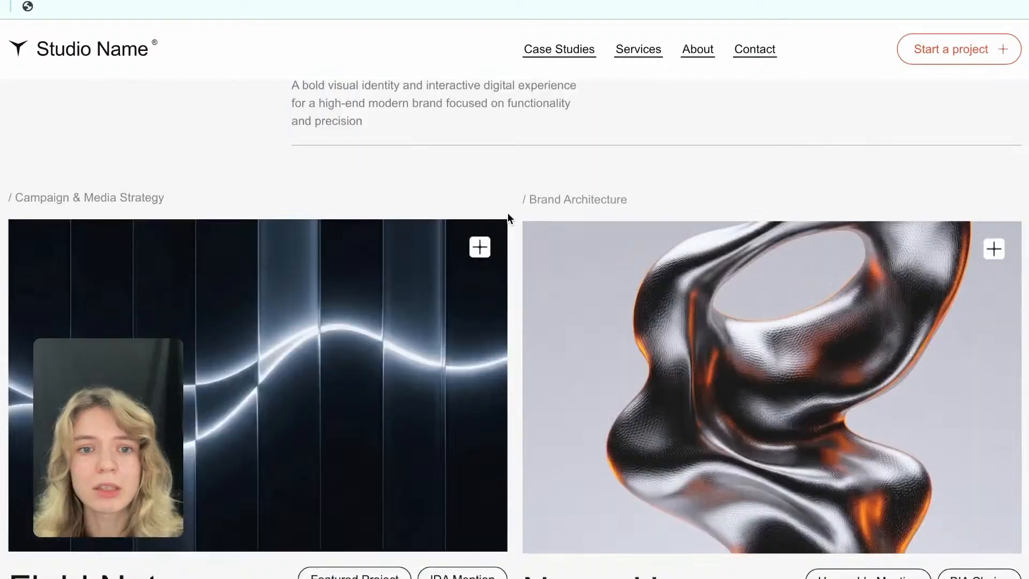
scroll(508, 217, down, 10)
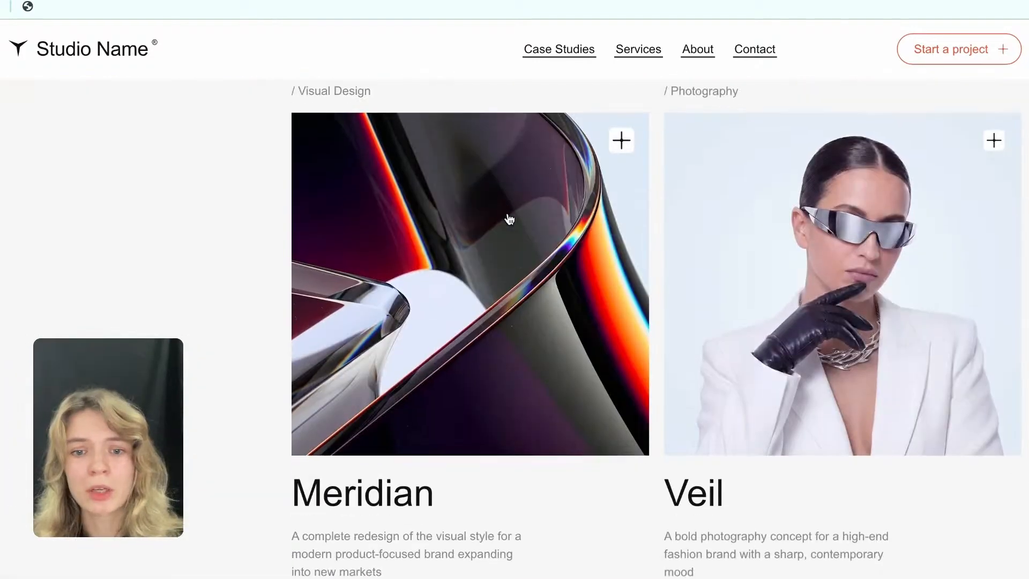
scroll(509, 219, down, 8)
scroll(509, 218, up, 3)
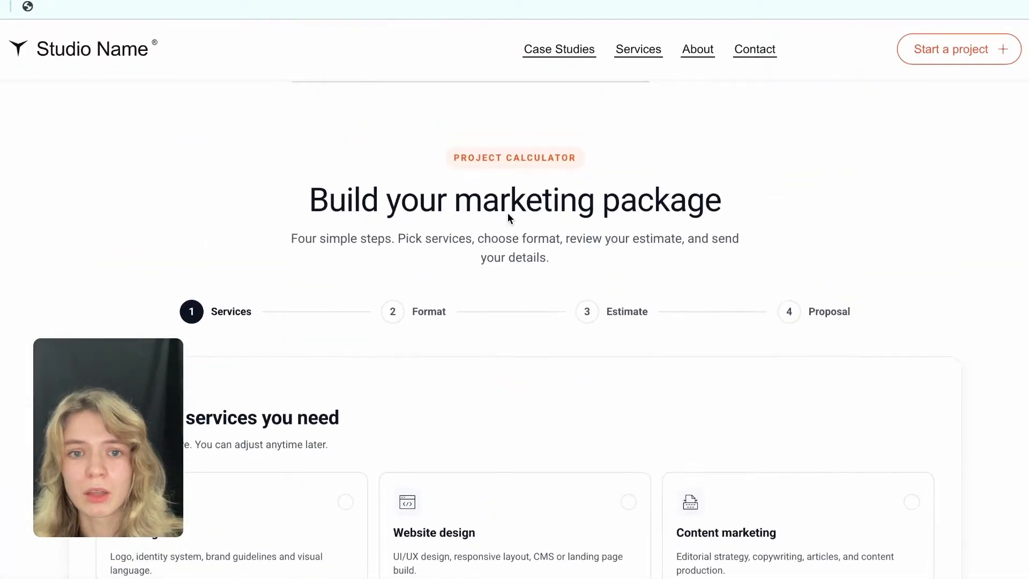
scroll(526, 319, down, 2)
scroll(524, 321, up, 7)
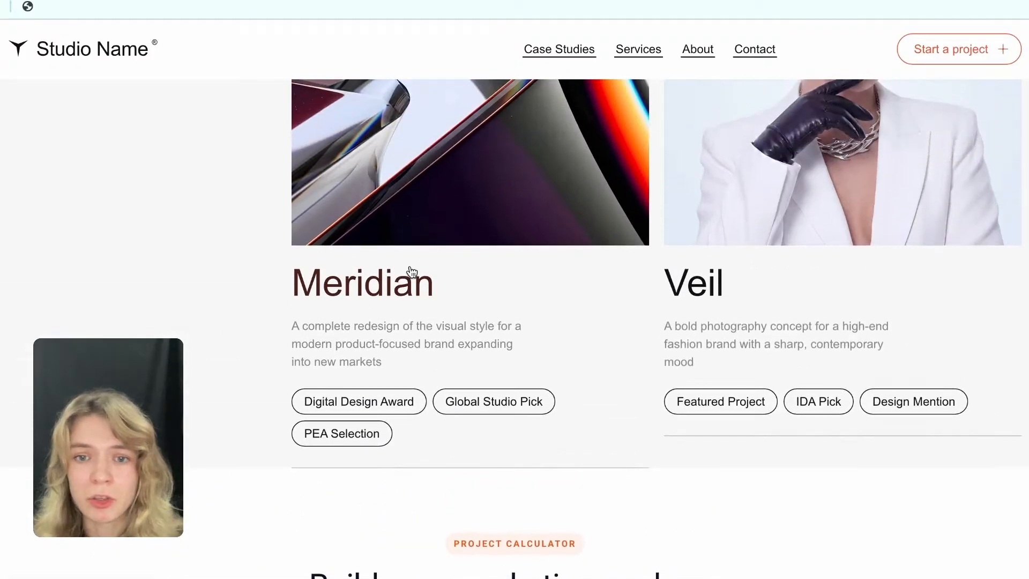
scroll(350, 375, down, 8)
scroll(352, 376, down, 2)
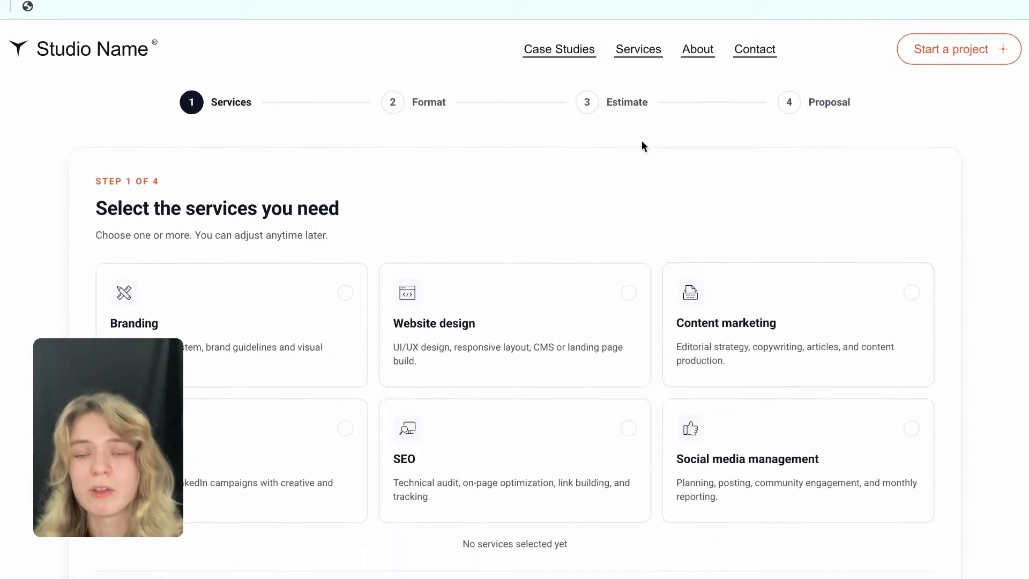
scroll(493, 185, up, 5)
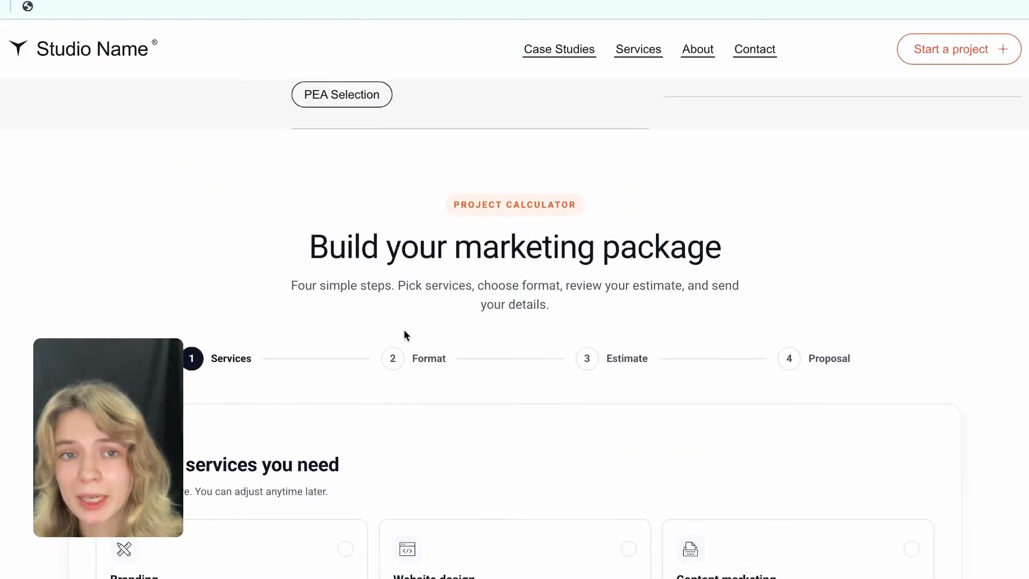
Select Branding with the Monthly retainer format in the live calculator and proceed past the estimate to the proposal form.
scroll(256, 349, down, 3)
click(236, 325)
scroll(237, 327, down, 3)
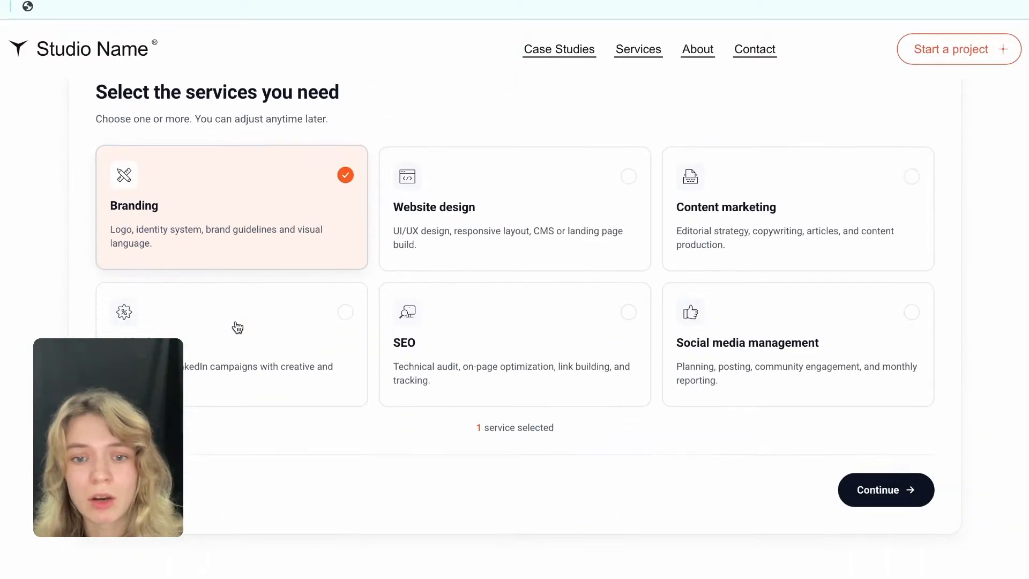
click(885, 490)
click(548, 248)
click(869, 378)
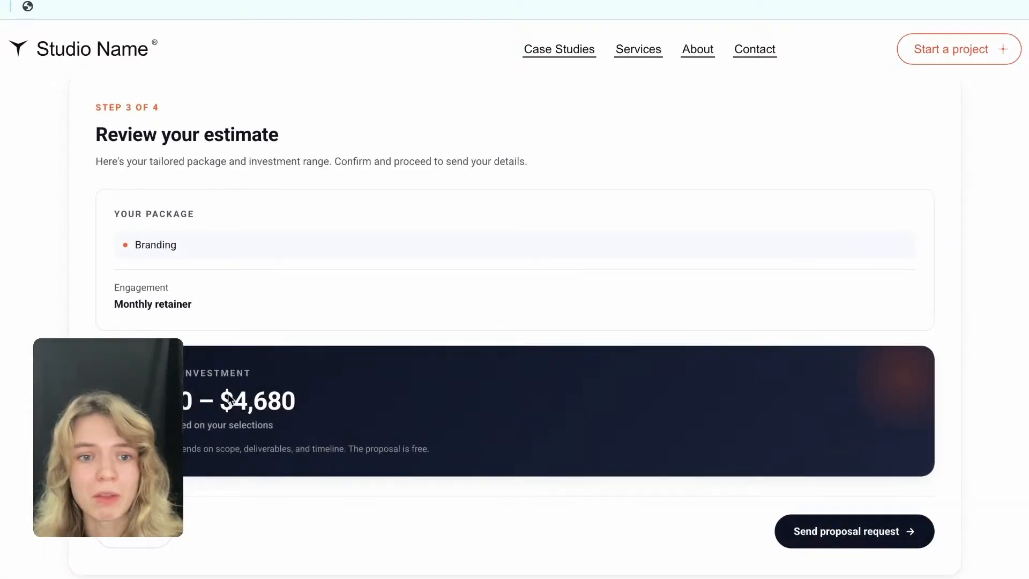
click(839, 544)
Fill in the proposal form with the contact's full name, e-mail and the company Studio Nova.
click(255, 252)
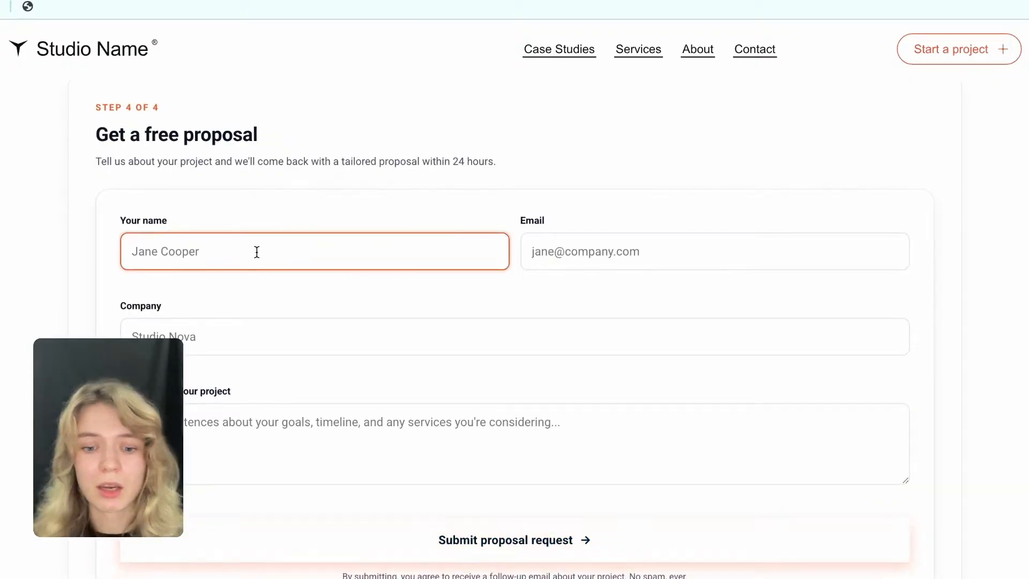
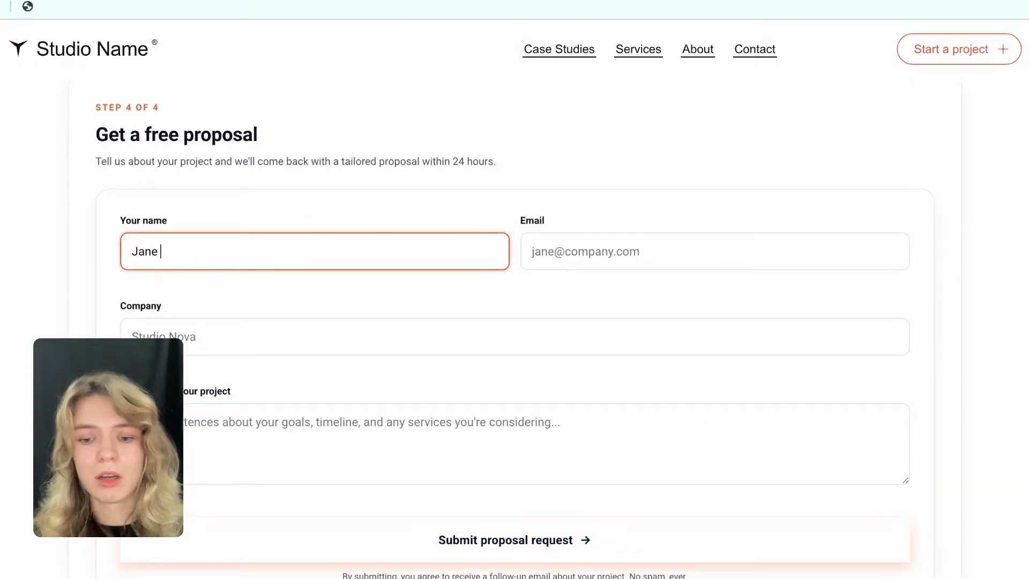
click(549, 258)
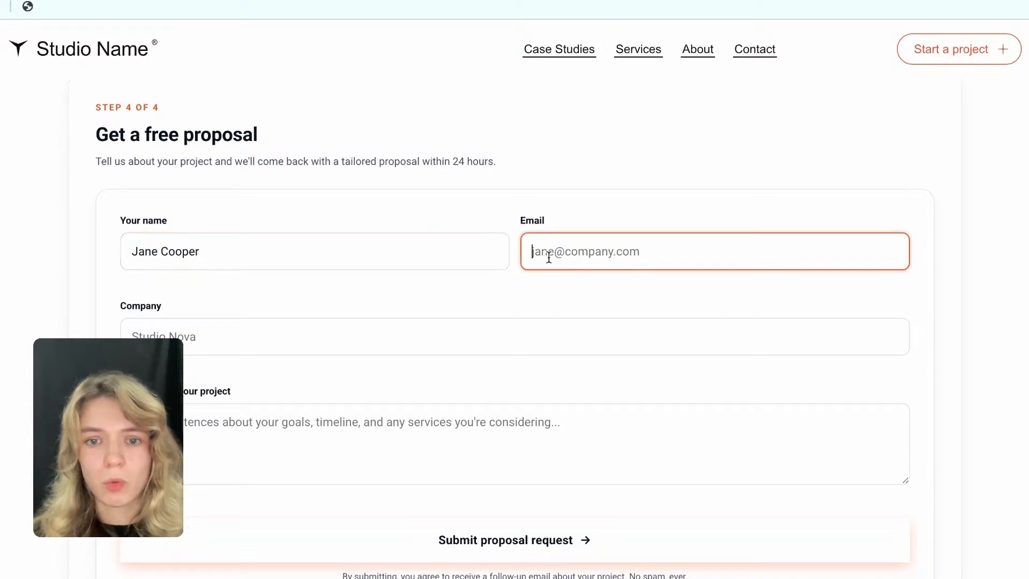
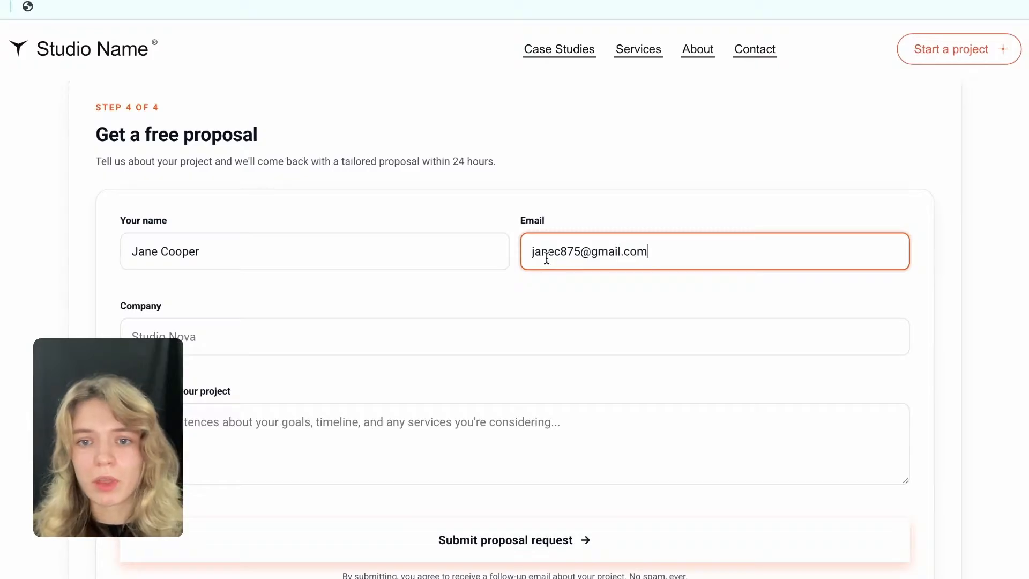
click(377, 329)
text(Studio Nova)
Describe the project as "I would like to grow with my branding" and submit the proposal request.
click(322, 423)
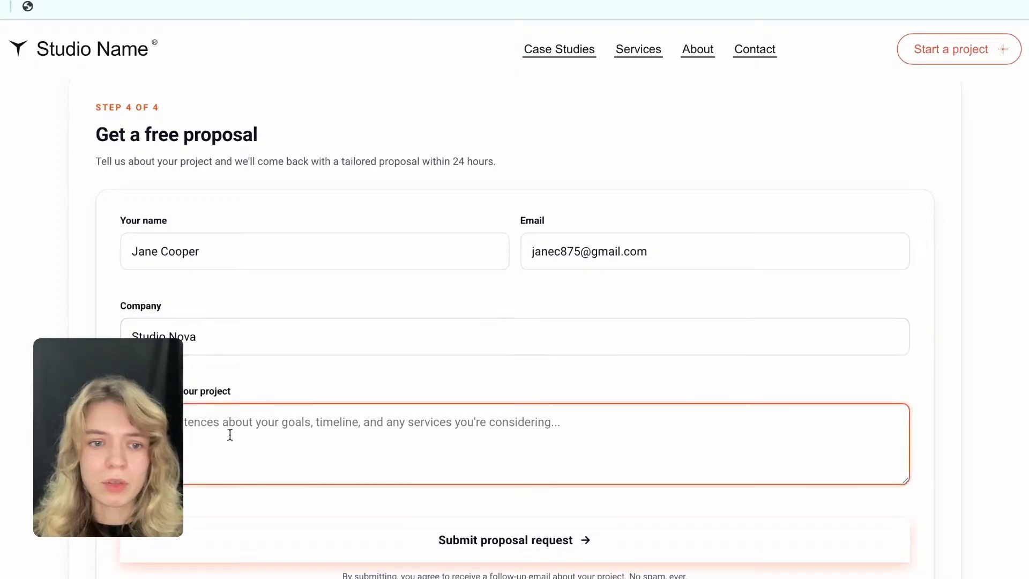
text(W)
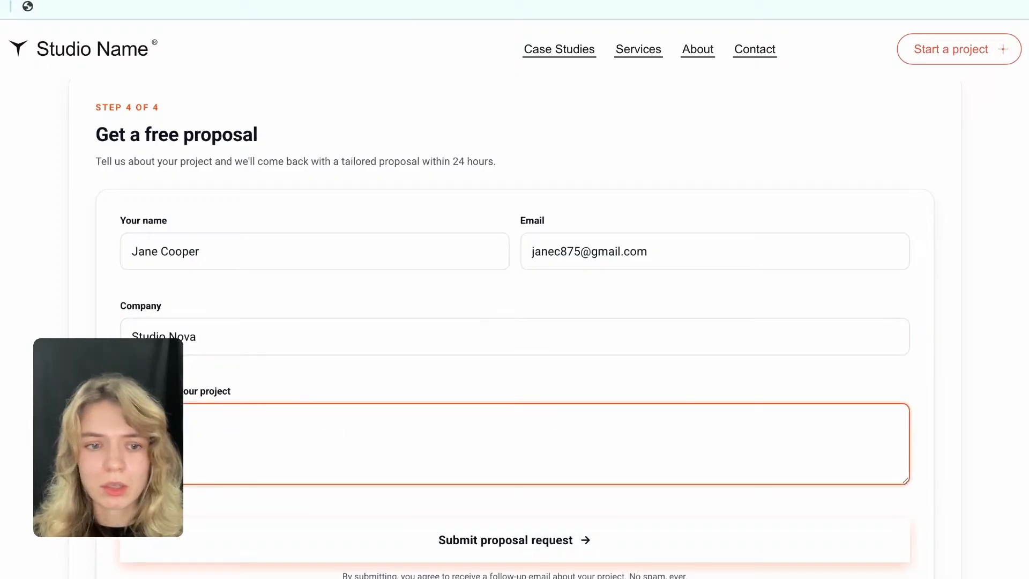
text(grow wi)
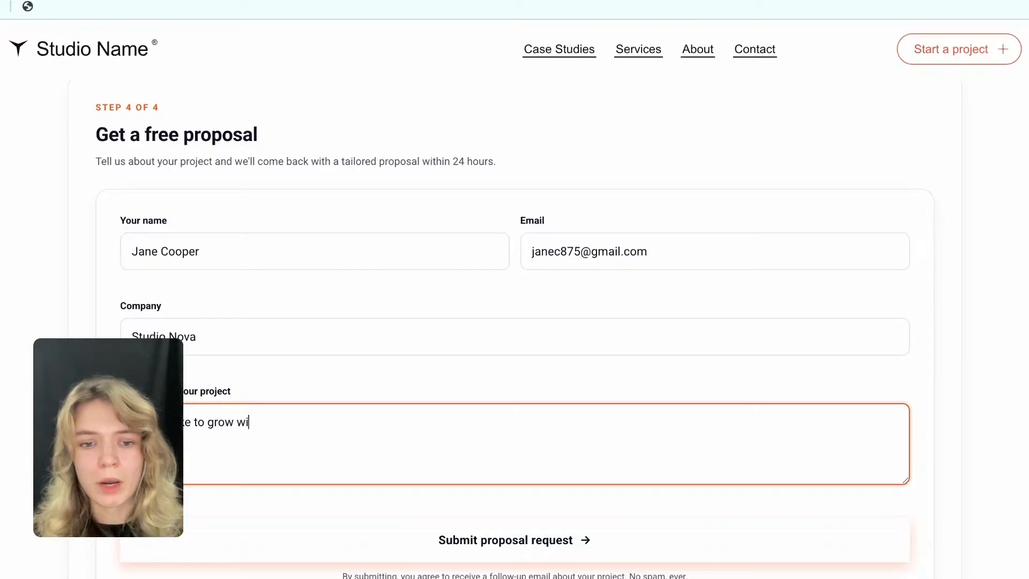
text(th my branding)
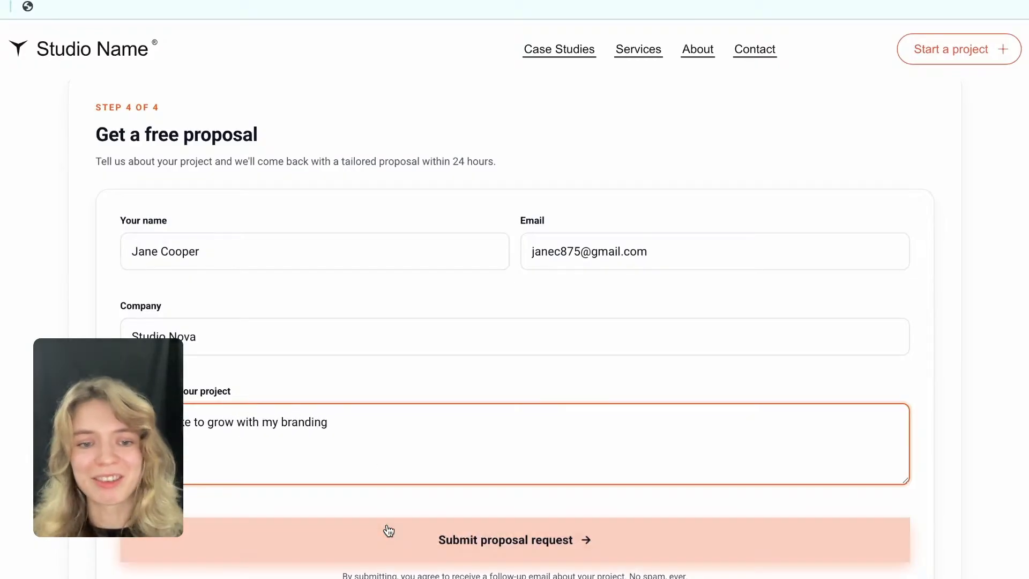
scroll(411, 480, down, 1)
scroll(411, 479, down, 2)
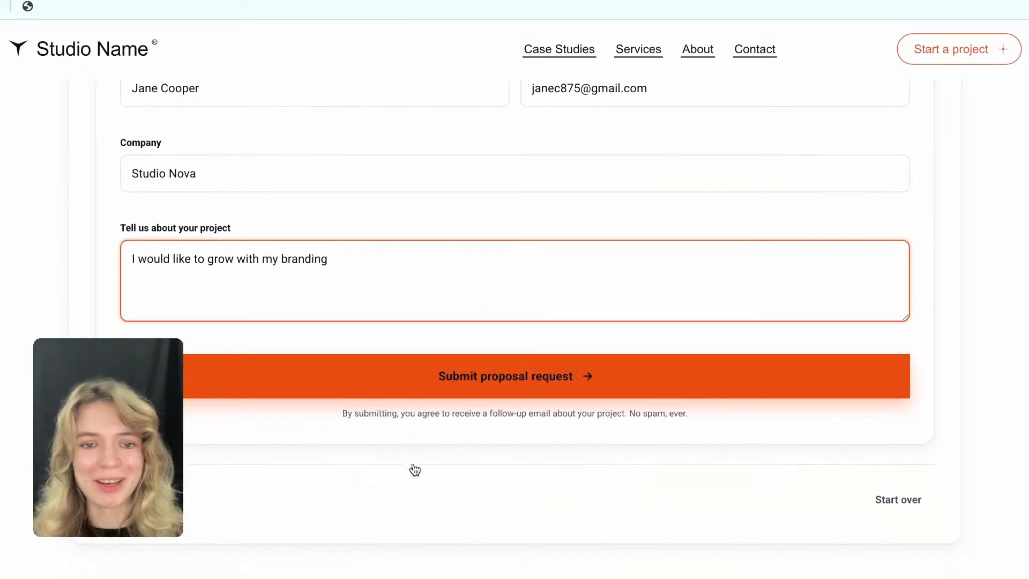
click(573, 384)
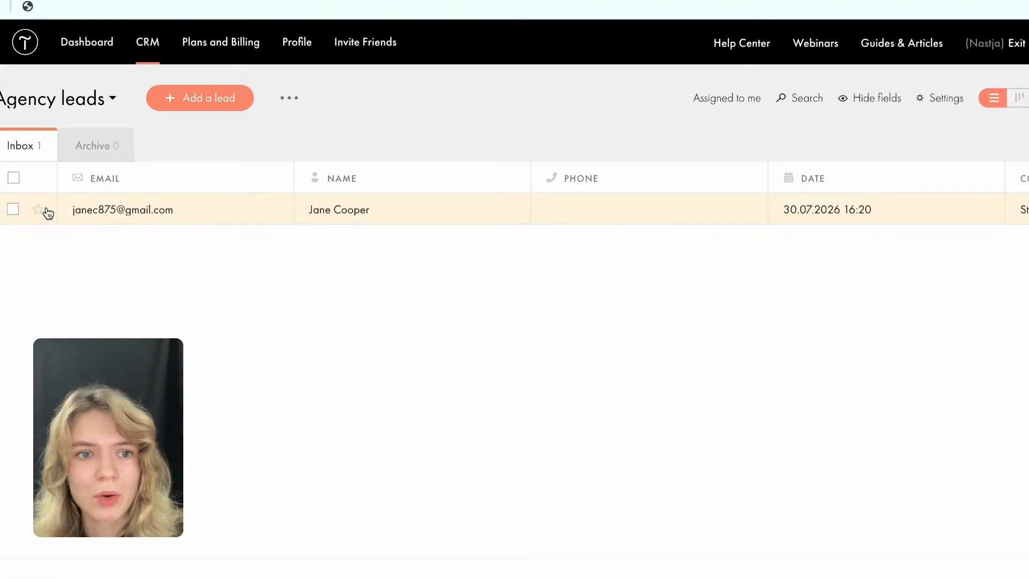
Open the newly submitted lead in the Agency leads list of Tilda CRM, check its details and close it.
click(241, 213)
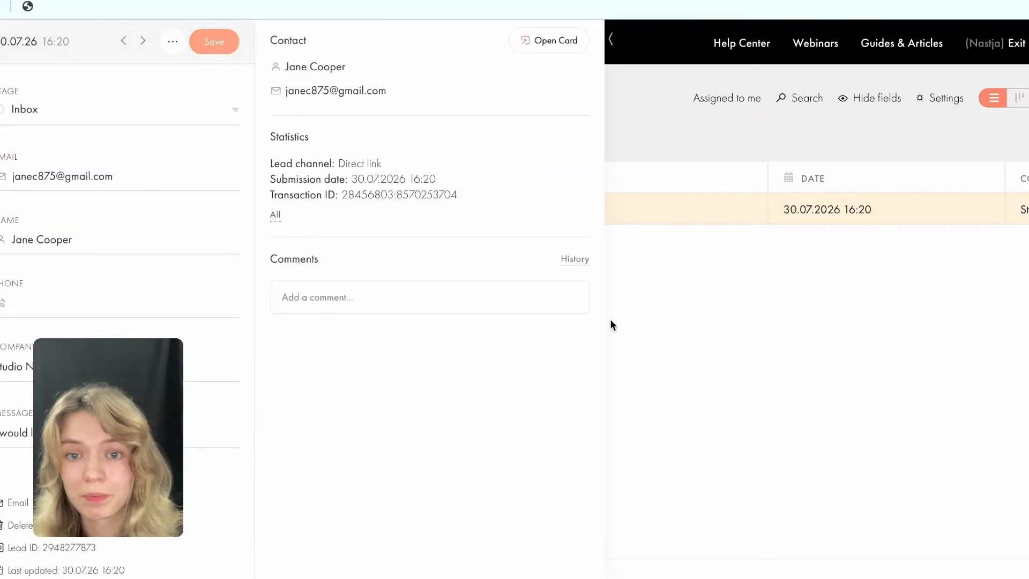
click(628, 323)
mouse_move(634, 9)
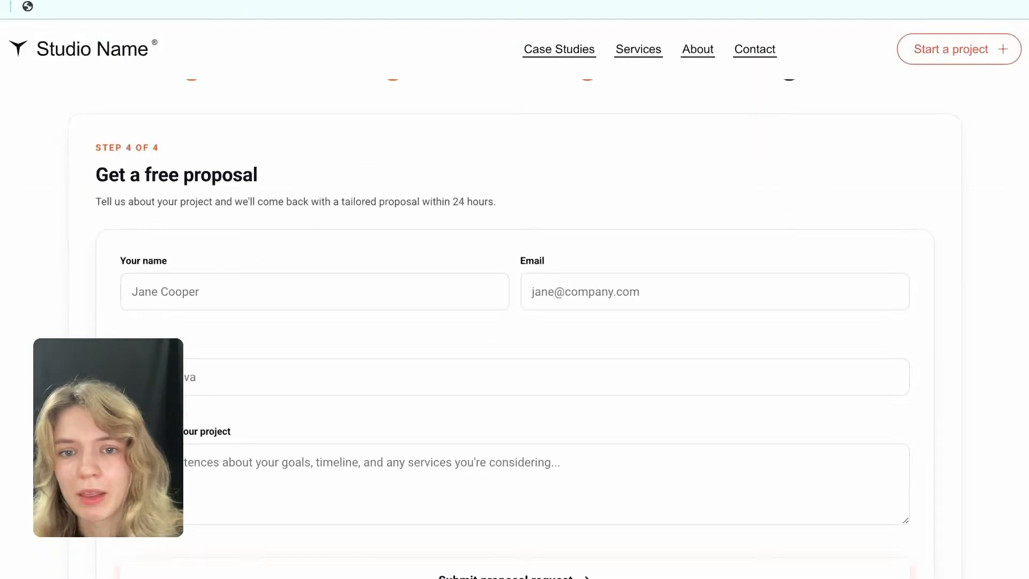
Return to the published page and look over the proposal form down to its submit and start-over options.
scroll(455, 393, down, 3)
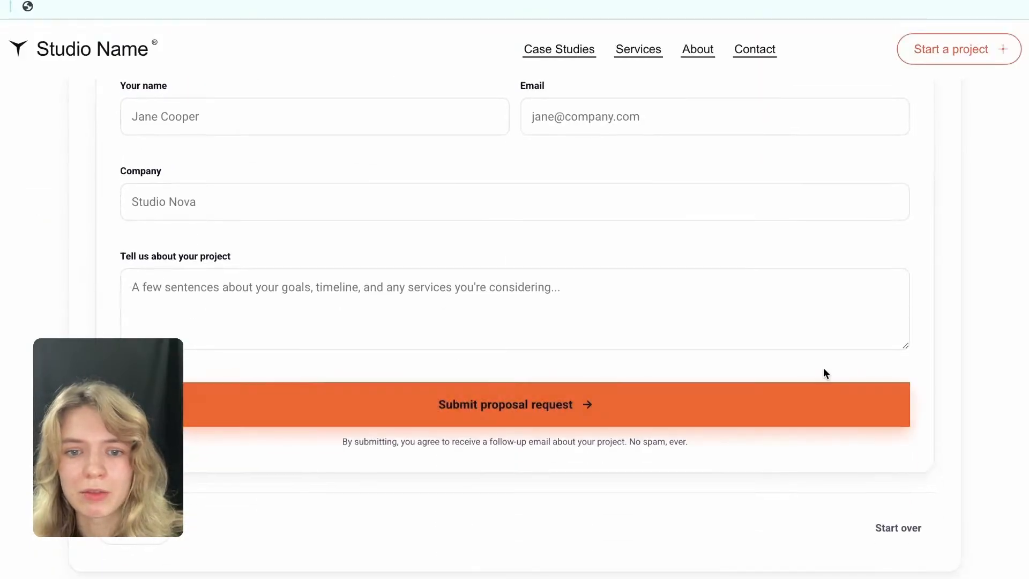
scroll(280, 485, up, 1)
scroll(291, 475, down, 3)
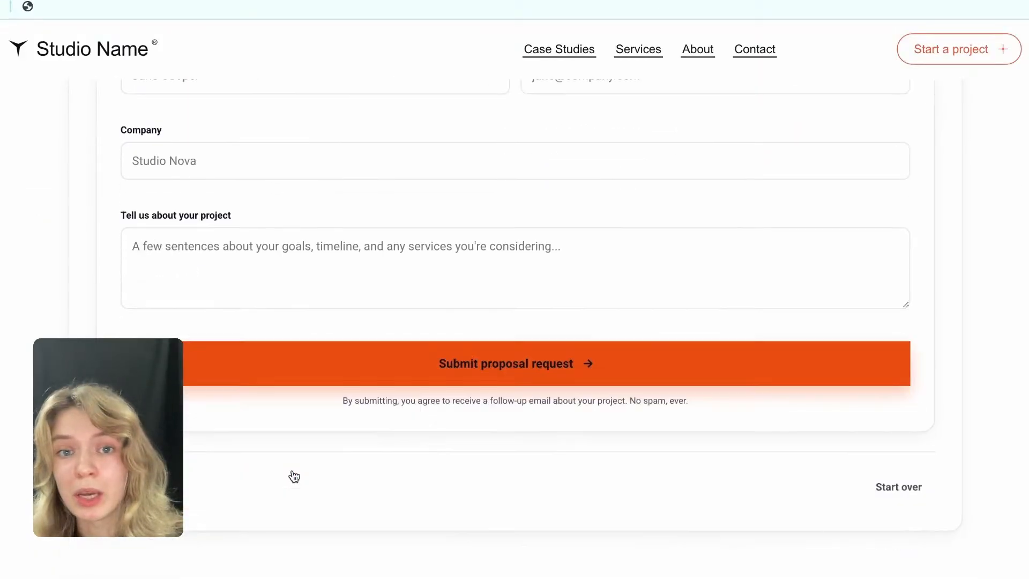
click(899, 448)
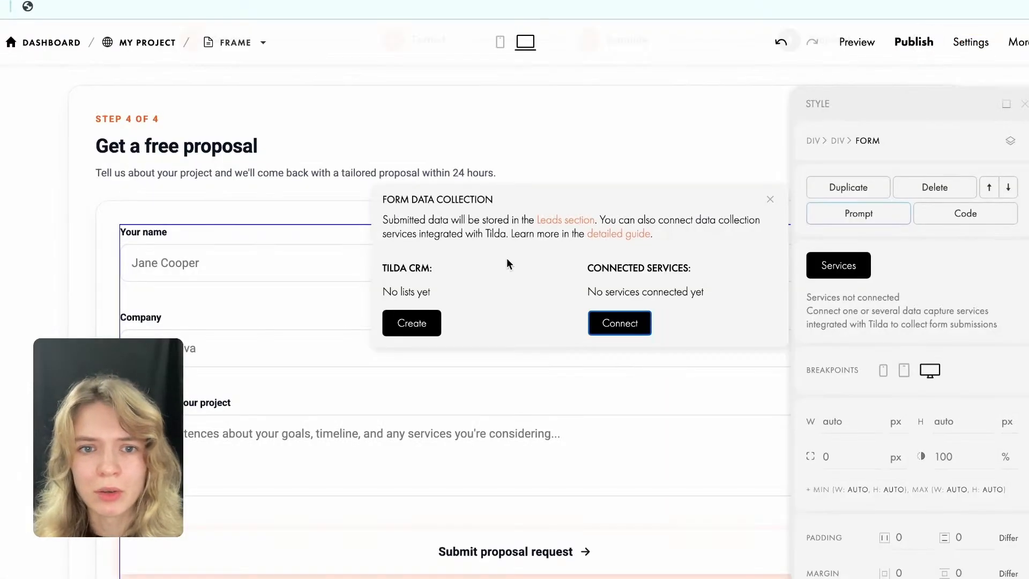
Close the form data collection settings in the page editor and publish the Frame page.
click(546, 98)
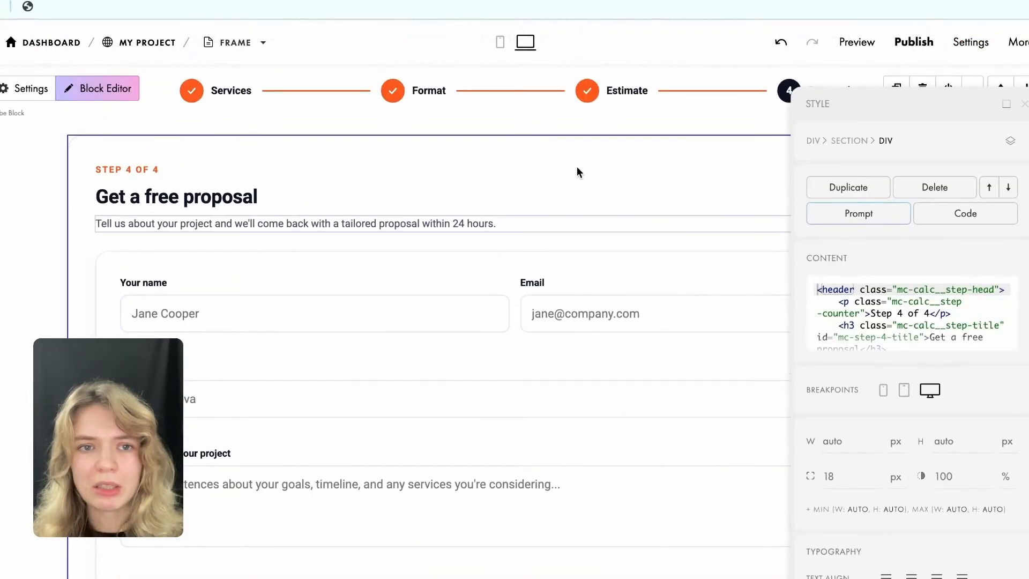
click(925, 42)
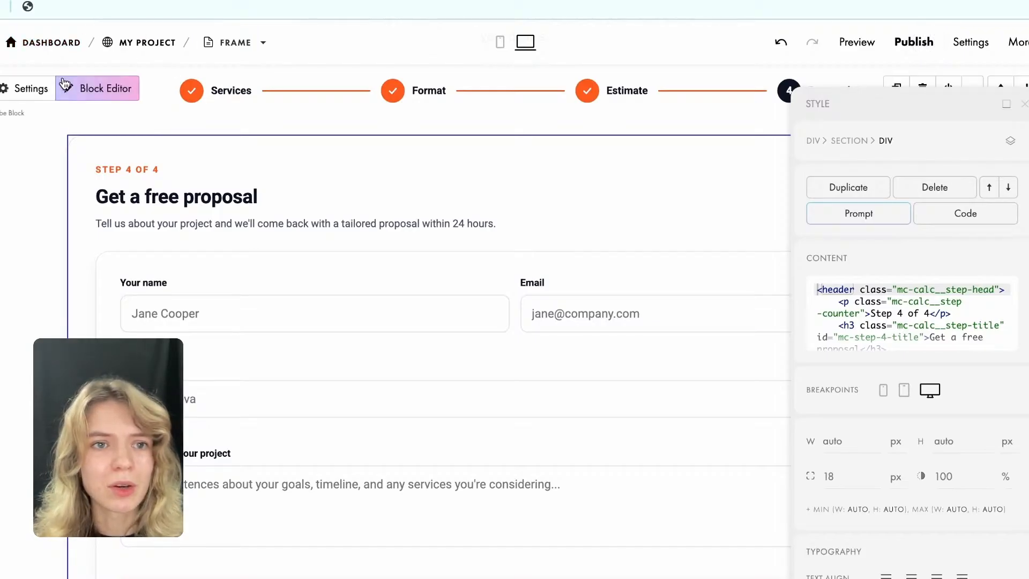
Open the calculator block's Vibe chat and move its window to the middle of the page.
click(91, 88)
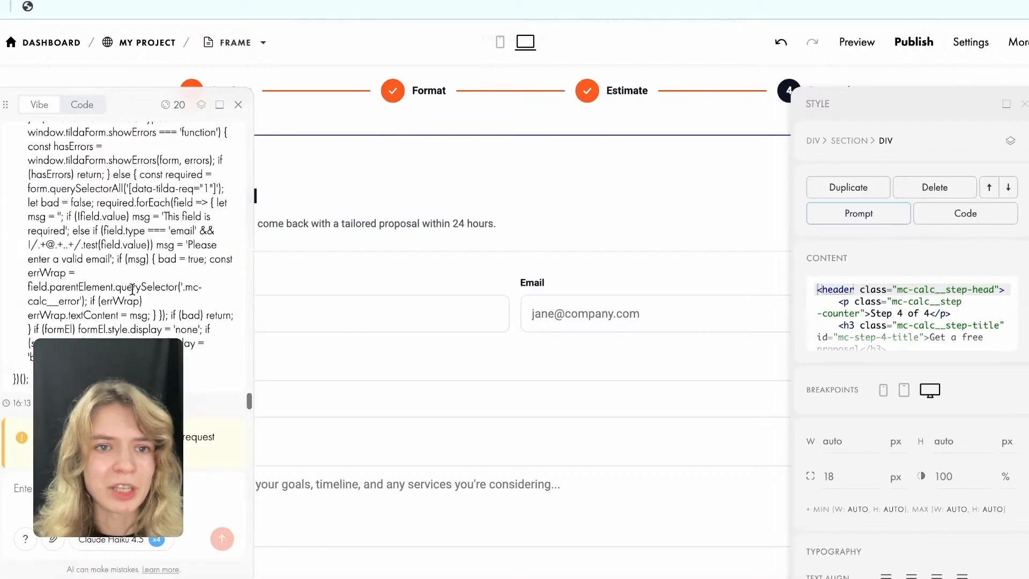
scroll(132, 289, up, 15)
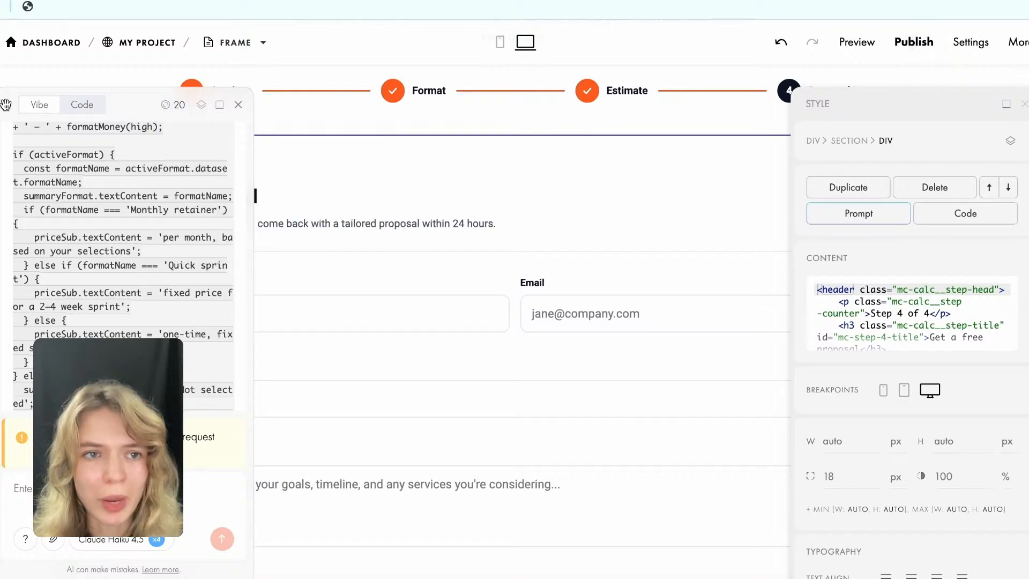
drag(6, 106, 435, 73)
scroll(582, 317, up, 5)
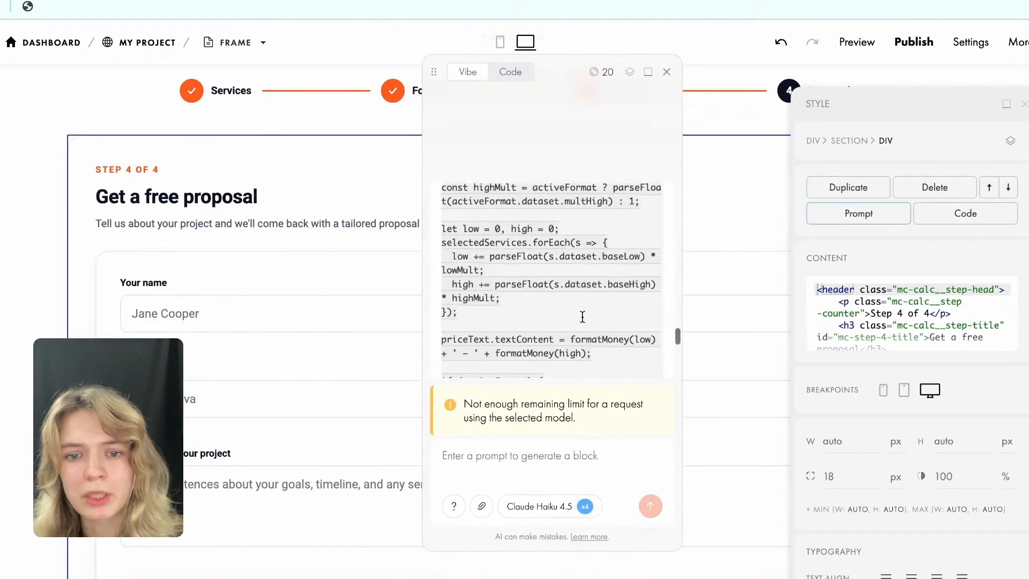
Look through the Vibe chat history for the generated calculator code and the "make it multi-step" prompt, and hide the chat.
scroll(583, 317, up, 10)
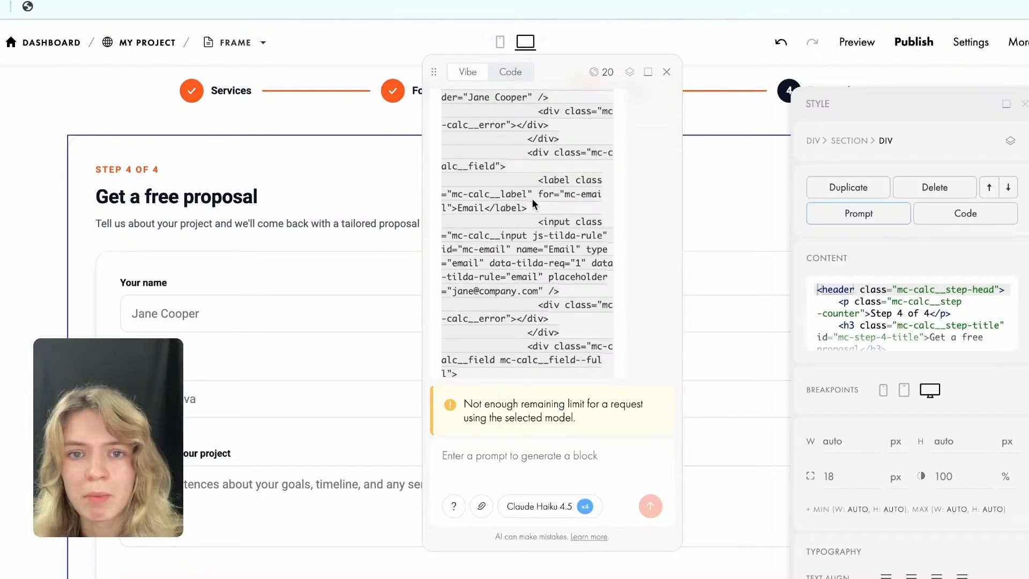
scroll(532, 200, down, 10)
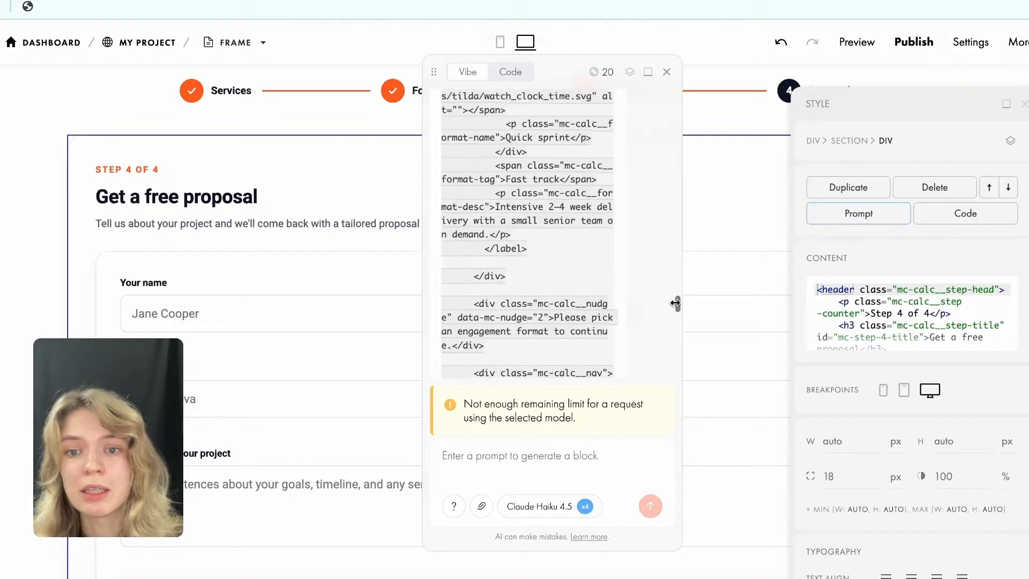
scroll(652, 250, up, 10)
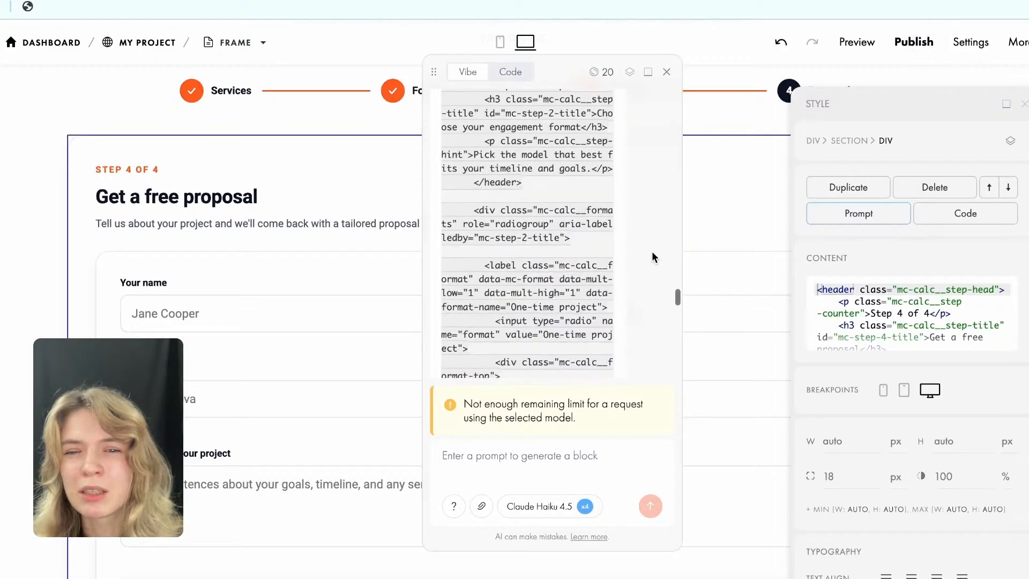
scroll(632, 168, down, 15)
scroll(632, 168, up, 8)
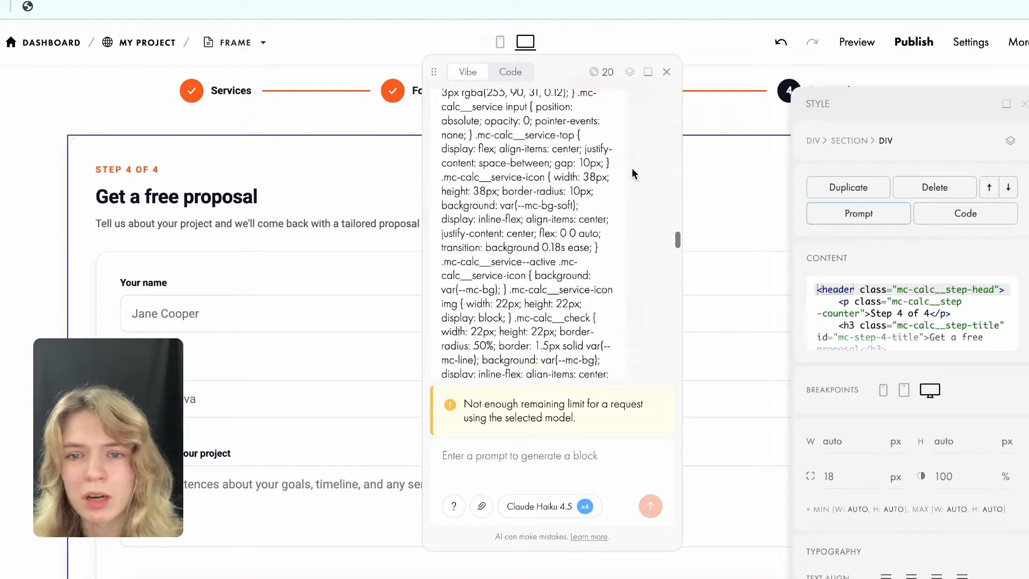
scroll(632, 168, up, 10)
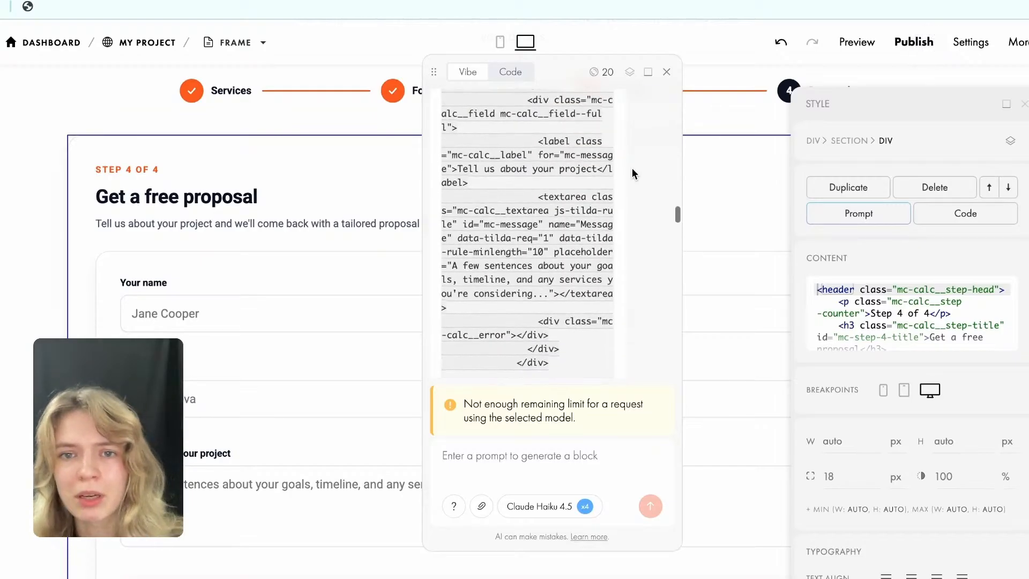
scroll(631, 169, up, 10)
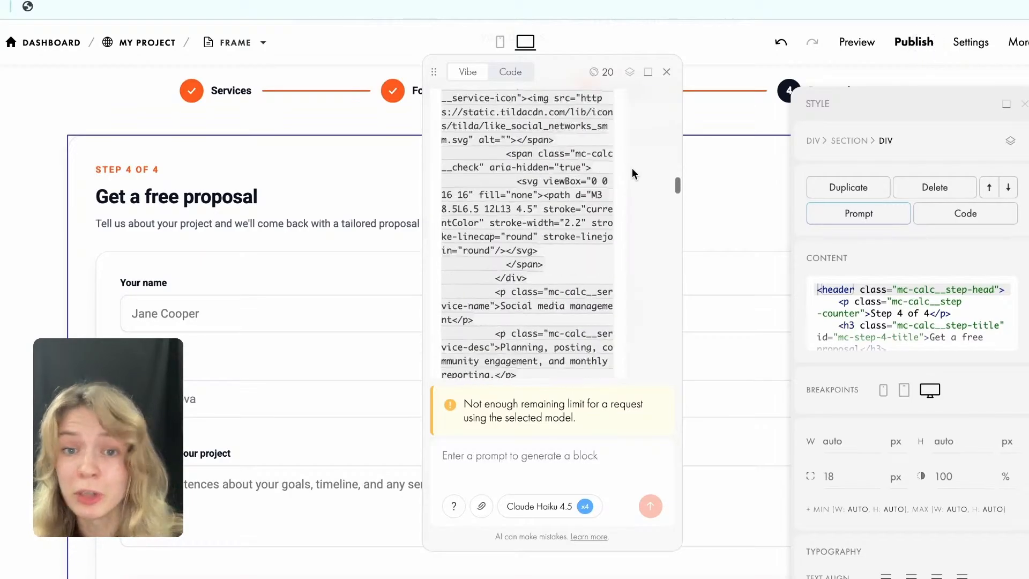
scroll(626, 158, down, 12)
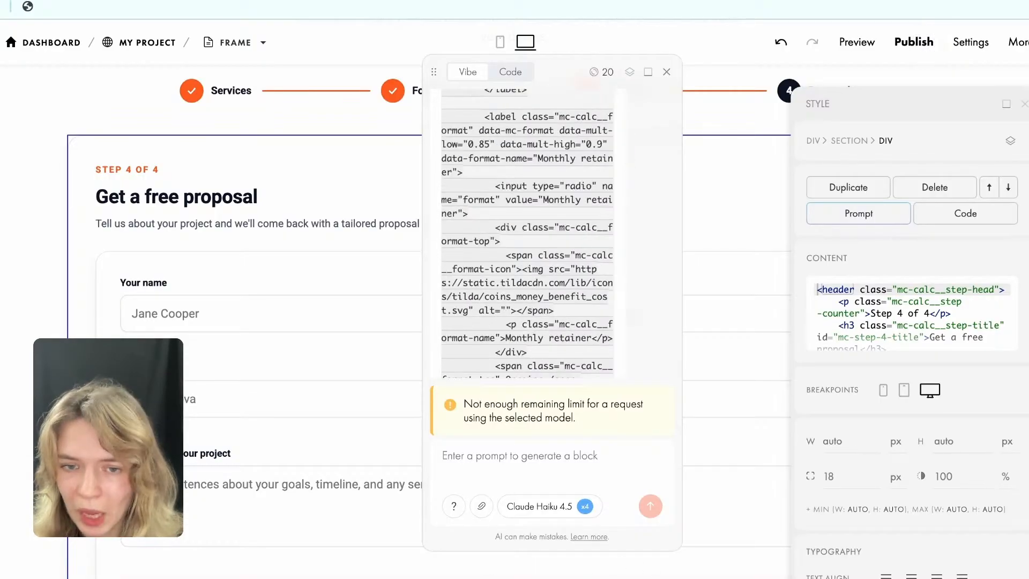
scroll(535, 210, down, 10)
scroll(535, 211, down, 10)
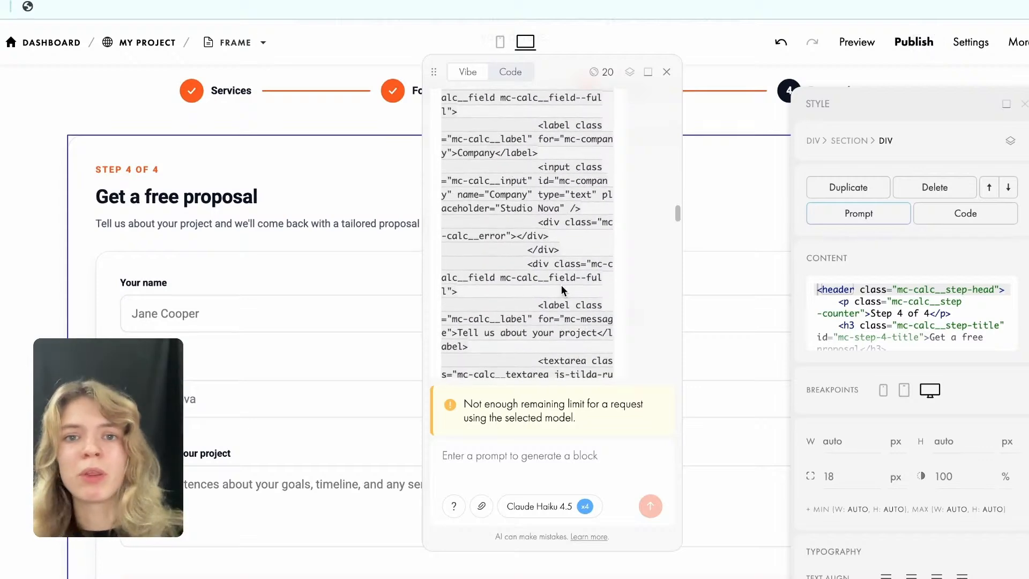
scroll(561, 290, down, 10)
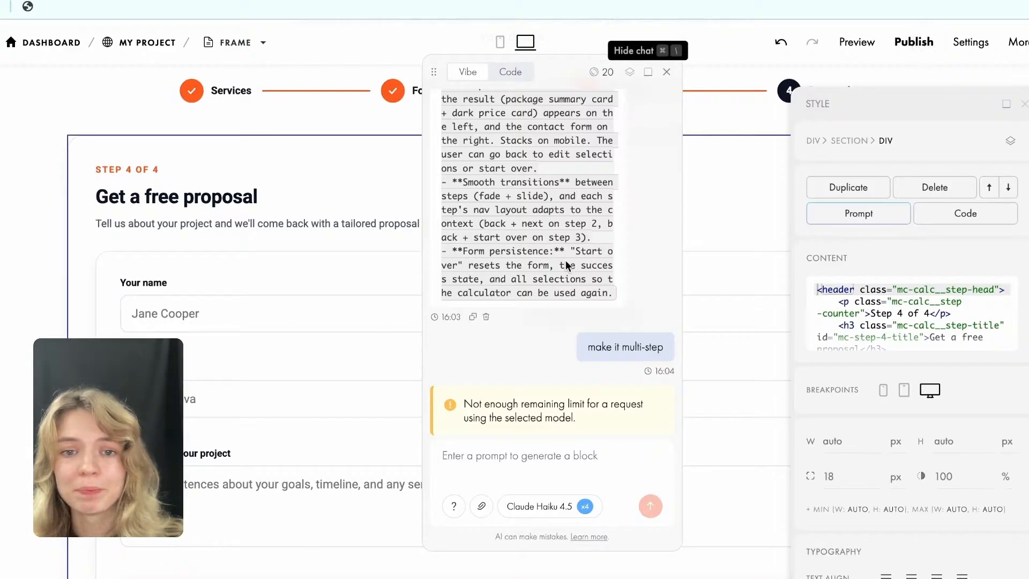
scroll(566, 253, up, 15)
click(647, 72)
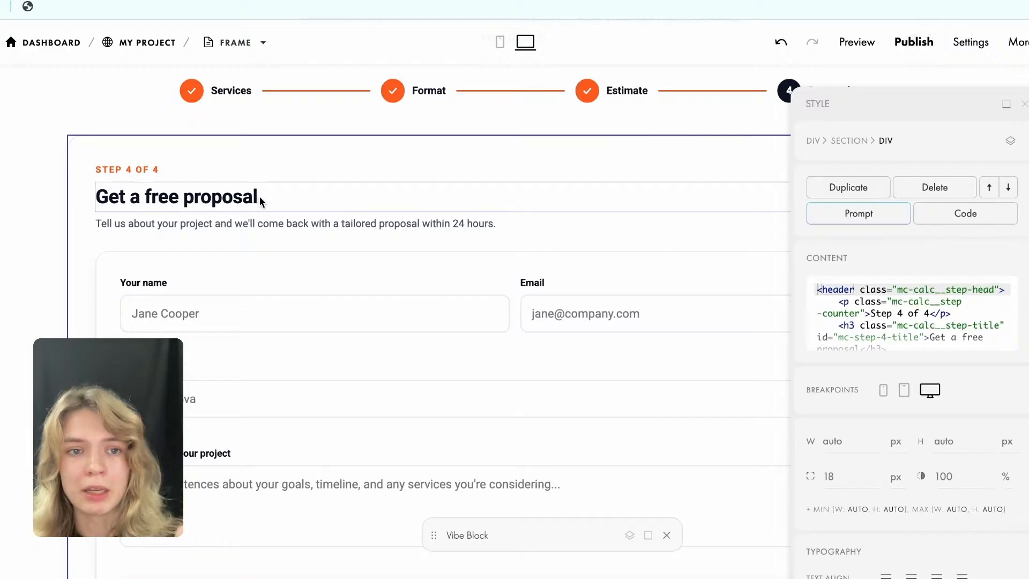
Select the "Build your marketing package" heading and look over the calculator block down to its proposal form.
click(202, 191)
scroll(324, 198, up, 3)
click(380, 163)
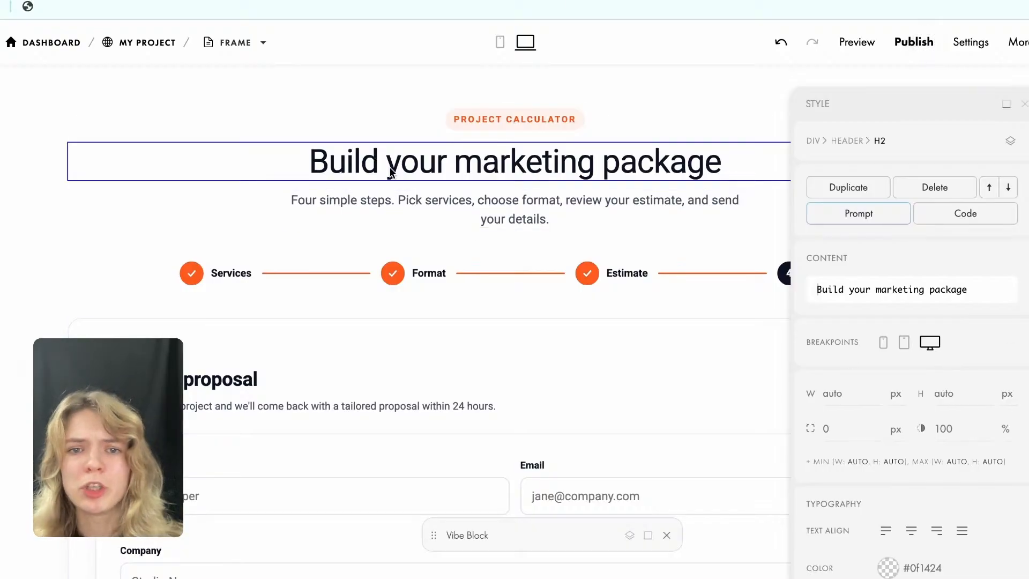
scroll(460, 267, down, 7)
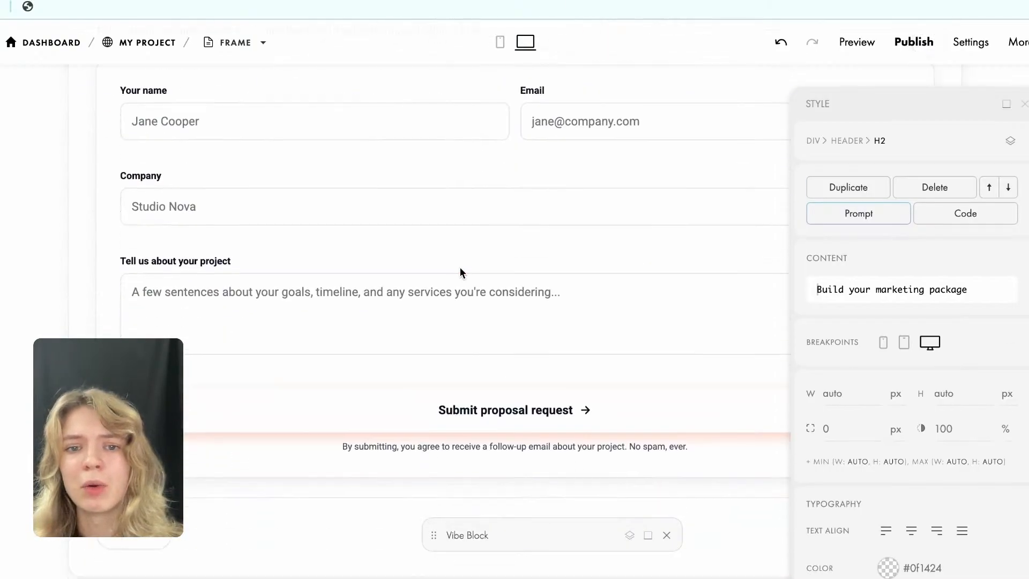
scroll(508, 274, up, 2)
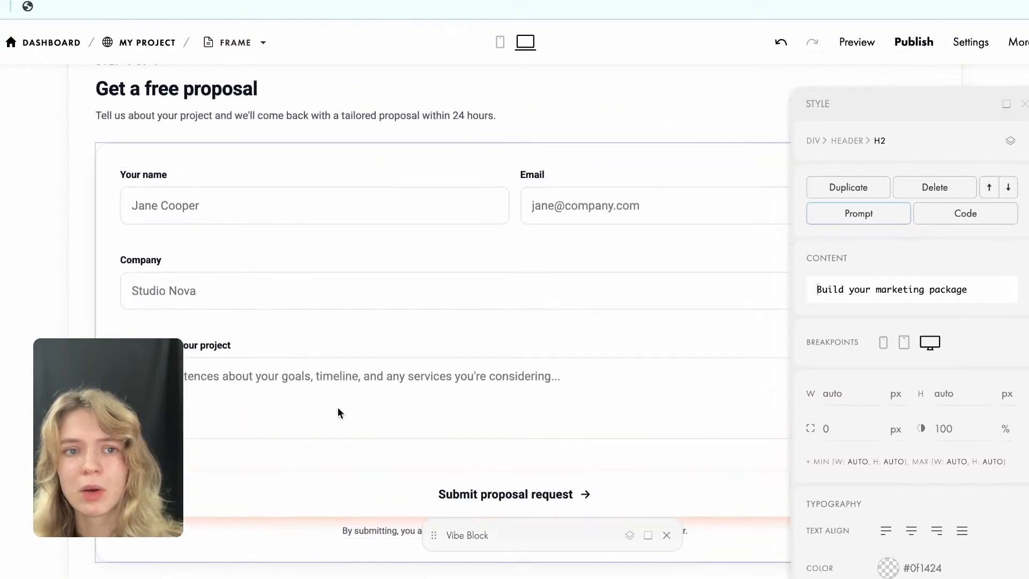
scroll(283, 366, up, 1)
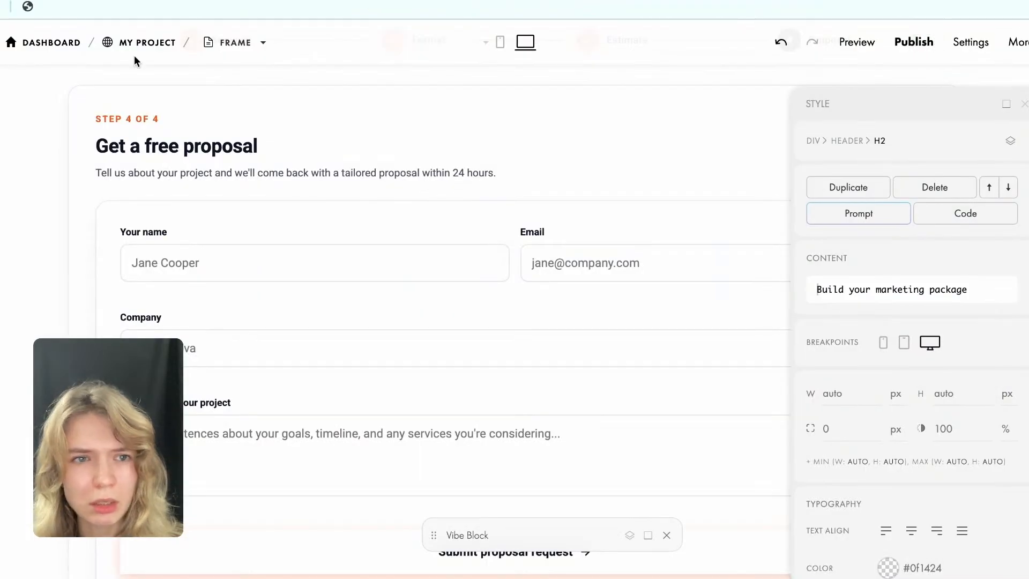
Reload the Frame page in the editor and return to the first step of the marketing calculator.
click(926, 41)
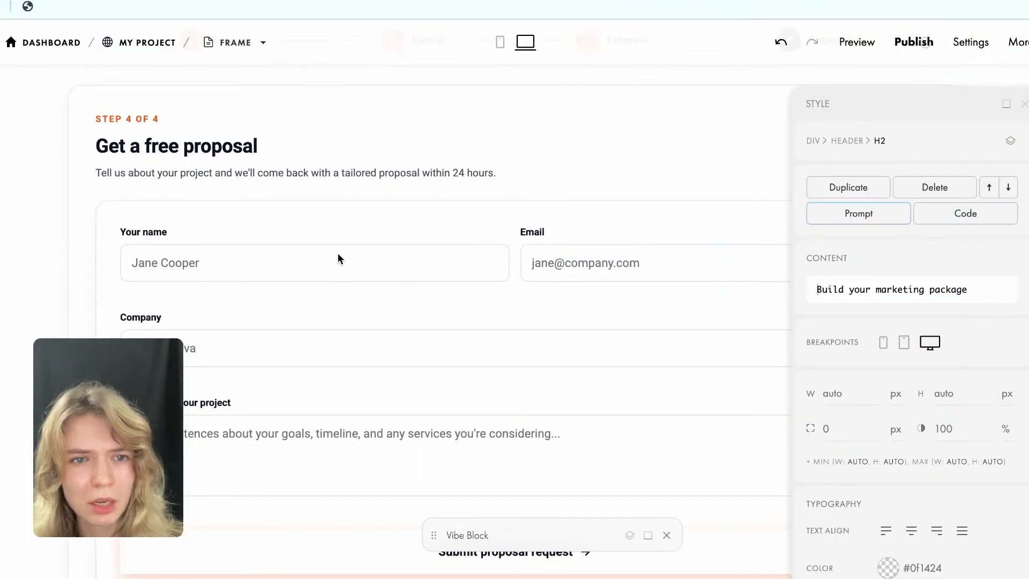
key(super+r)
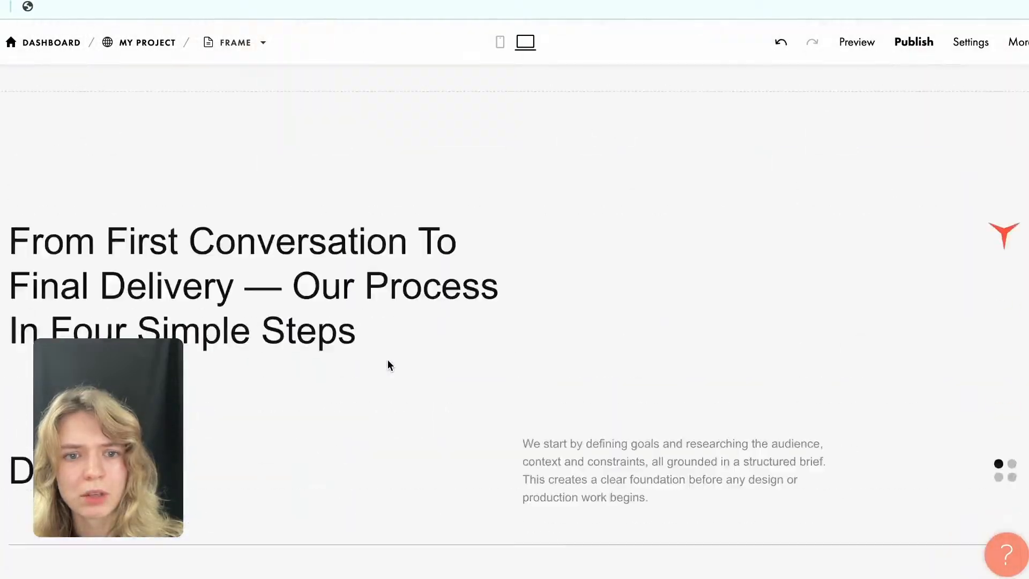
scroll(388, 365, down, 10)
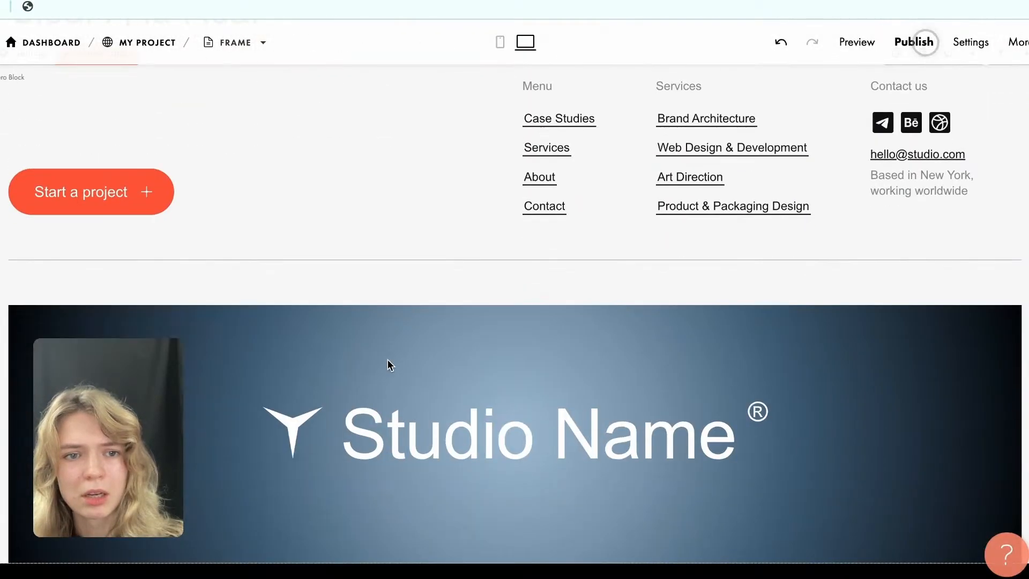
scroll(388, 360, up, 15)
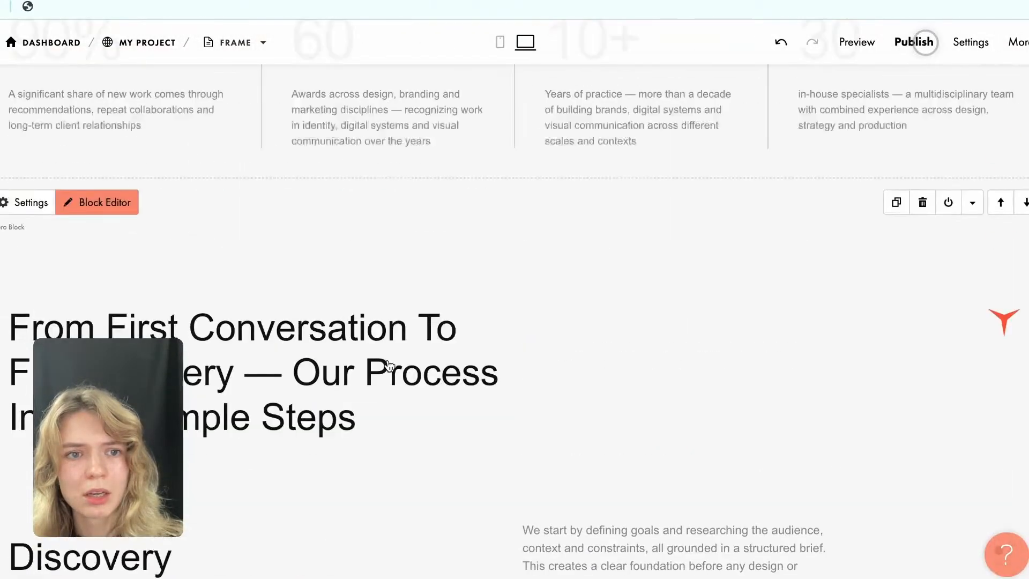
scroll(388, 365, up, 15)
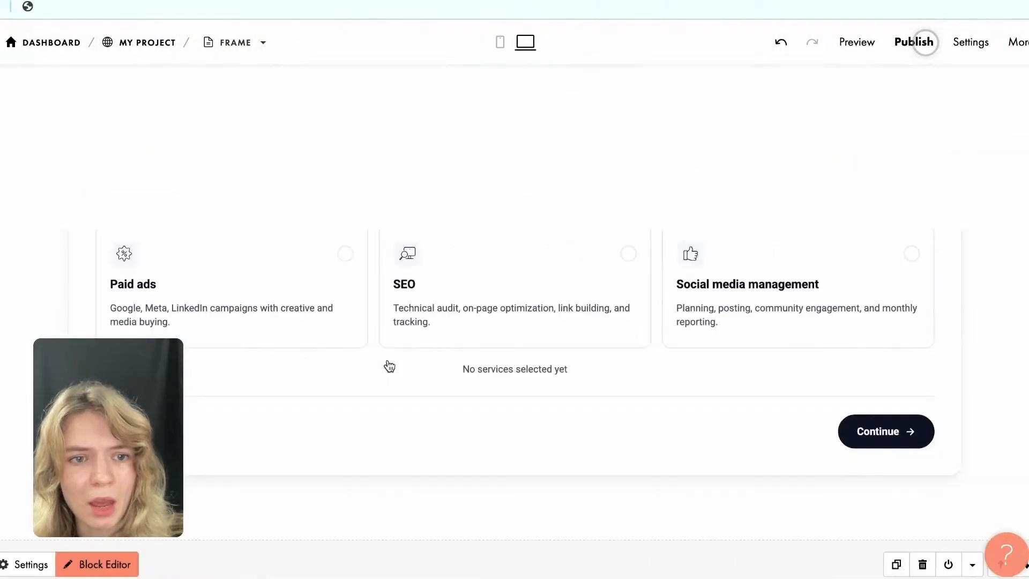
scroll(487, 351, down, 4)
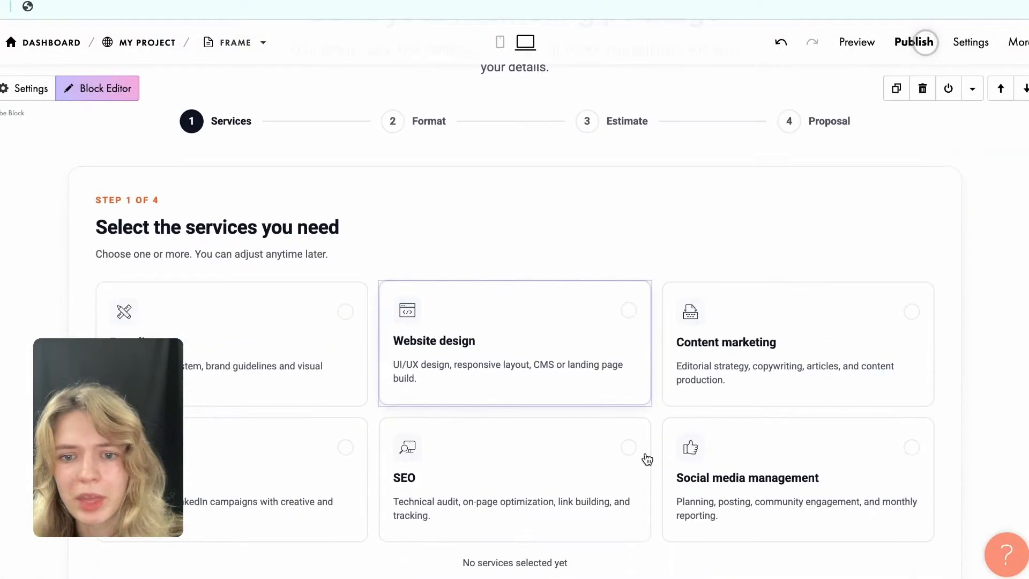
Choose the SEO service and the Quick sprint format in the calculator and proceed through the estimate to the proposal form.
click(632, 394)
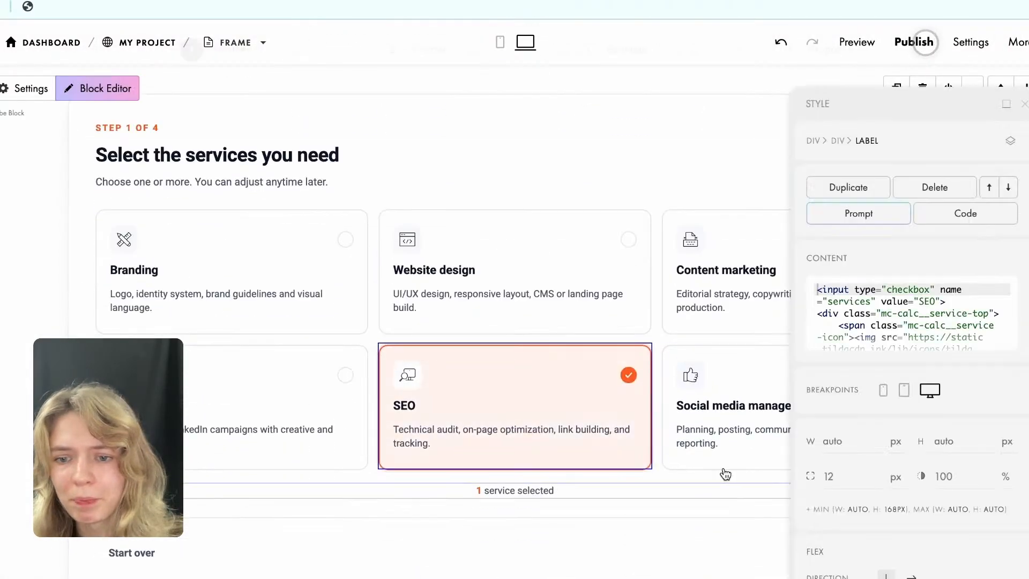
click(1007, 106)
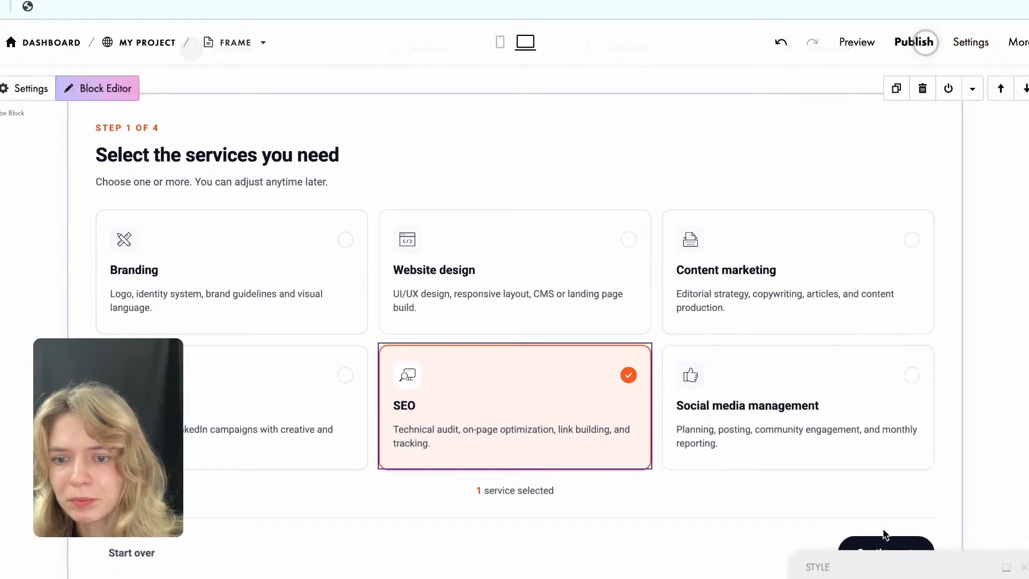
click(881, 541)
click(792, 264)
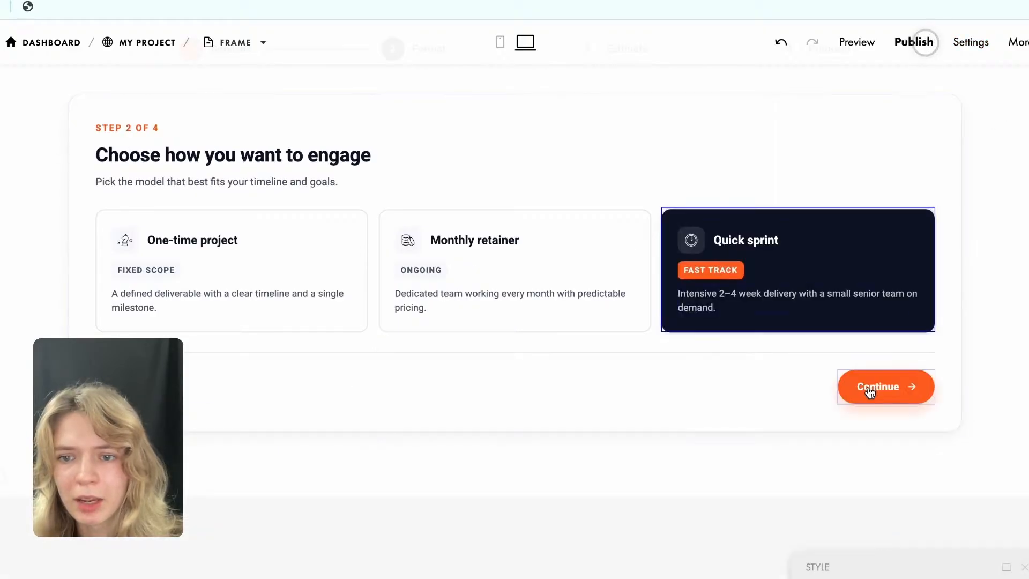
click(867, 386)
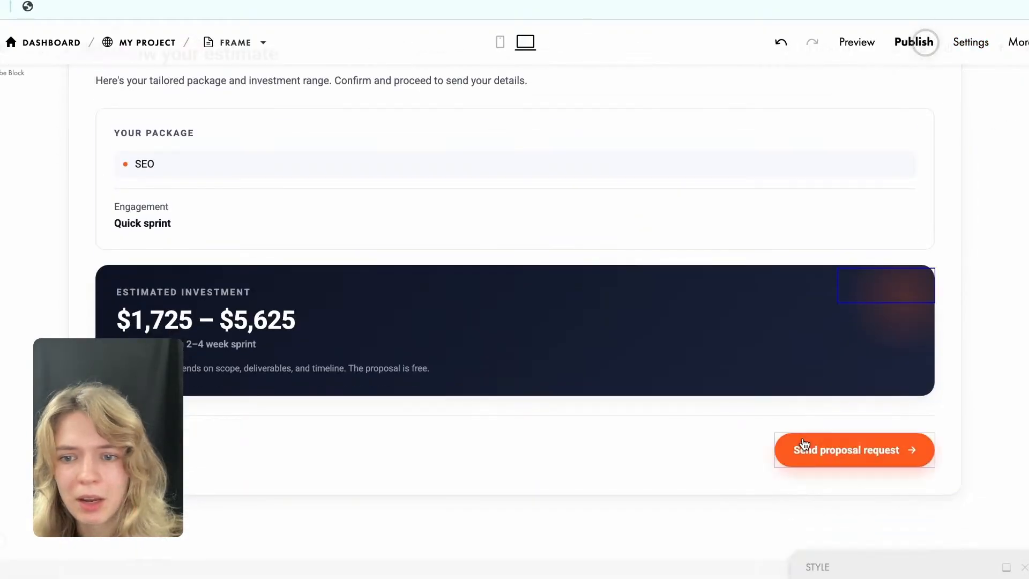
click(802, 442)
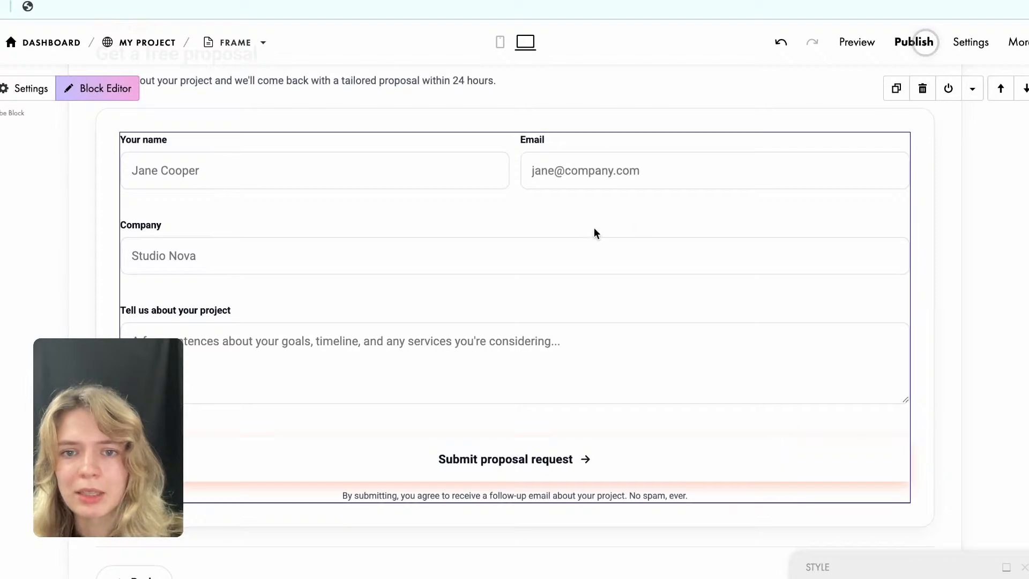
Bring back the style settings, check the proposal form's Tilda CRM data collection settings and close them.
click(1006, 567)
click(850, 274)
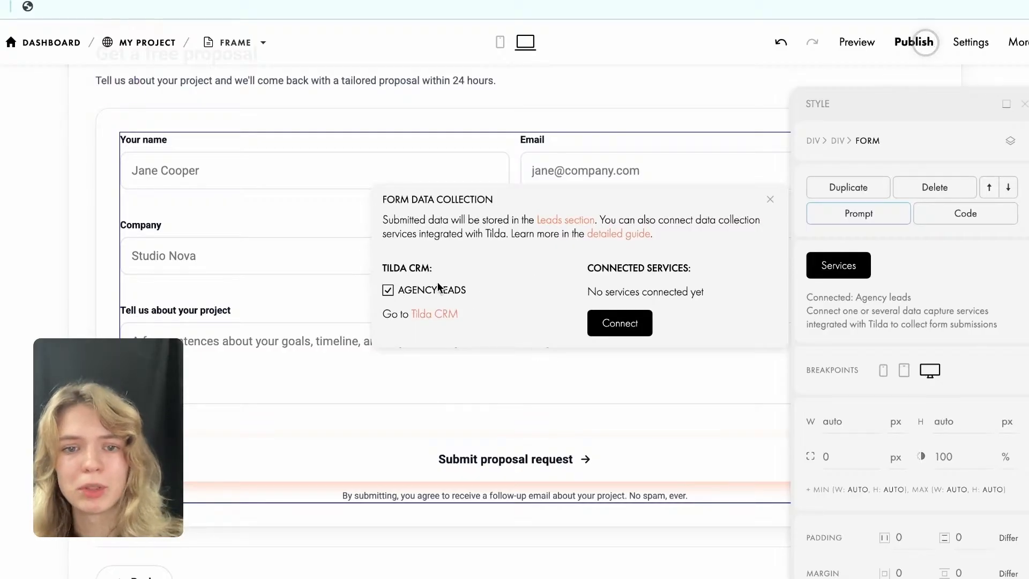
click(635, 100)
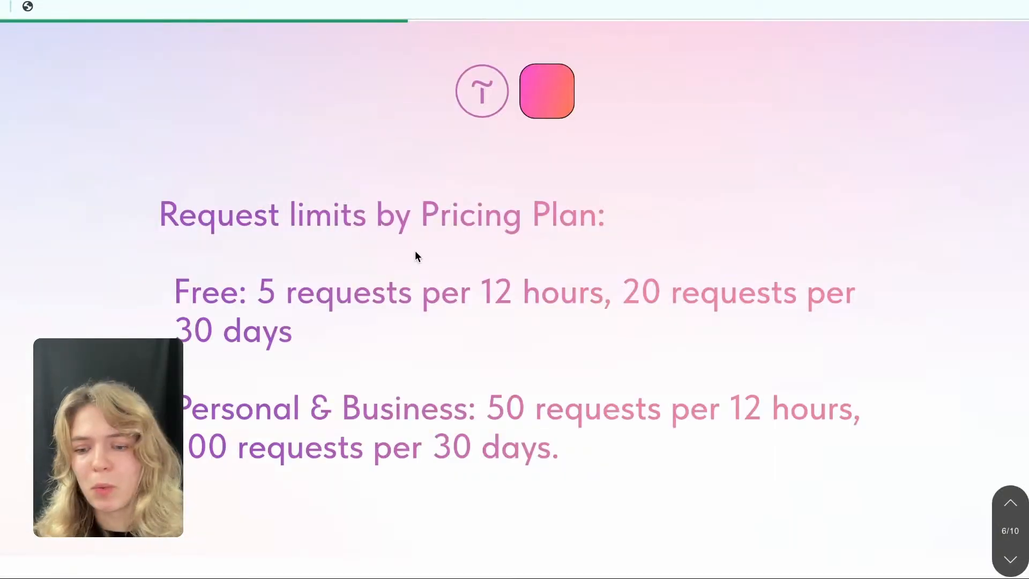
key(Down)
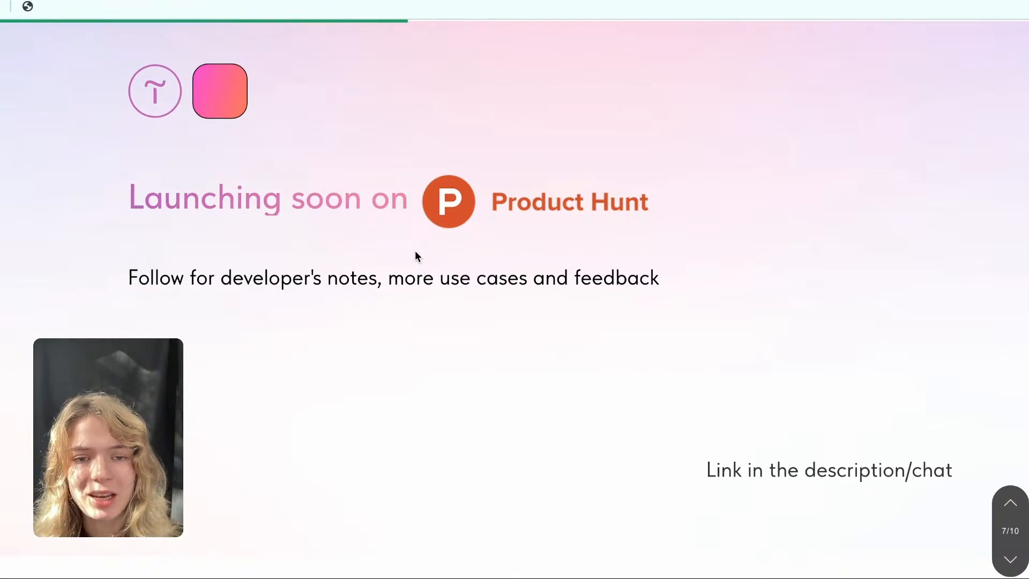
key(Down)
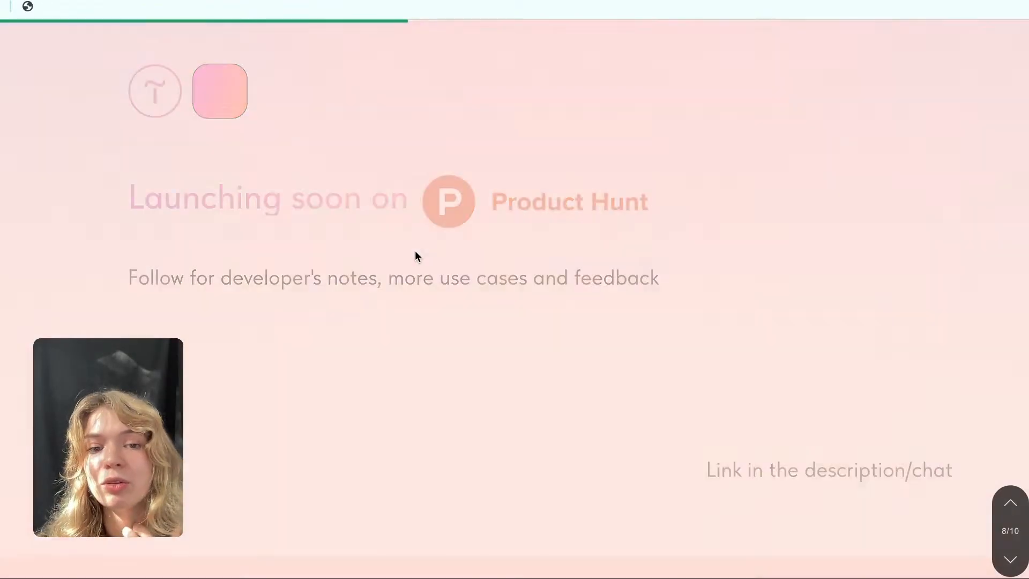